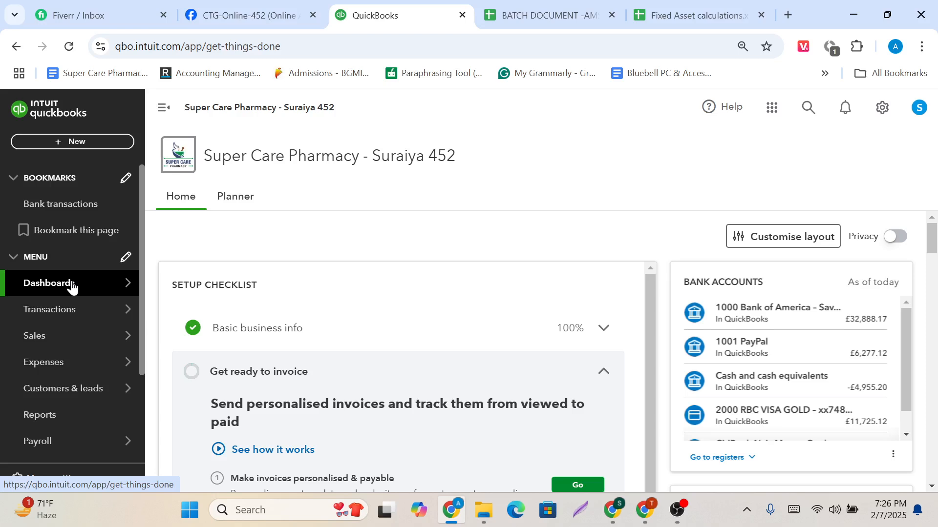
# Switch to the Fixed Asset calculations spreadsheet and review the purchase date, asset category, original cost and accumulated depreciation columns.
pyautogui.click(698, 5)
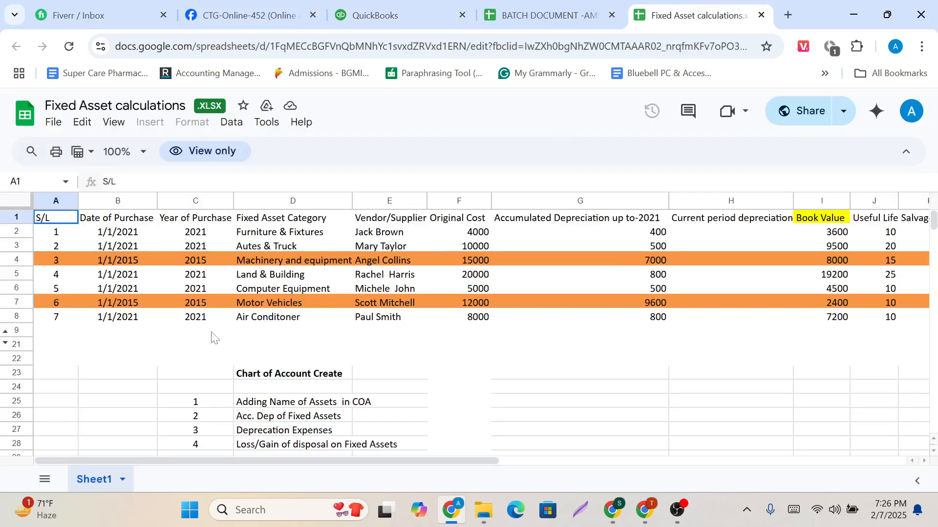
pyautogui.hscroll(3, 431, 358)
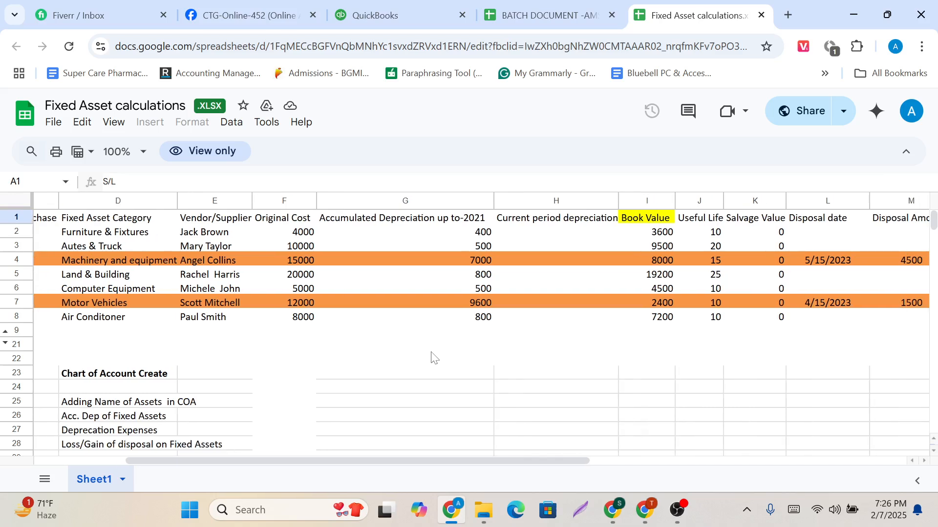
pyautogui.hscroll(-3, 432, 358)
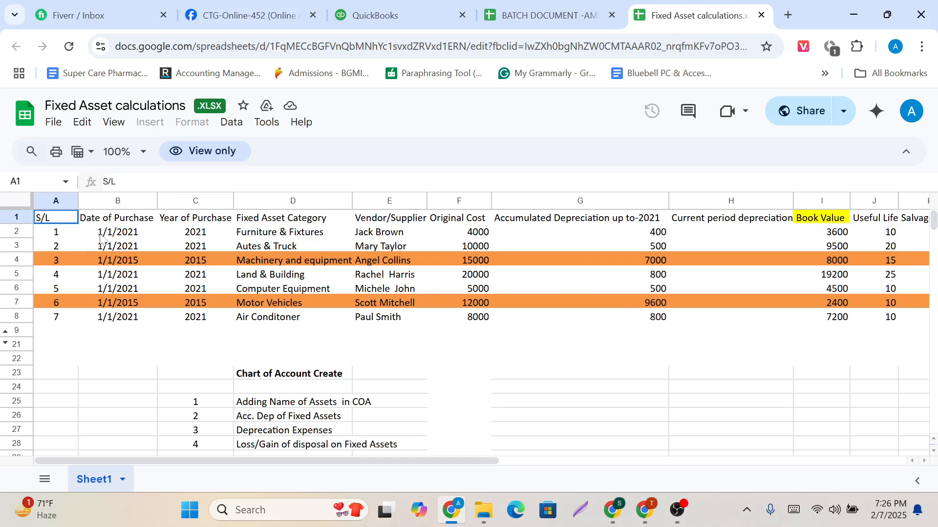
pyautogui.moveTo(60, 234); pyautogui.dragTo(61, 319)
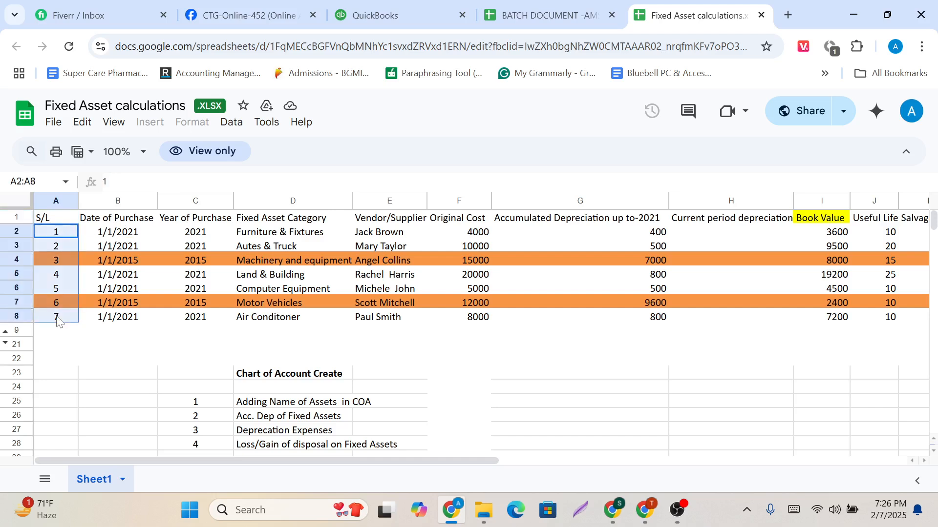
pyautogui.moveTo(122, 219); pyautogui.dragTo(122, 313)
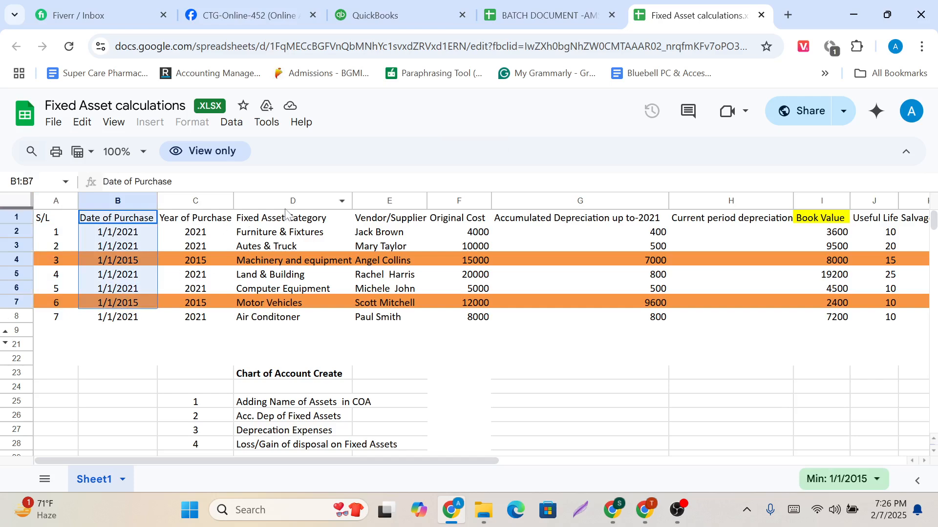
pyautogui.moveTo(287, 220); pyautogui.dragTo(306, 223)
pyautogui.click(307, 237)
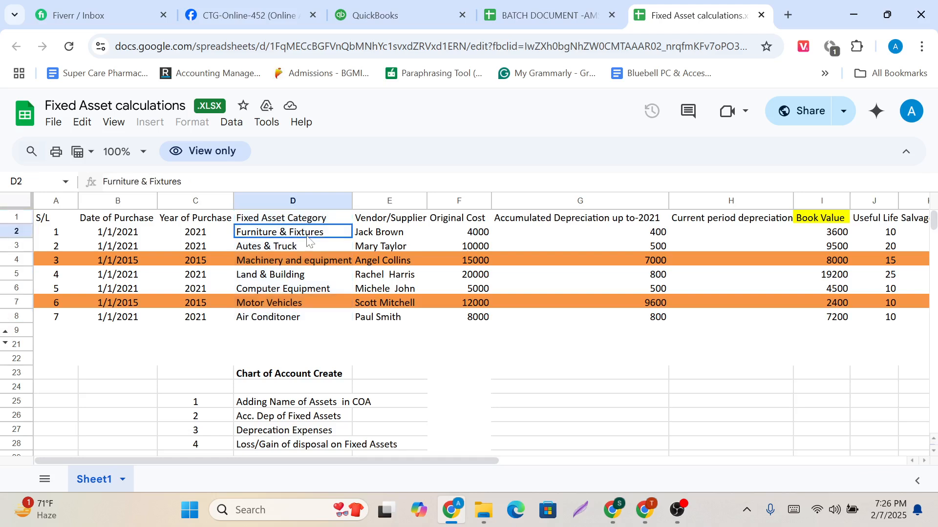
pyautogui.click(311, 248)
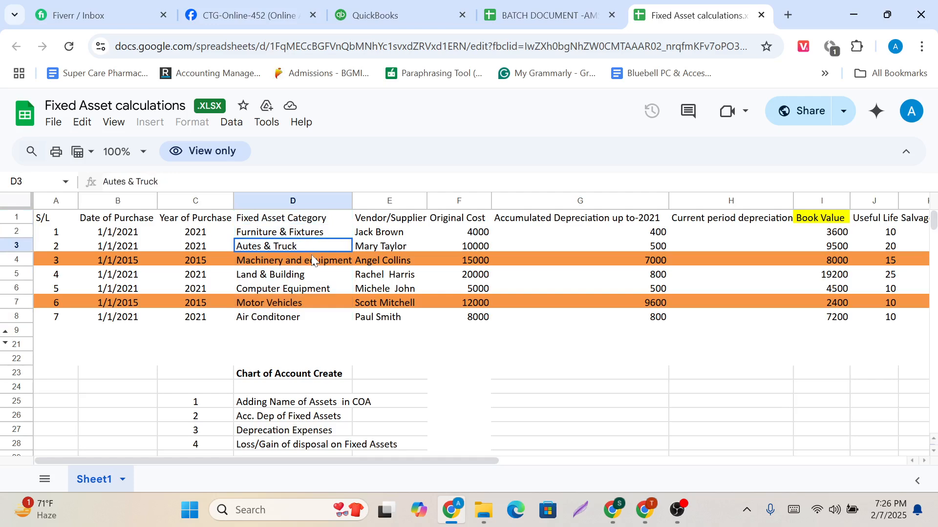
pyautogui.click(312, 262)
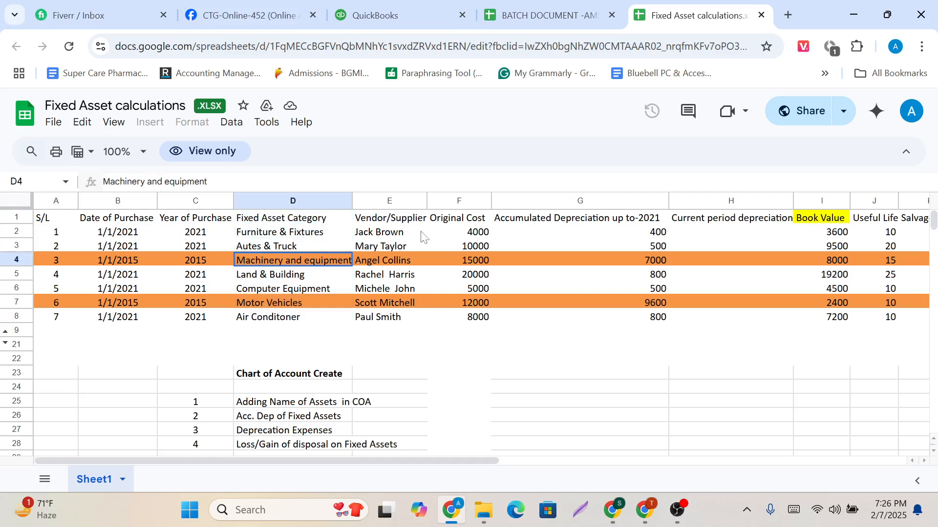
pyautogui.moveTo(454, 220); pyautogui.dragTo(459, 331)
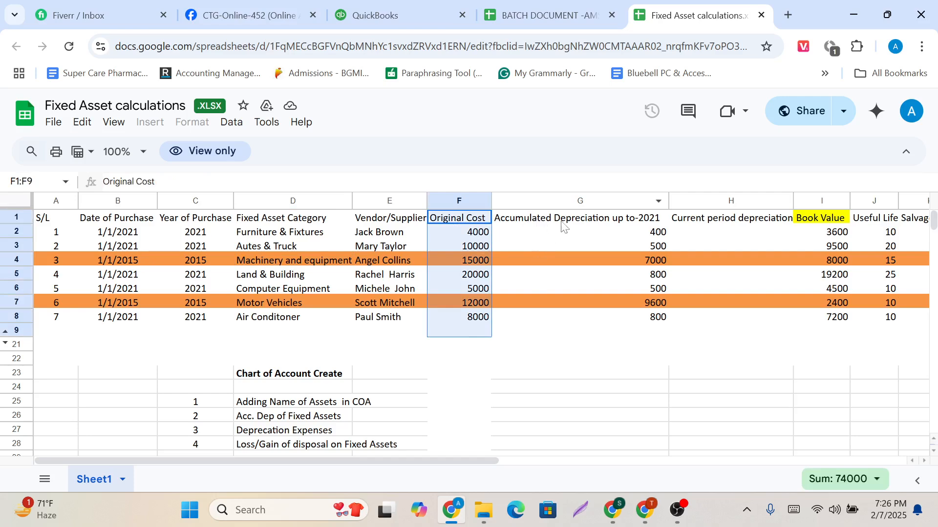
pyautogui.moveTo(561, 222); pyautogui.dragTo(565, 321)
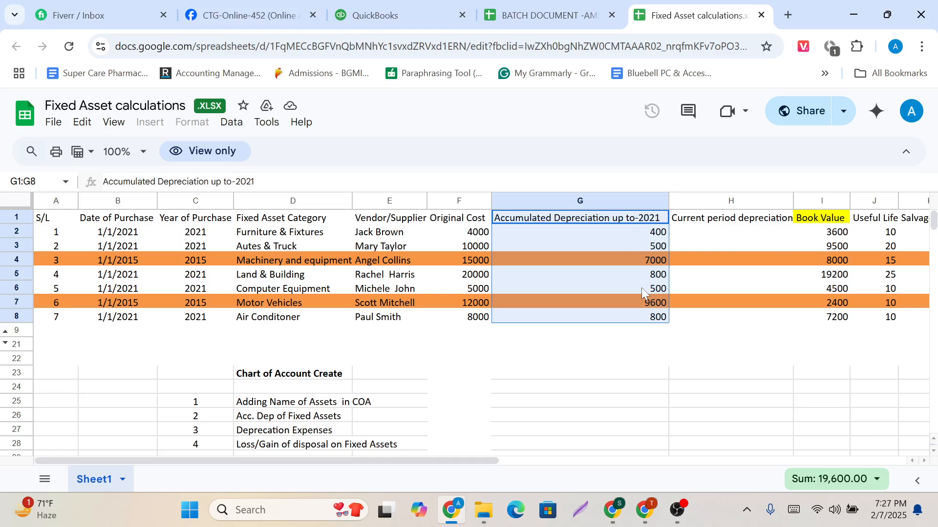
# Examine the useful life, salvage value and disposal amount columns for the listed fixed assets.
pyautogui.hscroll(3, 641, 289)
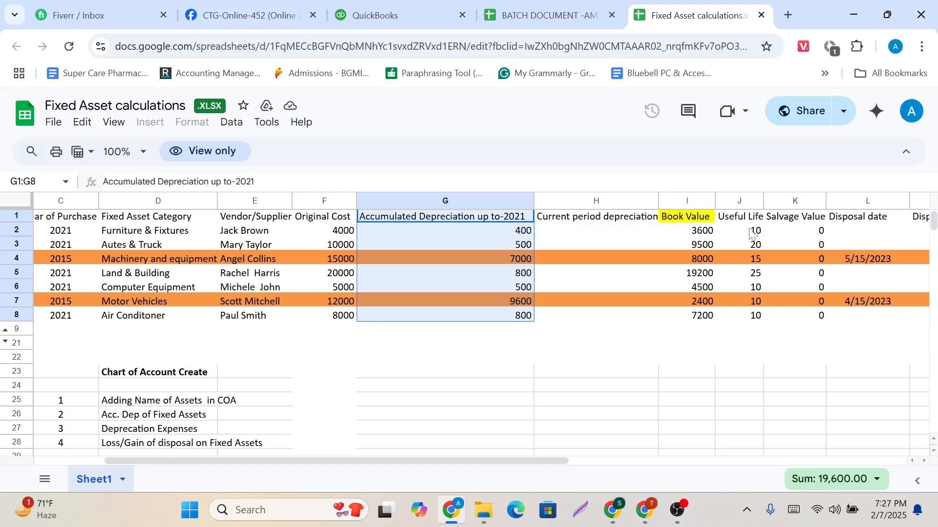
pyautogui.moveTo(741, 223); pyautogui.dragTo(750, 334)
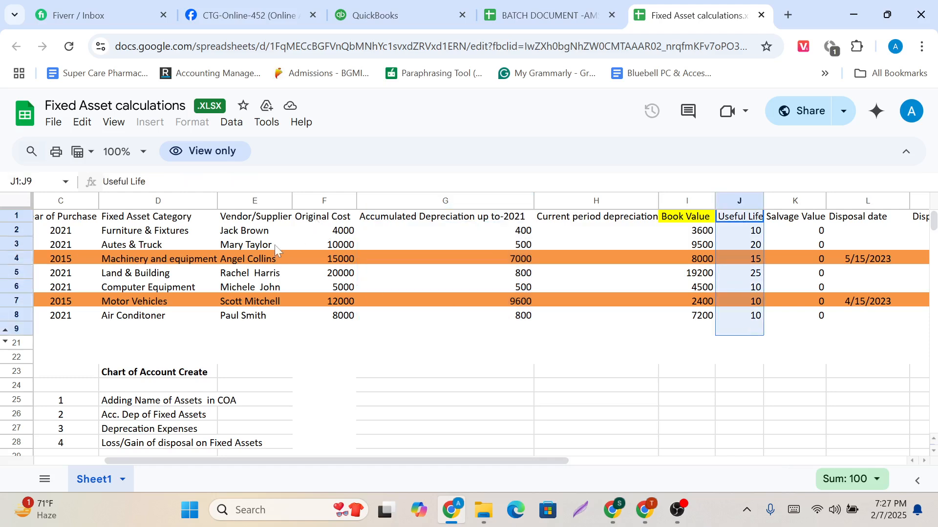
pyautogui.click(178, 235)
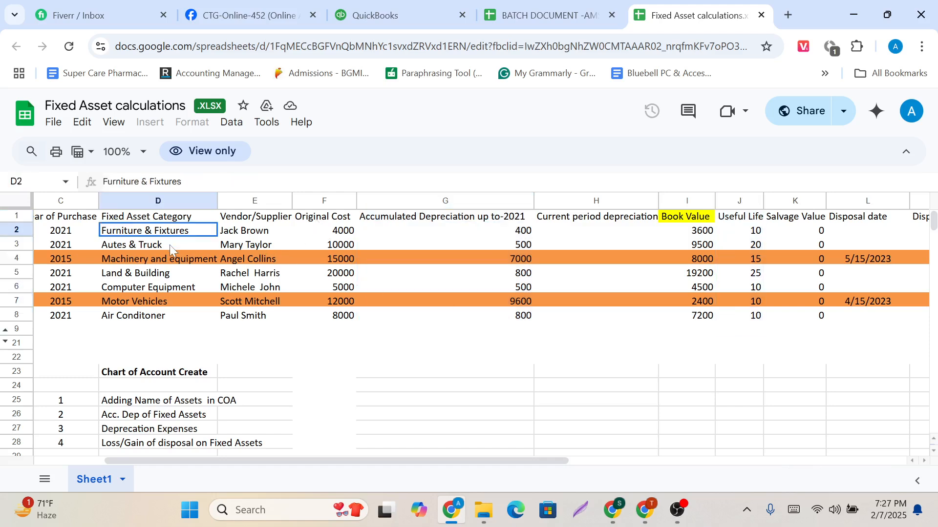
pyautogui.click(170, 247)
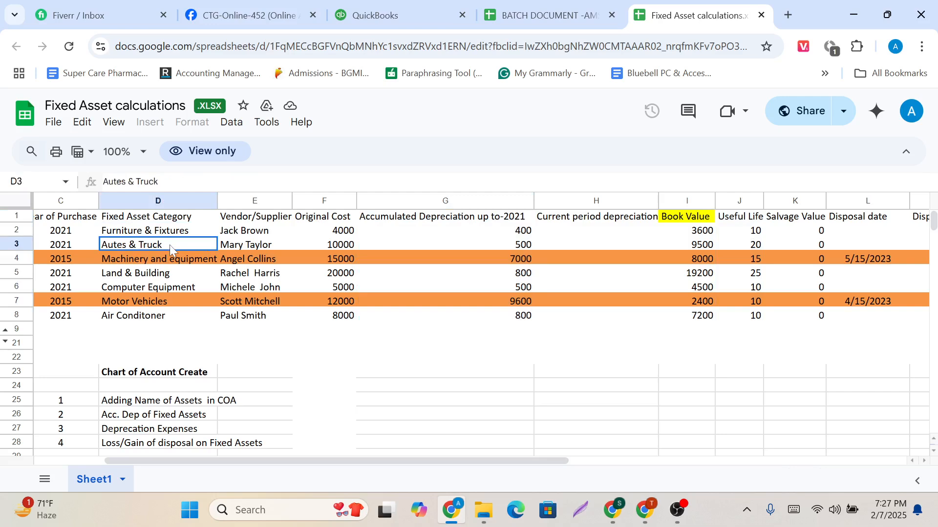
pyautogui.moveTo(792, 224); pyautogui.dragTo(796, 325)
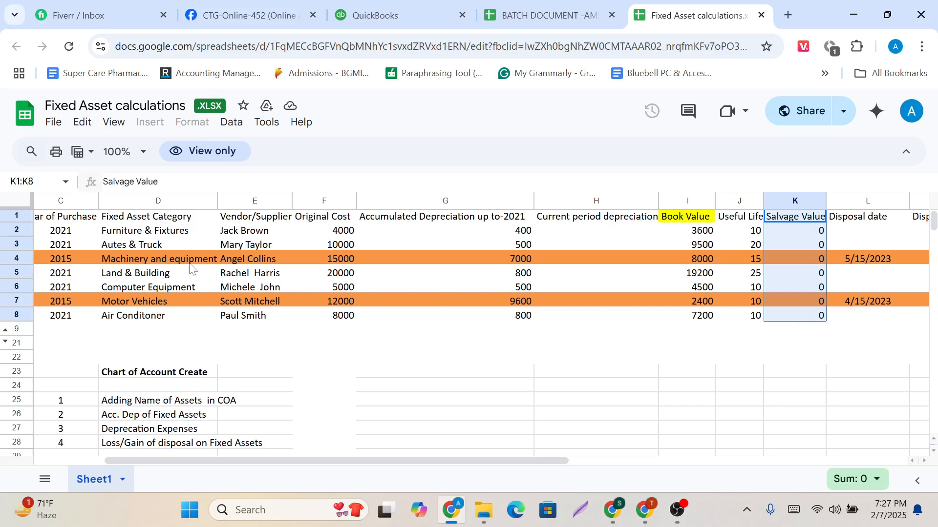
pyautogui.click(161, 237)
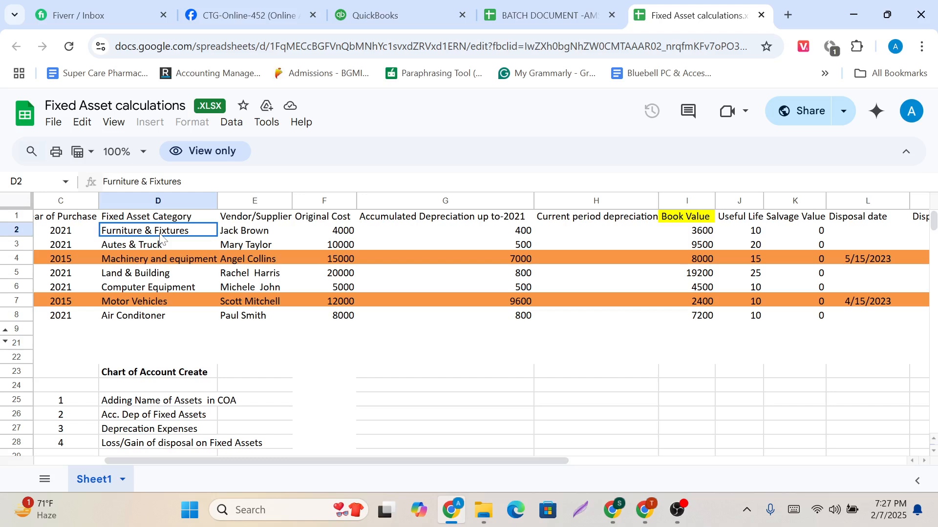
pyautogui.hscroll(3, 867, 242)
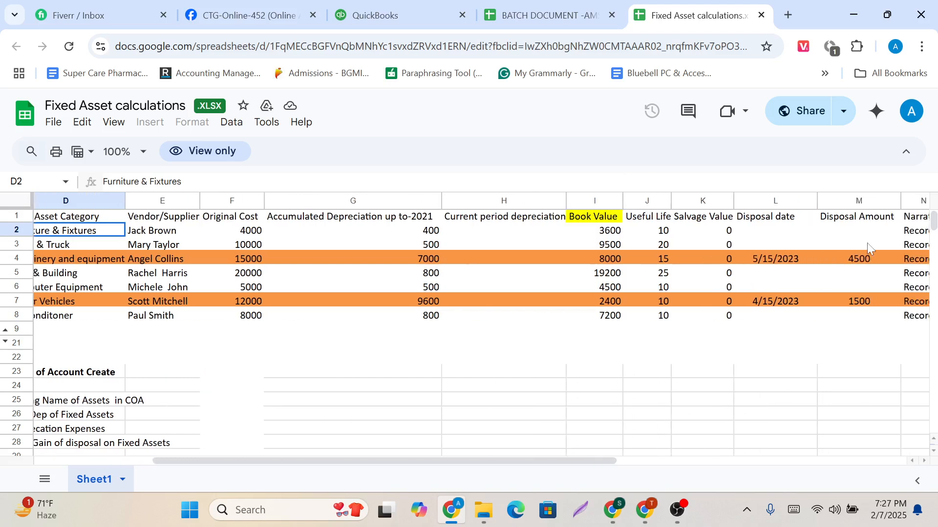
pyautogui.moveTo(852, 216); pyautogui.dragTo(850, 318)
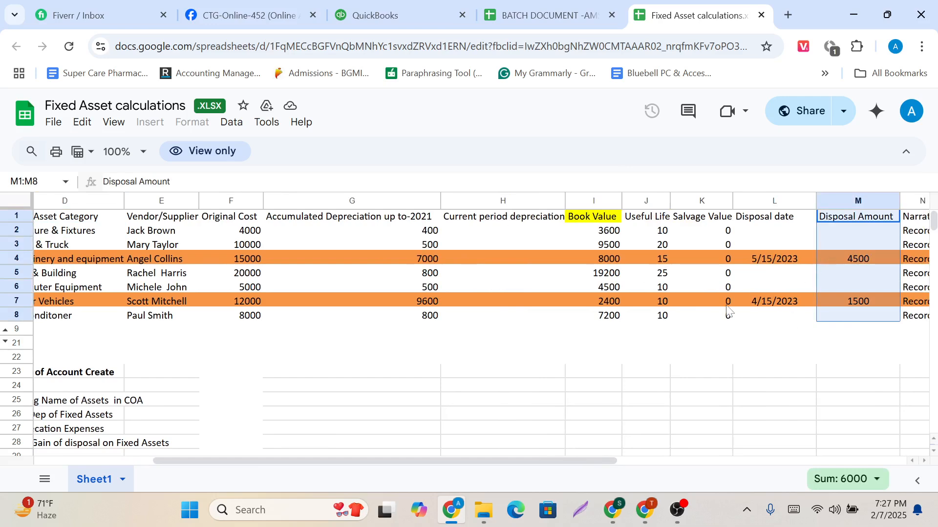
# Examine the useful life and disposal amount in the Machinery and equipment row.
pyautogui.hscroll(-3, 728, 311)
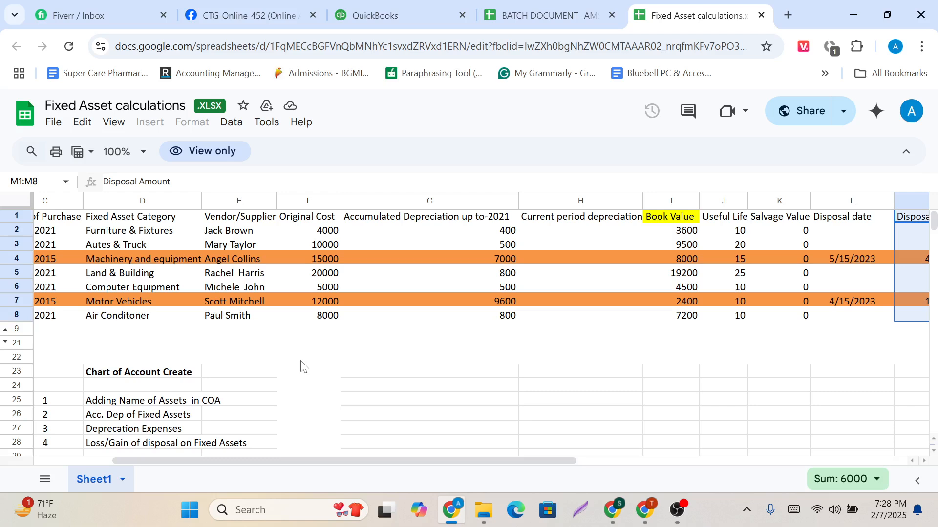
pyautogui.click(119, 263)
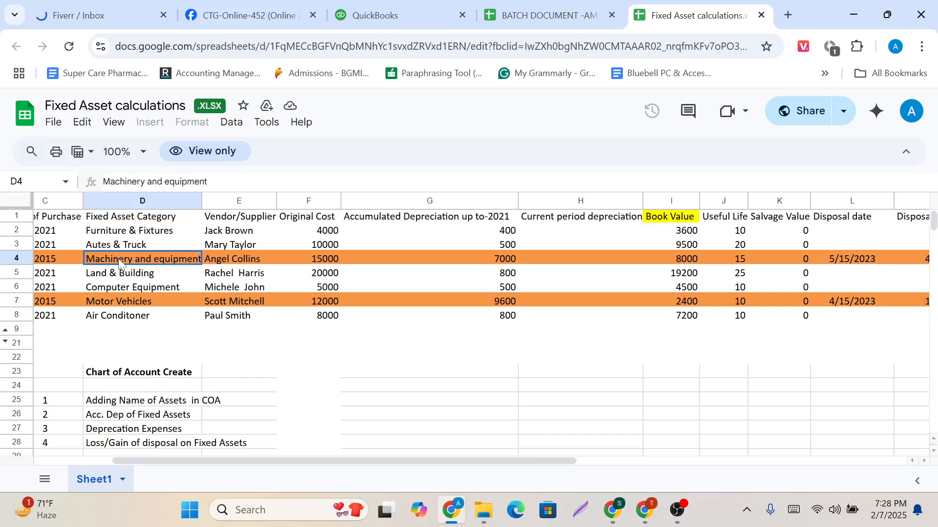
pyautogui.click(727, 260)
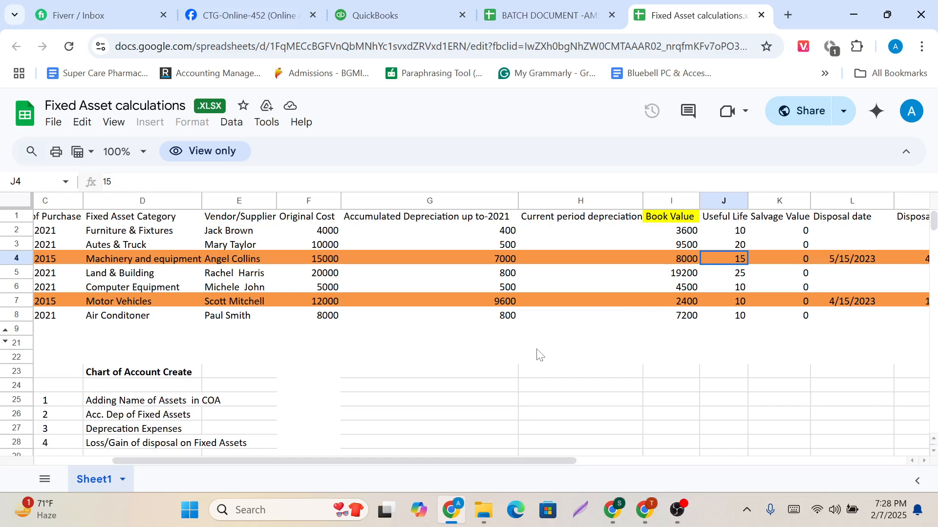
pyautogui.hscroll(3, 538, 355)
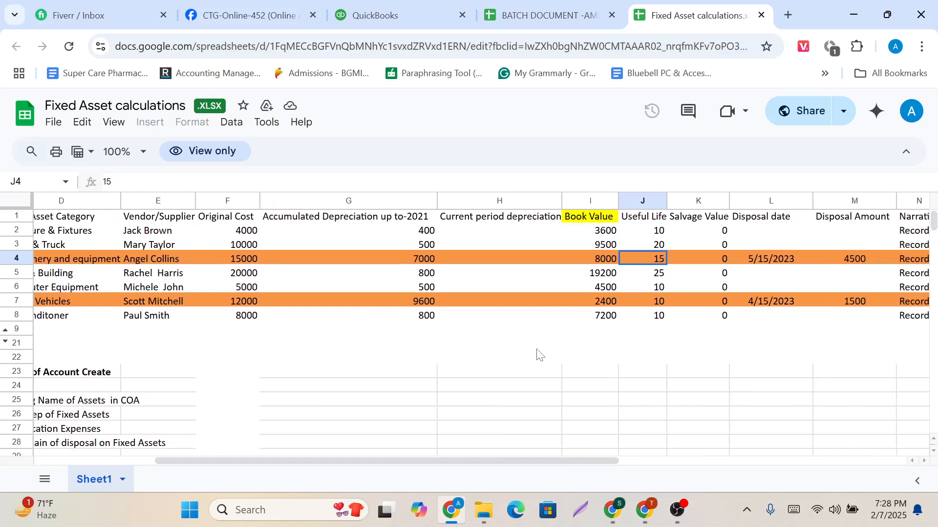
pyautogui.click(855, 269)
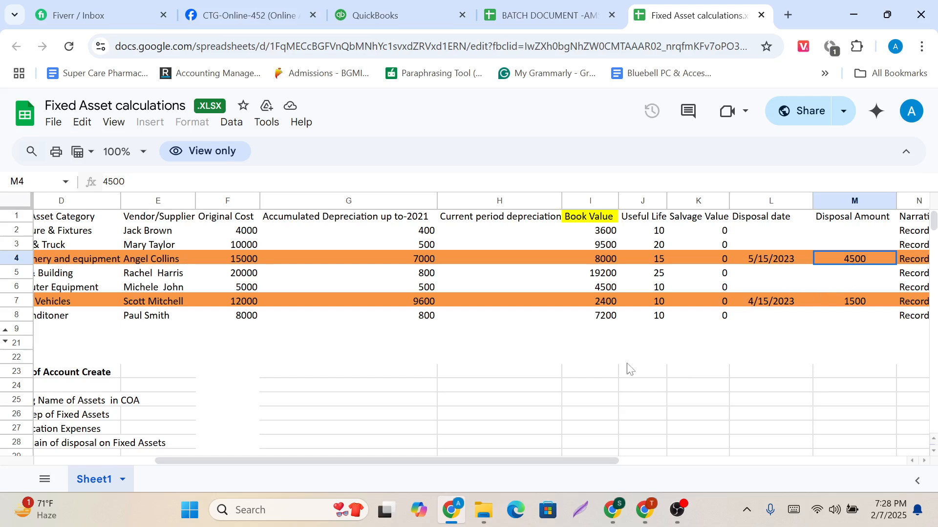
pyautogui.hscroll(-4, 588, 379)
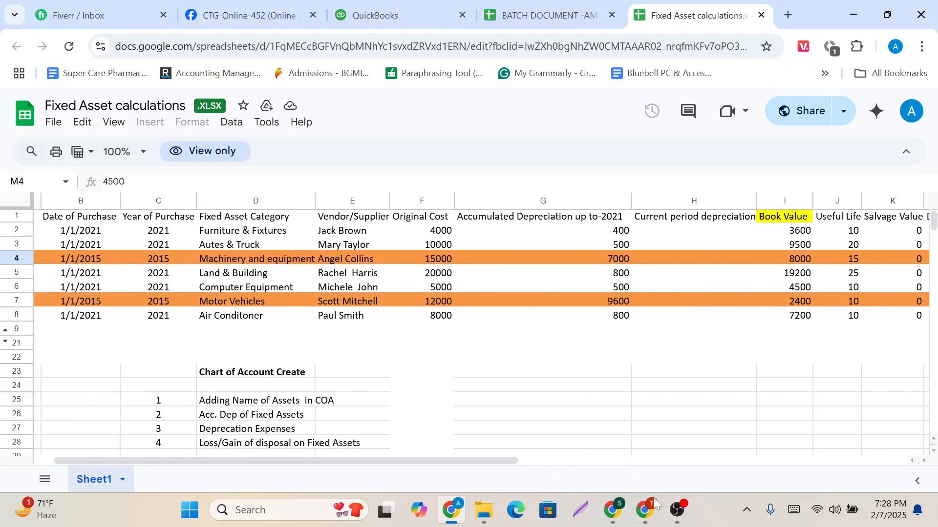
pyautogui.moveTo(692, 515)
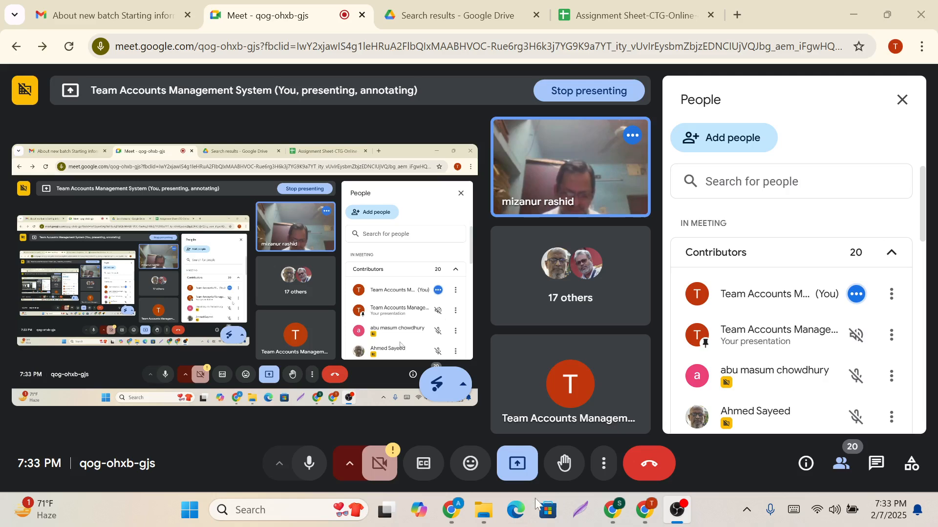
pyautogui.moveTo(449, 506)
pyautogui.click(439, 430)
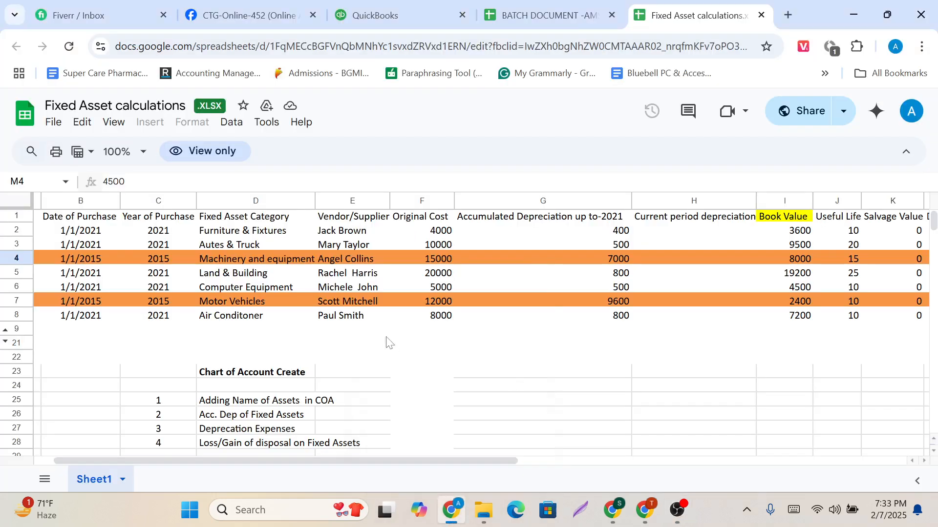
# Review the Chart of Account Create list and the fixed asset categories, including Furniture & Fixtures, Autes & Truck and Machinery and equipment.
pyautogui.scroll(-2, 386, 342)
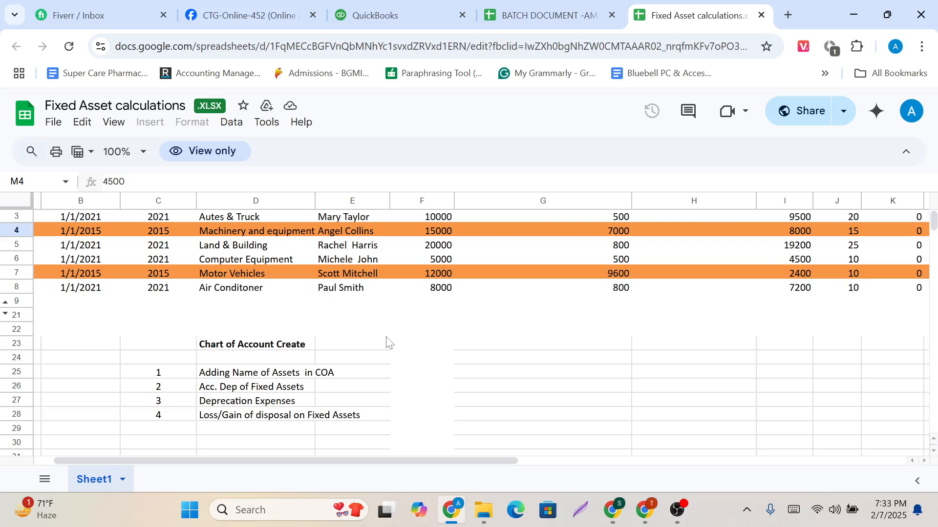
pyautogui.scroll(1, 387, 343)
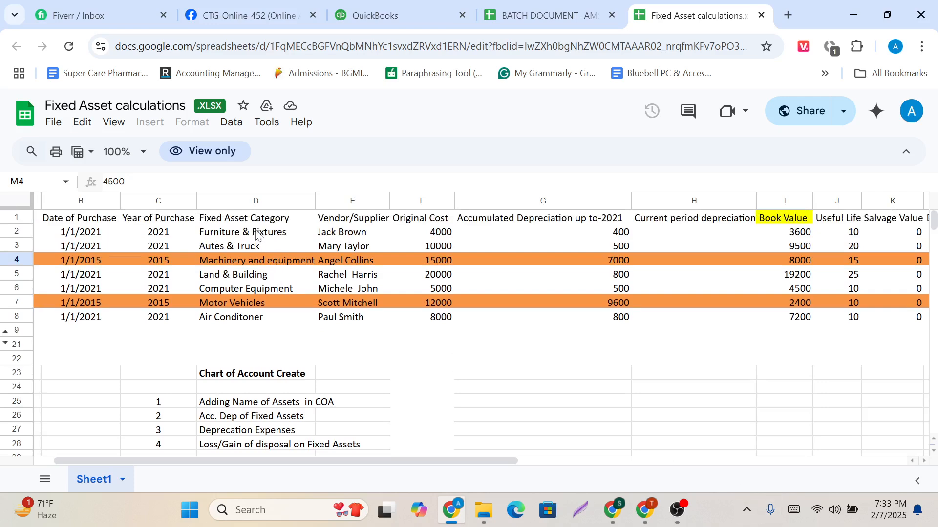
pyautogui.moveTo(255, 235); pyautogui.dragTo(257, 320)
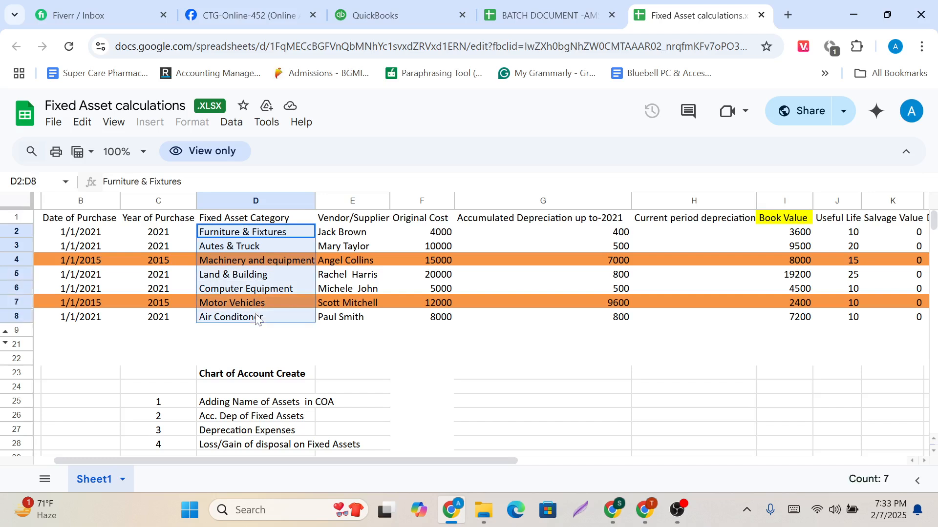
pyautogui.click(269, 235)
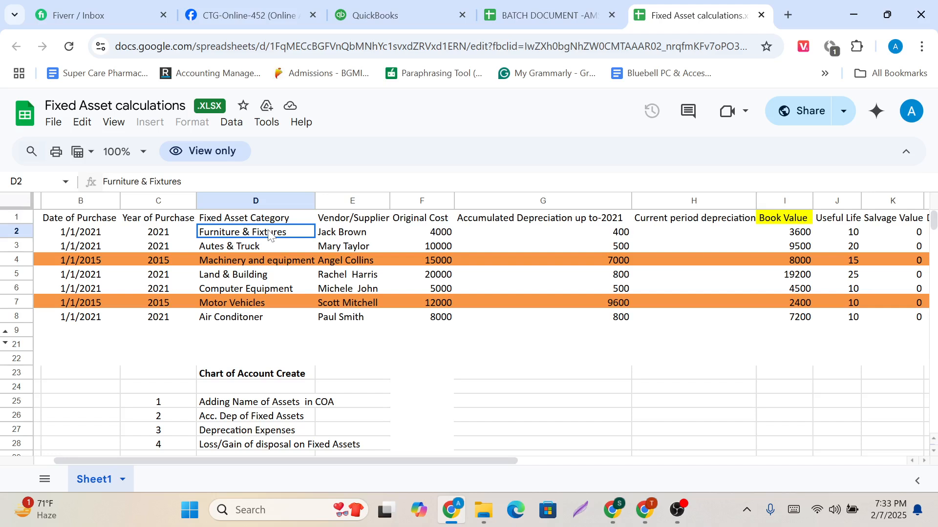
pyautogui.click(264, 251)
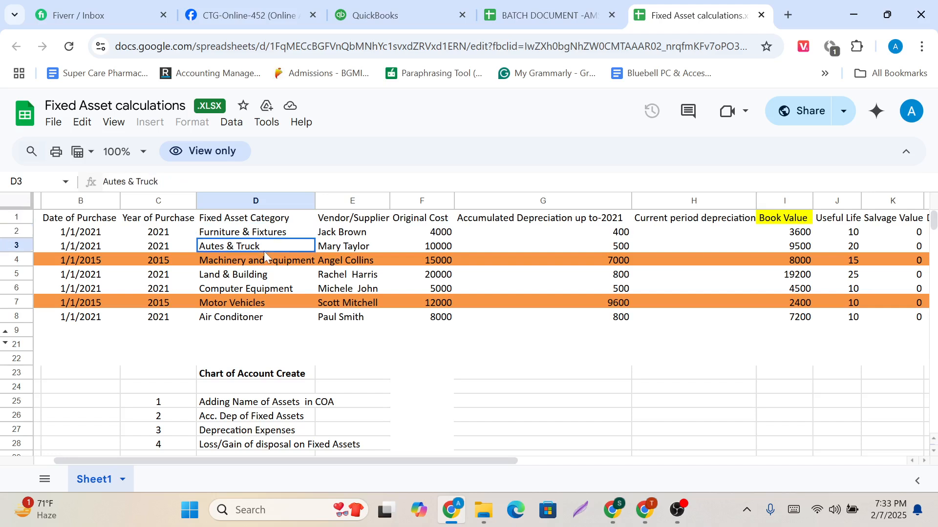
pyautogui.click(264, 265)
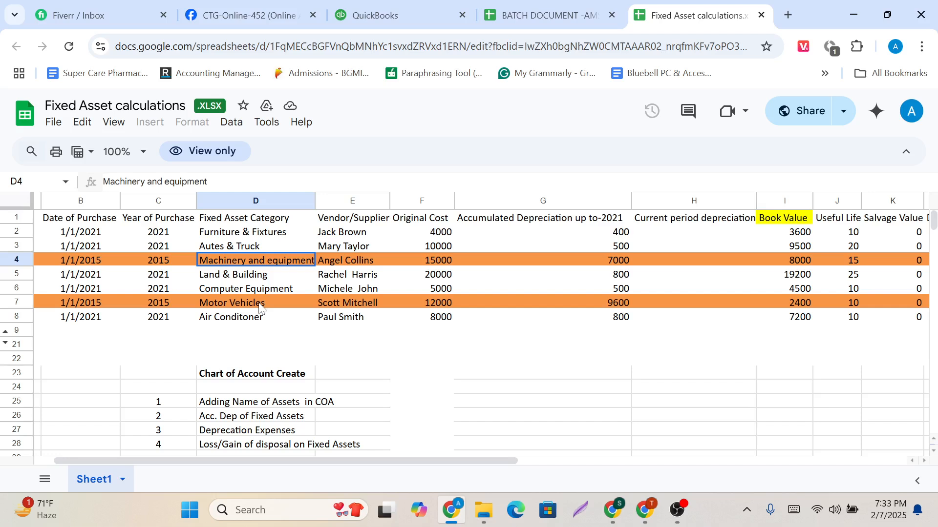
pyautogui.scroll(-1, 260, 303)
pyautogui.scroll(1, 261, 266)
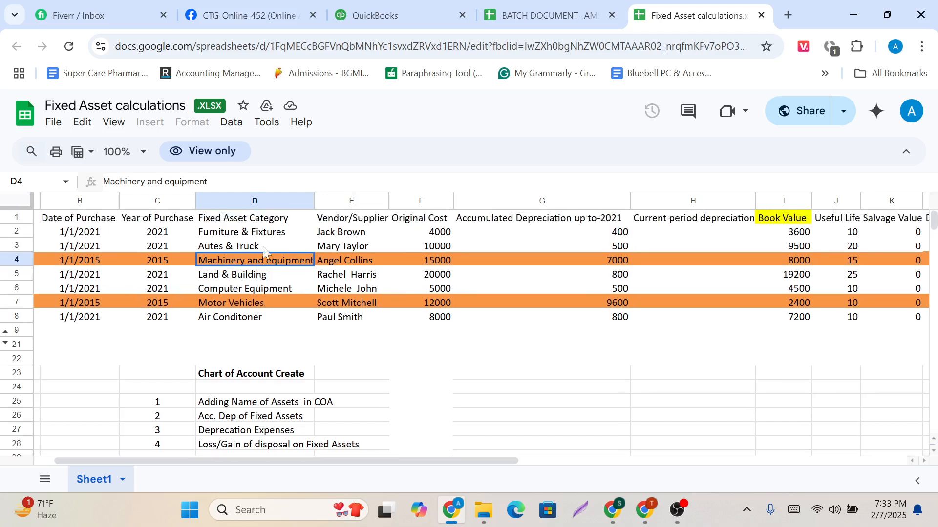
pyautogui.click(270, 238)
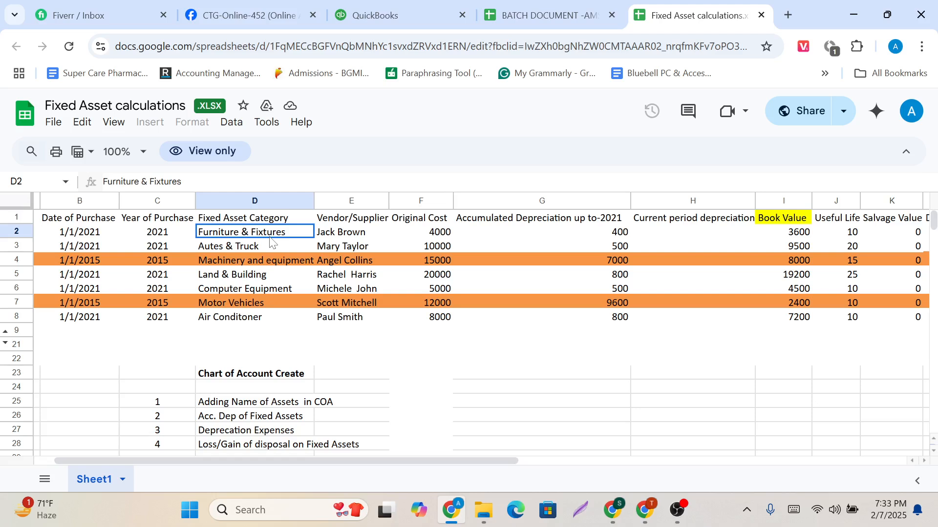
pyautogui.click(269, 246)
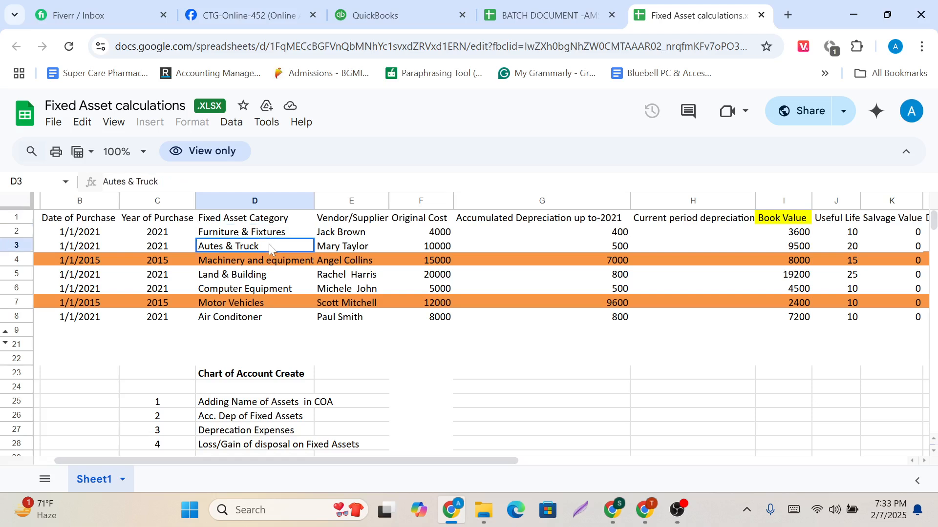
# Examine the listed fixed asset categories against the Deprecation Expenses and Loss/Gain of disposal entries in the Chart of Account Create list.
pyautogui.click(266, 264)
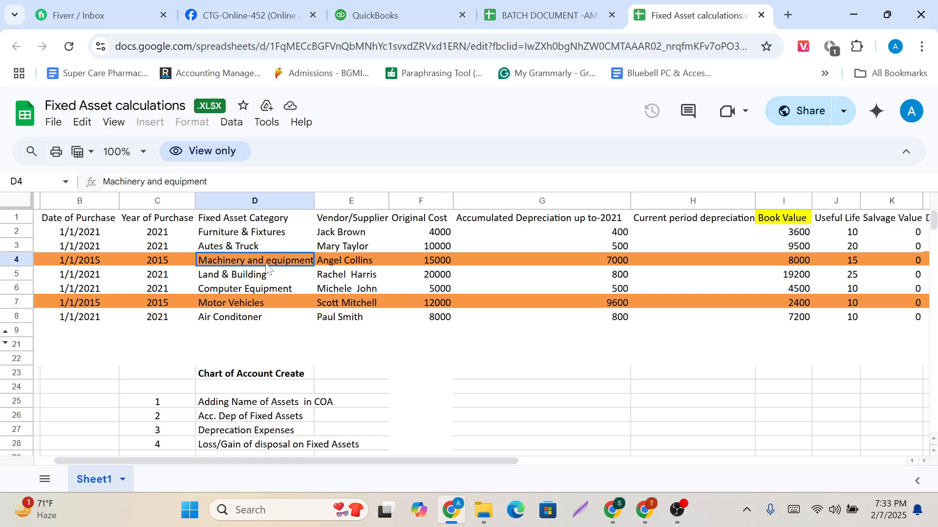
pyautogui.scroll(-1, 268, 336)
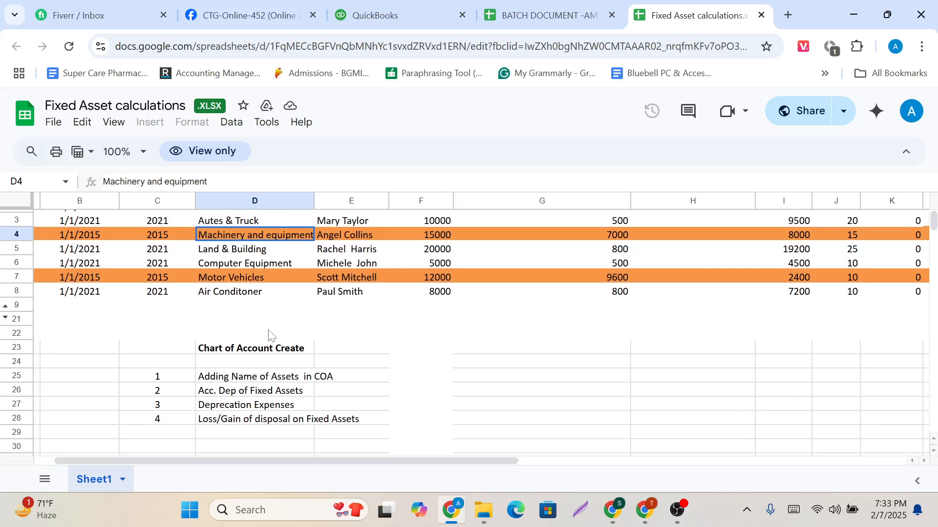
pyautogui.scroll(1, 269, 336)
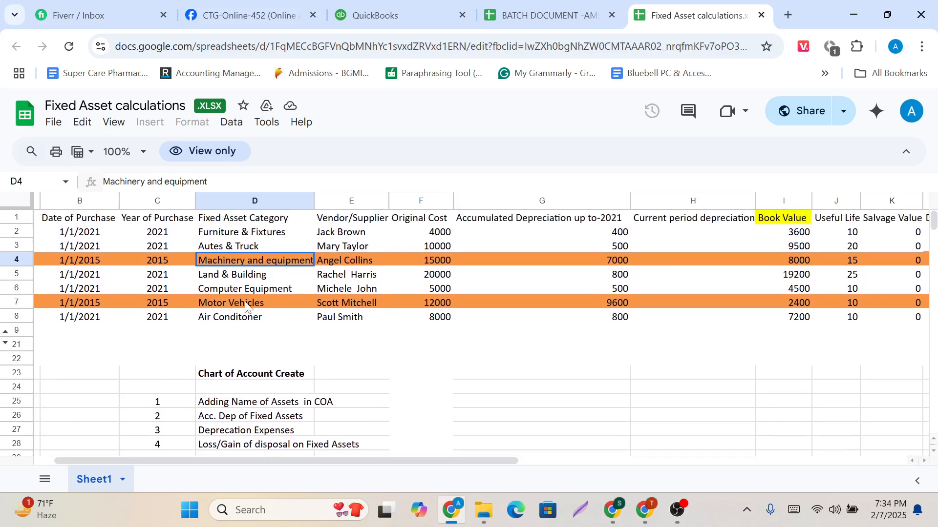
pyautogui.scroll(-1, 245, 306)
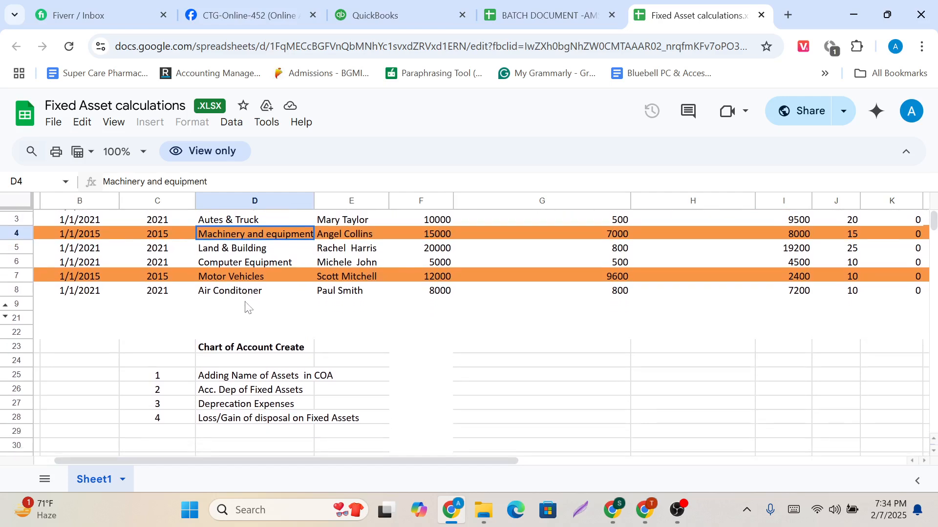
pyautogui.click(254, 407)
pyautogui.scroll(1, 266, 357)
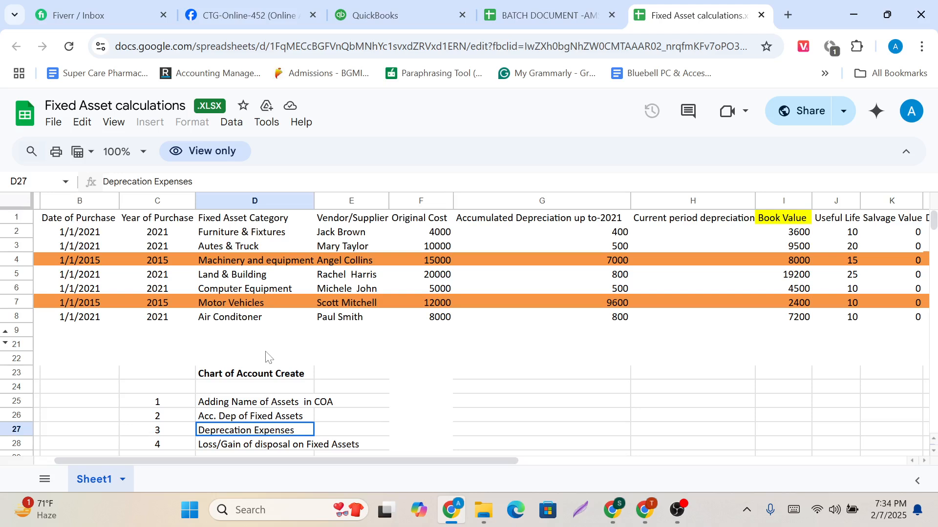
pyautogui.scroll(-1, 266, 357)
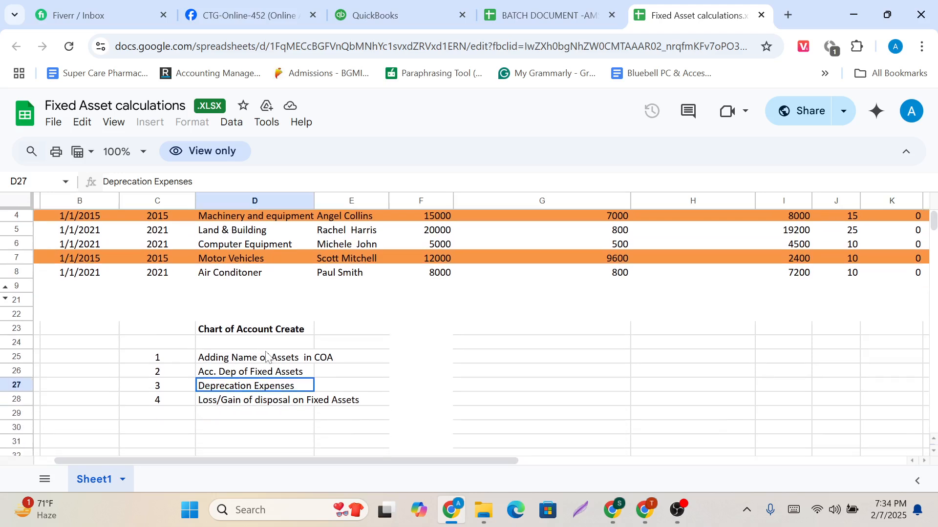
pyautogui.click(249, 405)
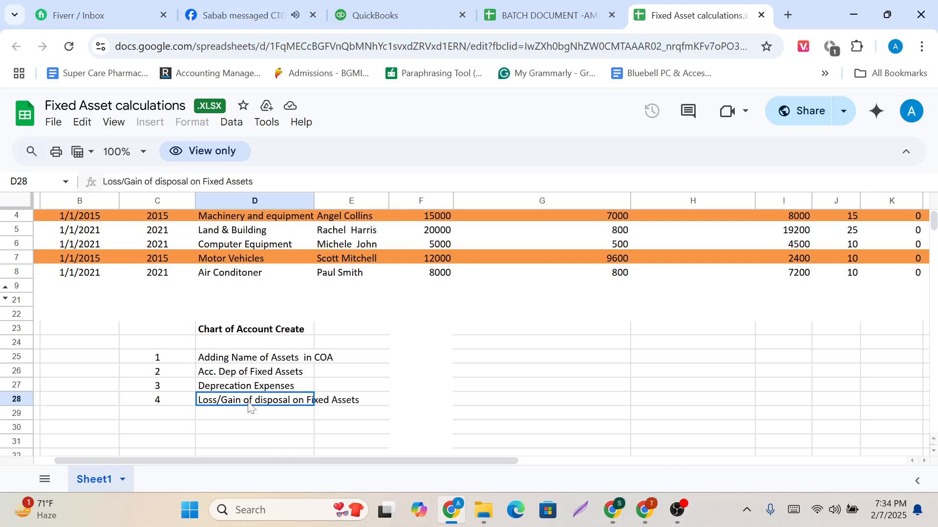
pyautogui.scroll(1, 249, 405)
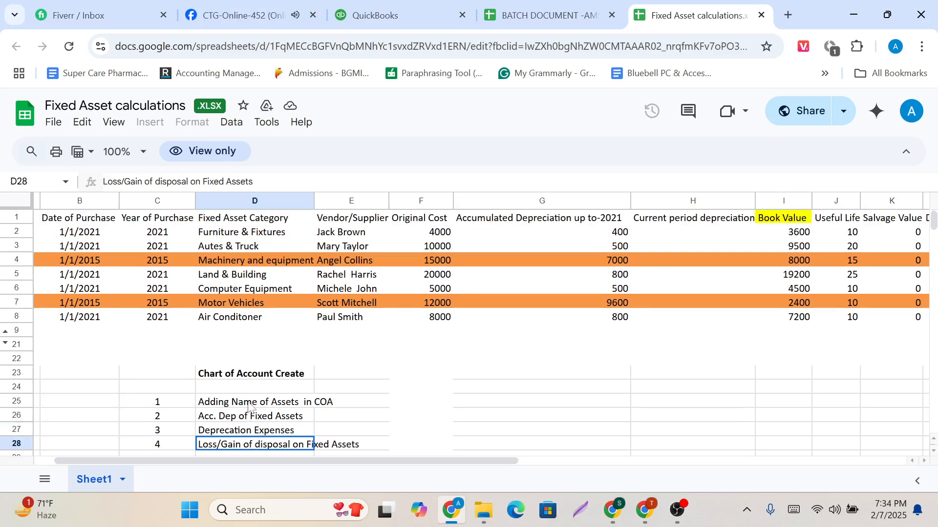
# Copy the Furniture & Fixtures category name from the spreadsheet and open the chart of accounts in QuickBooks.
pyautogui.click(257, 236)
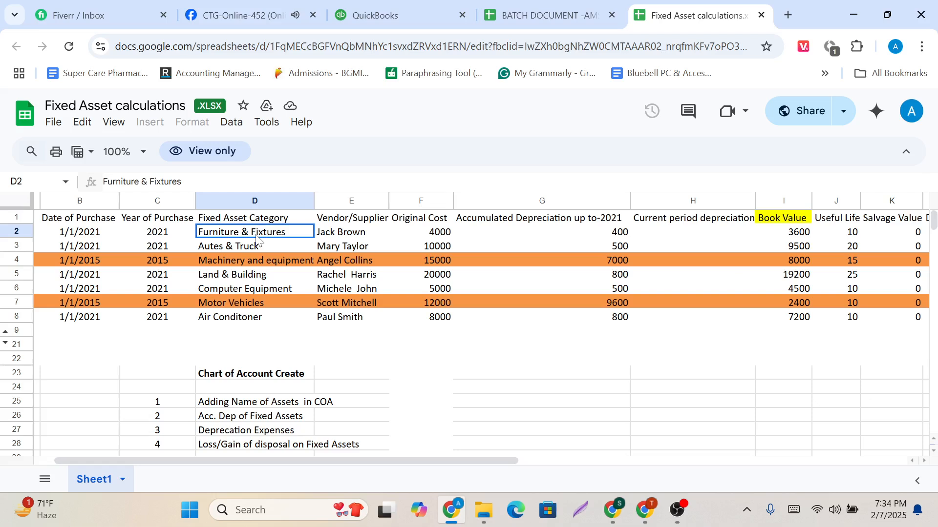
pyautogui.hotkey('ctrl', 'c')
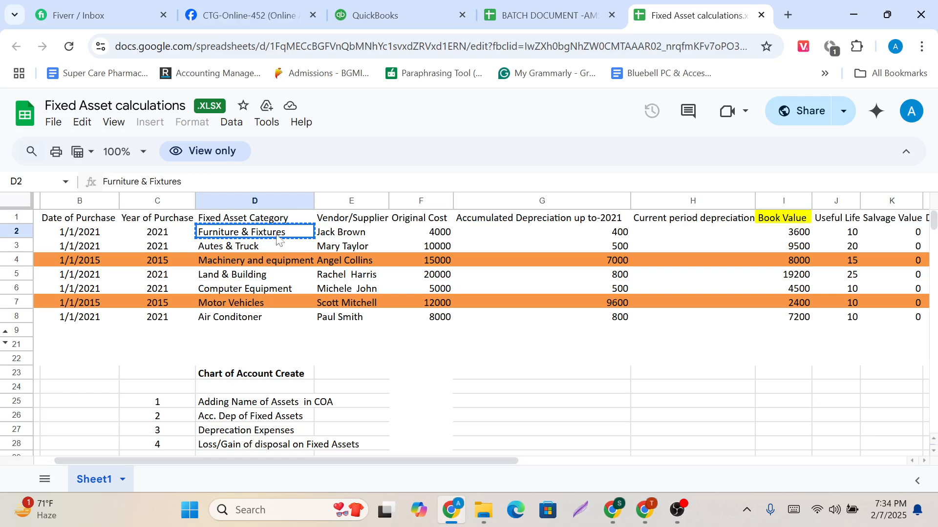
pyautogui.click(393, 10)
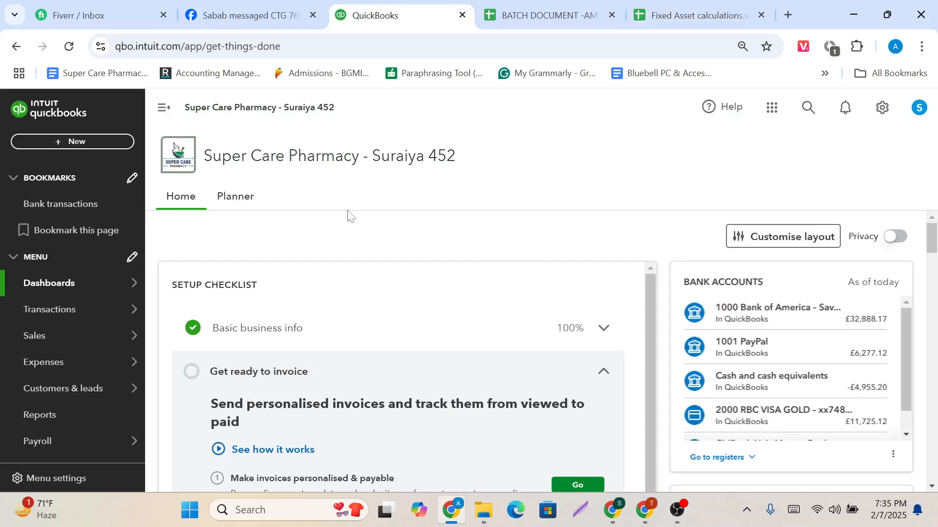
pyautogui.click(238, 15)
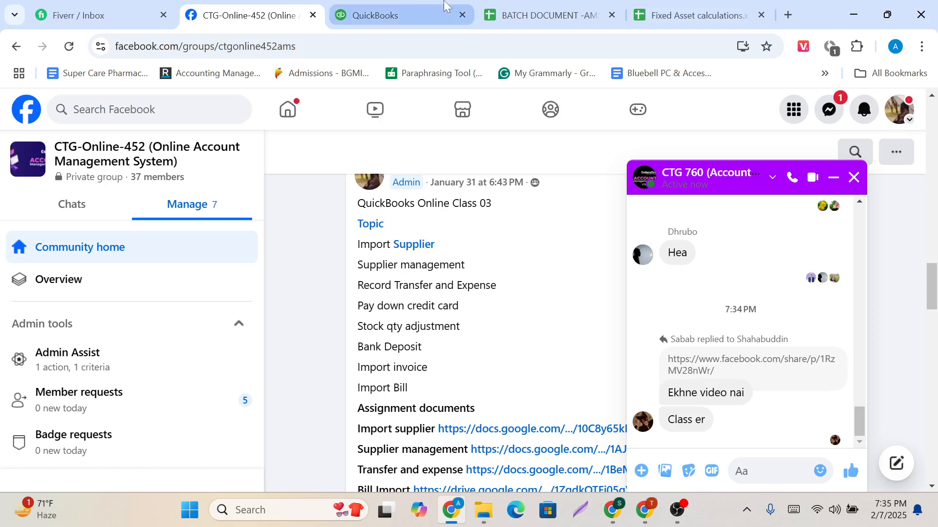
pyautogui.click(408, 9)
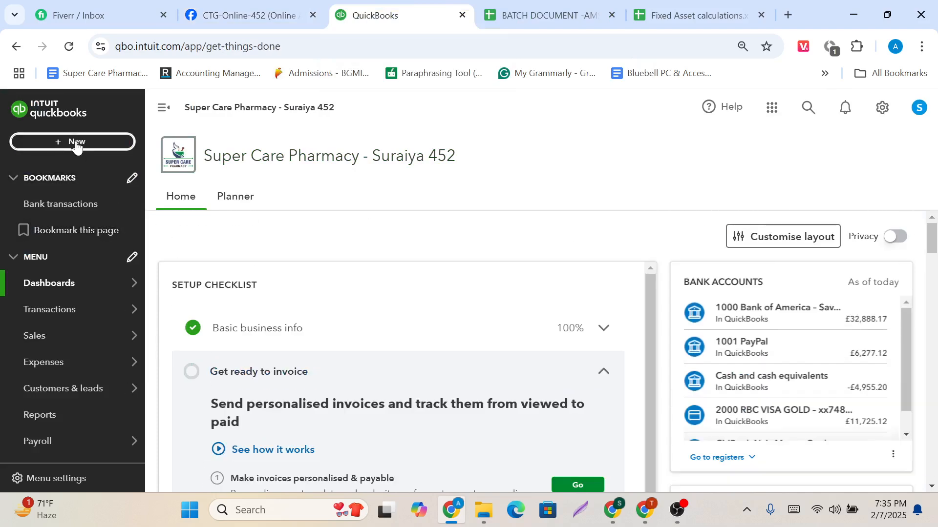
pyautogui.moveTo(69, 313)
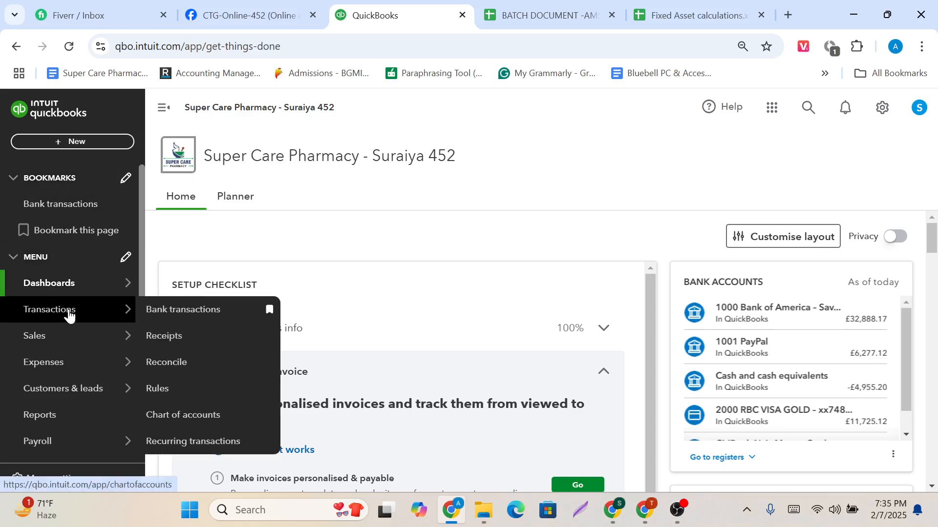
pyautogui.click(187, 415)
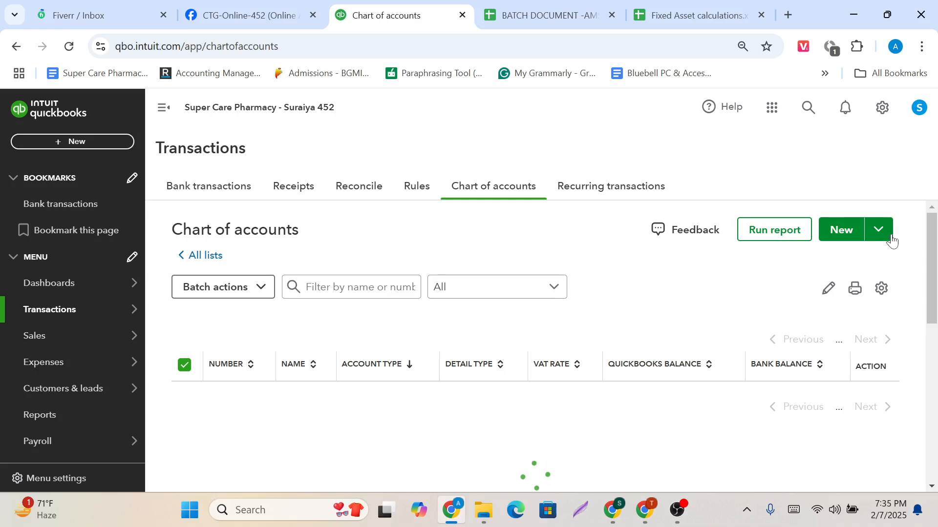
# Reload the chart of accounts page and open a blank new account form.
pyautogui.click(837, 236)
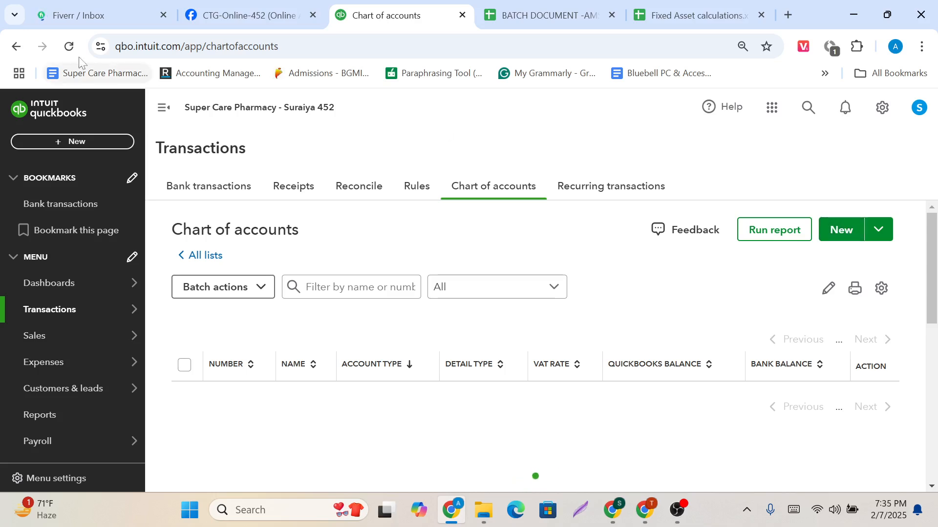
pyautogui.click(69, 46)
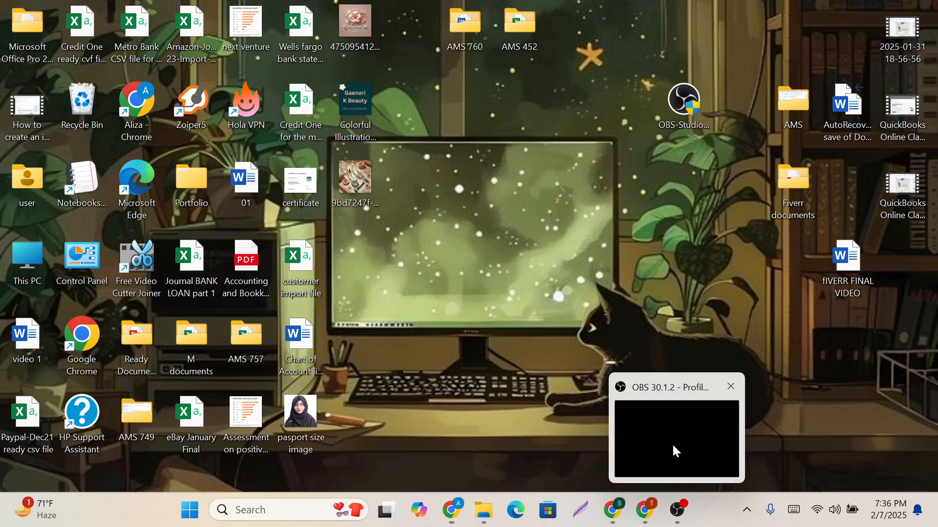
pyautogui.click(672, 443)
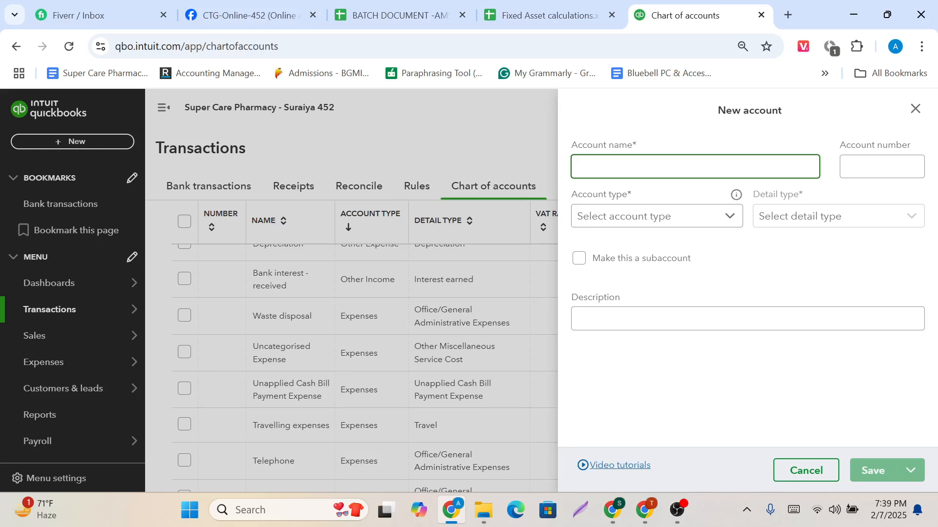
# Copy the Furniture & Fixtures name from the Fixed Asset calculations sheet into the new account's name and set its ledger number to 1070.
pyautogui.click(558, 2)
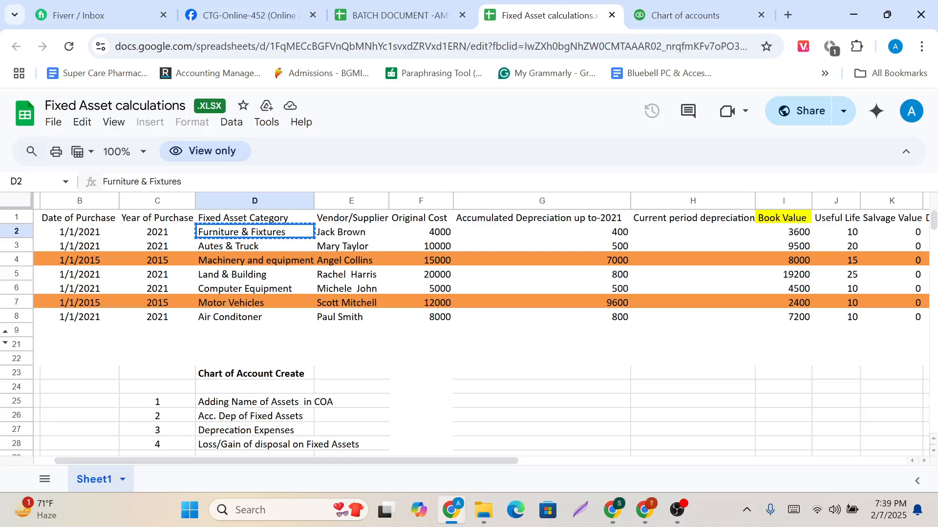
pyautogui.moveTo(182, 181); pyautogui.dragTo(102, 188)
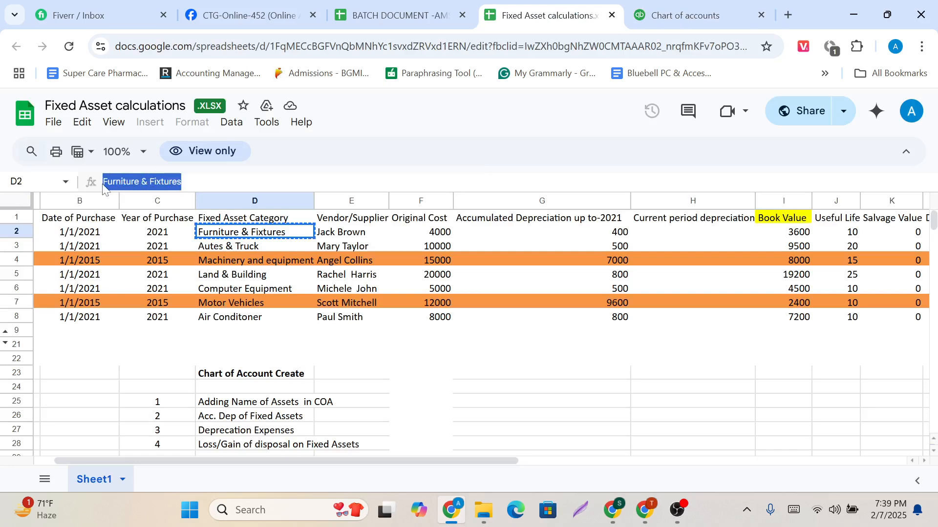
pyautogui.hotkey('alt', 'Tab')
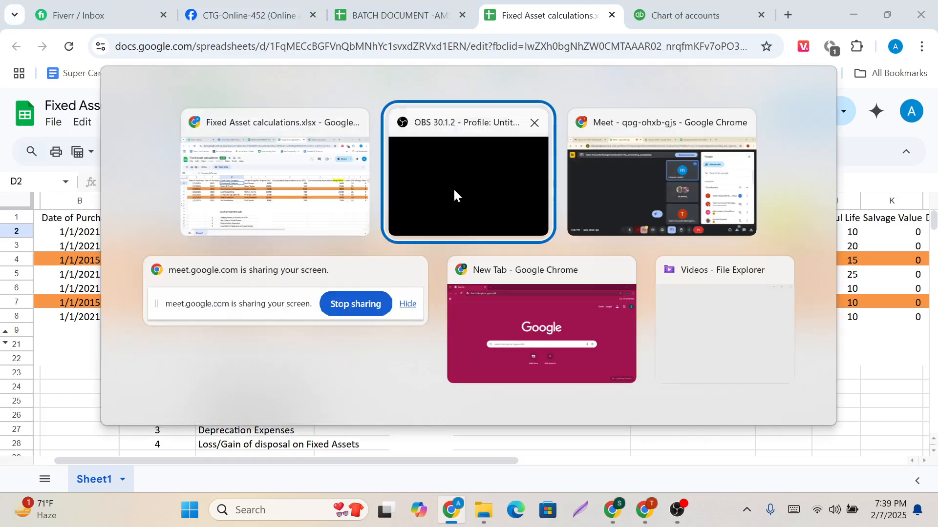
pyautogui.click(665, 6)
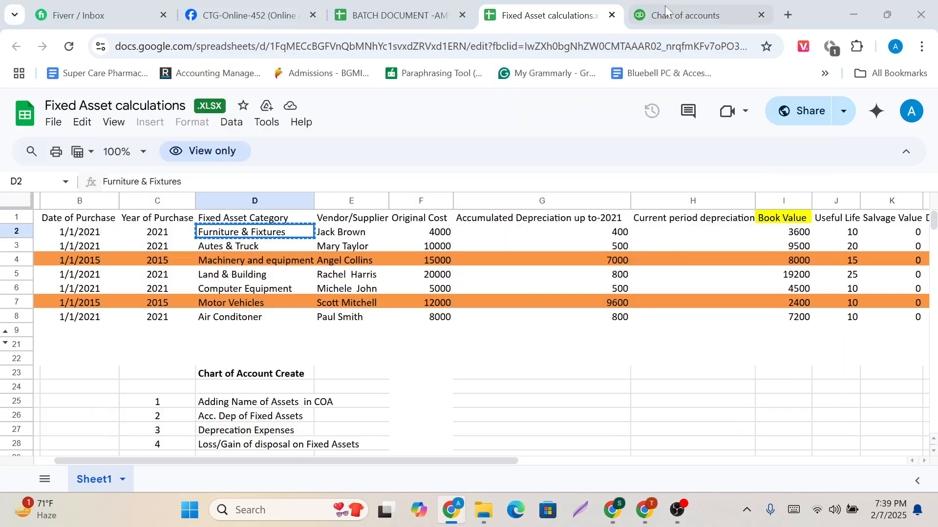
pyautogui.click(664, 6)
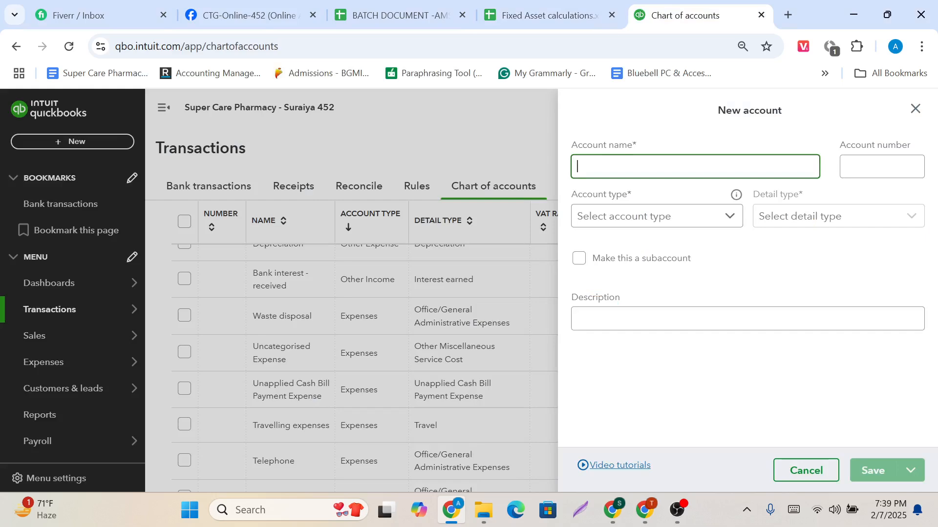
pyautogui.hotkey('ctrl', 'v')
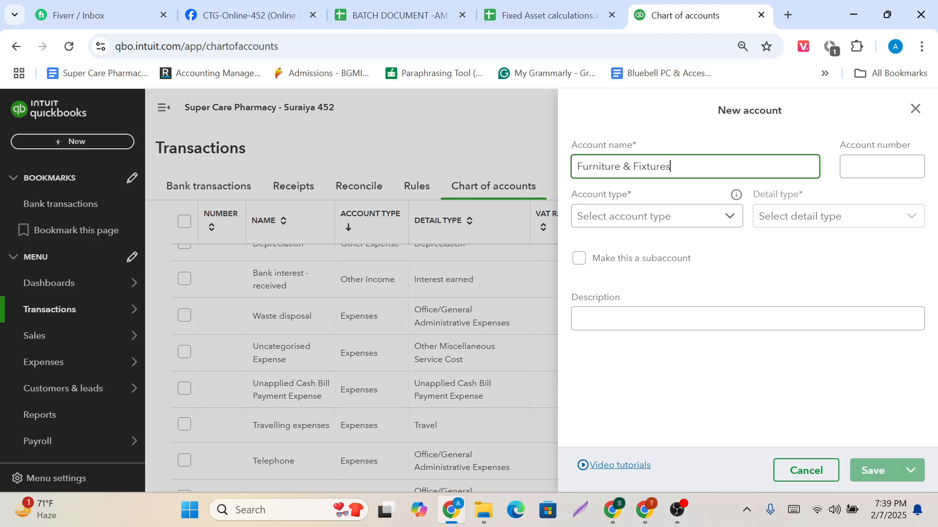
pyautogui.click(852, 167)
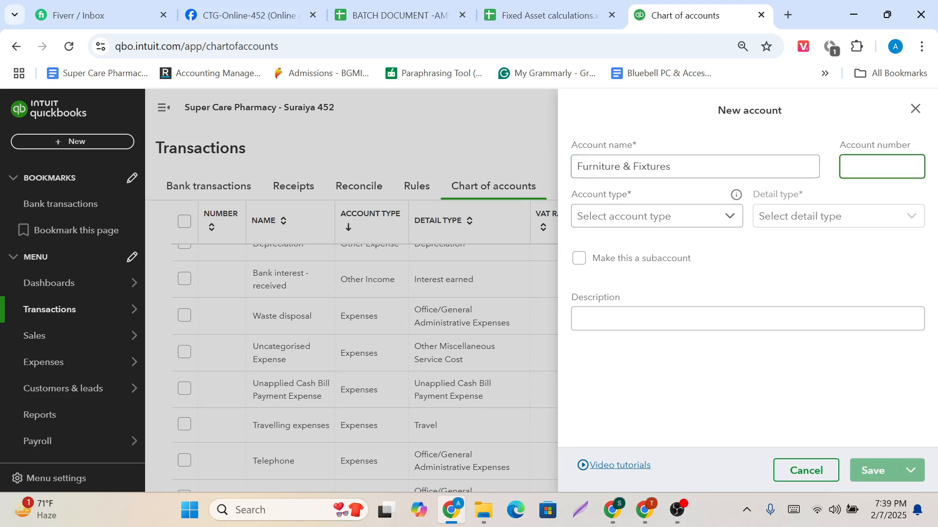
pyautogui.write('1070')
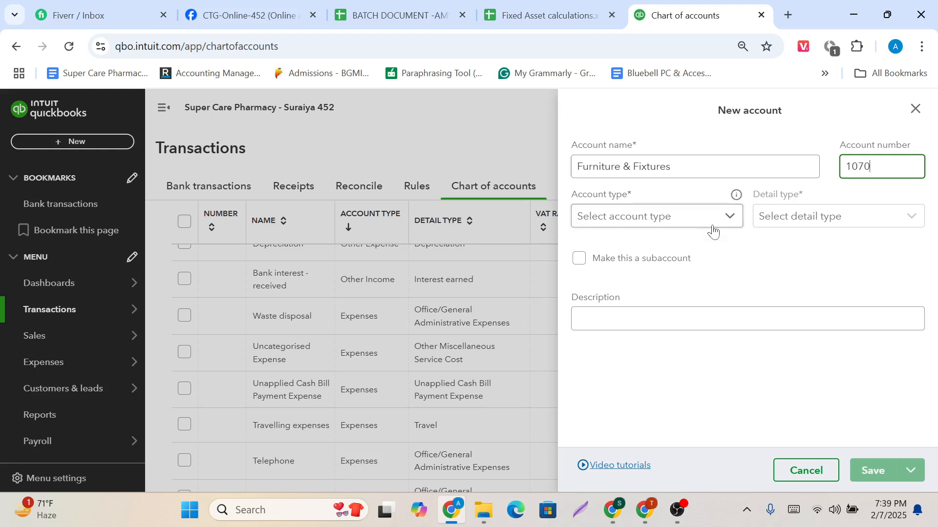
# Set the new account's type to Tangible assets and its detail type to Furniture and Fixtures.
pyautogui.click(739, 219)
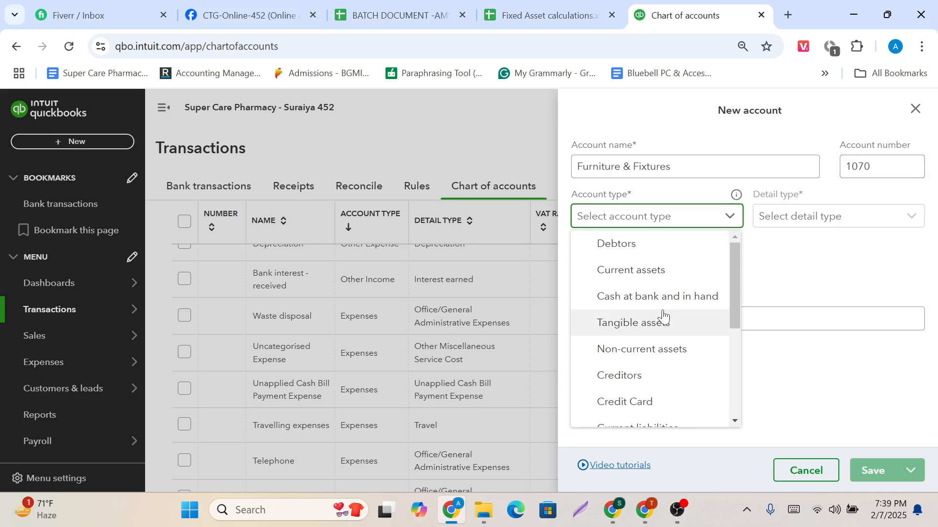
pyautogui.scroll(-4, 663, 316)
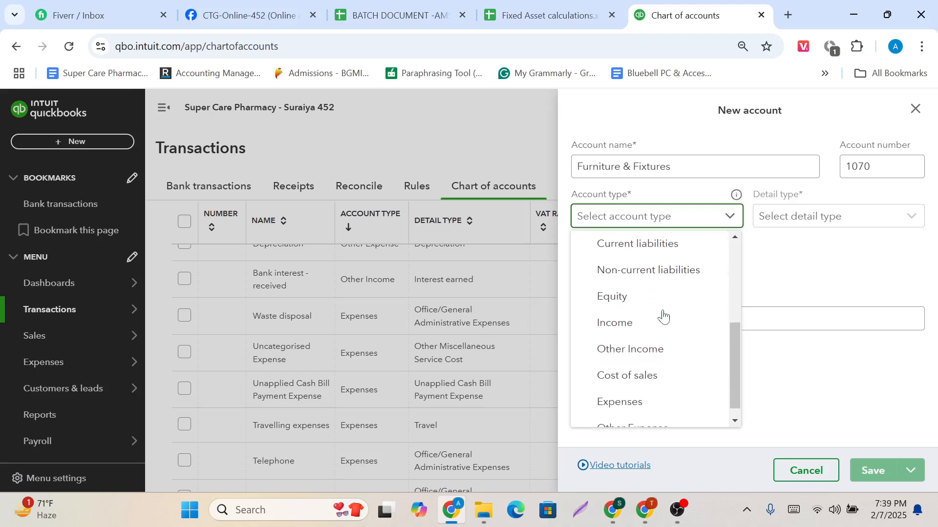
pyautogui.scroll(3, 663, 316)
pyautogui.scroll(1, 664, 317)
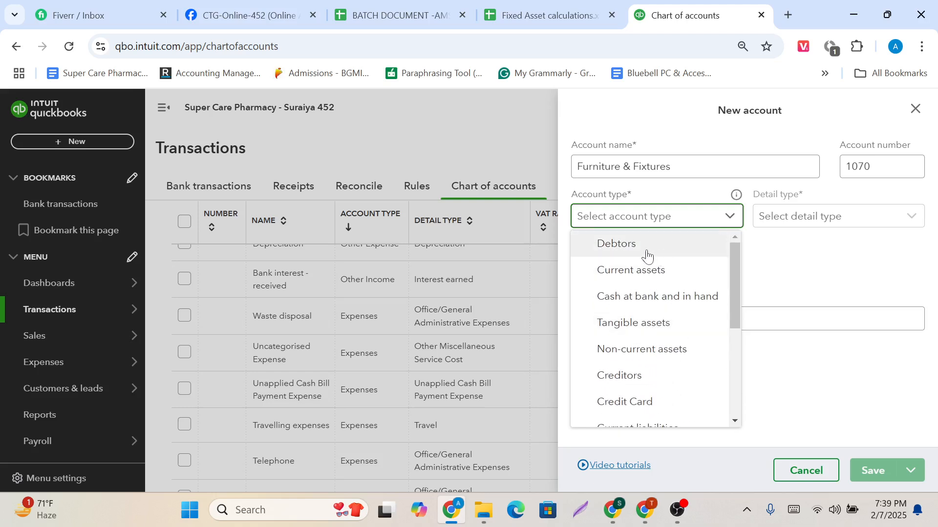
pyautogui.click(654, 328)
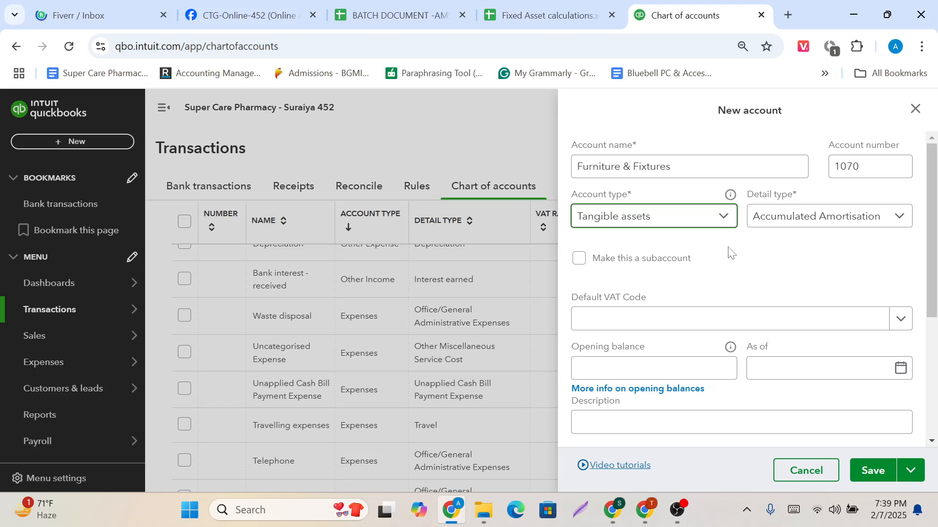
pyautogui.click(818, 218)
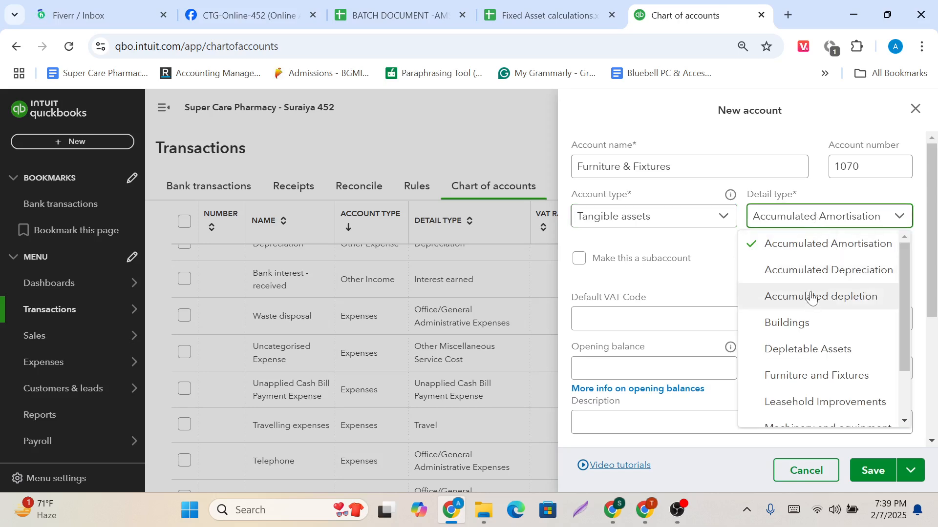
pyautogui.scroll(-2, 811, 298)
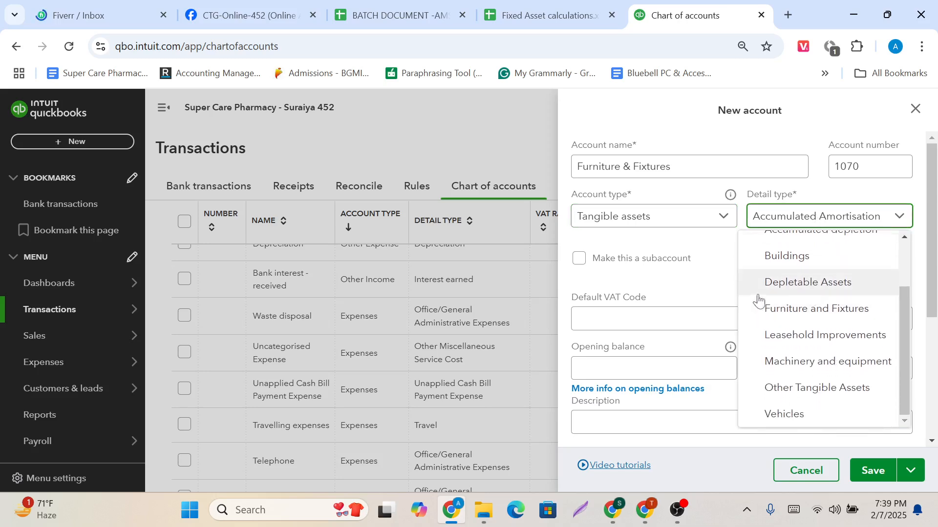
pyautogui.click(799, 310)
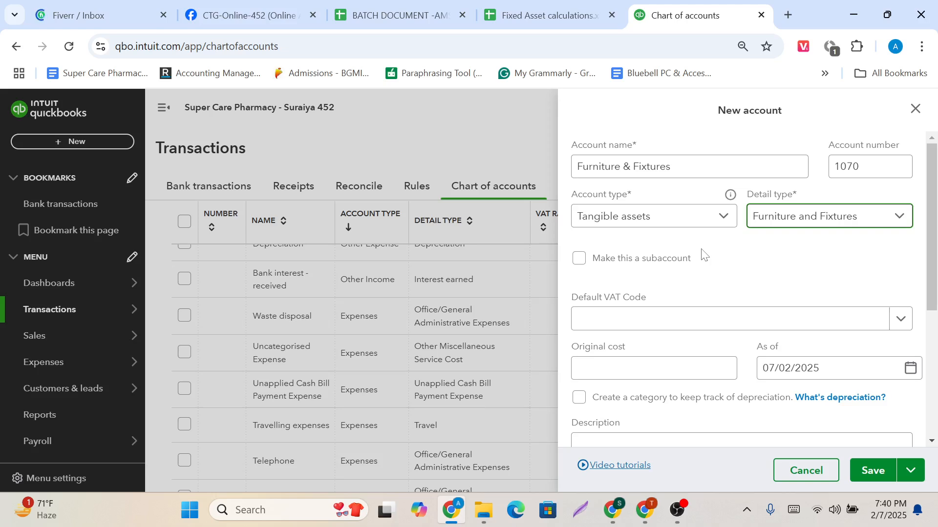
# Copy the Furniture & Fixtures original cost of 4000 from the Fixed Asset calculations sheet into the new account's original cost.
pyautogui.scroll(-2, 703, 254)
pyautogui.click(635, 298)
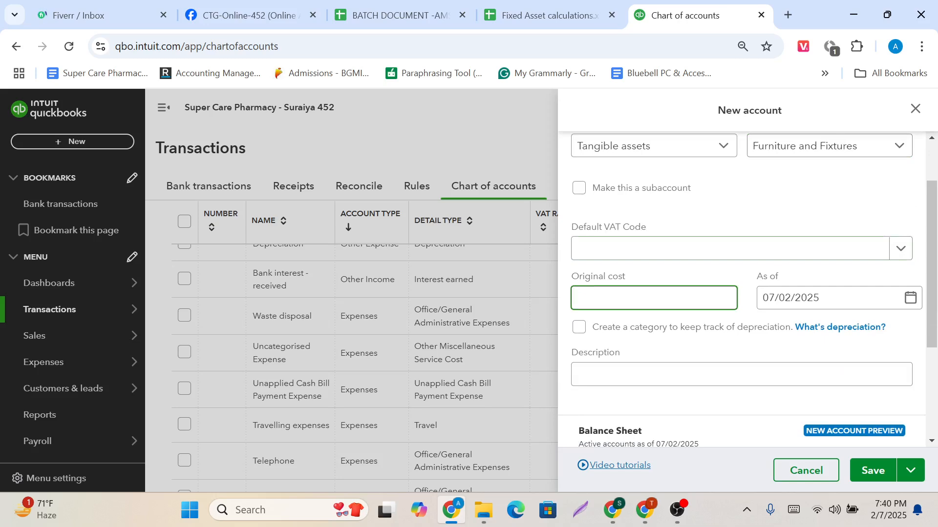
pyautogui.hotkey('alt', 'Tab')
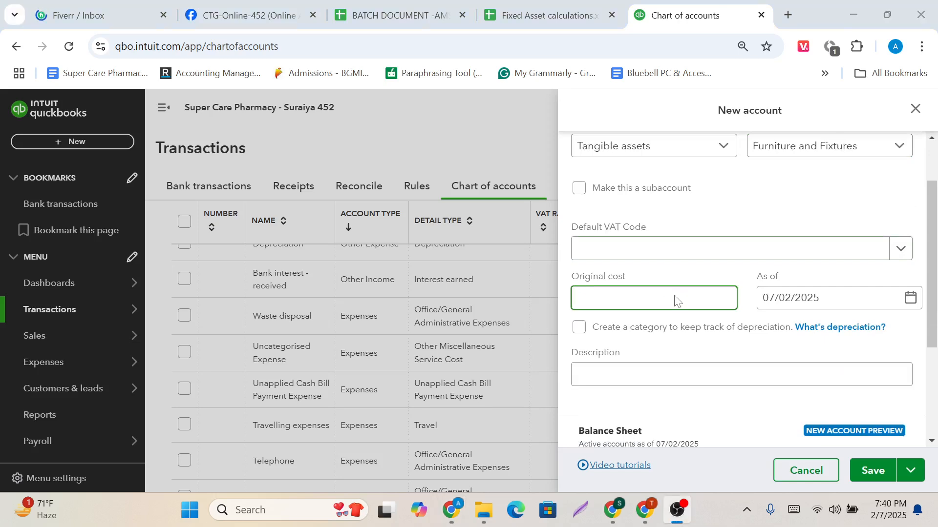
pyautogui.hotkey('alt', 'Tab')
pyautogui.click(552, 15)
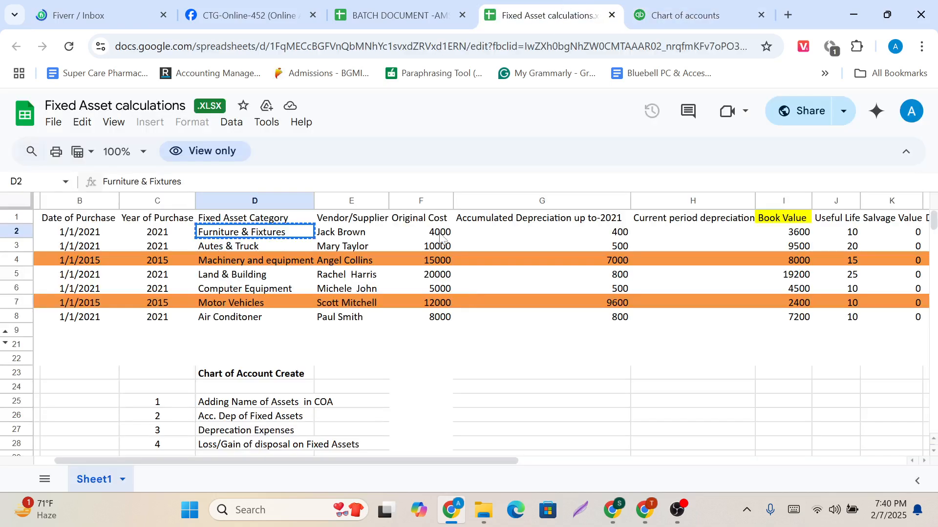
pyautogui.click(441, 237)
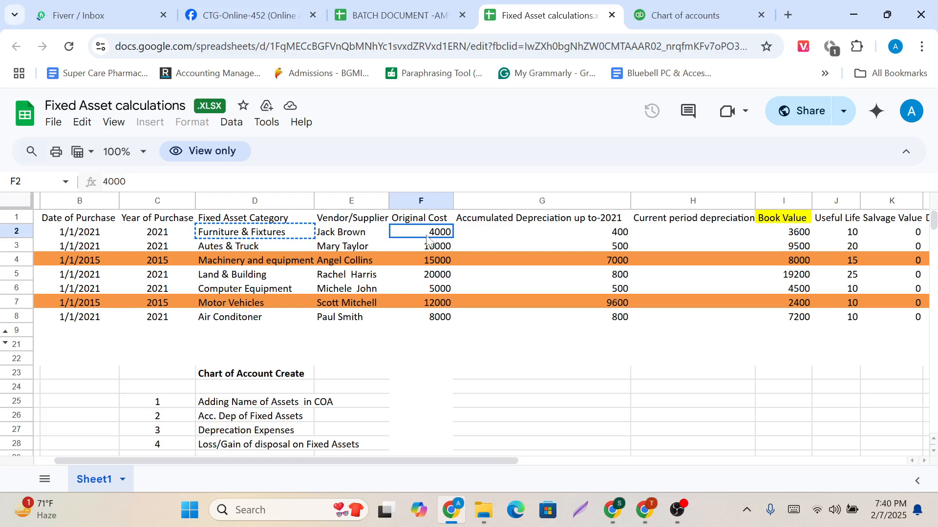
pyautogui.hotkey('ctrl', 'c')
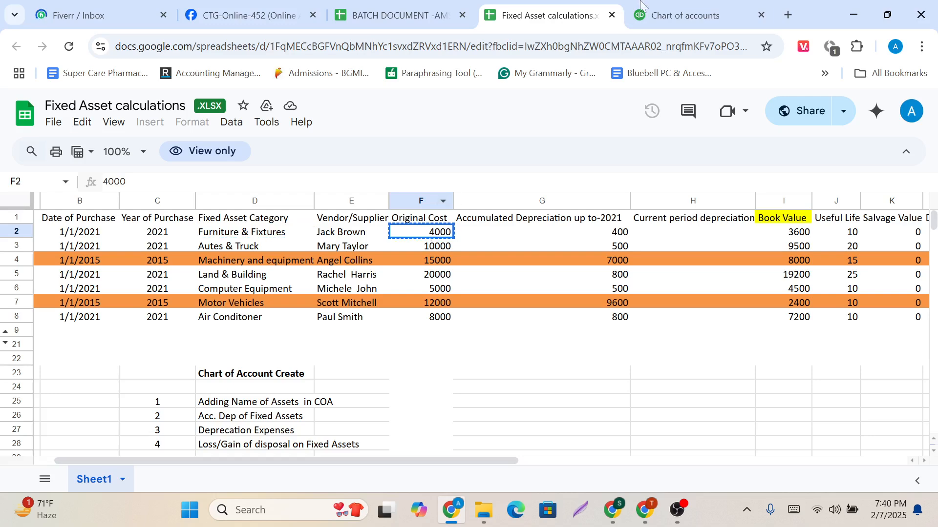
pyautogui.click(643, 10)
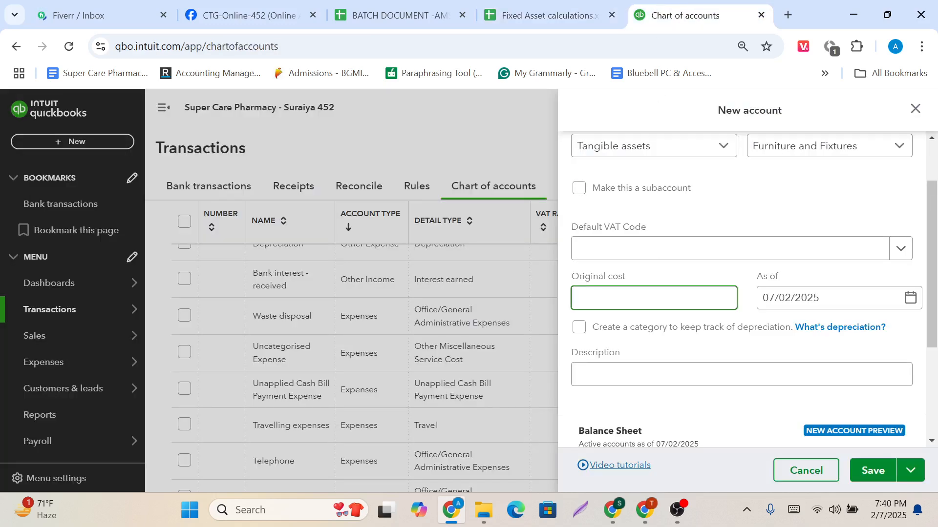
pyautogui.hotkey('ctrl', 'v')
pyautogui.scroll(2, 669, 288)
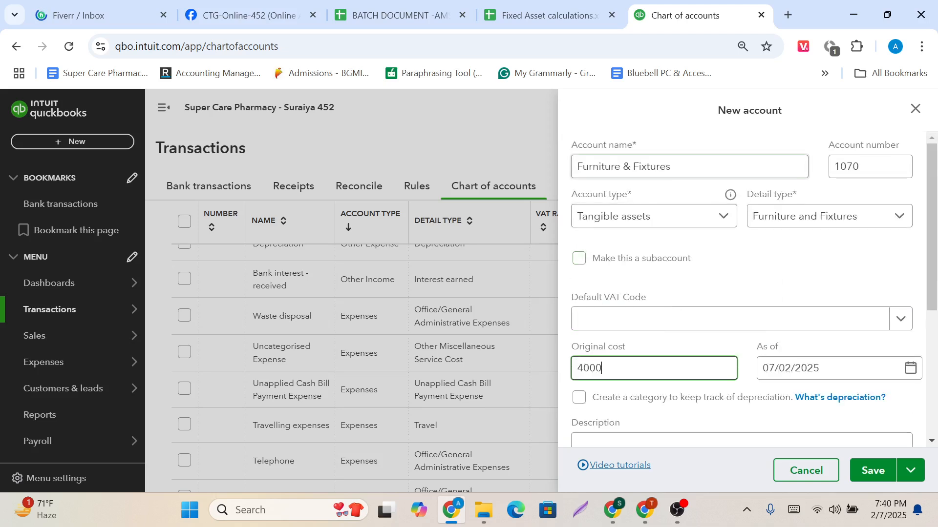
# Look up the Furniture & Fixtures purchase date in the spreadsheet and set the new account's as-of date to 01/01/2021.
pyautogui.scroll(-2, 612, 266)
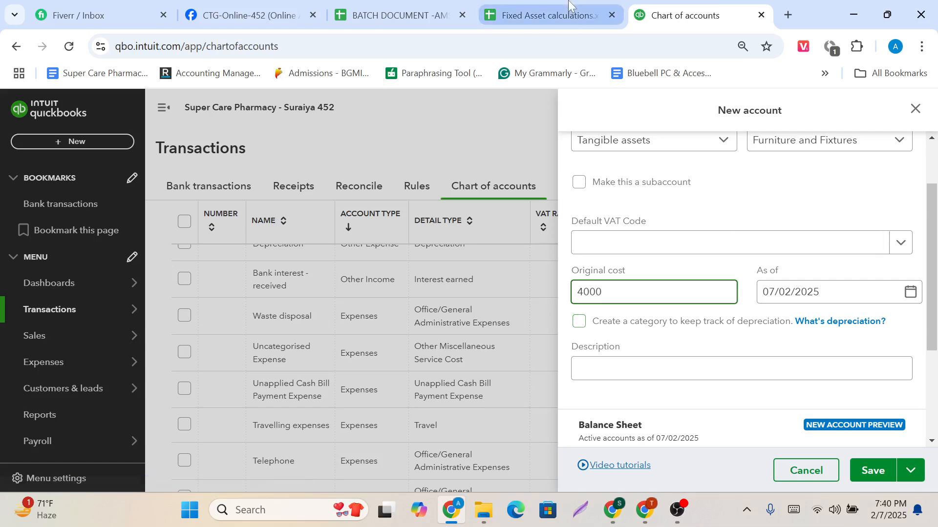
pyautogui.click(562, 14)
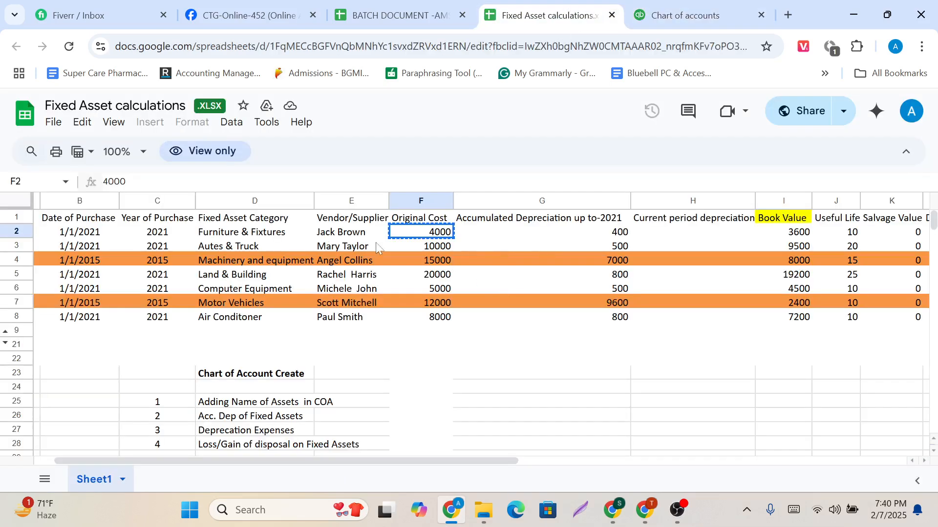
pyautogui.click(162, 237)
pyautogui.click(92, 239)
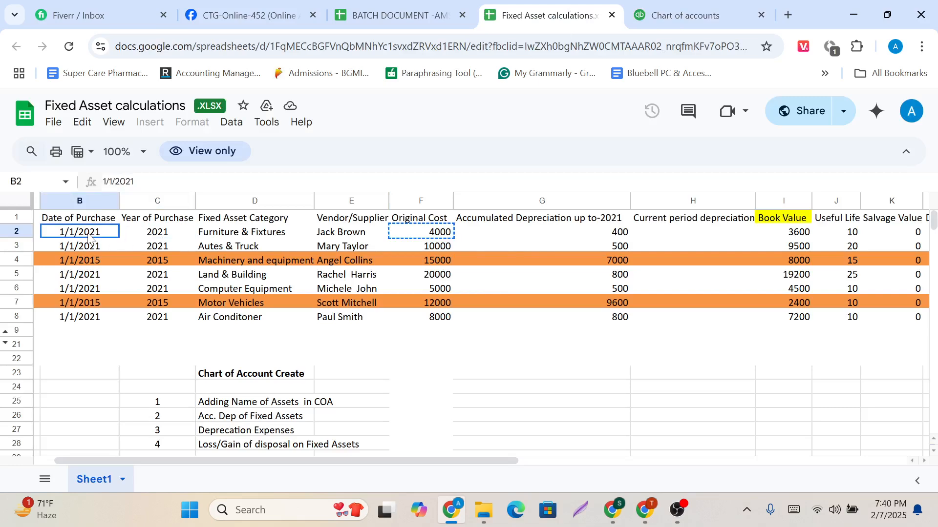
pyautogui.click(661, 4)
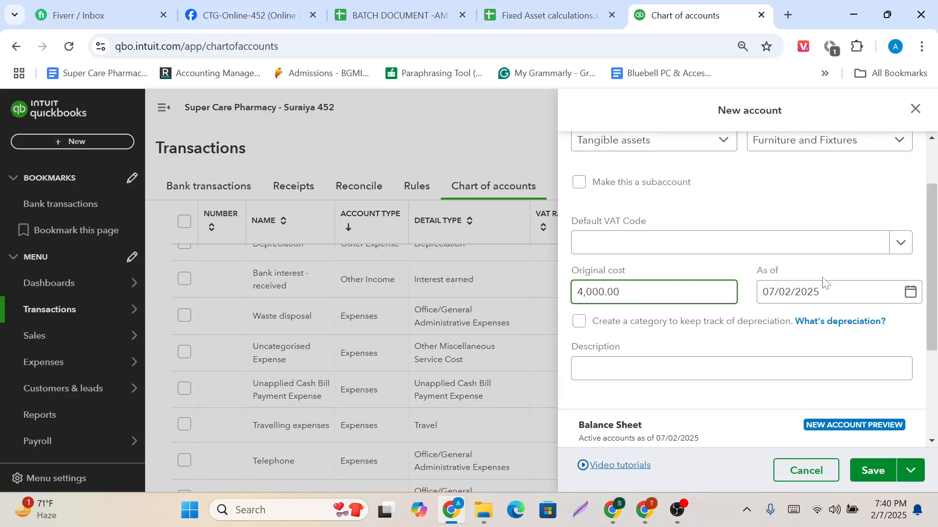
pyautogui.click(777, 292)
pyautogui.click(774, 292)
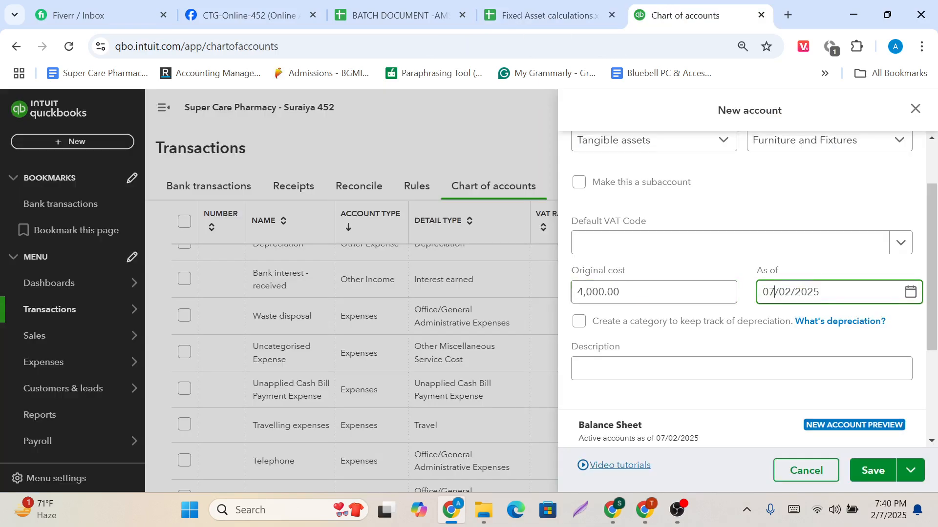
pyautogui.press('BackSpace')
pyautogui.write('1')
pyautogui.hotkey('ctrl', 'a')
pyautogui.click(790, 292)
pyautogui.press('BackSpace')
pyautogui.write('1')
pyautogui.hotkey('ctrl', 'a')
pyautogui.press('Right')
pyautogui.press('BackSpace')
pyautogui.write('1')
pyautogui.press('Tab')
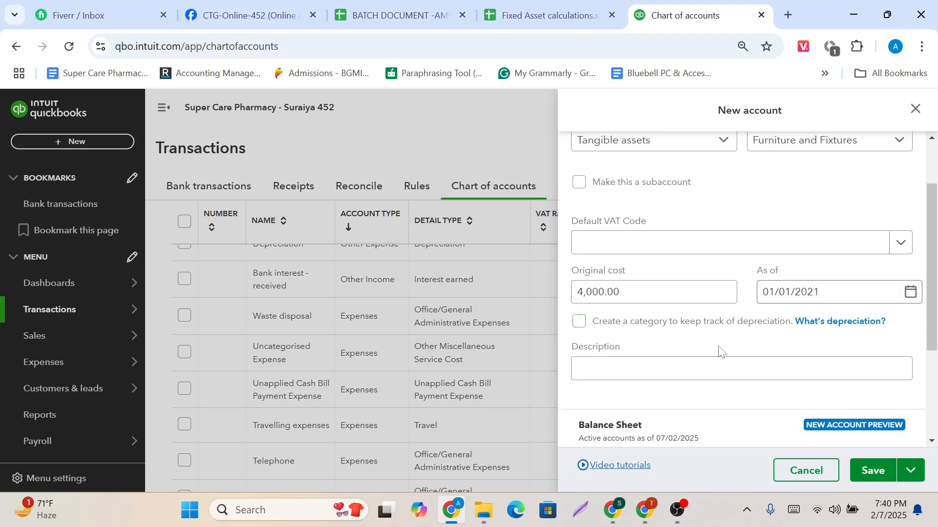
# Review the Furniture & Fixtures account details, then save the account and start another new one.
pyautogui.scroll(2, 719, 351)
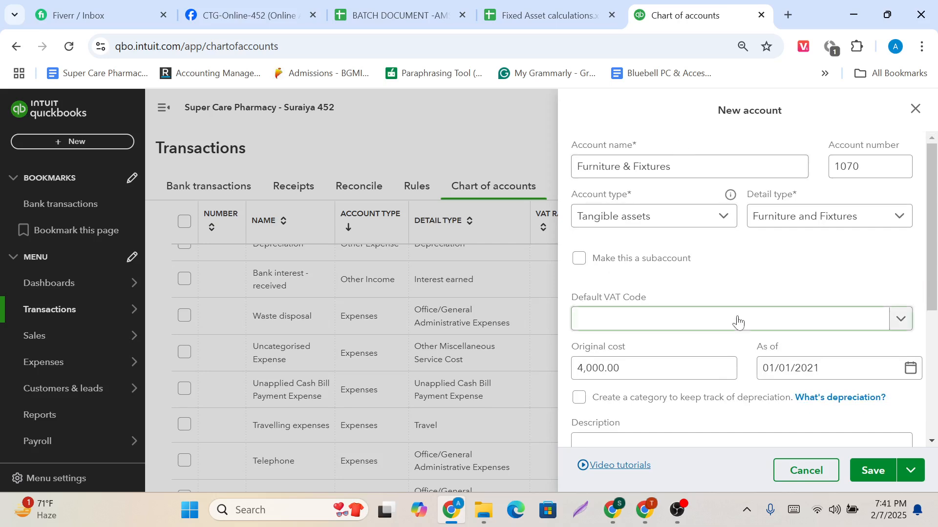
pyautogui.scroll(-5, 739, 322)
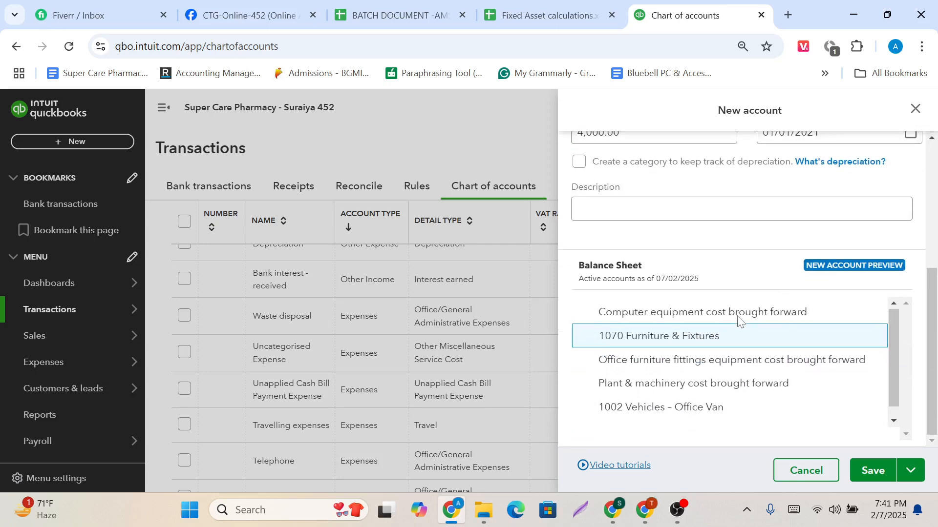
pyautogui.click(916, 477)
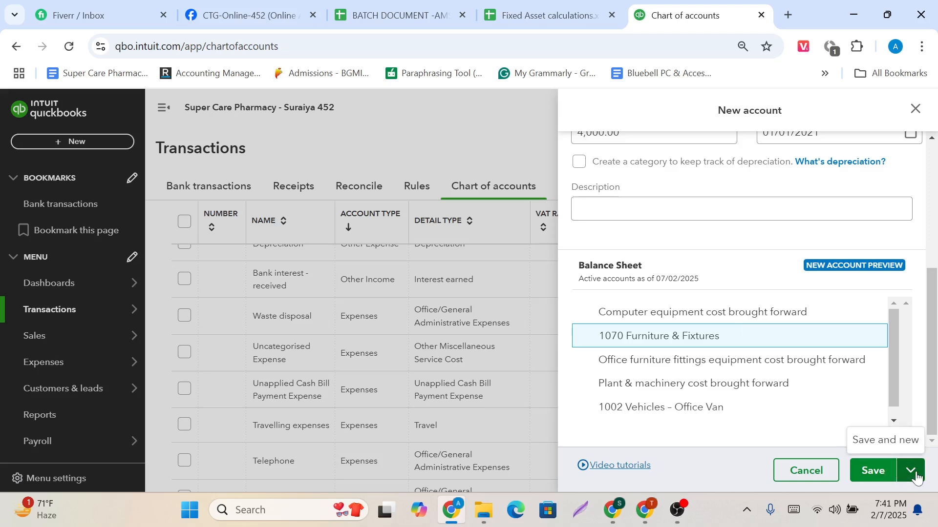
pyautogui.click(883, 441)
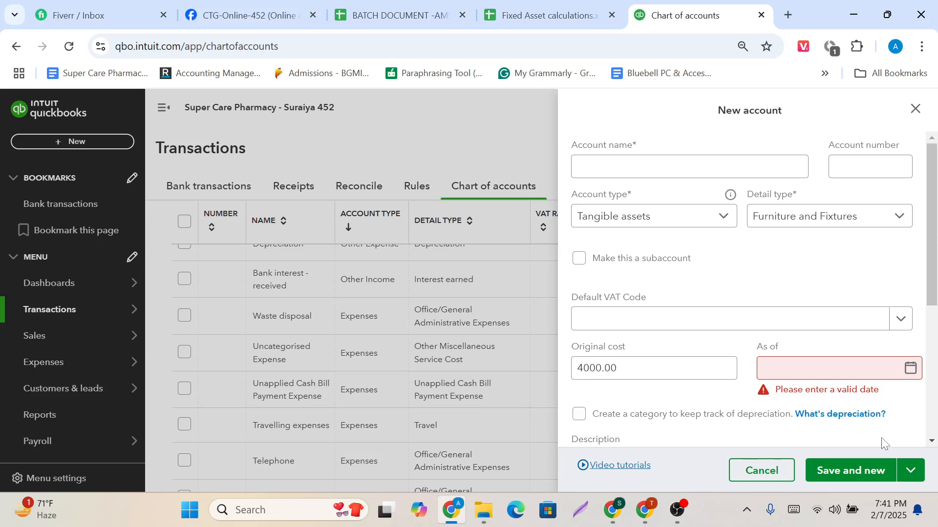
# Set the second new account's type to Tangible assets and its detail type to Accumulated Depreciation.
pyautogui.click(542, 15)
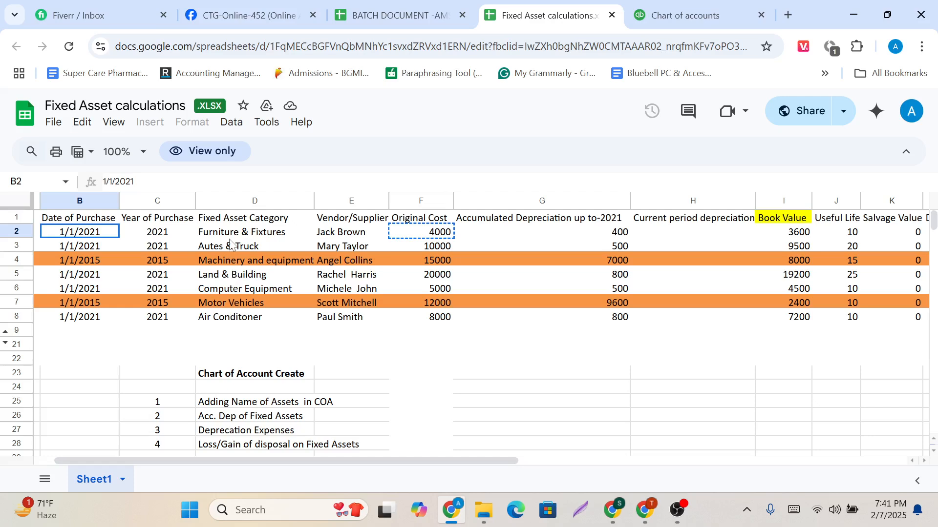
pyautogui.click(691, 10)
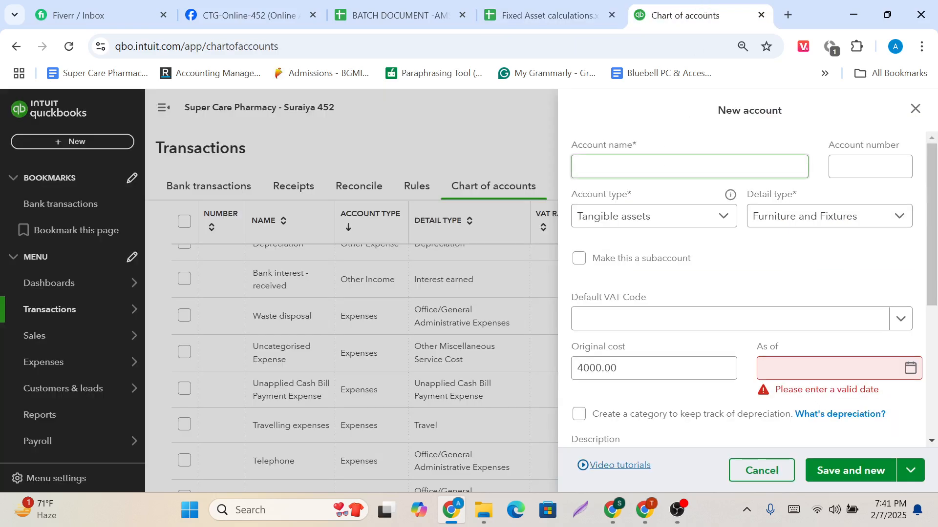
pyautogui.click(693, 224)
pyautogui.scroll(-2, 671, 336)
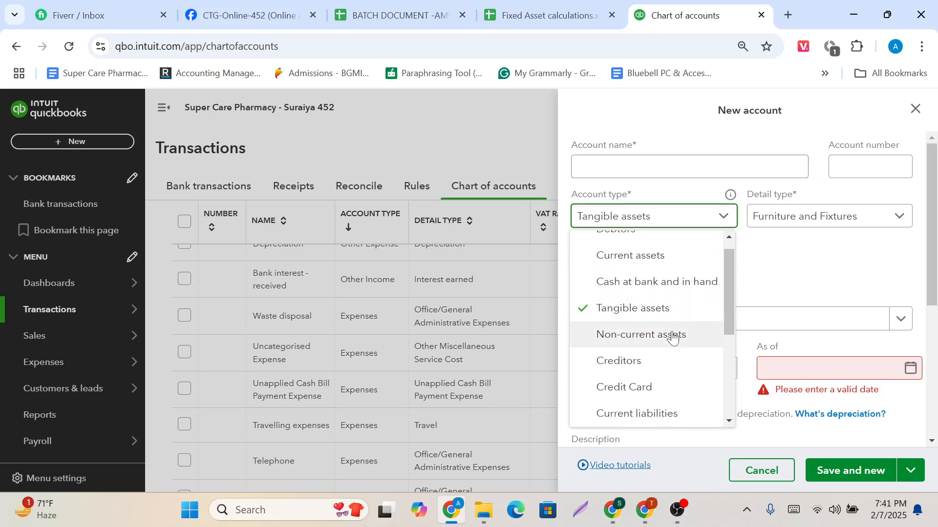
pyautogui.scroll(1, 673, 337)
pyautogui.click(670, 312)
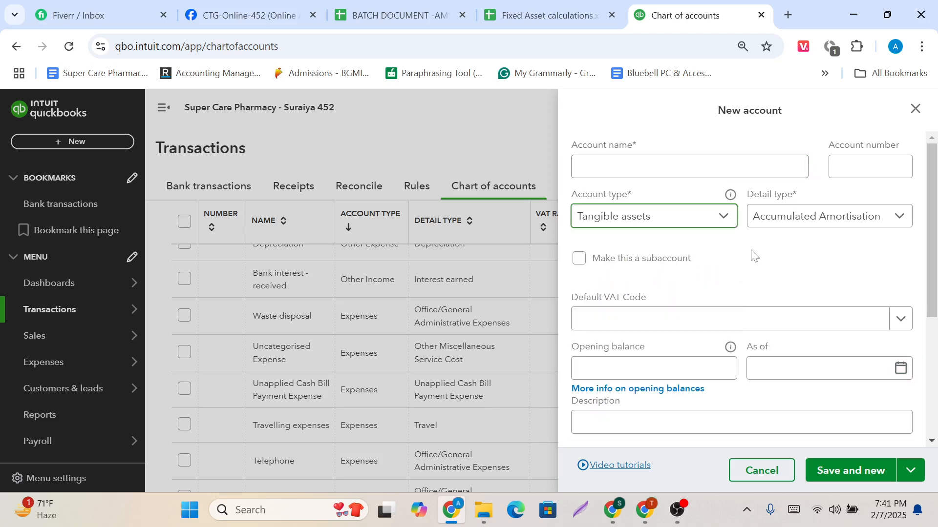
pyautogui.click(794, 220)
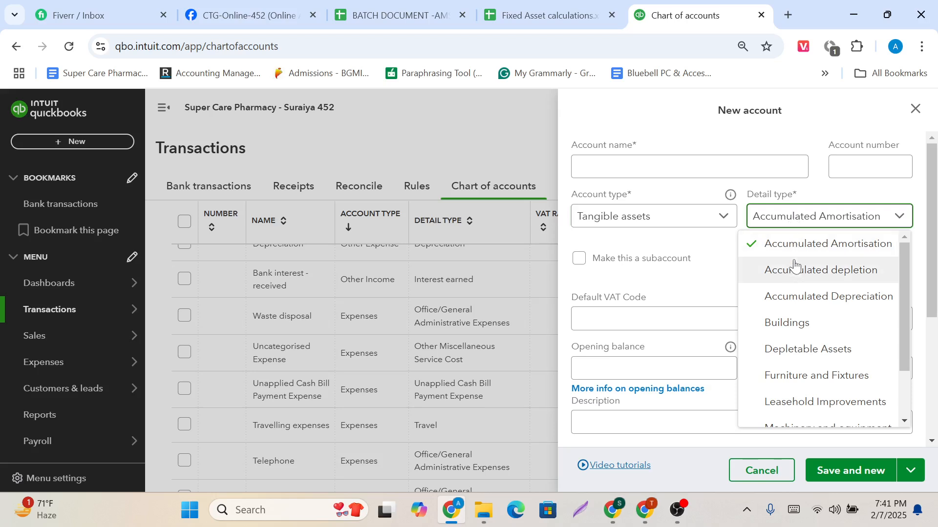
pyautogui.click(790, 298)
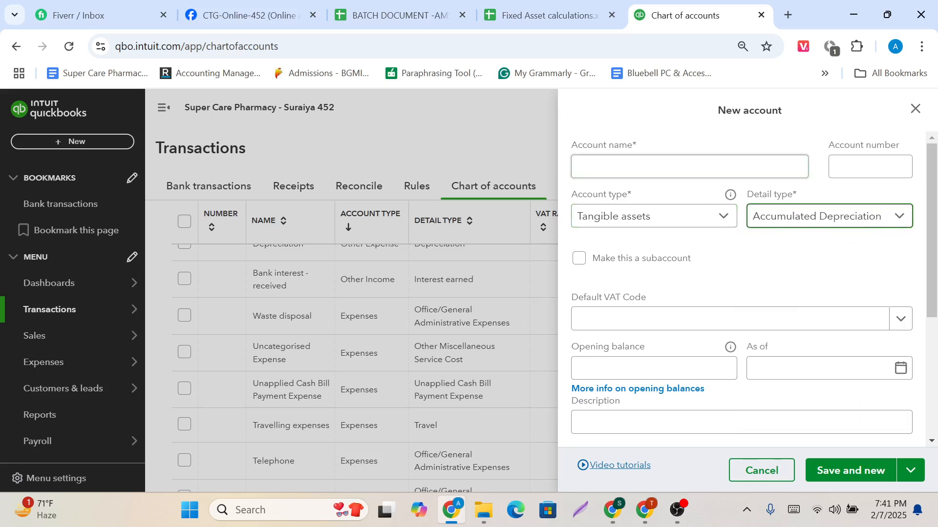
# Name the account "Accumulated depreciation on Furniture & Fixtures", copying the category name from the spreadsheet, and set its ledger number to 1071.
pyautogui.click(677, 168)
pyautogui.write('A')
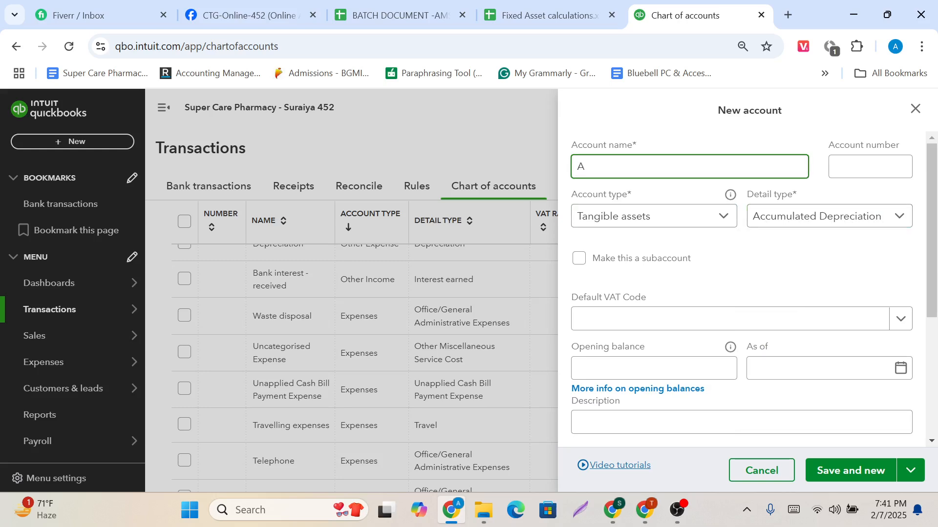
pyautogui.write('ccumulated depreciat')
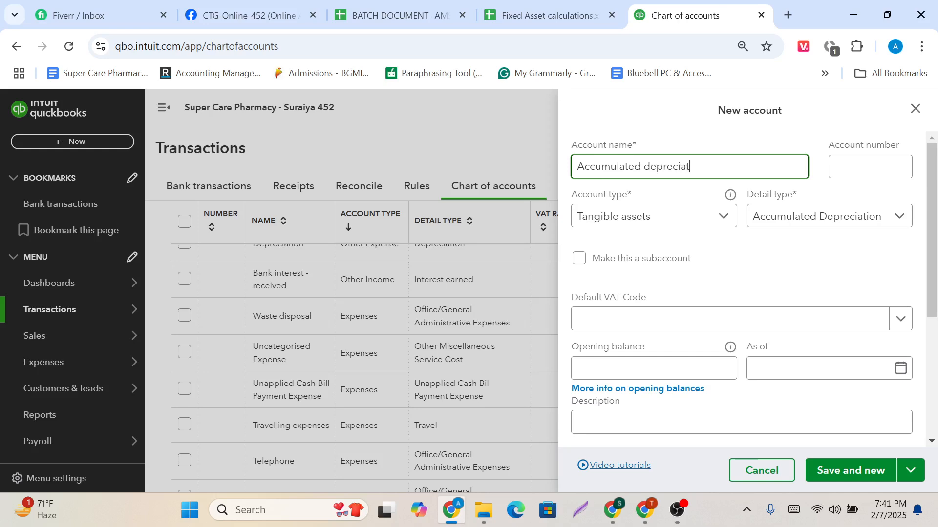
pyautogui.write('ion on')
pyautogui.click(522, 8)
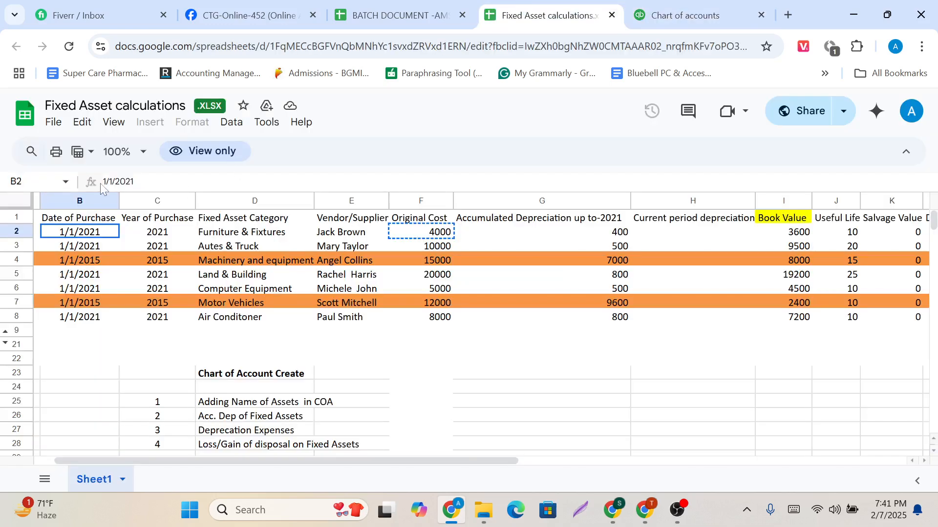
pyautogui.click(264, 234)
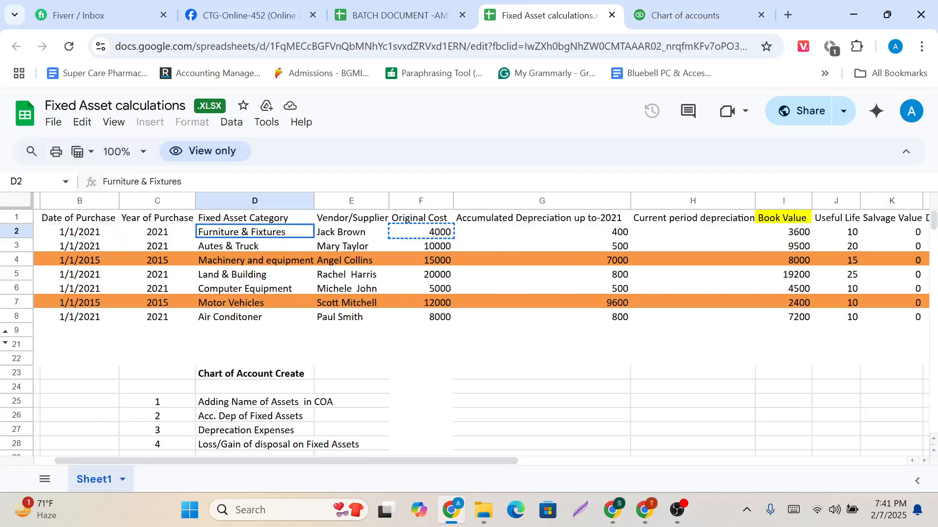
pyautogui.moveTo(183, 181); pyautogui.dragTo(101, 185)
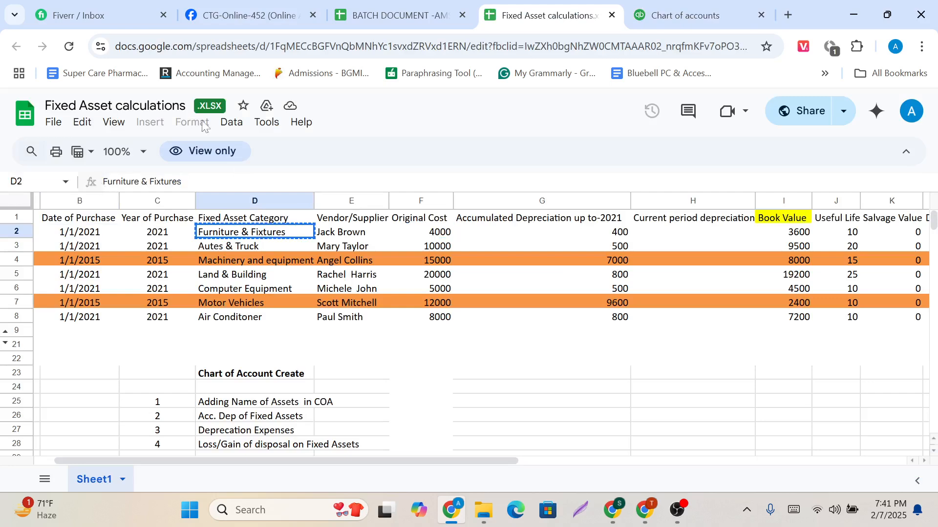
pyautogui.click(688, 4)
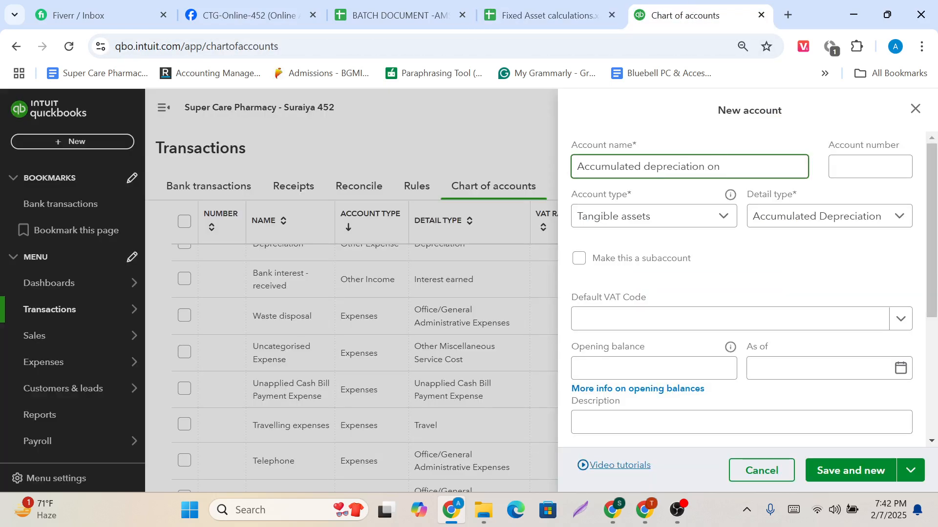
pyautogui.hotkey('ctrl', 'v')
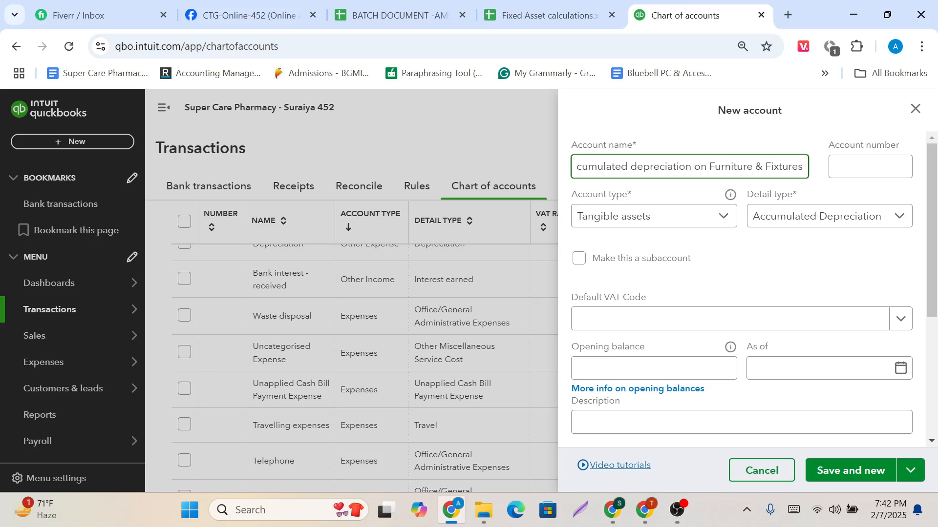
pyautogui.click(863, 168)
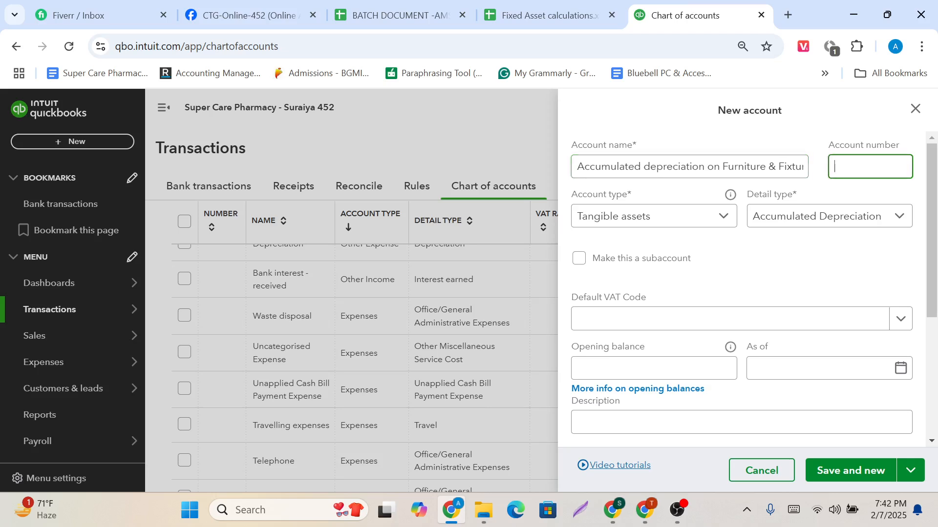
pyautogui.write('1071')
# Copy the Furniture & Fixtures accumulated depreciation up to 2021 from the spreadsheet and set the new account's opening balance to 400.
pyautogui.scroll(-1, 738, 279)
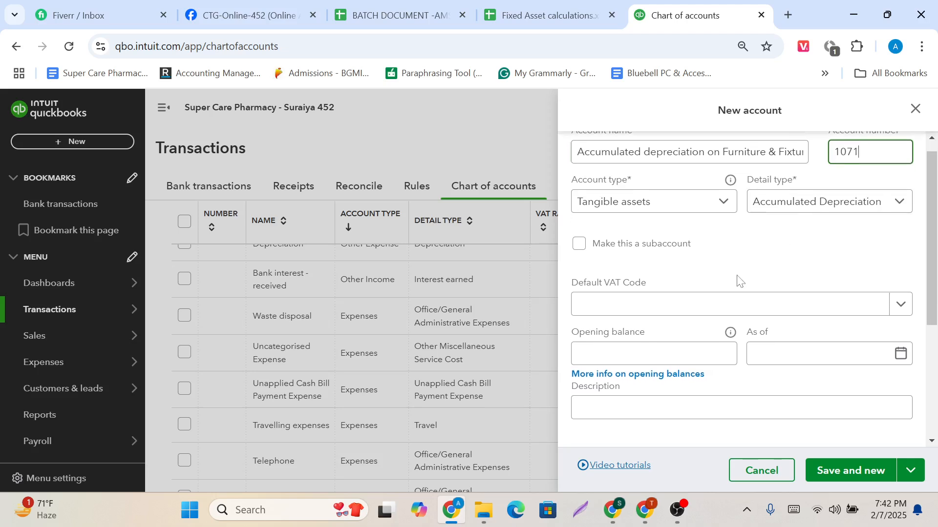
pyautogui.click(655, 321)
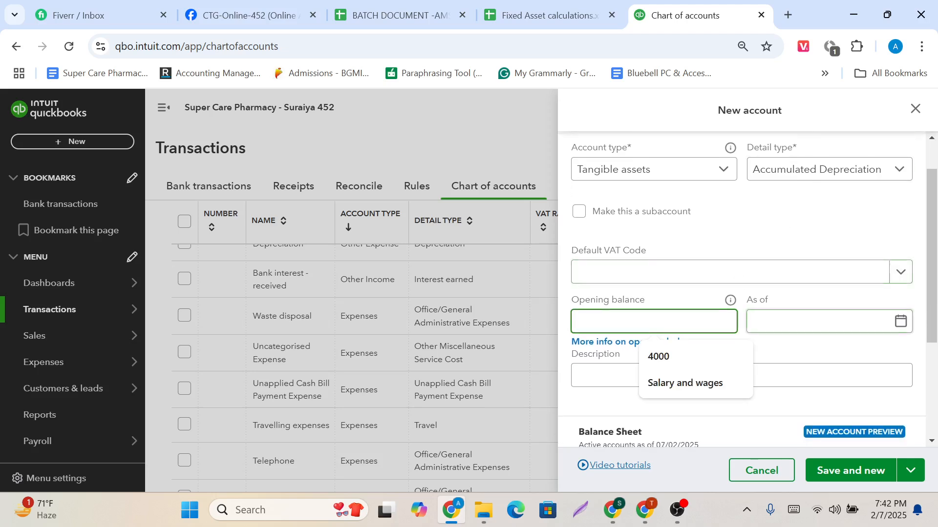
pyautogui.press('Tab')
pyautogui.scroll(1, 748, 293)
pyautogui.click(545, 15)
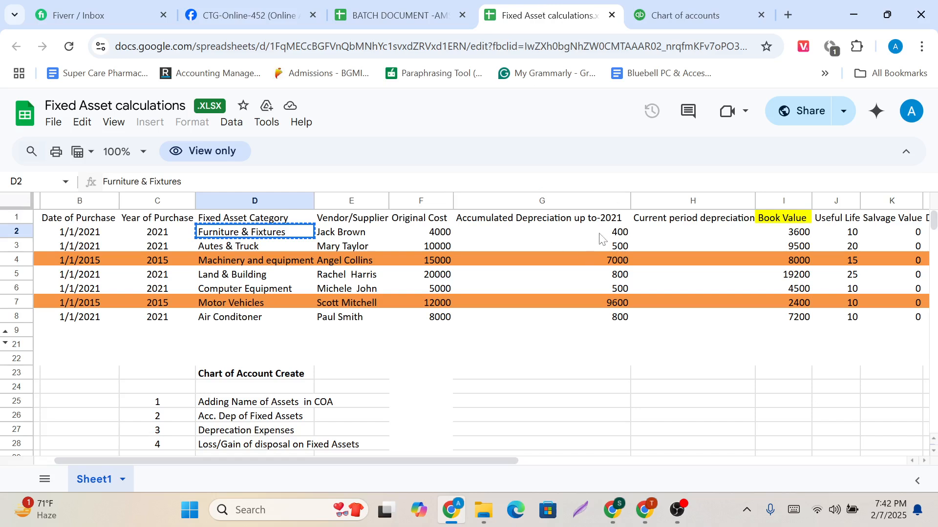
pyautogui.click(611, 238)
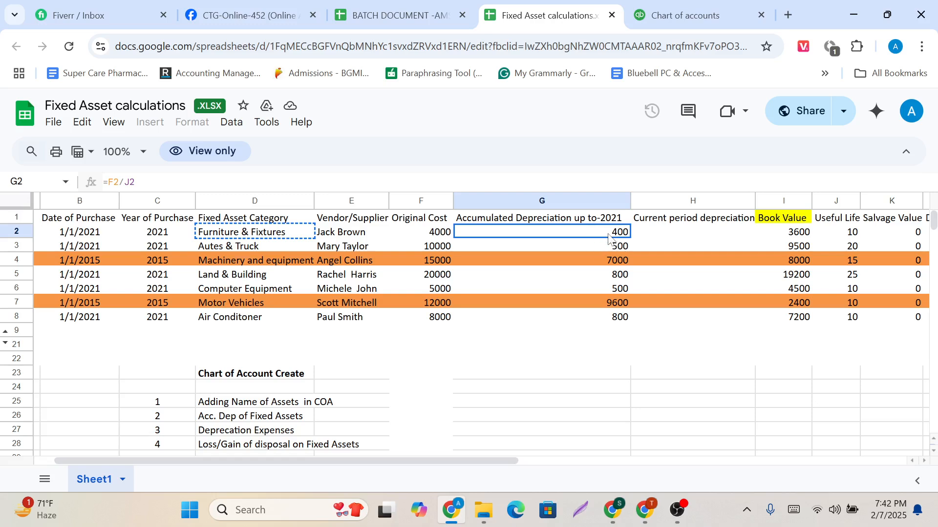
pyautogui.hotkey('ctrl', 'c')
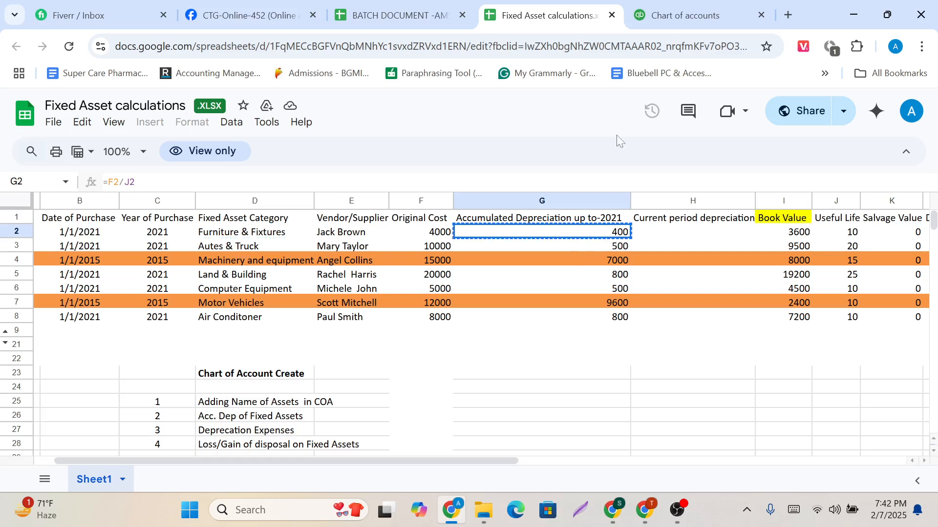
pyautogui.click(677, 7)
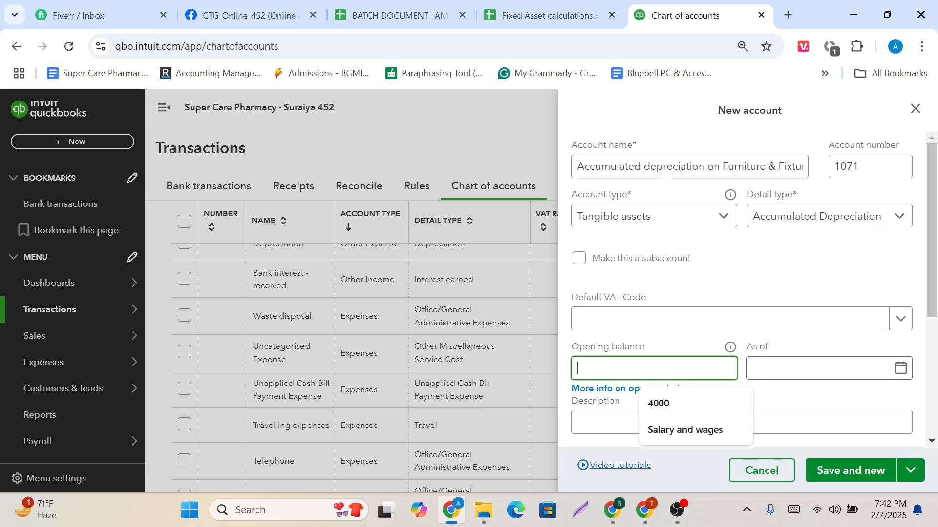
pyautogui.hotkey('ctrl', 'v')
pyautogui.press('Tab')
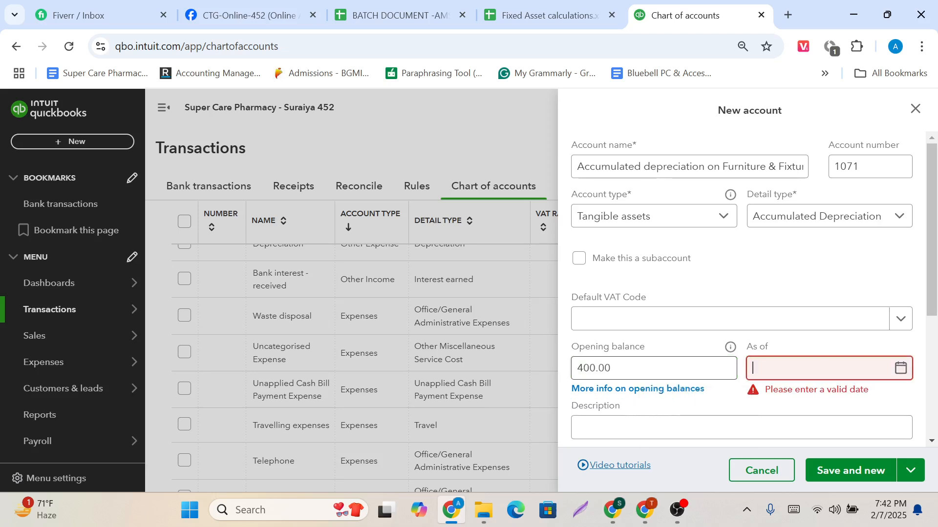
# Set the accumulated depreciation account's as-of date to 31/12/2021.
pyautogui.click(900, 367)
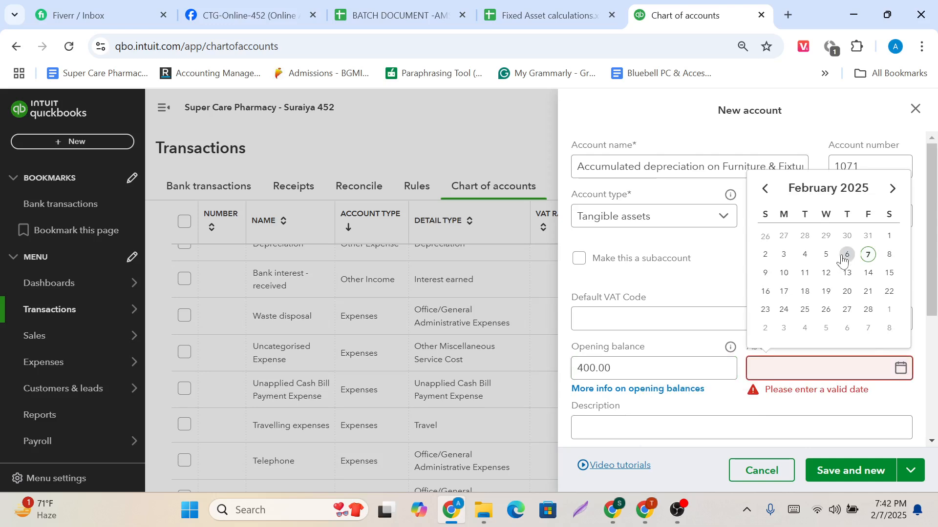
pyautogui.click(766, 191)
pyautogui.click(765, 190)
pyautogui.click(765, 190)
pyautogui.click(765, 190)
pyautogui.click(765, 191)
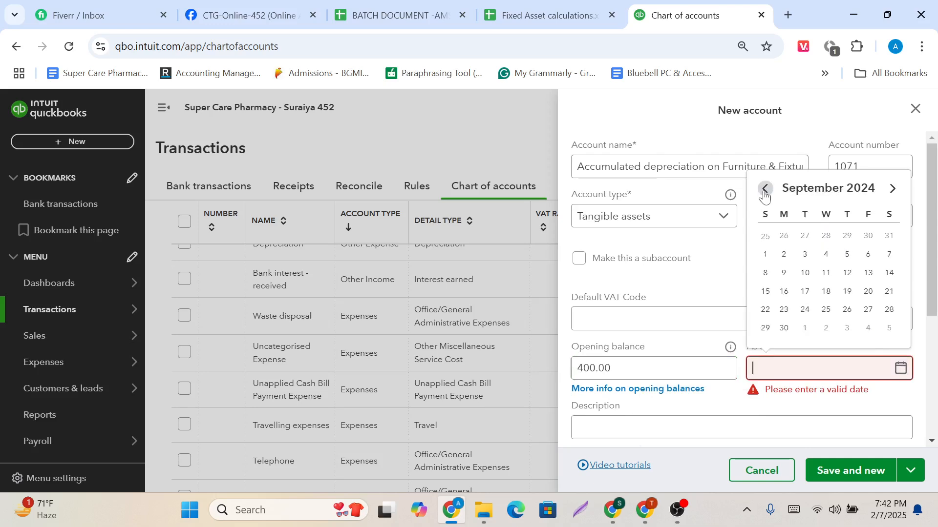
pyautogui.click(765, 192)
pyautogui.click(765, 192)
pyautogui.click(765, 192)
pyautogui.click(765, 191)
pyautogui.click(765, 191)
pyautogui.click(765, 191)
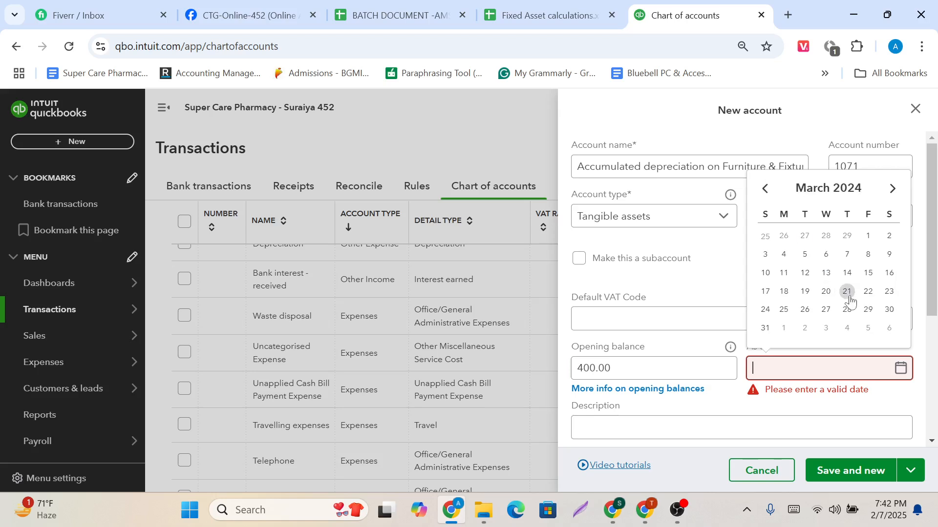
pyautogui.click(893, 189)
pyautogui.click(892, 189)
pyautogui.click(893, 189)
pyautogui.click(892, 189)
pyautogui.click(892, 189)
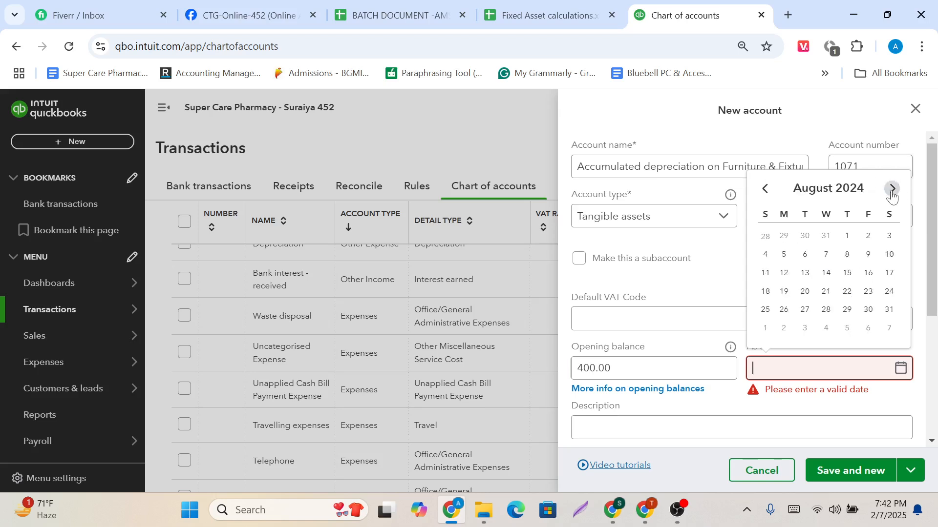
pyautogui.click(891, 190)
pyautogui.click(891, 190)
pyautogui.click(846, 313)
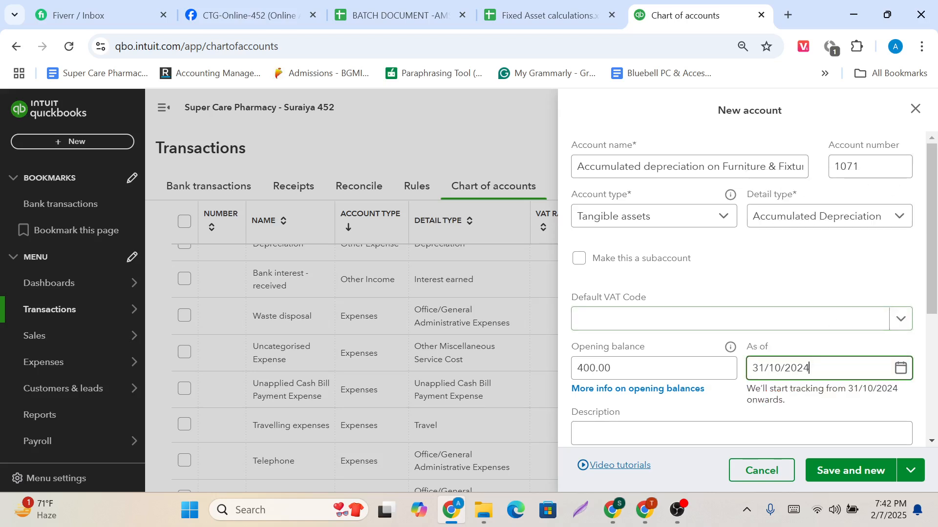
pyautogui.press('BackSpace')
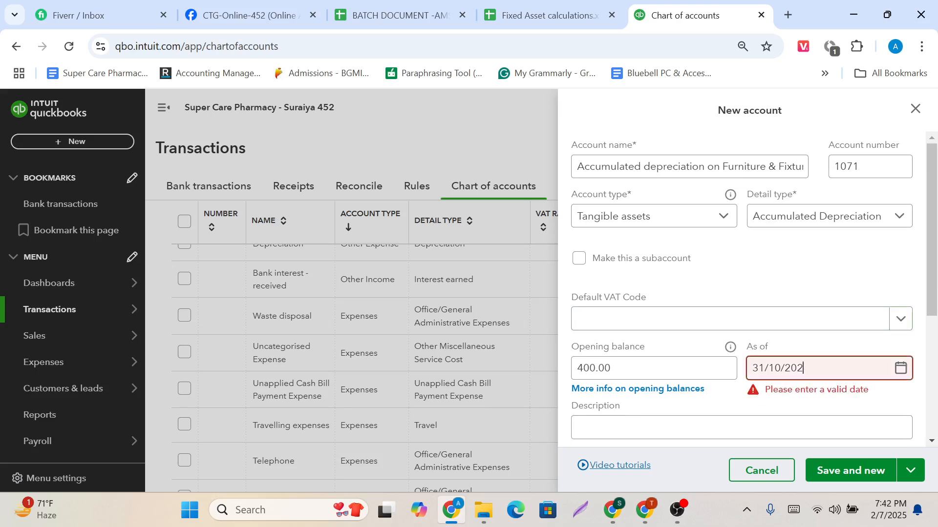
pyautogui.write('1')
pyautogui.hotkey('ctrl', 'a')
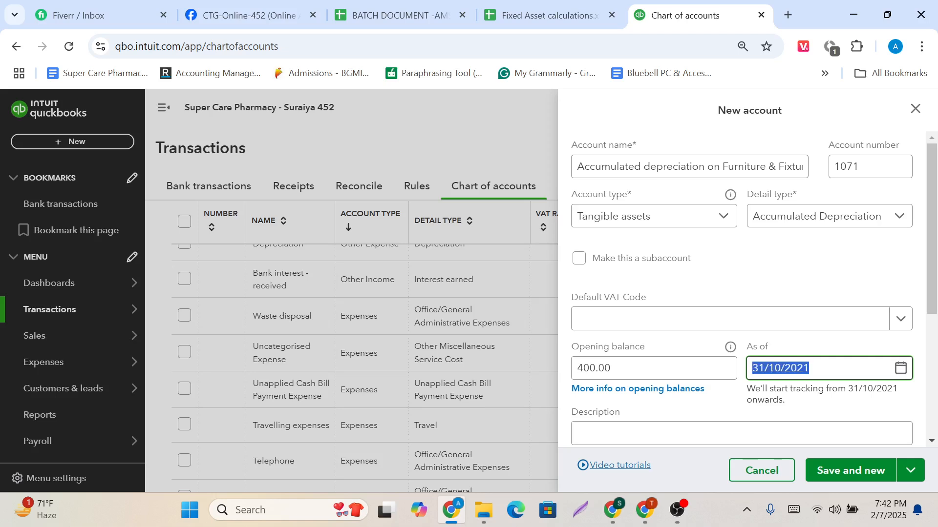
pyautogui.click(764, 369)
pyautogui.hotkey('ctrl', 'a')
pyautogui.click(781, 369)
pyautogui.press('BackSpace')
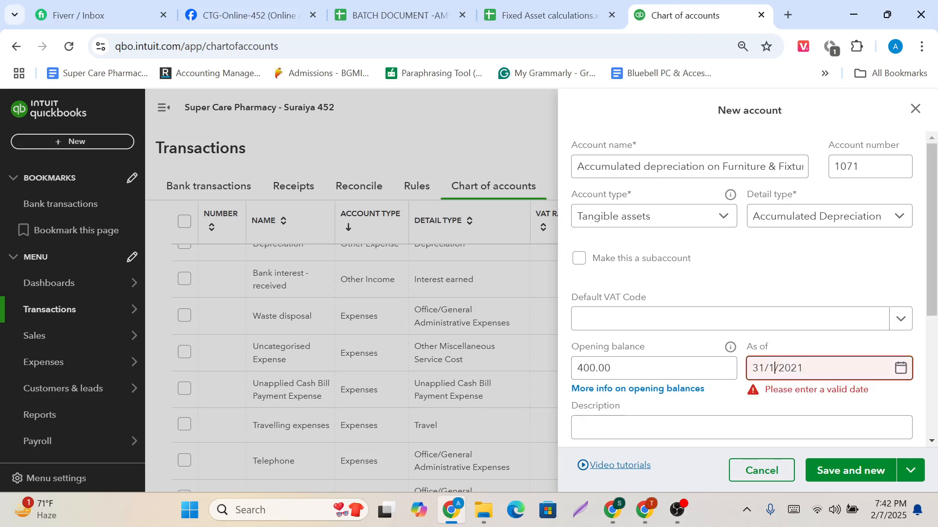
pyautogui.write('2')
pyautogui.click(780, 285)
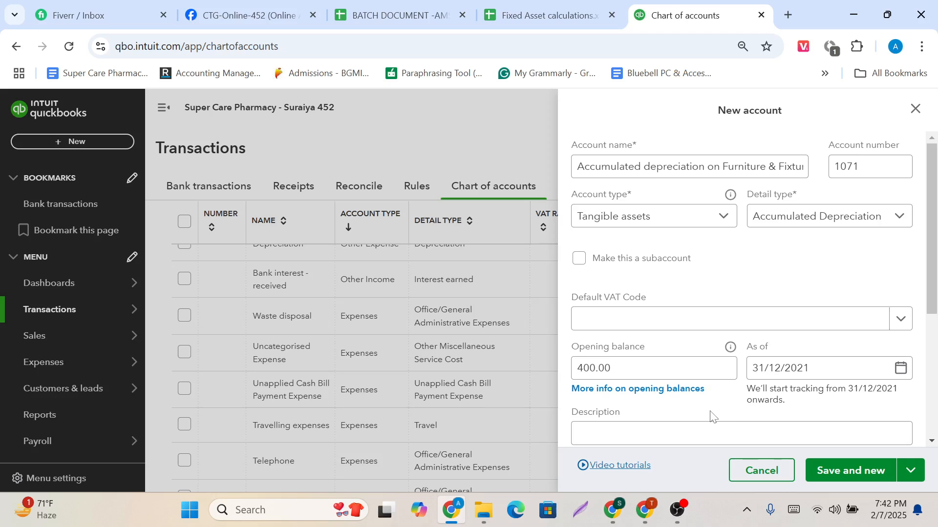
# Make the account a subaccount of 1070 Furniture & Fixtures, then save it and start another new account.
pyautogui.scroll(-2, 710, 415)
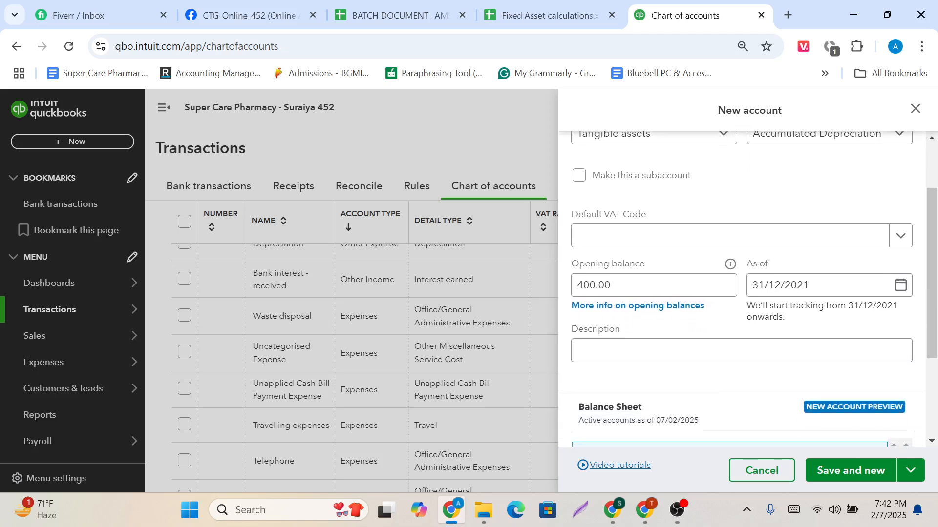
pyautogui.scroll(-1, 638, 333)
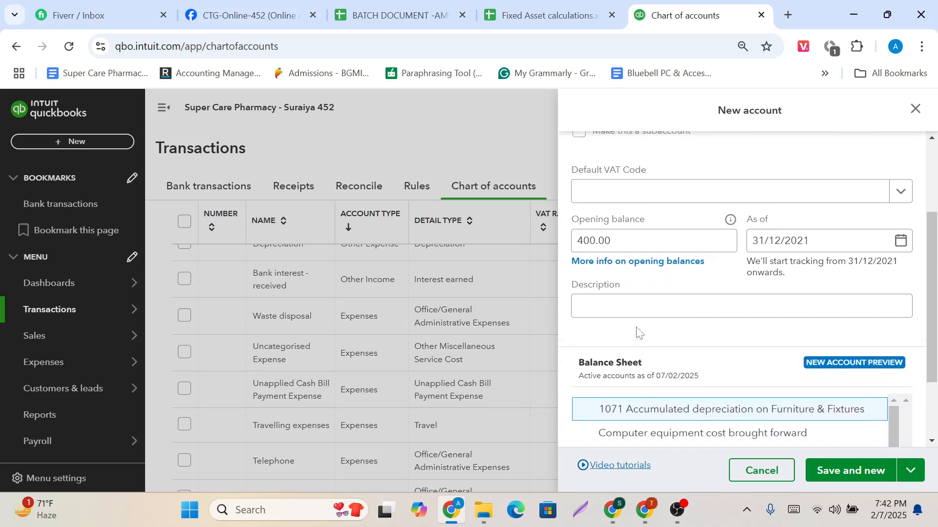
pyautogui.scroll(2, 638, 333)
pyautogui.scroll(1, 662, 250)
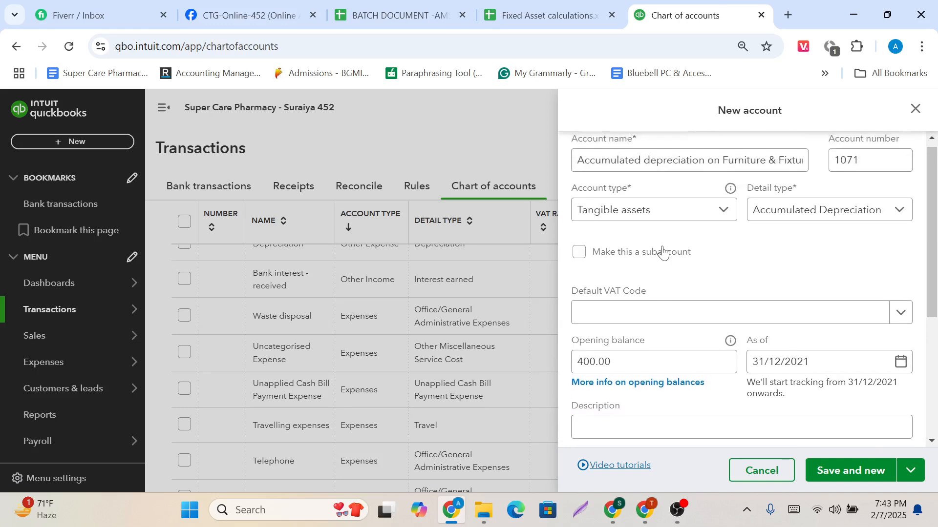
pyautogui.scroll(1, 663, 250)
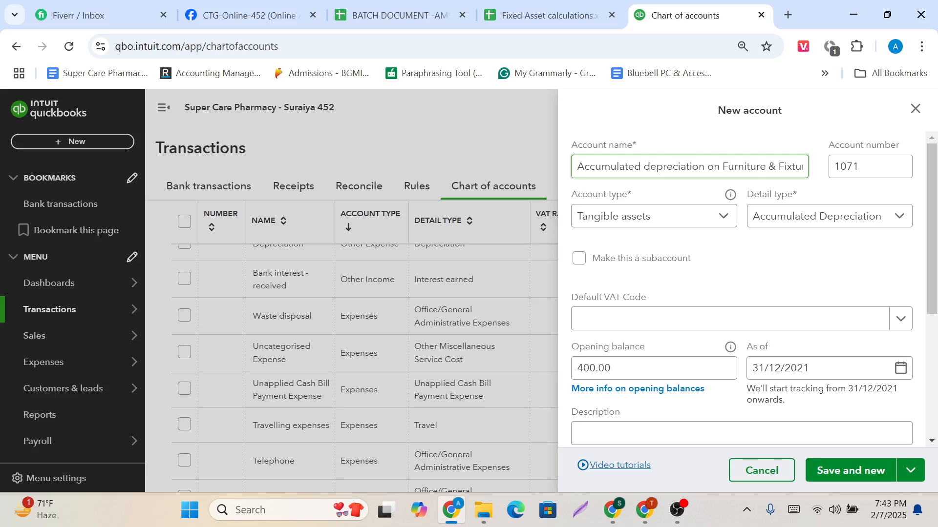
pyautogui.click(580, 264)
pyautogui.click(669, 315)
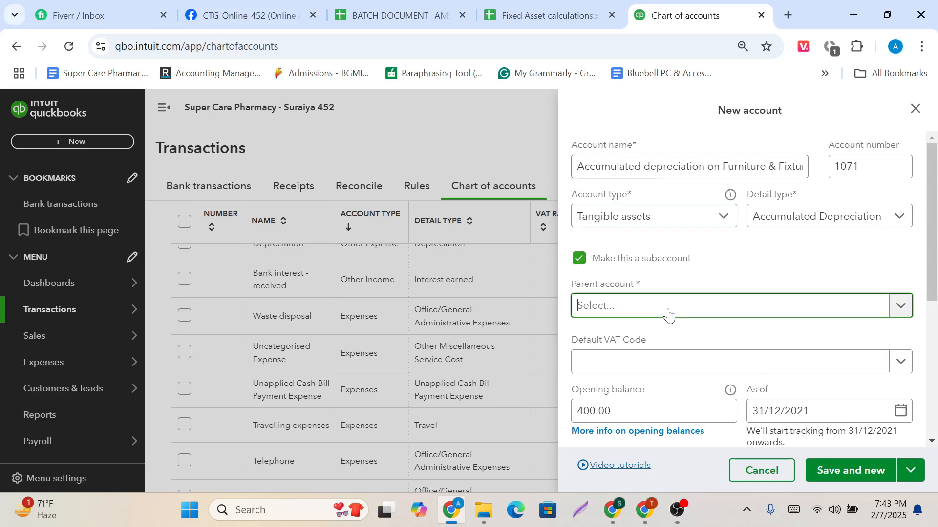
pyautogui.write('1')
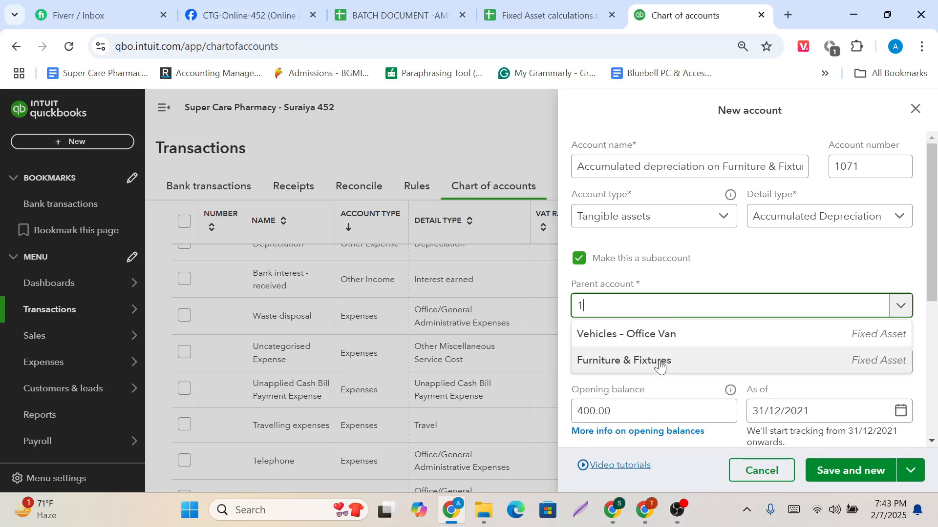
pyautogui.click(659, 368)
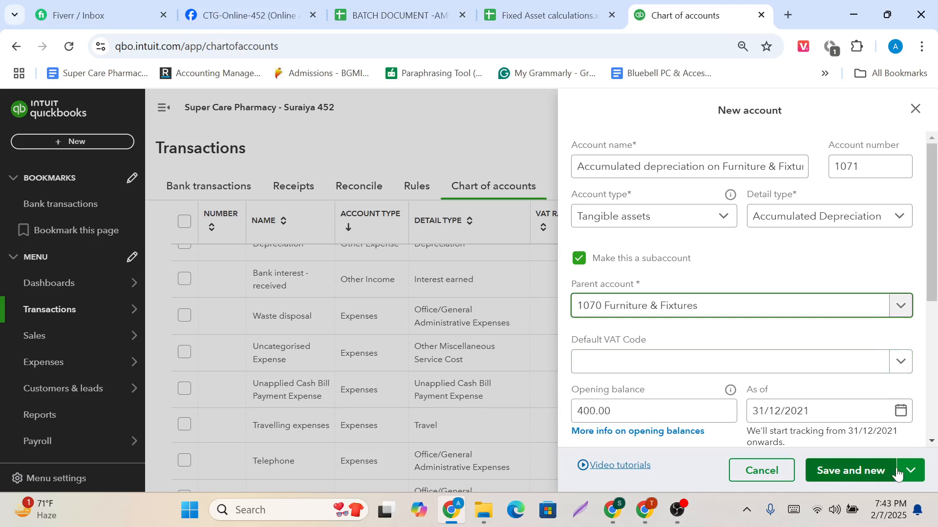
pyautogui.click(847, 476)
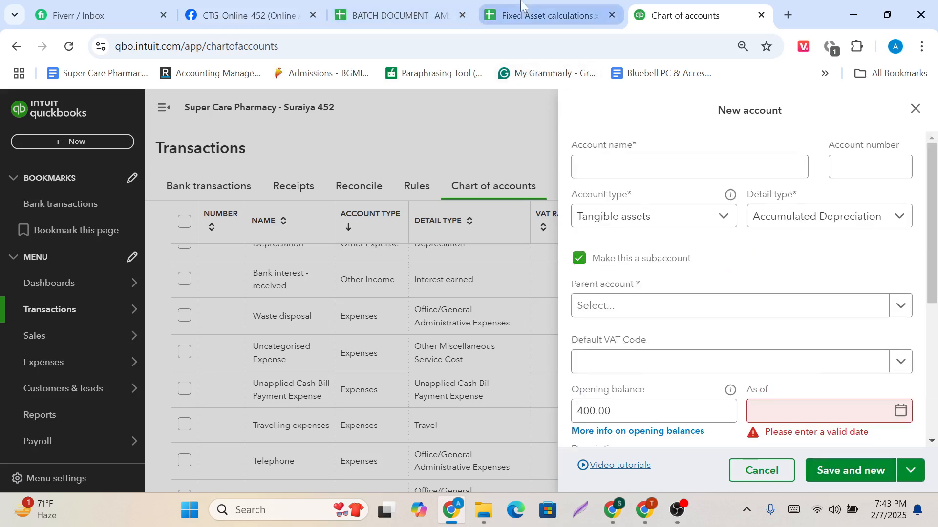
# Name the third new account "Autes & Truck", copying the category name from the spreadsheet, and set its ledger number to 1072.
pyautogui.click(537, 15)
pyautogui.click(254, 246)
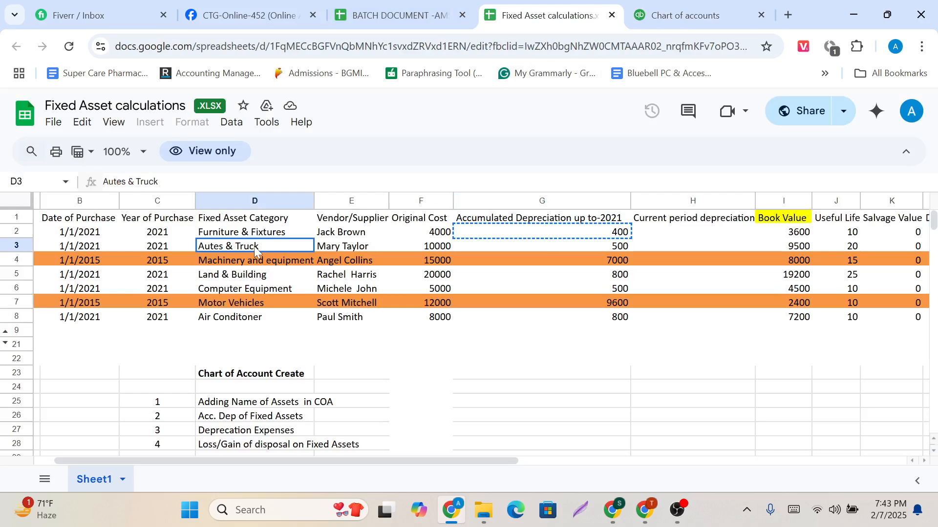
pyautogui.hotkey('ctrl', 'c')
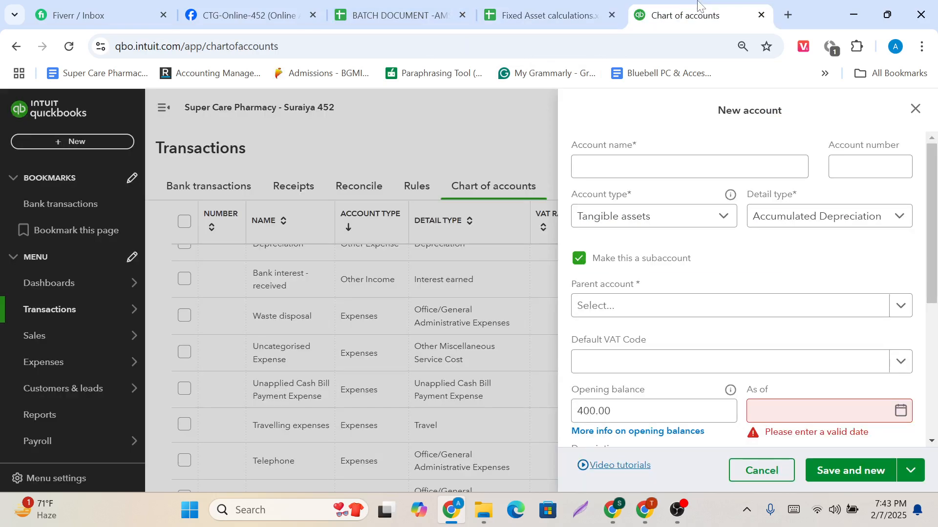
pyautogui.click(696, 15)
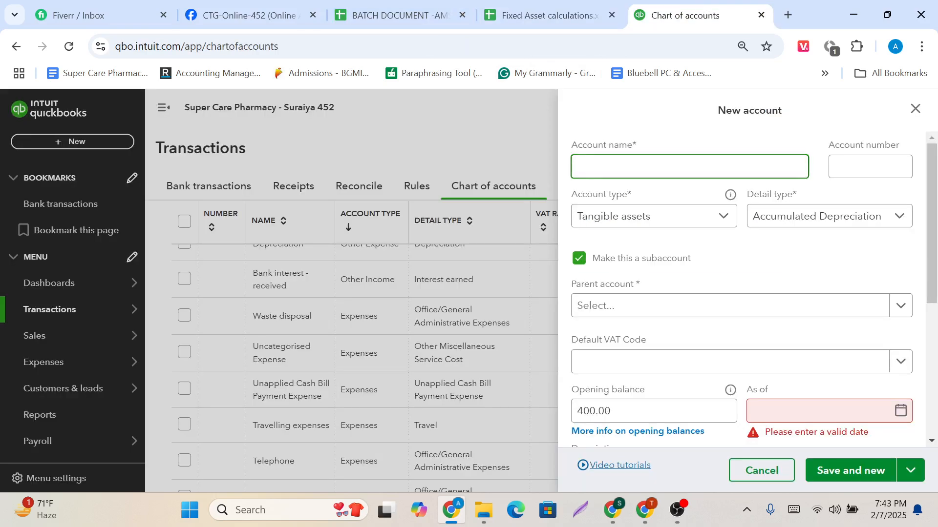
pyautogui.hotkey('ctrl', 'v')
pyautogui.click(870, 166)
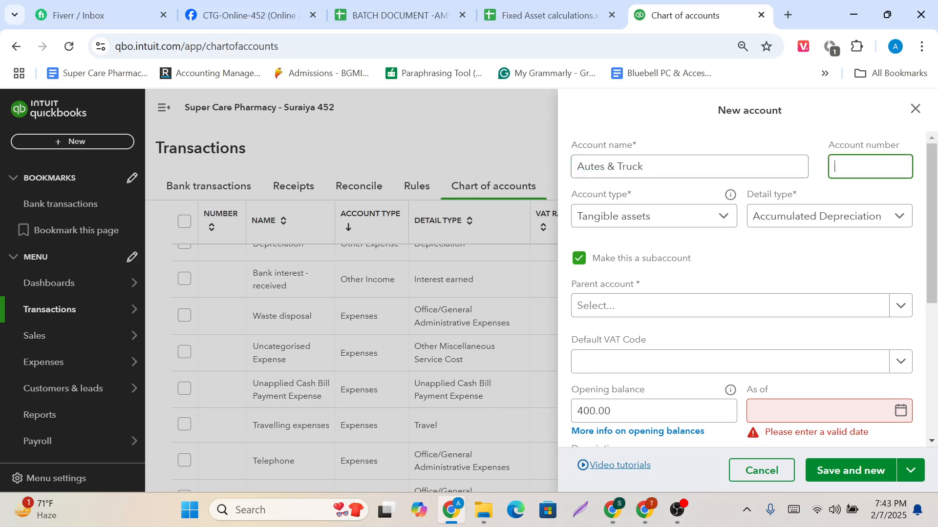
pyautogui.write('1072')
# Set the Autes & Truck account's type to Tangible assets and its detail type to Vehicles.
pyautogui.click(684, 227)
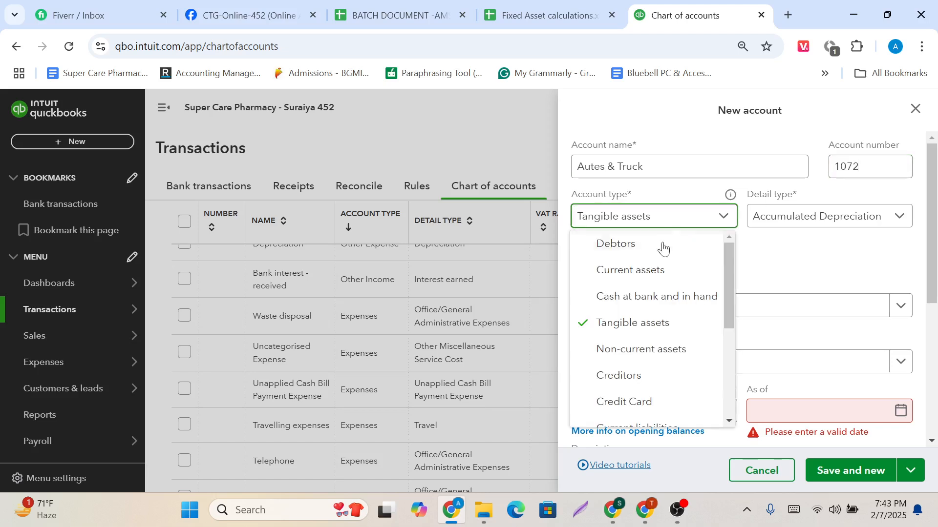
pyautogui.click(633, 323)
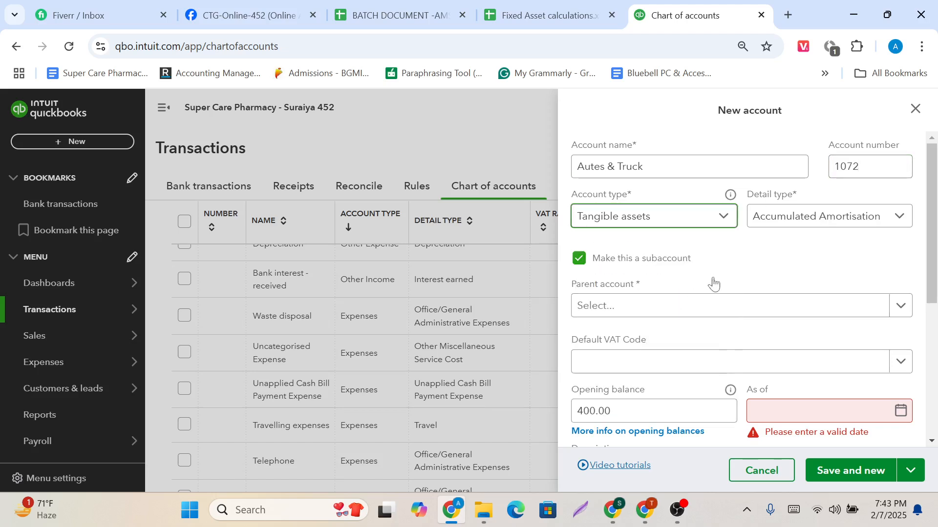
pyautogui.click(805, 227)
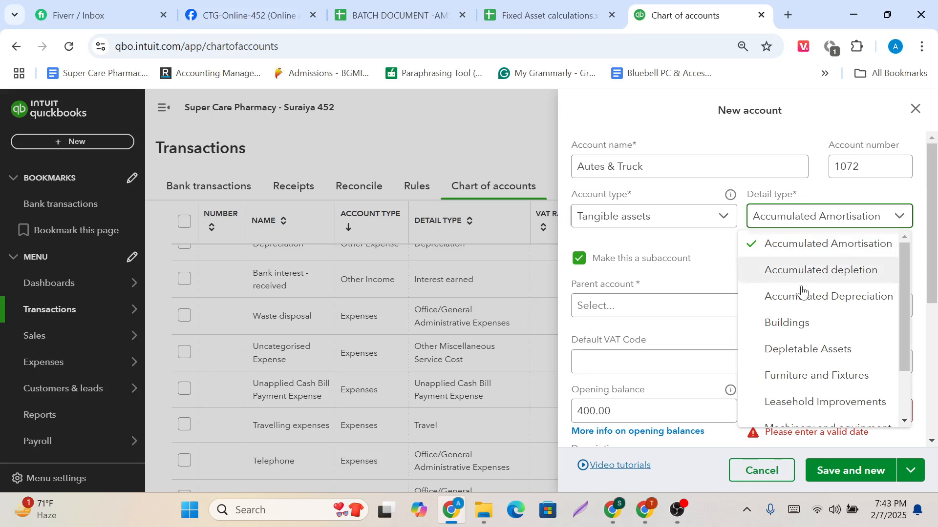
pyautogui.scroll(-2, 806, 302)
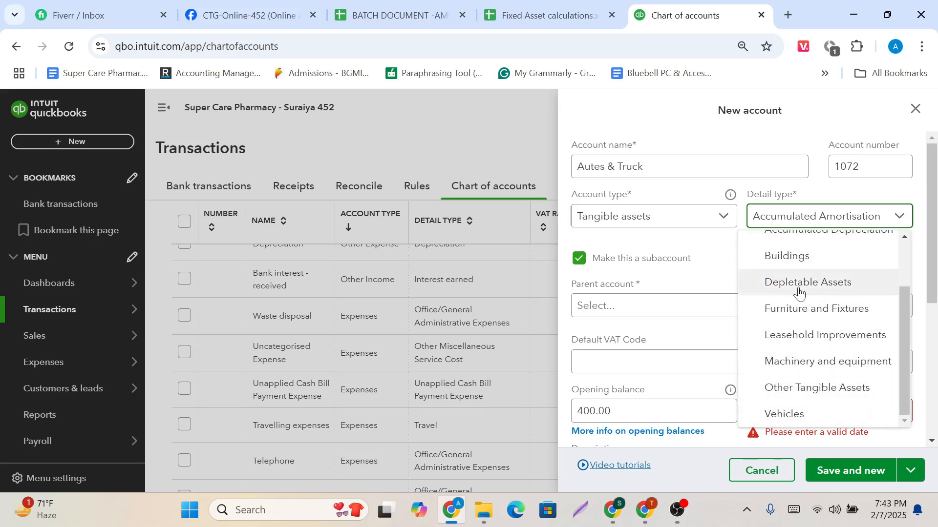
pyautogui.click(796, 417)
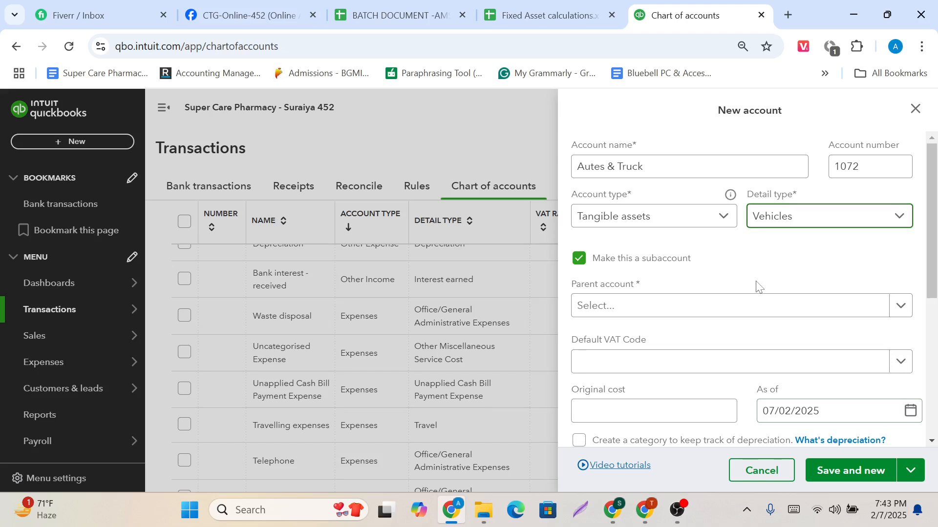
# Enter the Autes & Truck account's original cost of 10000, copied from the fixed asset spreadsheet.
pyautogui.scroll(-2, 757, 287)
pyautogui.click(611, 335)
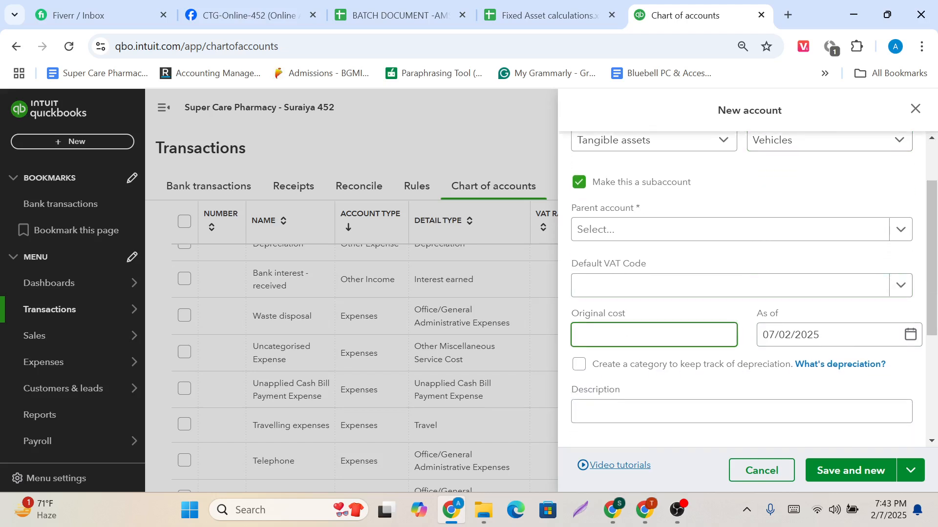
pyautogui.scroll(2, 706, 314)
pyautogui.scroll(-1, 699, 342)
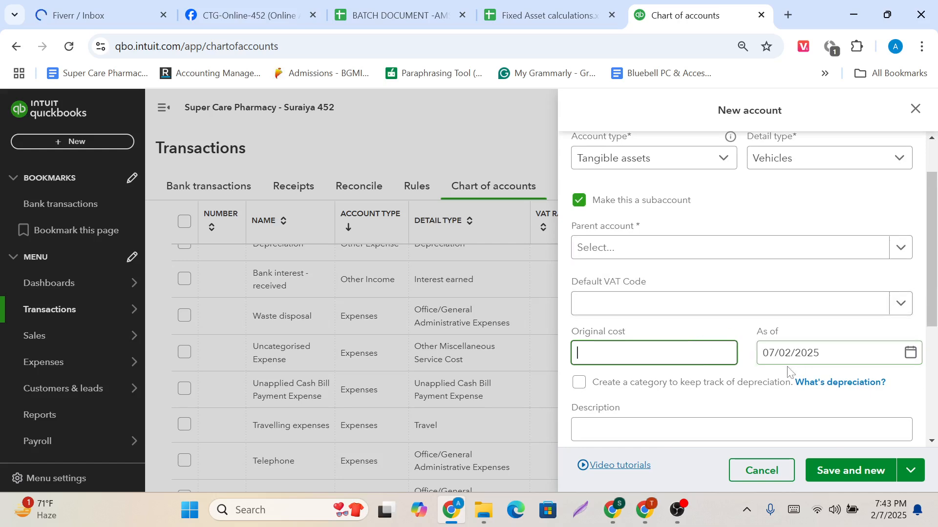
pyautogui.scroll(1, 703, 293)
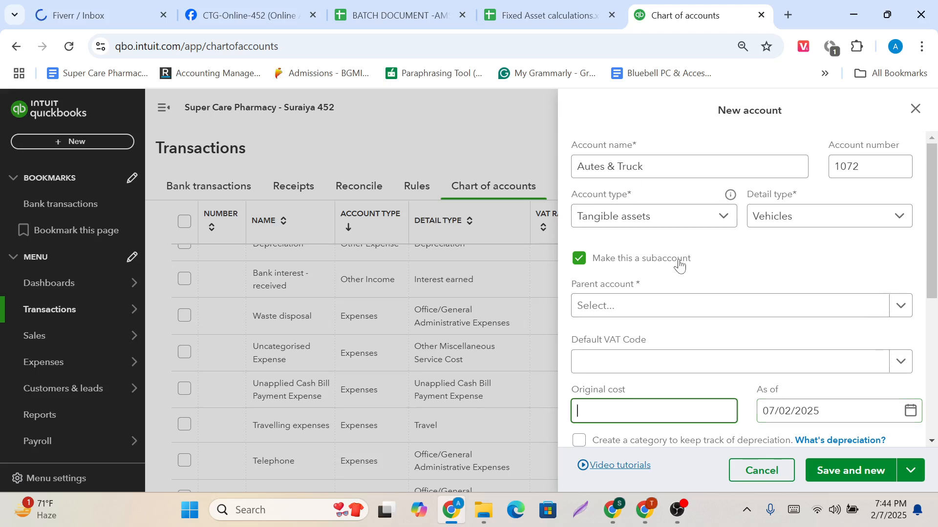
pyautogui.scroll(-1, 647, 383)
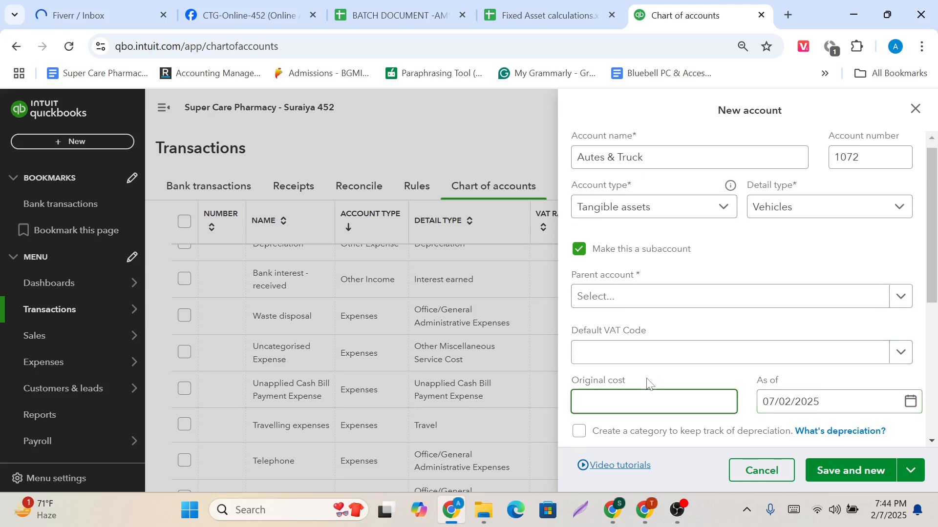
pyautogui.click(543, 3)
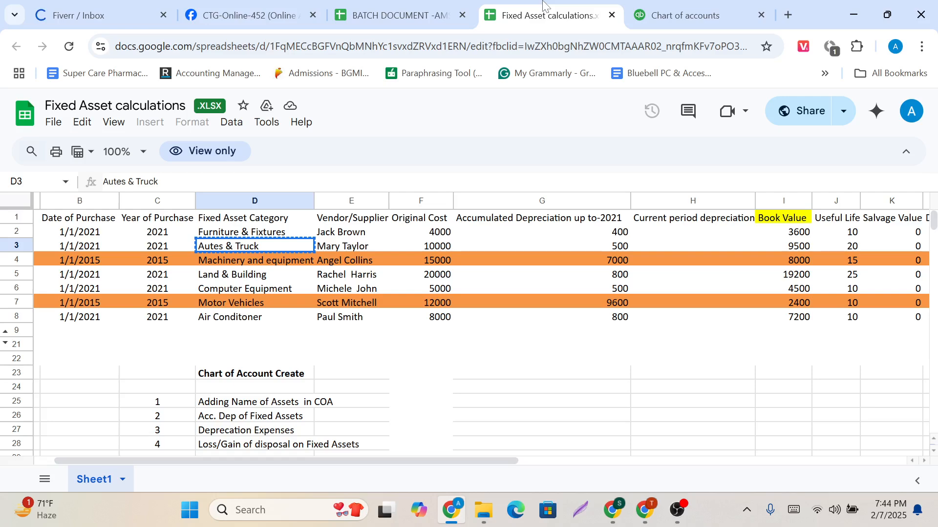
pyautogui.click(441, 250)
pyautogui.hotkey('ctrl', 'c')
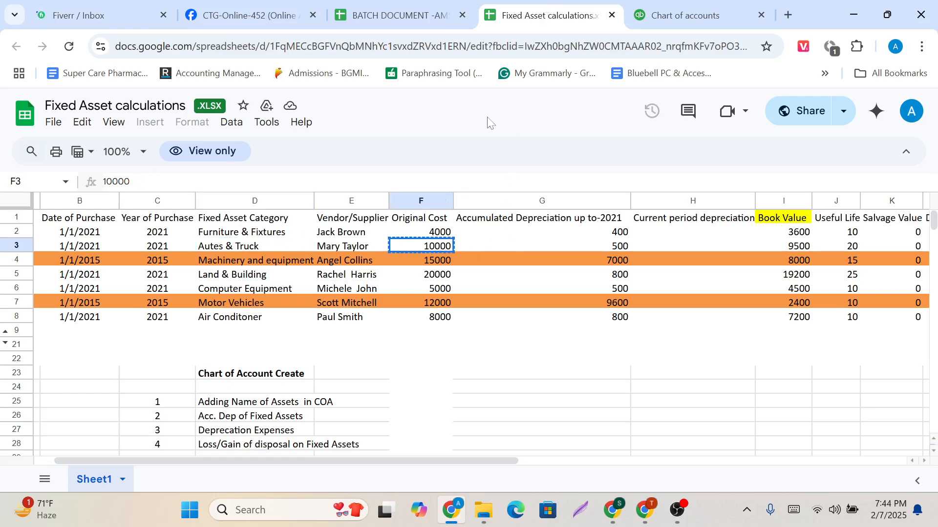
pyautogui.click(641, 8)
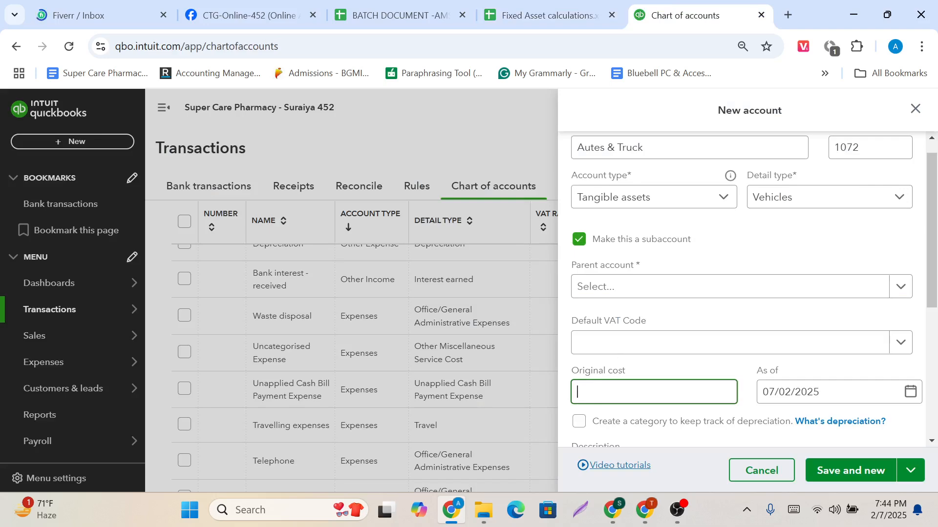
pyautogui.hotkey('ctrl', 'v')
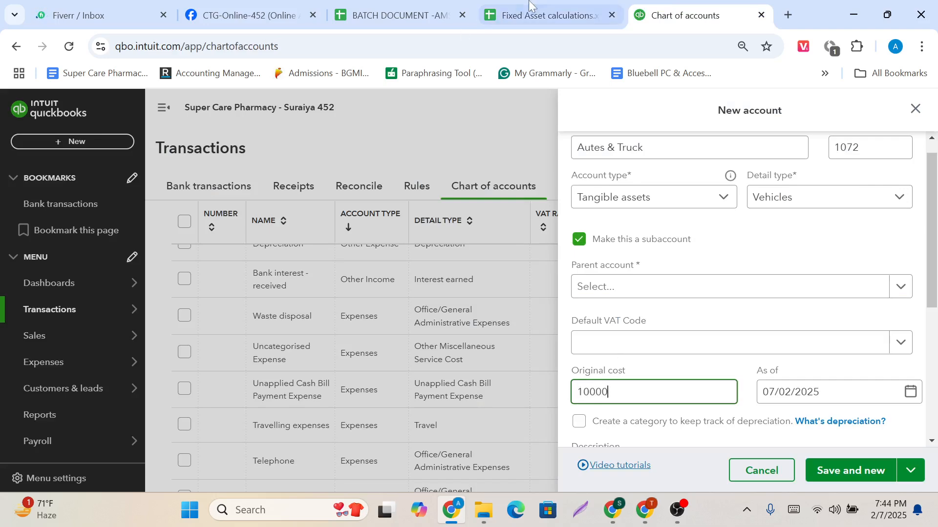
# Check the Autes & Truck purchase date in the spreadsheet and set the account's as-of date to 01/01/2021.
pyautogui.click(542, 15)
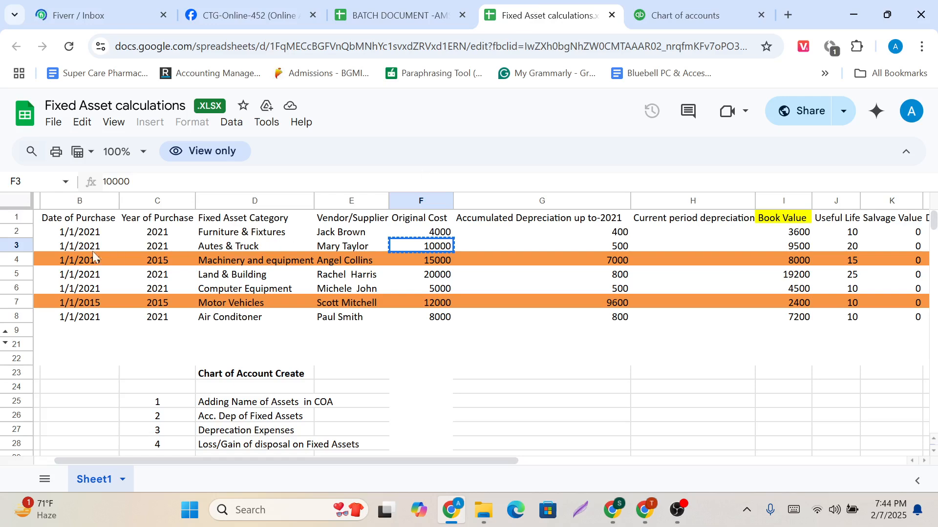
pyautogui.click(674, 10)
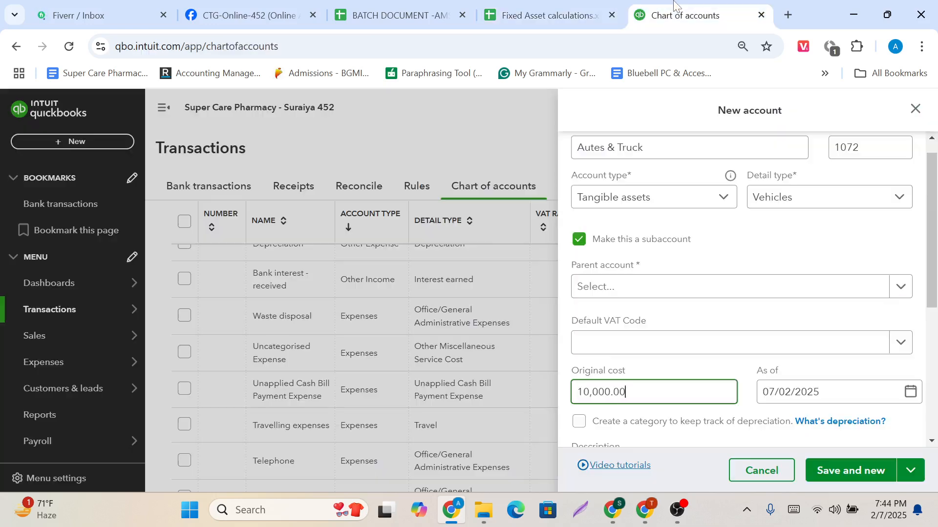
pyautogui.click(801, 392)
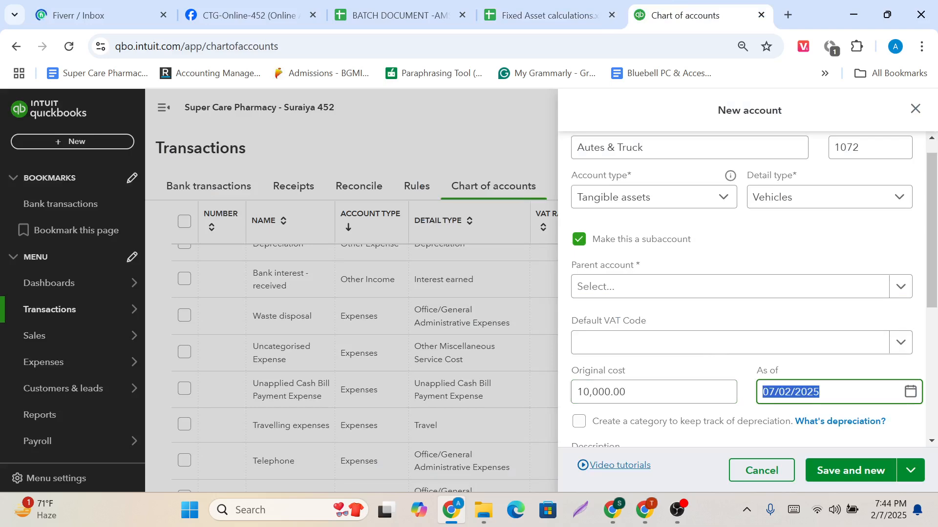
pyautogui.click(821, 392)
pyautogui.press('BackSpace')
pyautogui.write('1')
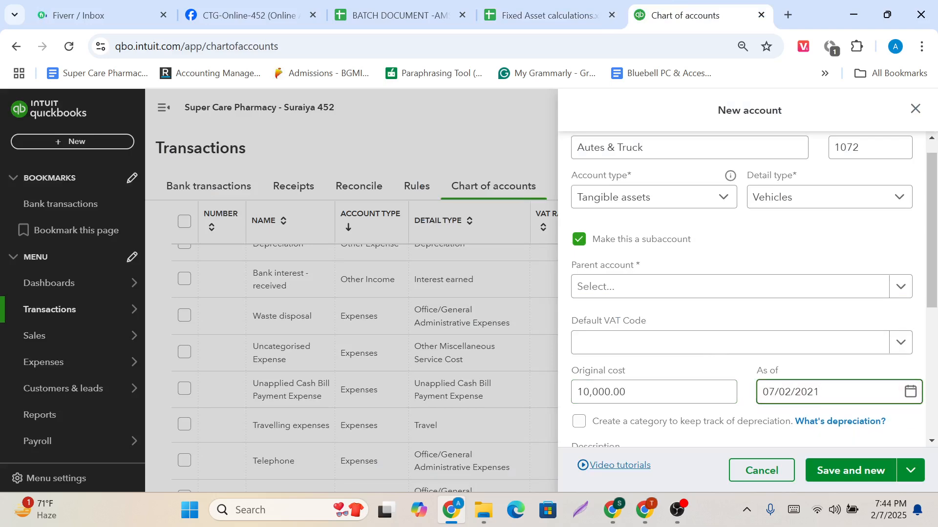
pyautogui.hotkey('ctrl', 'a')
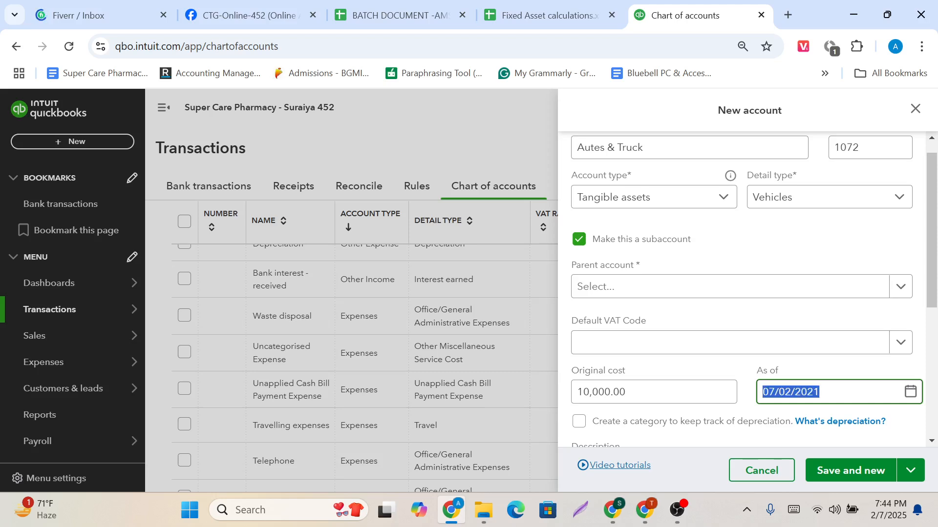
pyautogui.click(775, 392)
pyautogui.press('BackSpace')
pyautogui.write('1')
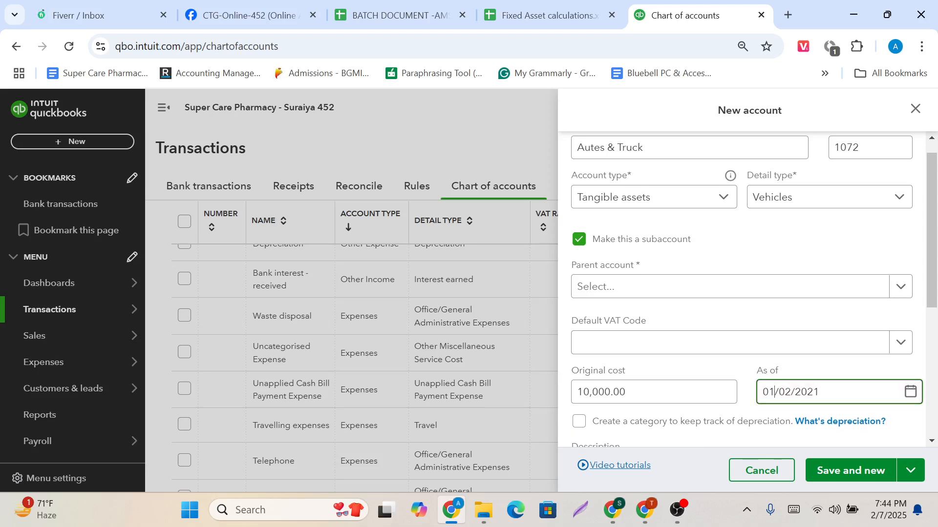
pyautogui.tripleClick(790, 392)
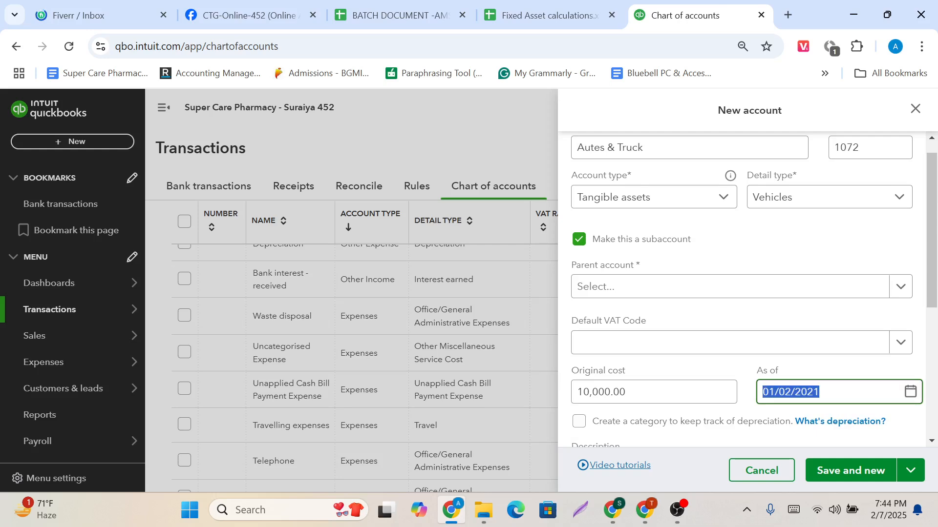
pyautogui.click(791, 392)
pyautogui.press('BackSpace')
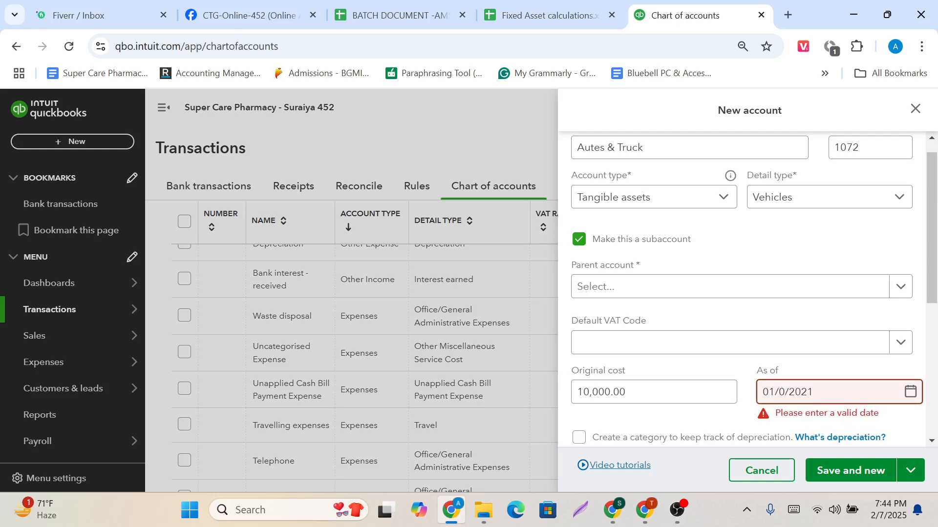
pyautogui.write('1')
pyautogui.click(787, 379)
pyautogui.scroll(1, 788, 379)
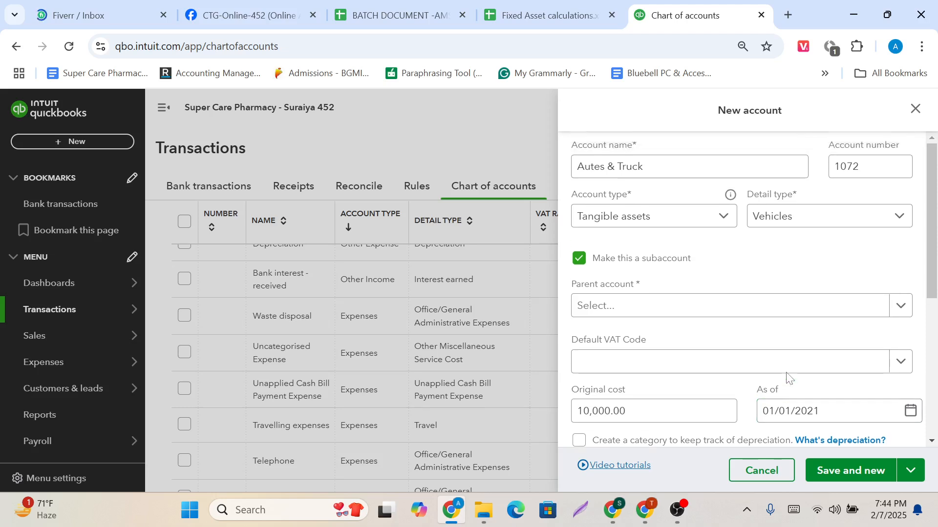
# Clear the subaccount option for Autes & Truck, then save the account and start another new one.
pyautogui.scroll(-2, 787, 379)
pyautogui.scroll(1, 787, 378)
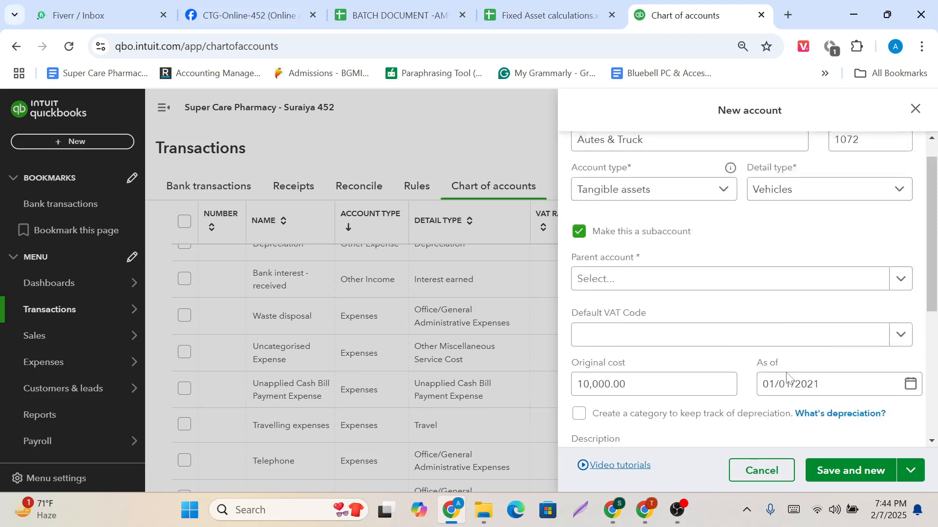
pyautogui.scroll(1, 785, 376)
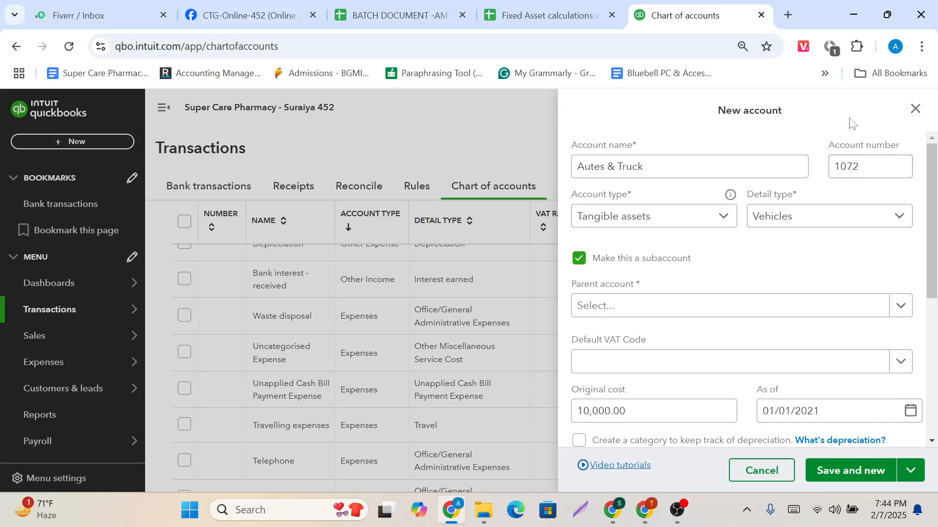
pyautogui.scroll(-5, 824, 252)
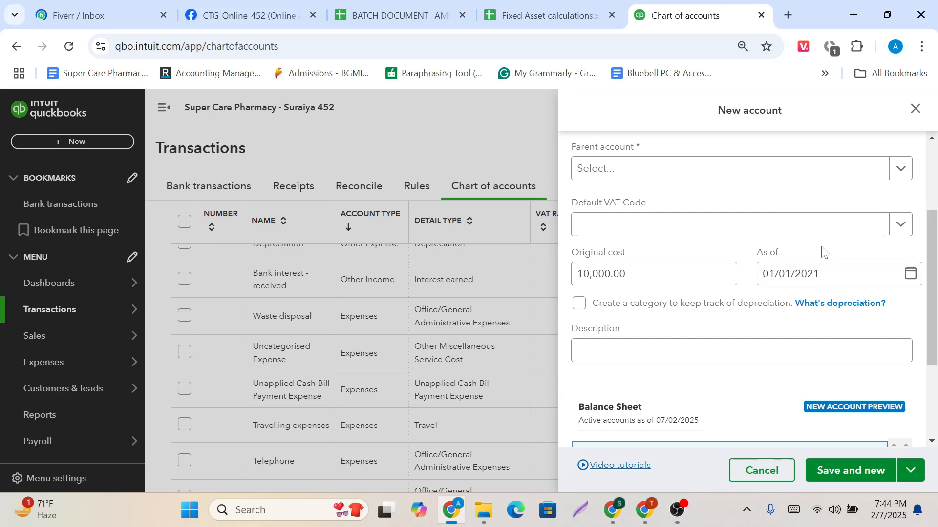
pyautogui.scroll(5, 824, 253)
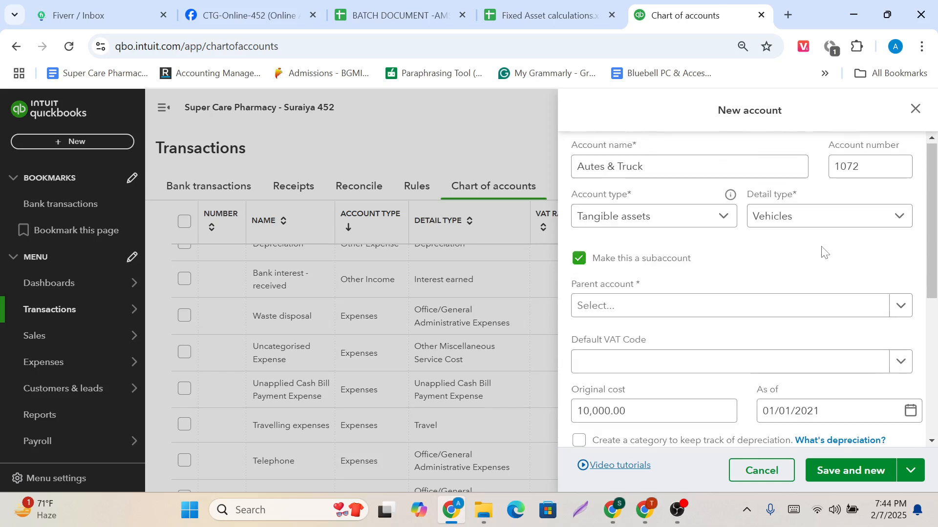
pyautogui.click(869, 473)
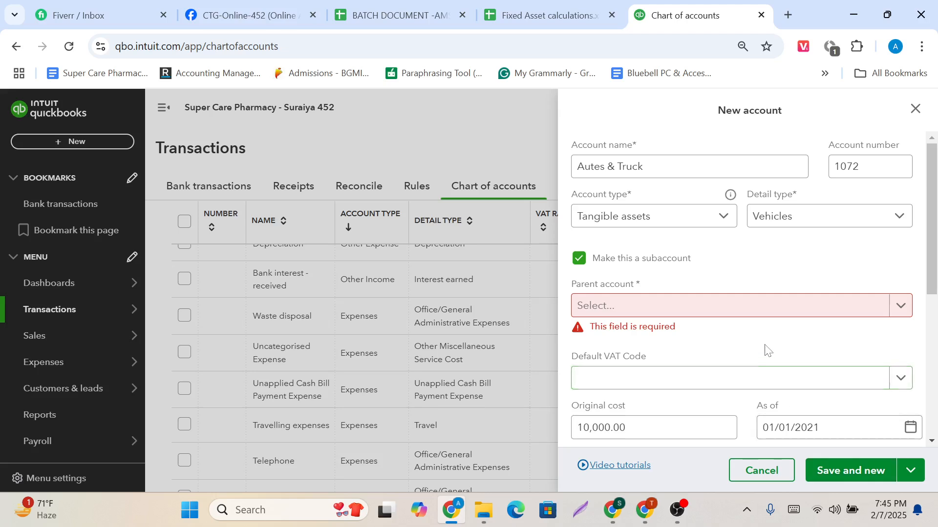
pyautogui.click(581, 260)
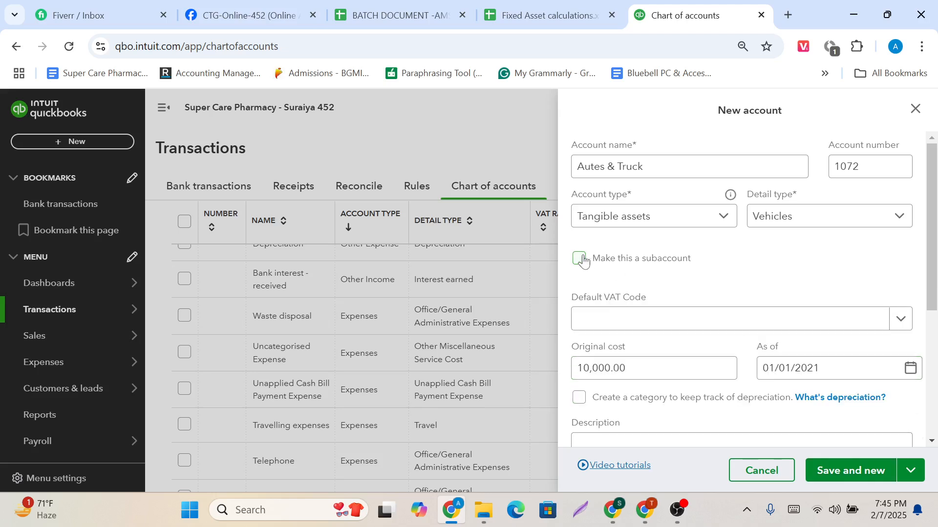
pyautogui.click(850, 473)
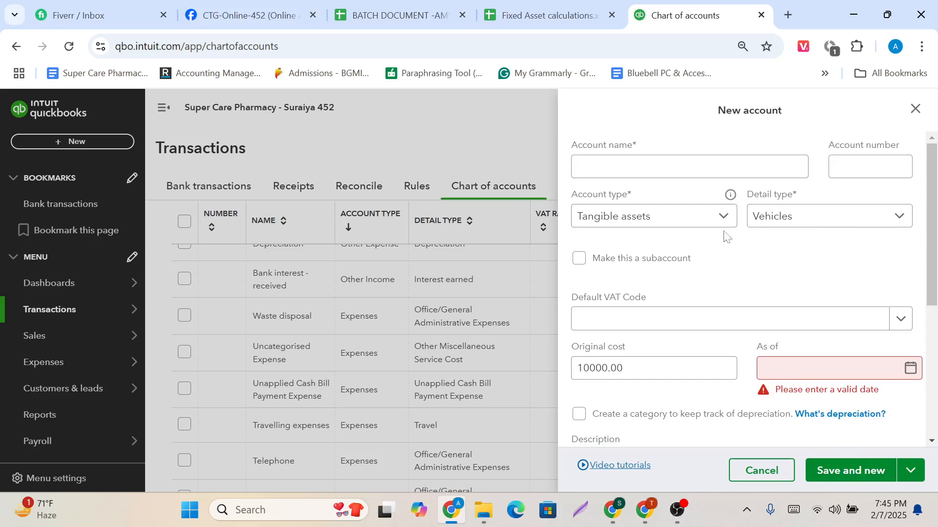
# Set the new tangible asset account's detail type to Accumulated Depreciation.
pyautogui.click(893, 225)
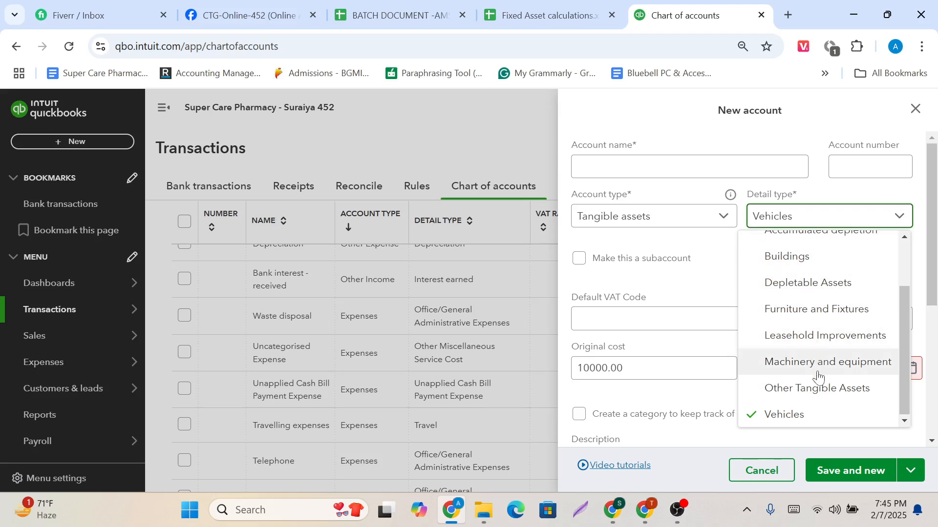
pyautogui.scroll(3, 818, 376)
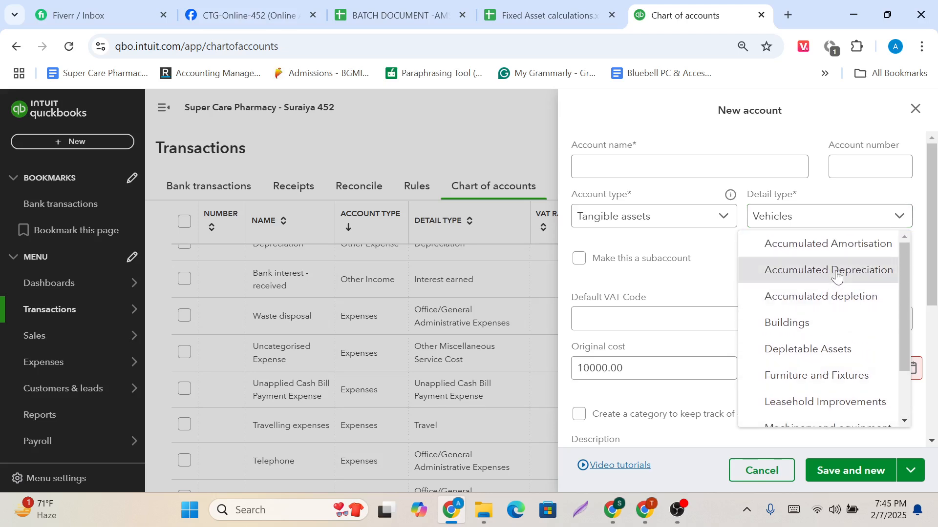
pyautogui.click(837, 272)
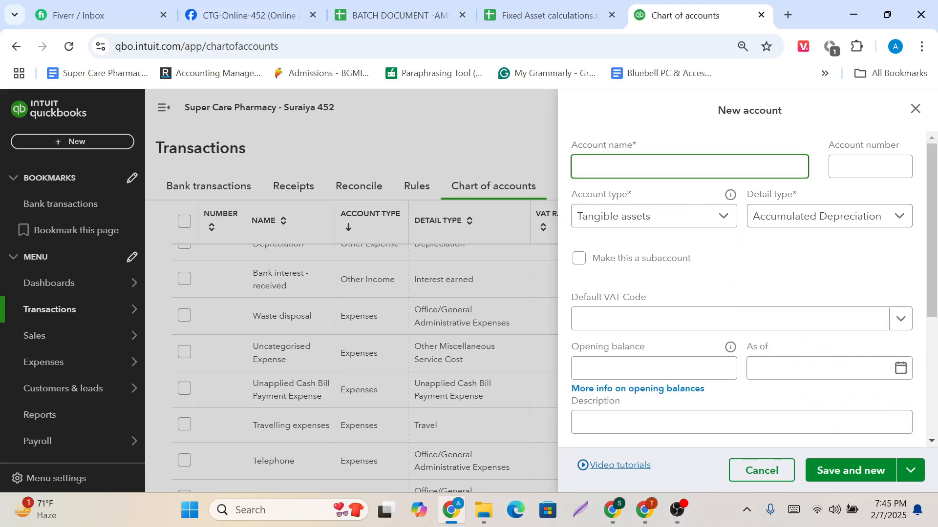
# Name the account "Accumulated depreciation on Autes & Truck", copying the asset category name from the spreadsheet.
pyautogui.write('Accumulated depreciatio')
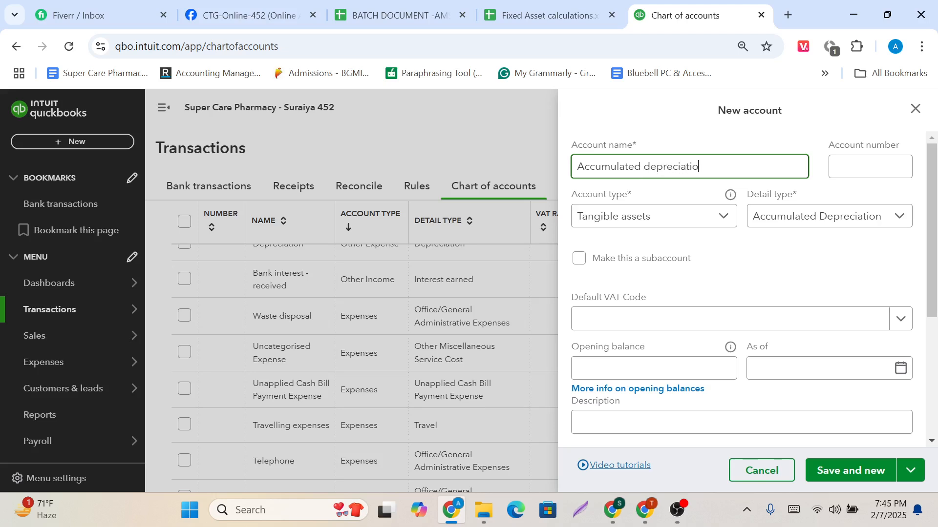
pyautogui.write('n on')
pyautogui.click(562, 11)
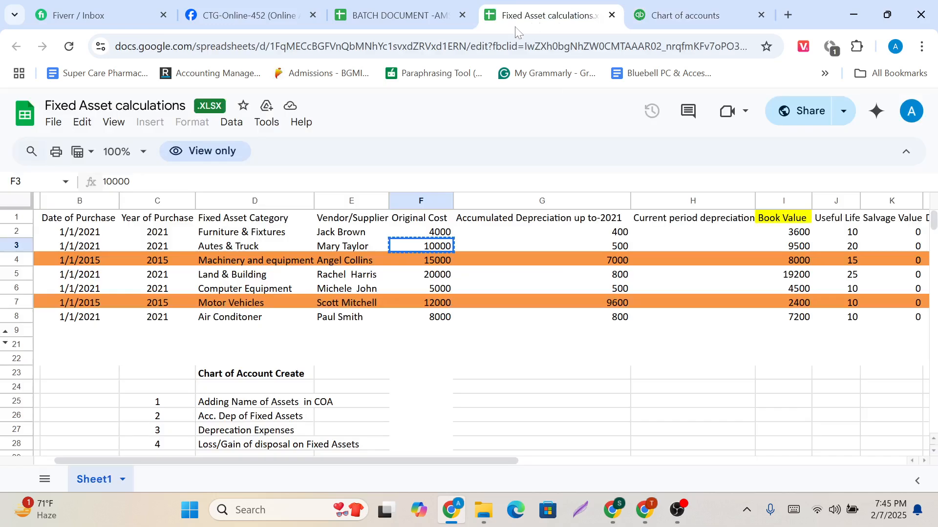
pyautogui.click(242, 246)
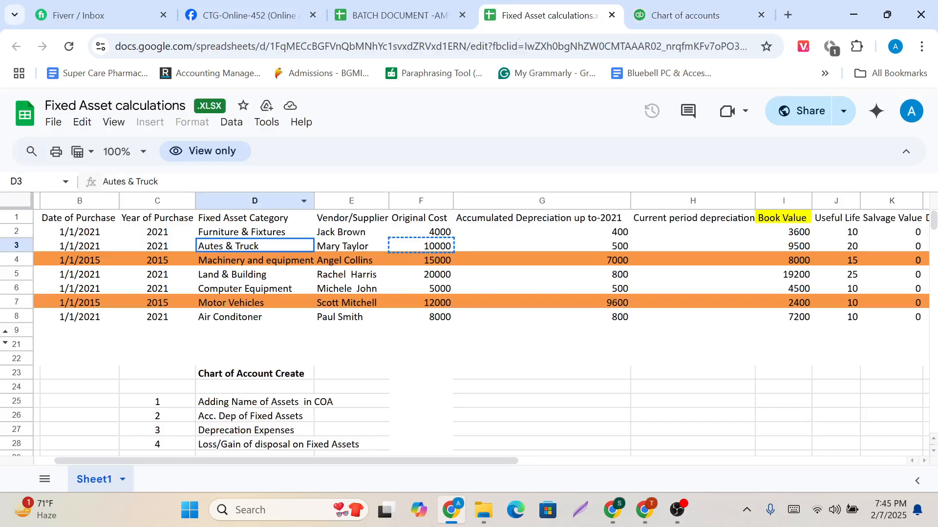
pyautogui.moveTo(113, 182)
pyautogui.mouseDown()
pyautogui.moveTo(158, 181)
pyautogui.moveTo(103, 182)
pyautogui.mouseUp()
pyautogui.hotkey('ctrl', 'c')
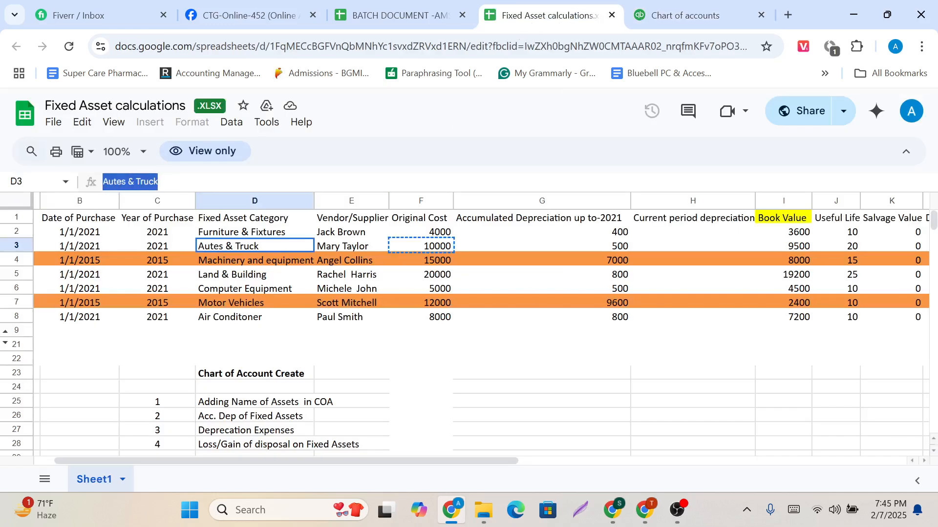
pyautogui.click(684, 14)
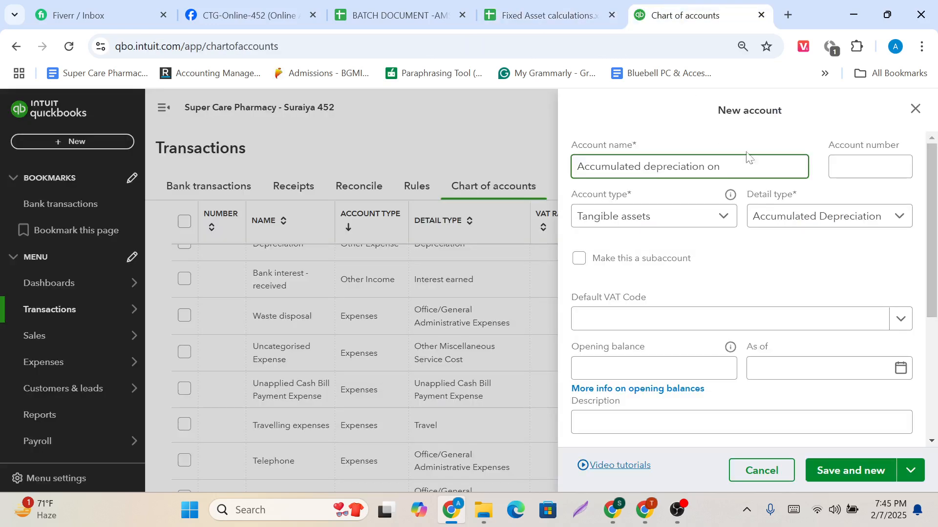
pyautogui.hotkey('ctrl', 'v')
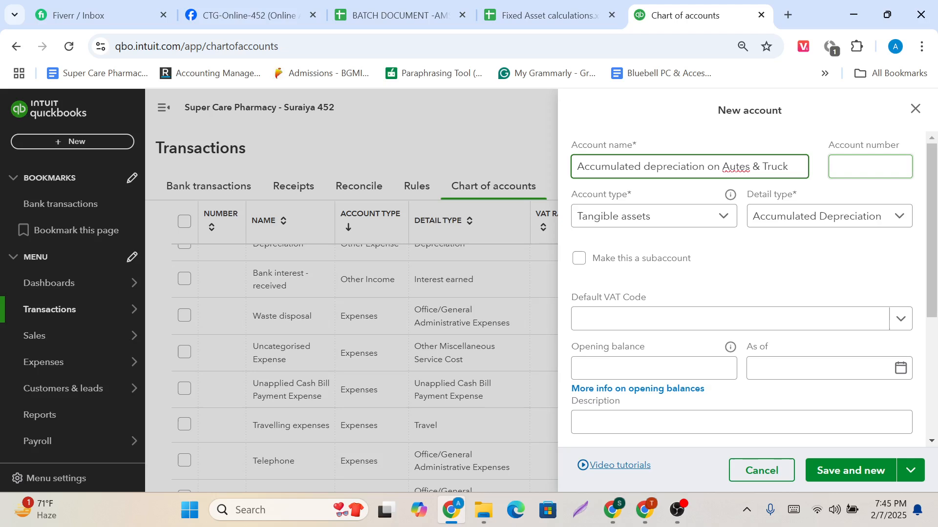
# Make the accumulated depreciation account a subaccount of 1072 Autes & Truck and set its account number to 1073.
pyautogui.click(870, 166)
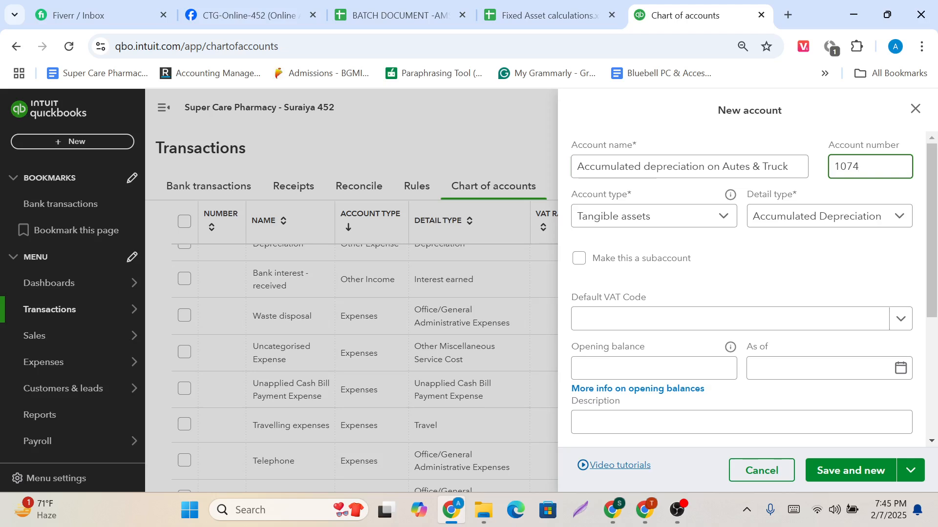
pyautogui.click(581, 265)
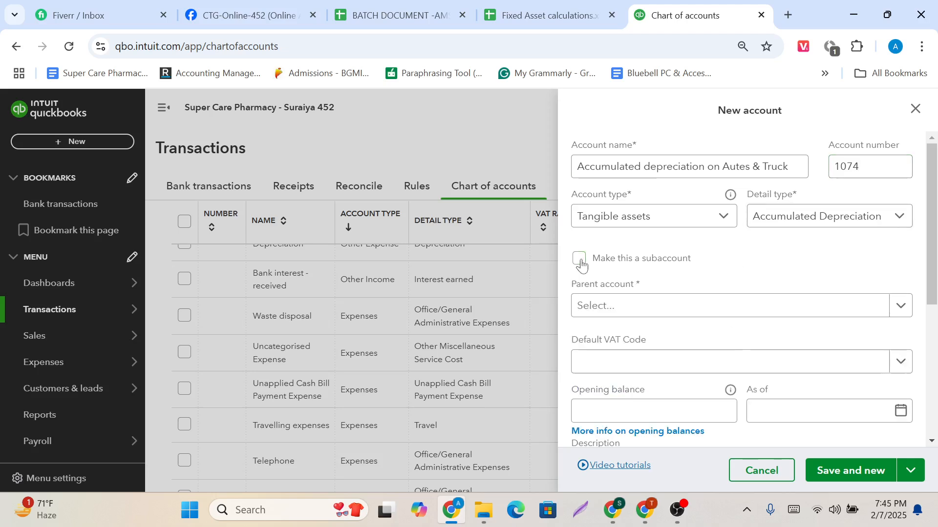
pyautogui.click(662, 315)
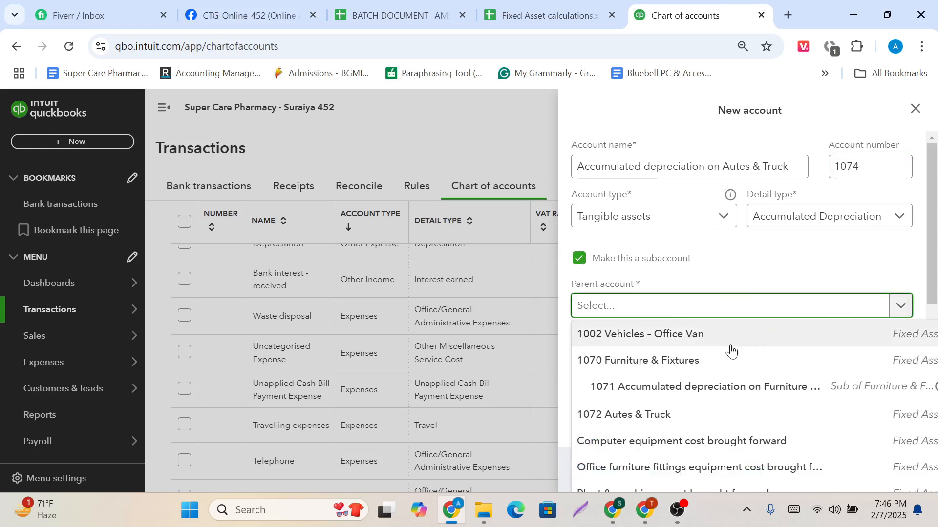
pyautogui.click(690, 414)
pyautogui.click(869, 166)
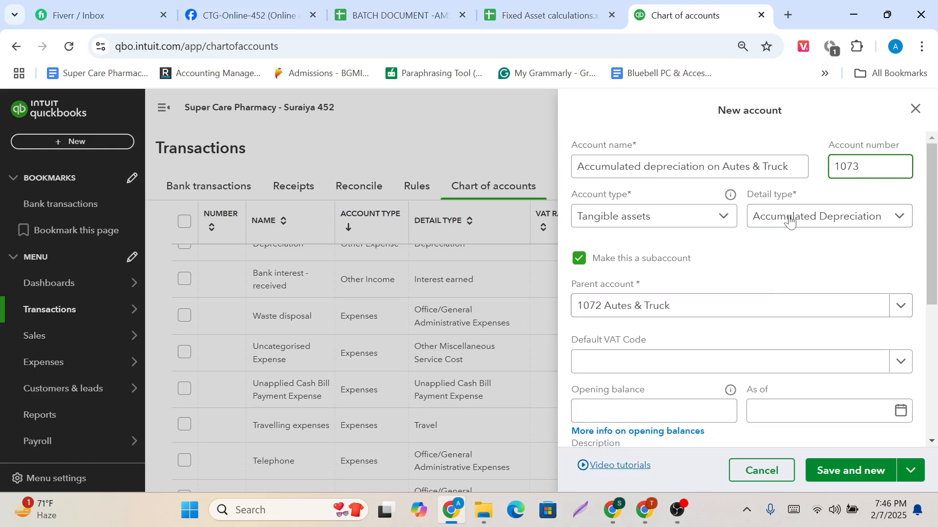
# Set the opening balance to 500, copying the Autes & Truck accumulated depreciation up to 2021 from the spreadsheet.
pyautogui.scroll(-1, 731, 253)
pyautogui.click(694, 352)
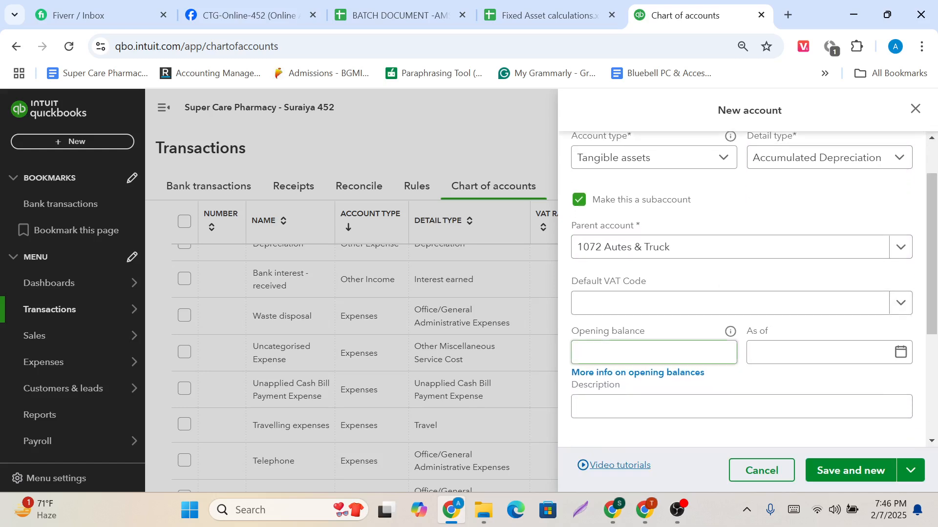
pyautogui.scroll(1, 695, 349)
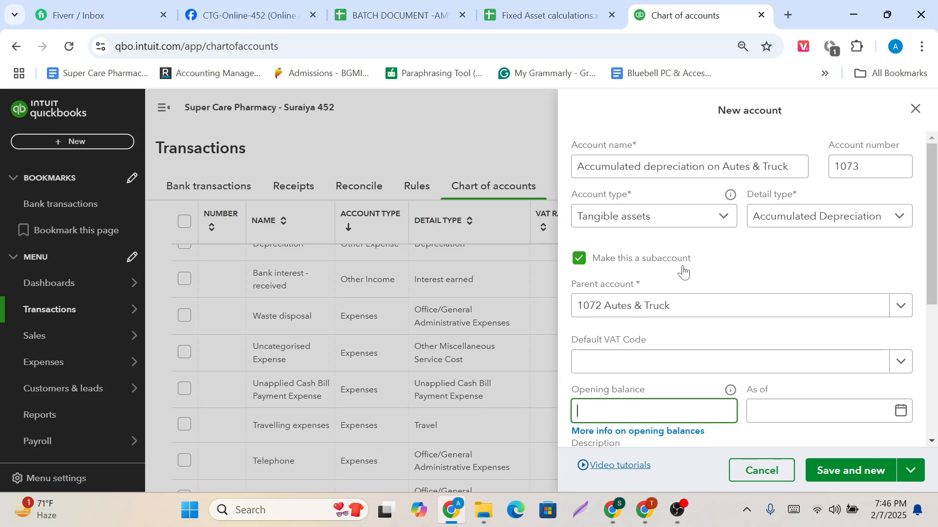
pyautogui.scroll(-1, 674, 337)
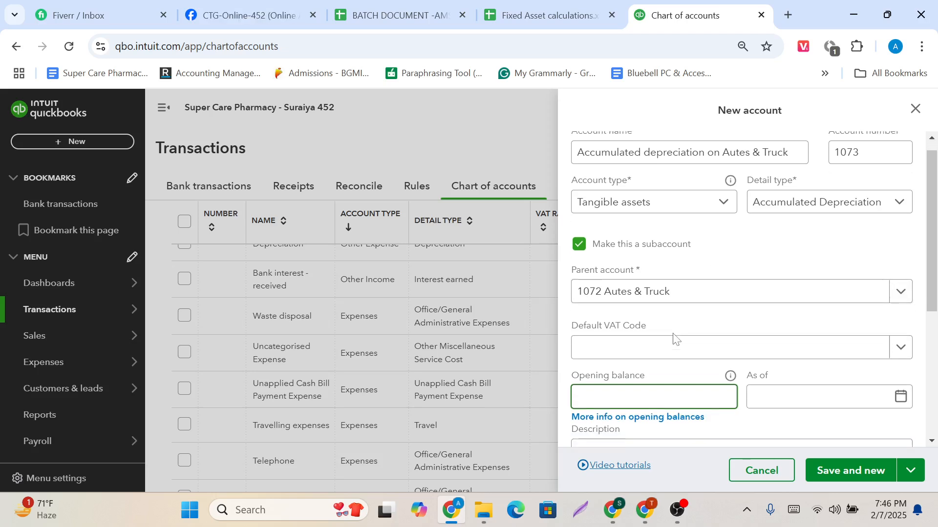
pyautogui.click(547, 3)
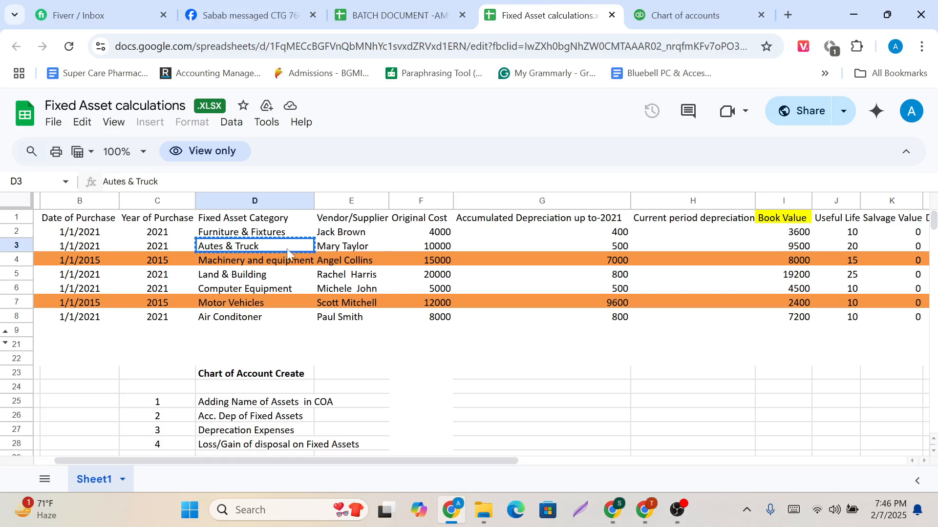
pyautogui.click(558, 244)
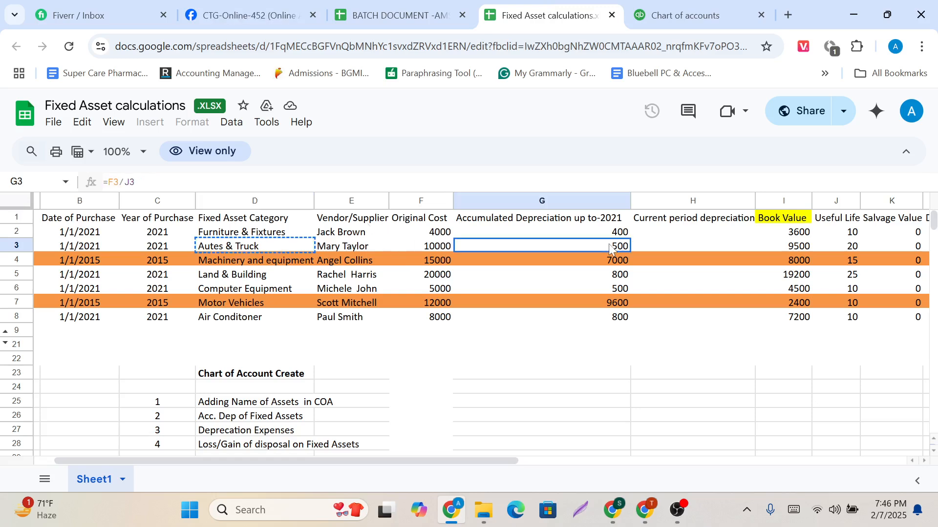
pyautogui.hotkey('ctrl', 'c')
pyautogui.click(718, 4)
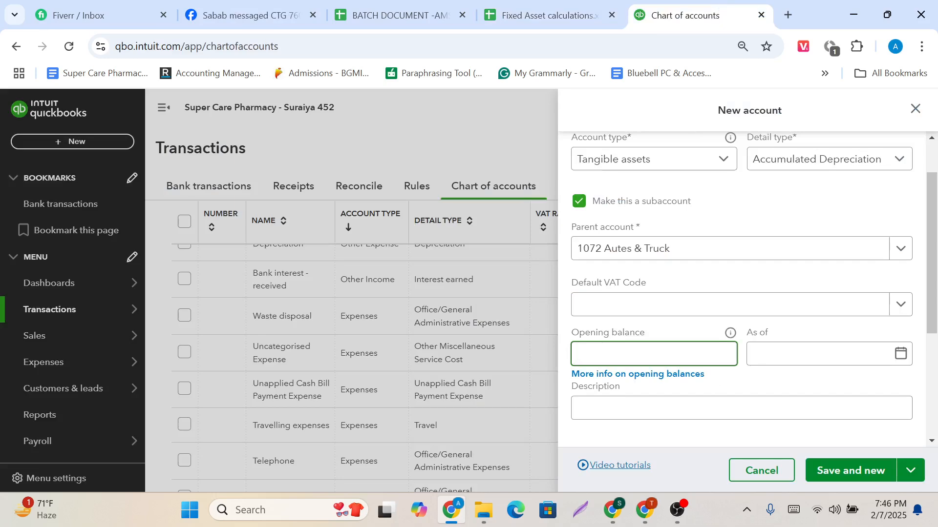
pyautogui.hotkey('ctrl', 'v')
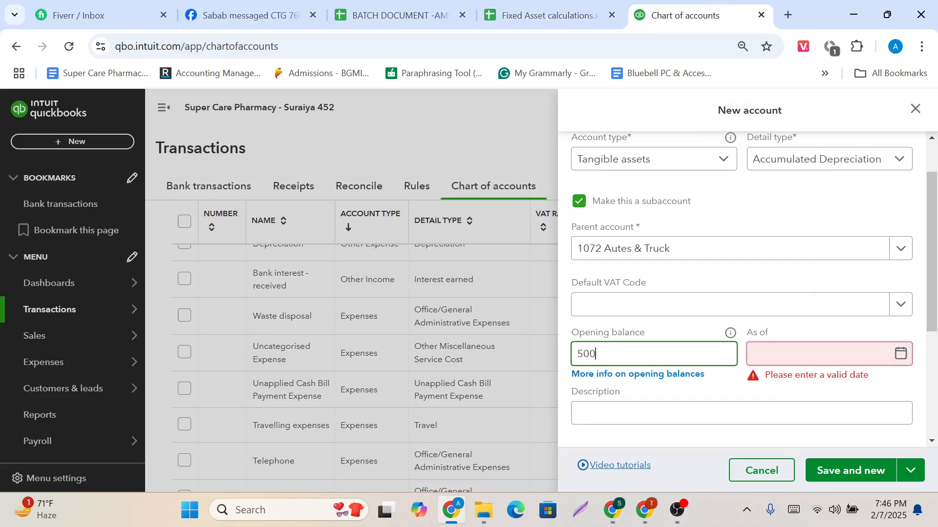
# Choose 7 February as the opening balance's as-of date and change its year to 2021.
pyautogui.click(801, 354)
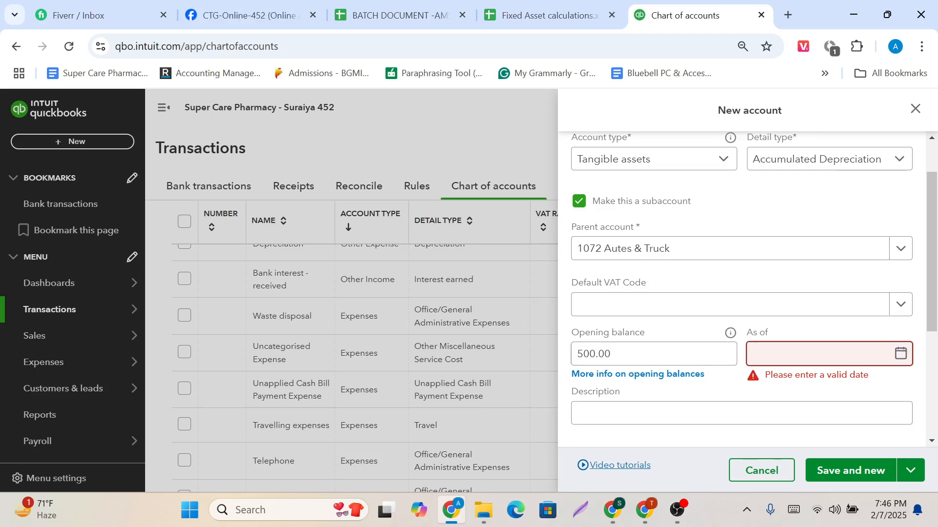
pyautogui.click(901, 361)
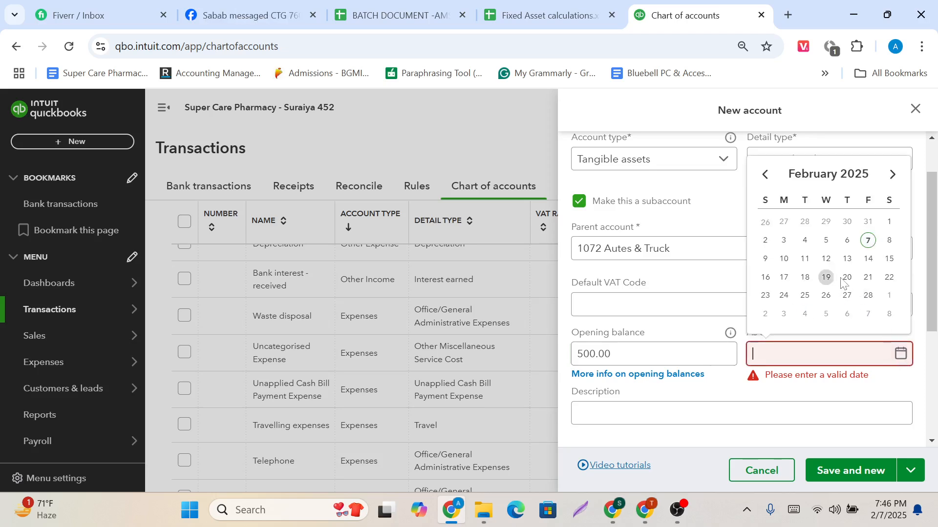
pyautogui.click(869, 241)
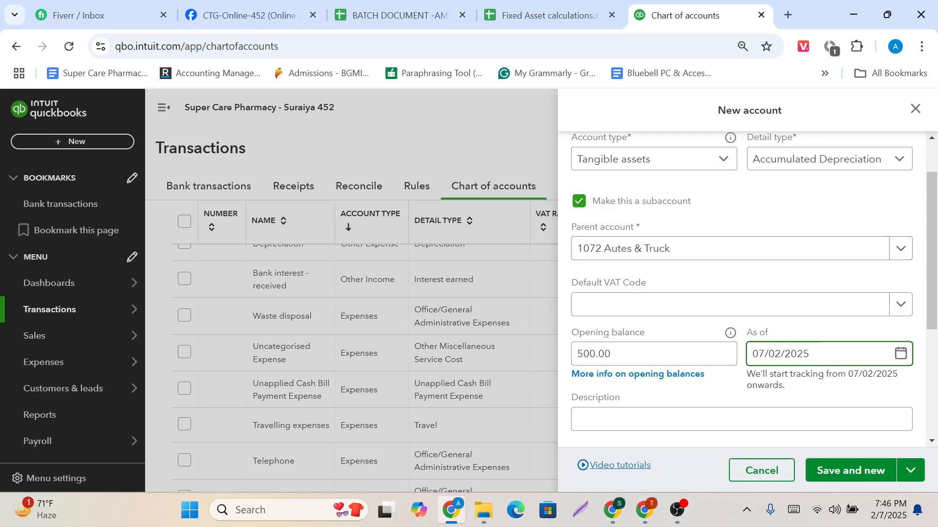
pyautogui.press('BackSpace')
pyautogui.write('1')
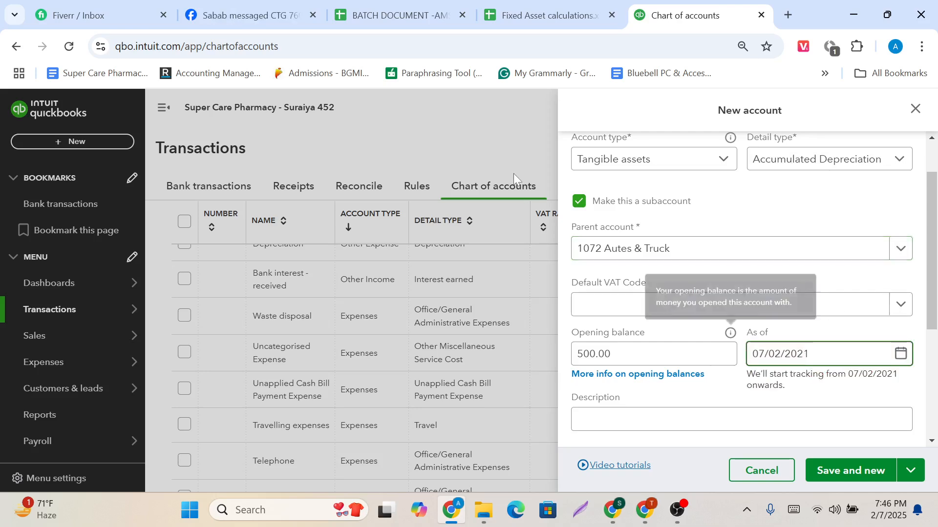
# Switch to the Google Meet call, admit the waiting participant, and return to QuickBooks.
pyautogui.moveTo(644, 511)
pyautogui.click(565, 437)
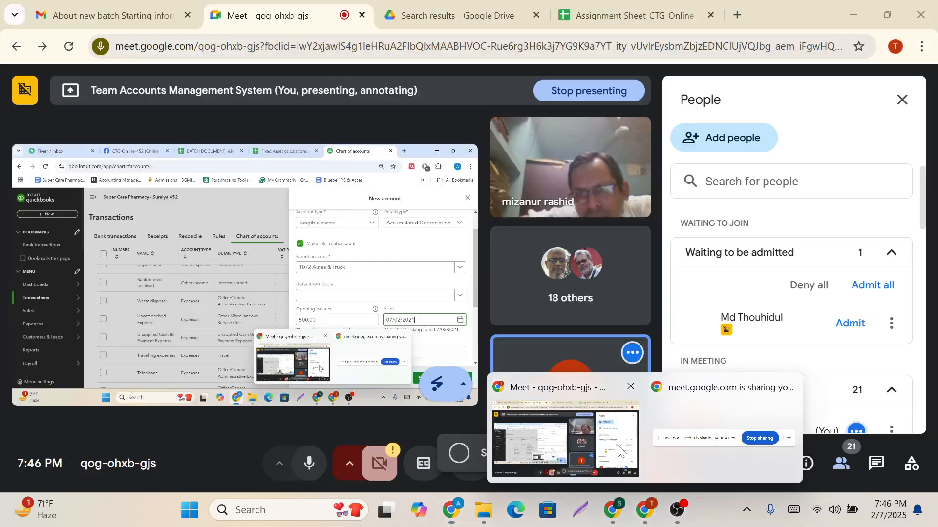
pyautogui.click(849, 323)
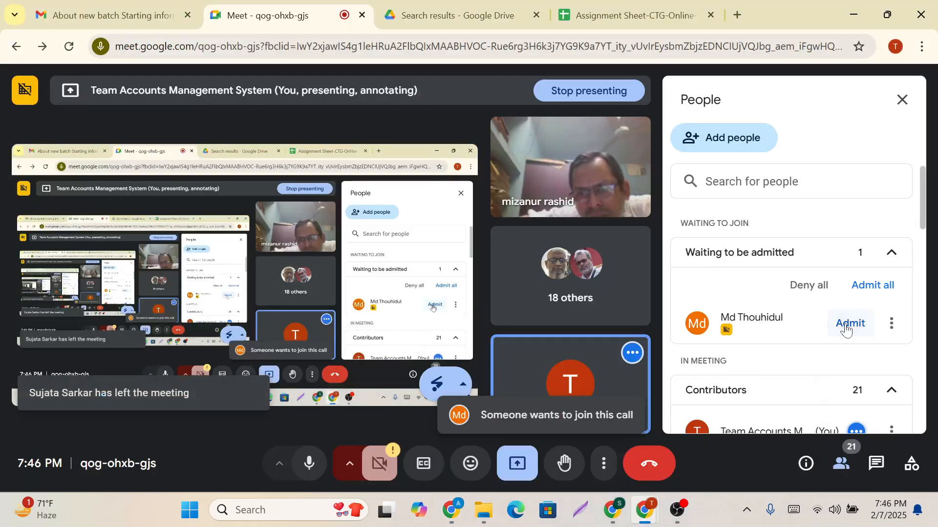
pyautogui.moveTo(451, 510)
pyautogui.click(426, 406)
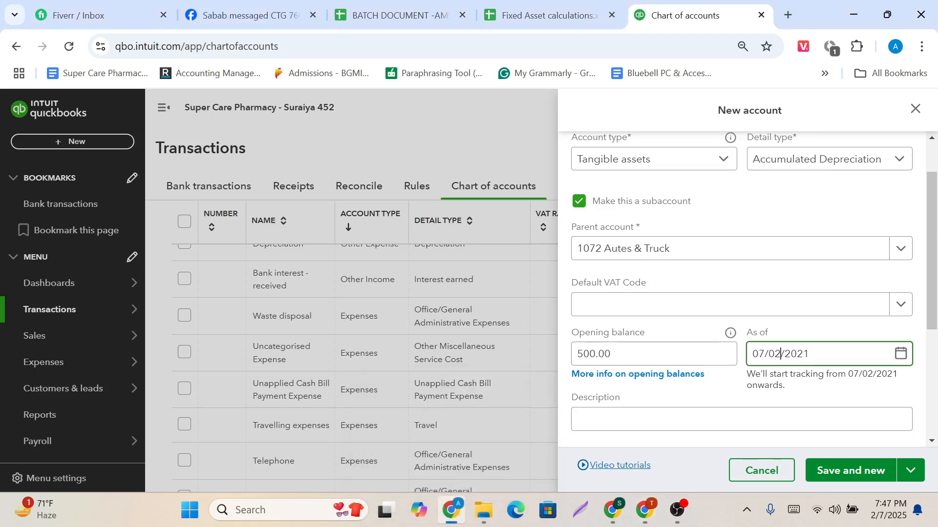
# Change the day and month of the as-of date so that it reads 31/12/2021.
pyautogui.tripleClick(781, 354)
pyautogui.click(780, 354)
pyautogui.press('BackSpace')
pyautogui.press('BackSpace')
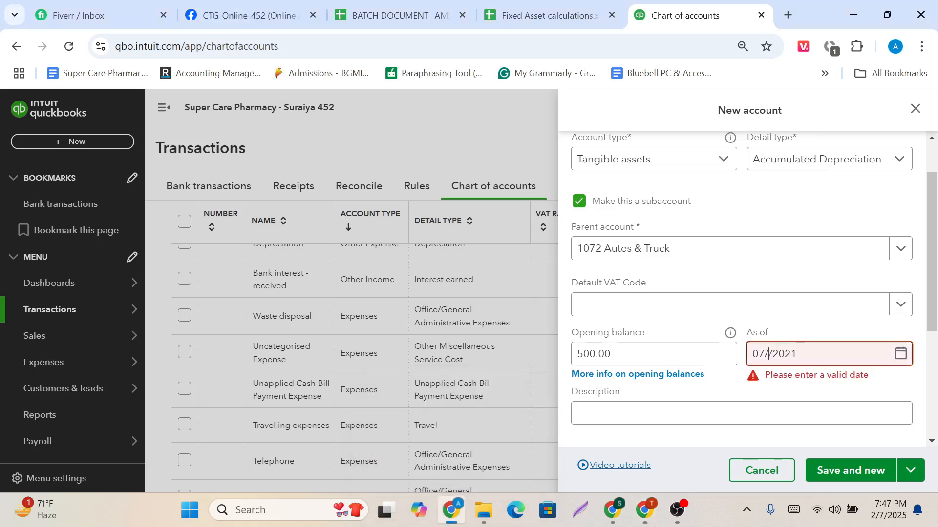
pyautogui.write('12')
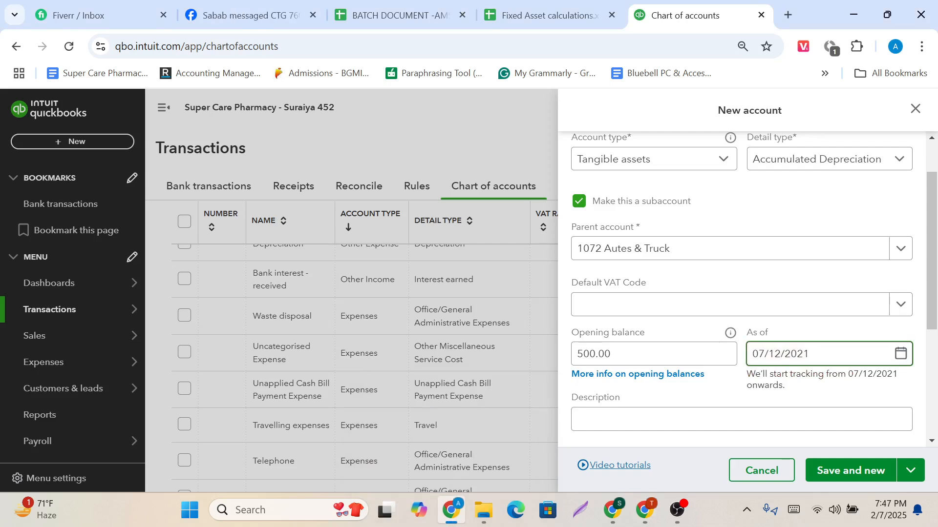
pyautogui.click(765, 355)
pyautogui.click(765, 354)
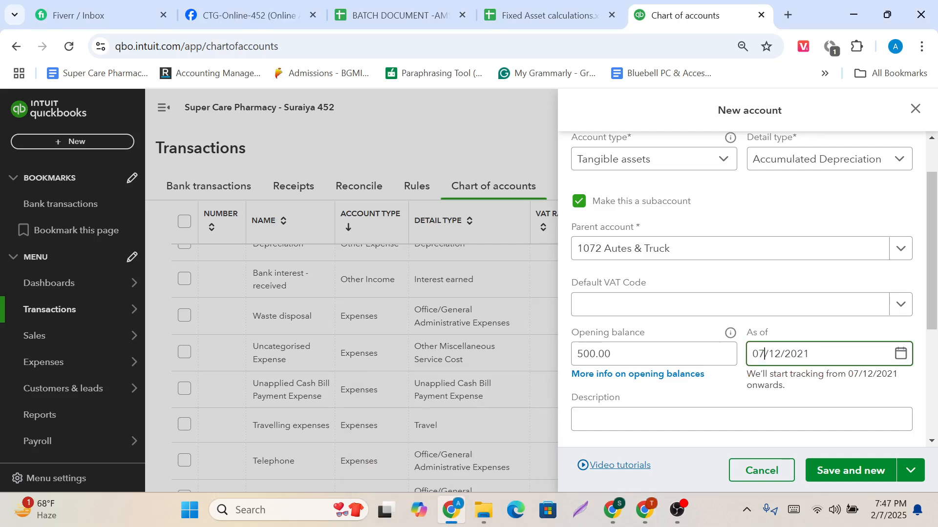
pyautogui.press('BackSpace')
pyautogui.press('BackSpace')
pyautogui.write('31')
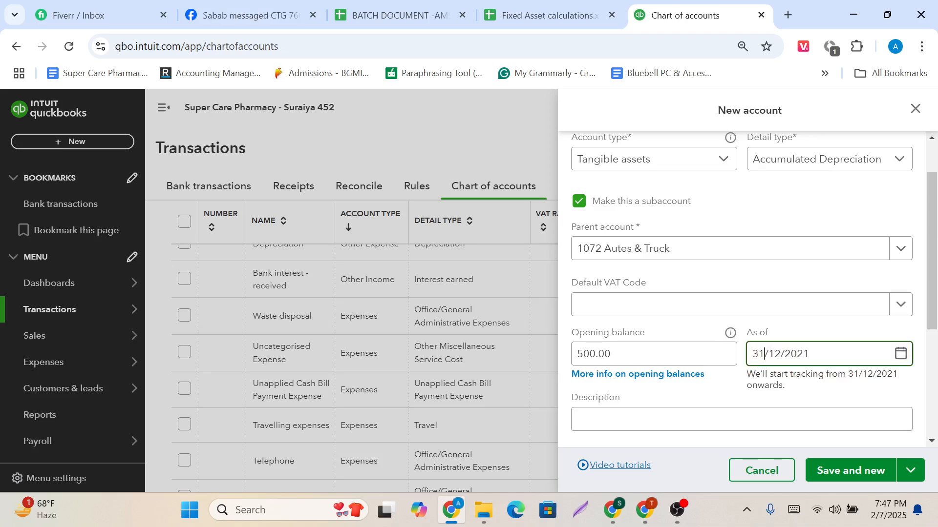
# Check the new account's details against the spreadsheet, then save the account and start another new one.
pyautogui.scroll(2, 707, 388)
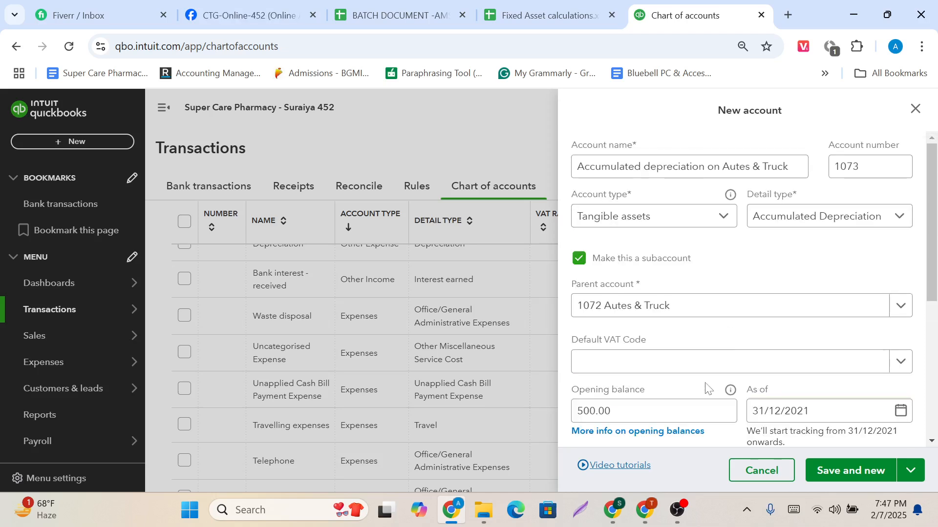
pyautogui.scroll(-5, 709, 279)
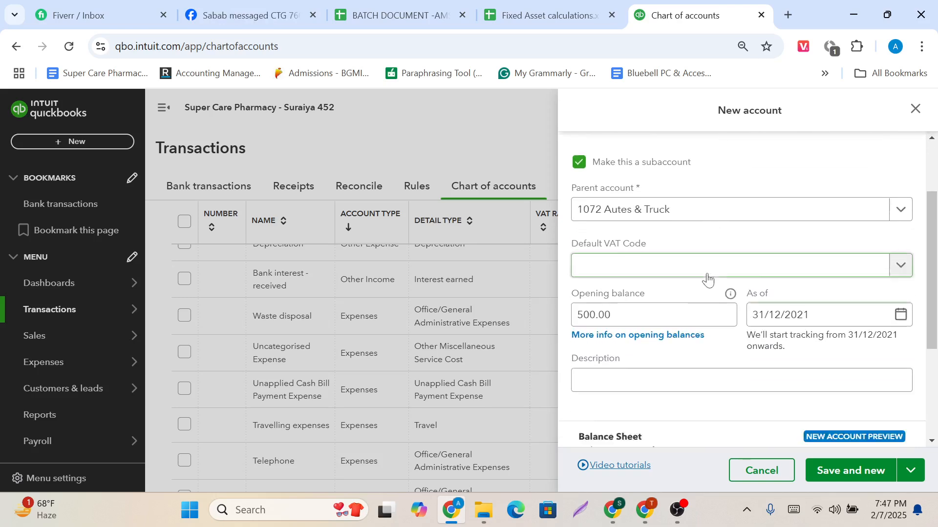
pyautogui.scroll(5, 709, 280)
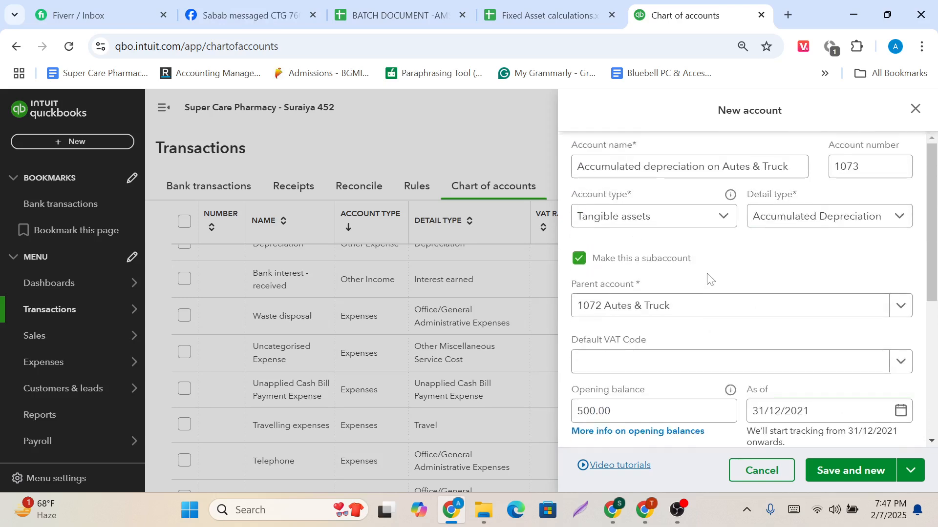
pyautogui.click(548, 15)
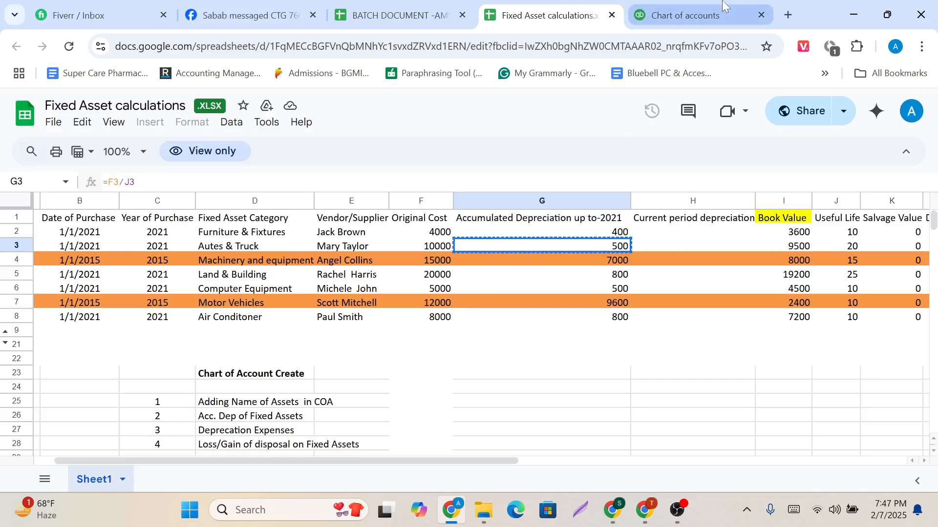
pyautogui.click(689, 15)
pyautogui.scroll(-2, 763, 345)
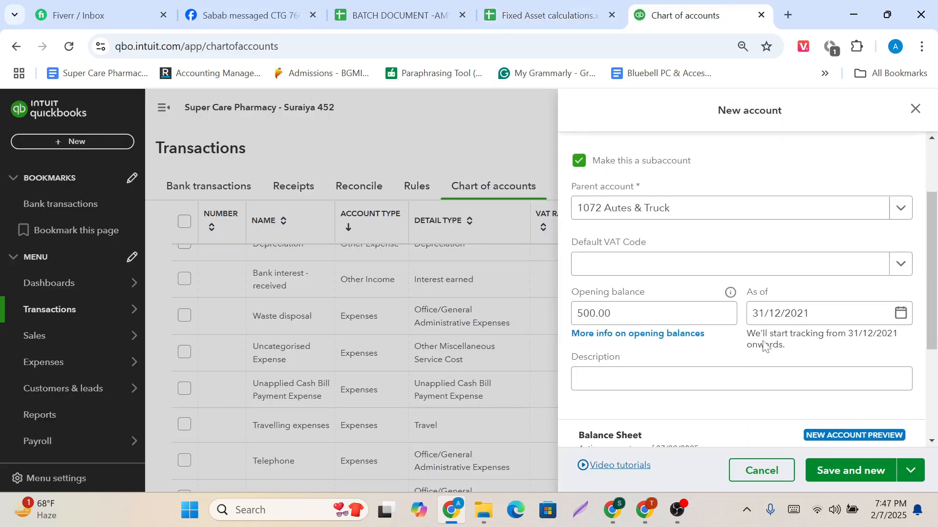
pyautogui.click(841, 472)
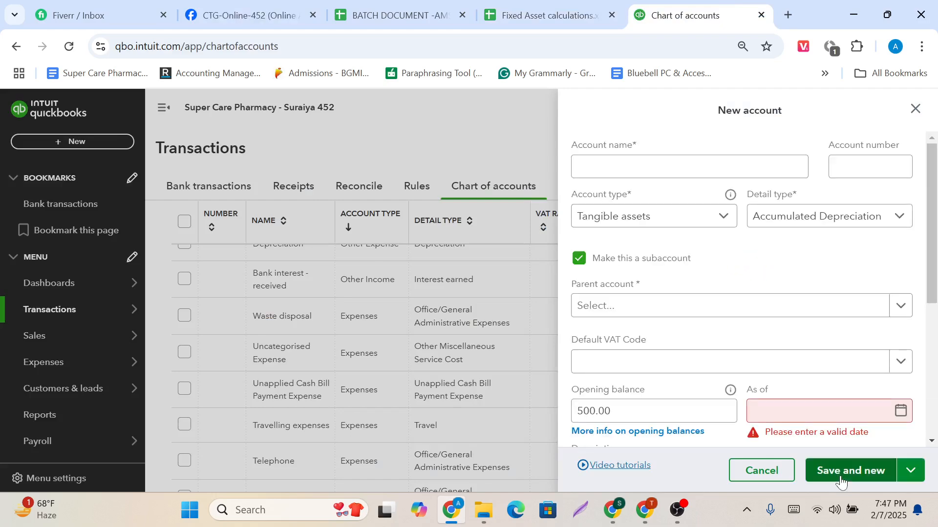
# Review the asset rows in the Fixed Asset calculations spreadsheet and copy the Motor Vehicles category name.
pyautogui.click(542, 15)
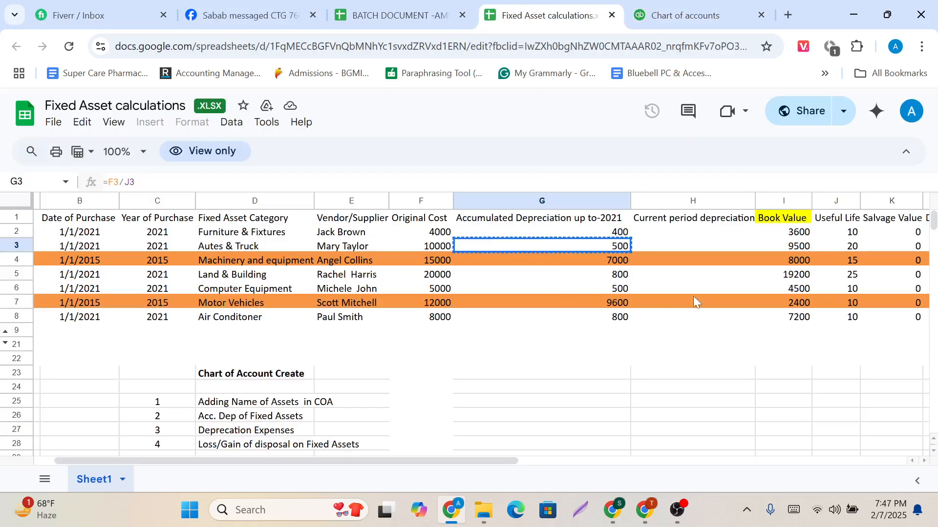
pyautogui.hscroll(1, 714, 307)
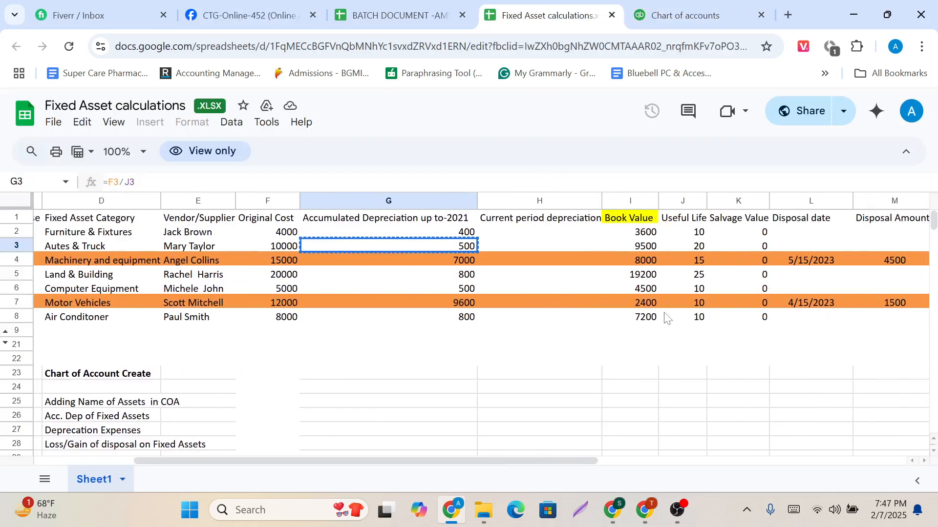
pyautogui.hscroll(-1, 668, 319)
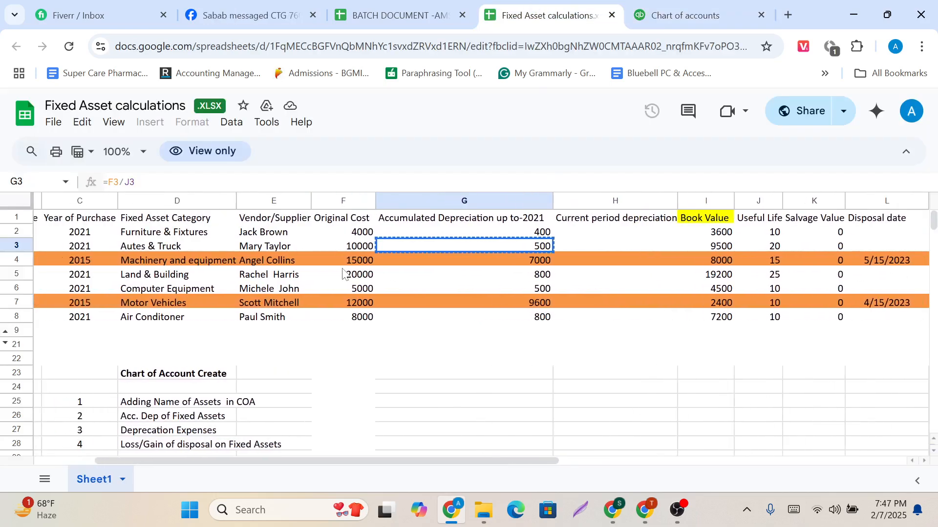
pyautogui.hscroll(1, 344, 273)
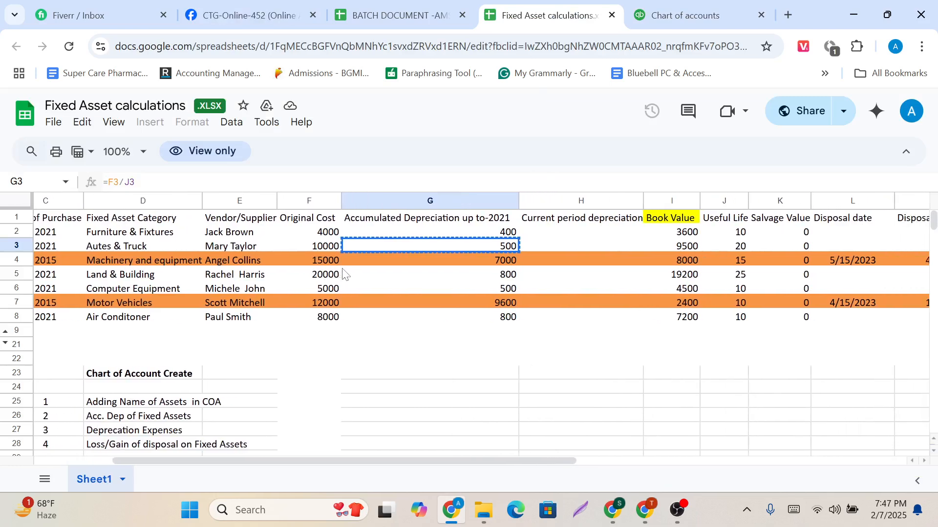
pyautogui.hscroll(2, 344, 272)
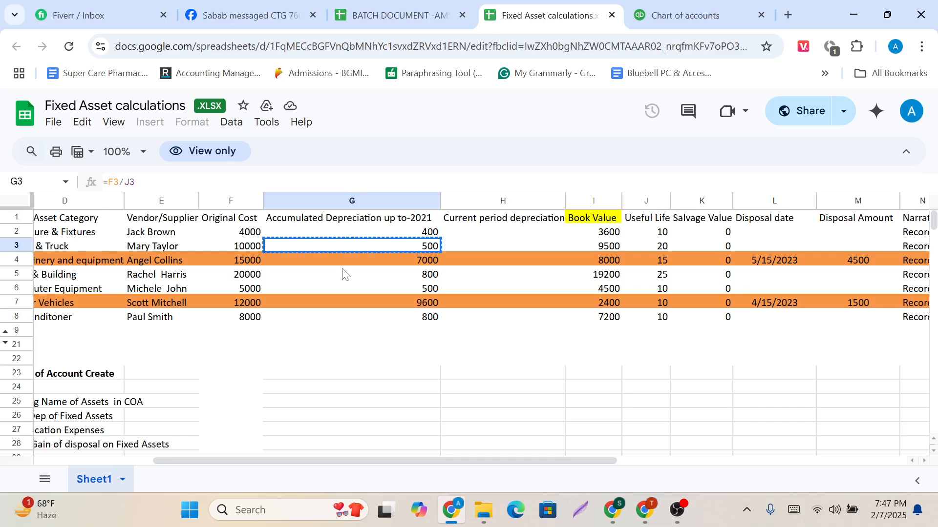
pyautogui.hscroll(-5, 344, 272)
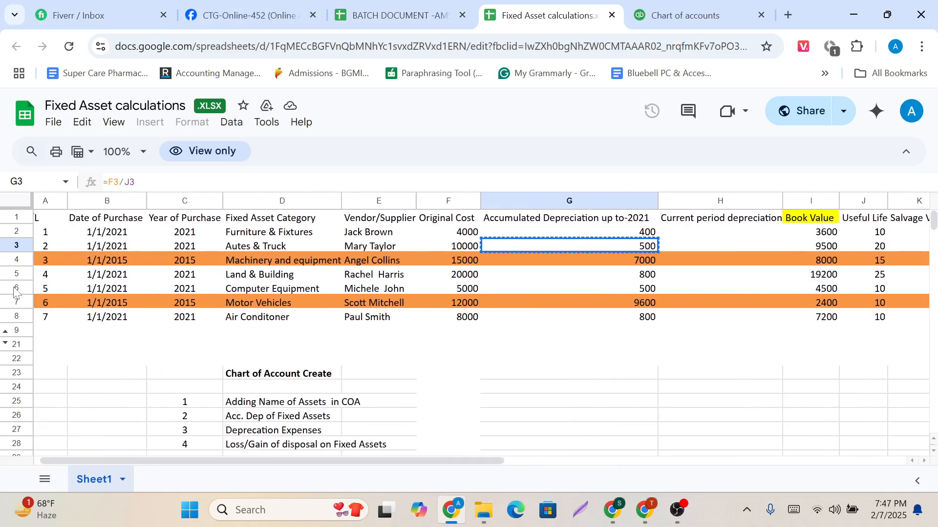
pyautogui.click(279, 307)
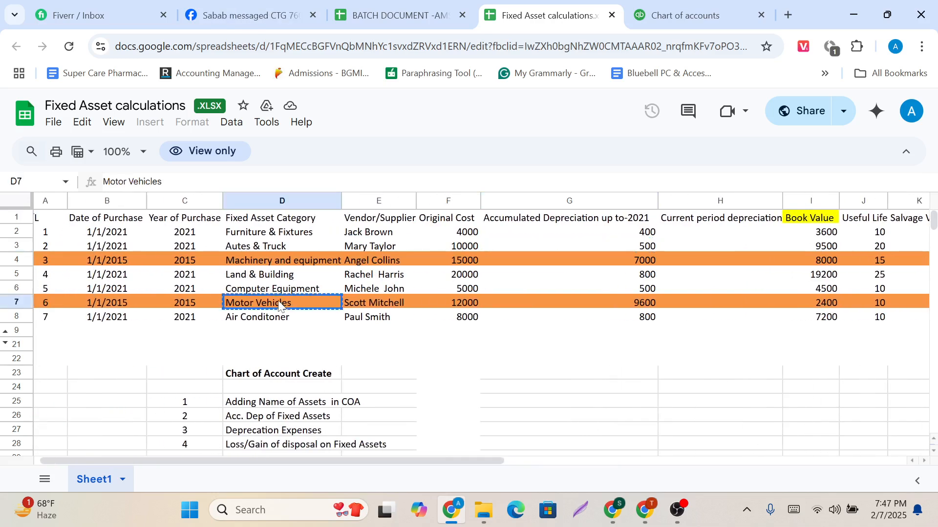
# Return to the new account form in QuickBooks, name the account Motor Vehicles, and set its detail type to Vehicles.
pyautogui.click(693, 15)
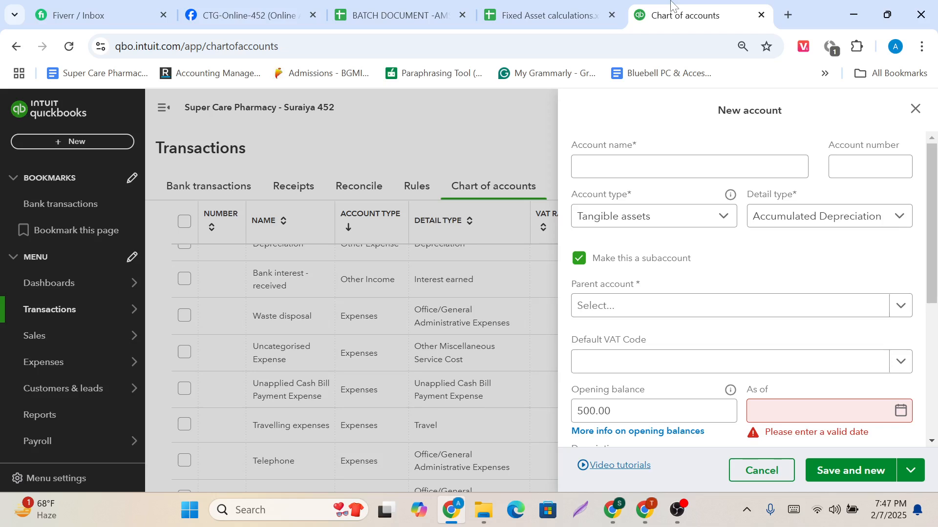
pyautogui.write('Motor Vehicles')
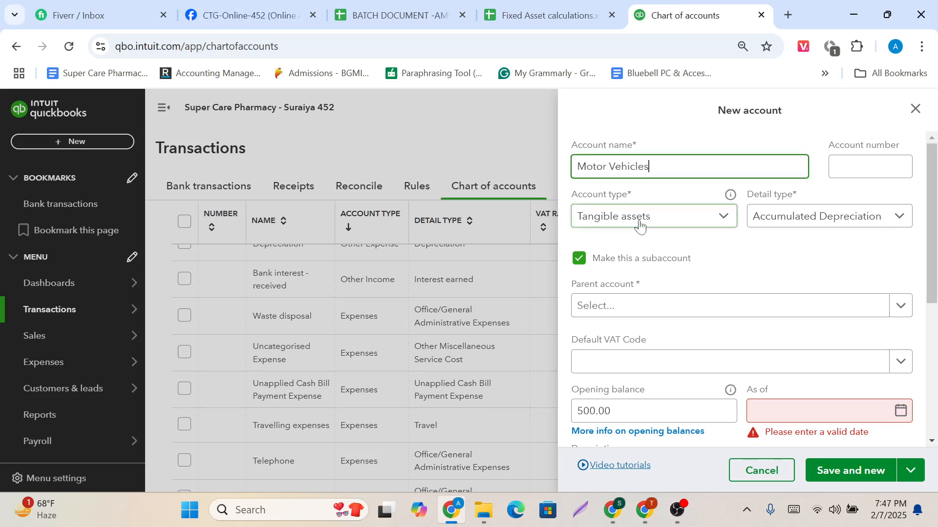
pyautogui.click(855, 226)
pyautogui.scroll(-2, 836, 387)
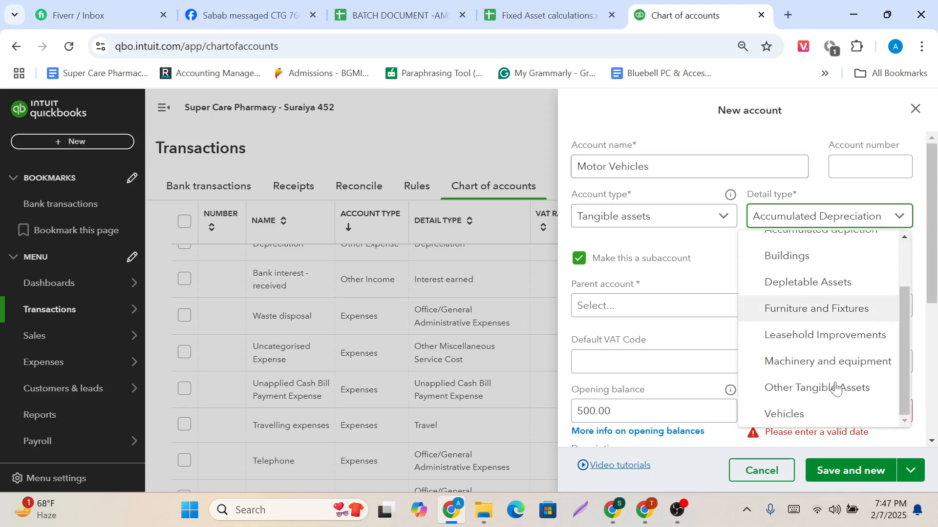
pyautogui.click(801, 414)
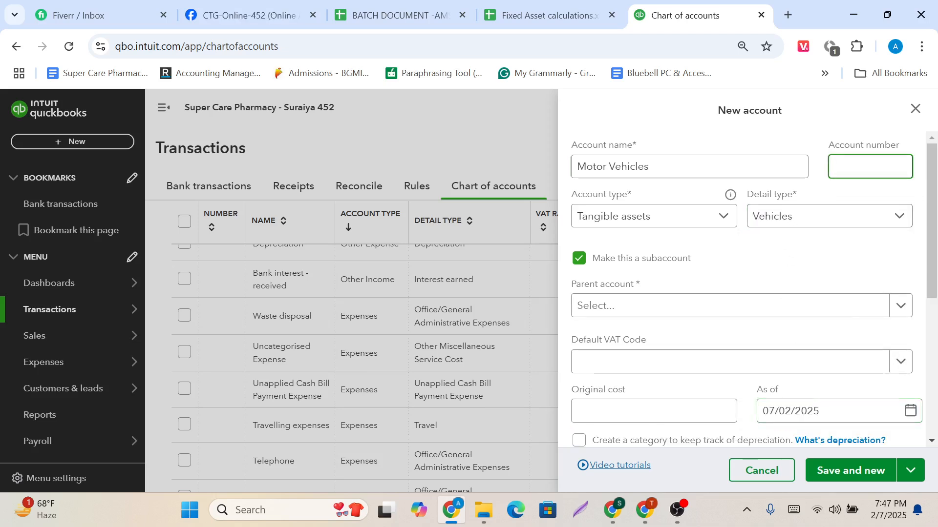
# Give the Motor Vehicles account the number 1074 and turn off the subaccount option.
pyautogui.write('1074')
pyautogui.scroll(-1, 742, 266)
pyautogui.click(581, 260)
pyautogui.click(584, 266)
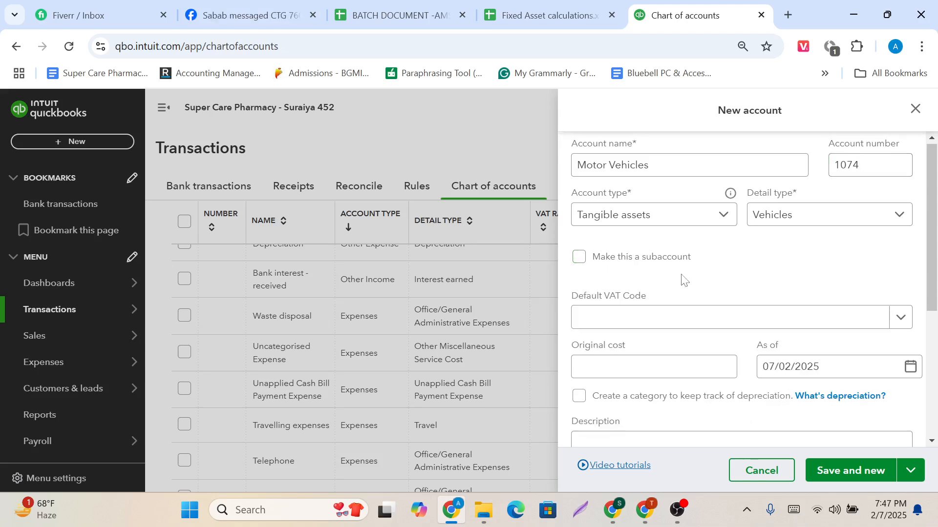
# Copy the Motor Vehicles original cost from the Fixed Asset calculations spreadsheet and enter 12000 as the account's original cost.
pyautogui.scroll(-2, 680, 278)
pyautogui.click(681, 288)
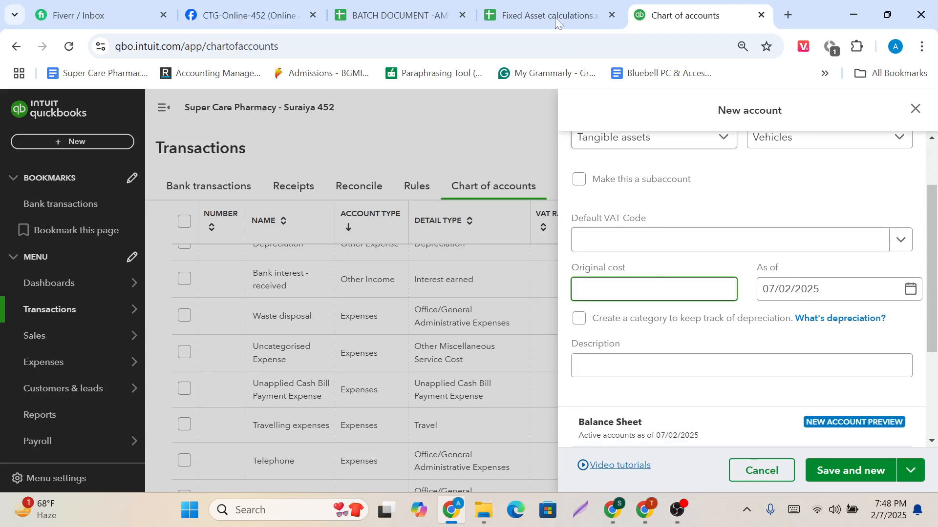
pyautogui.click(559, 2)
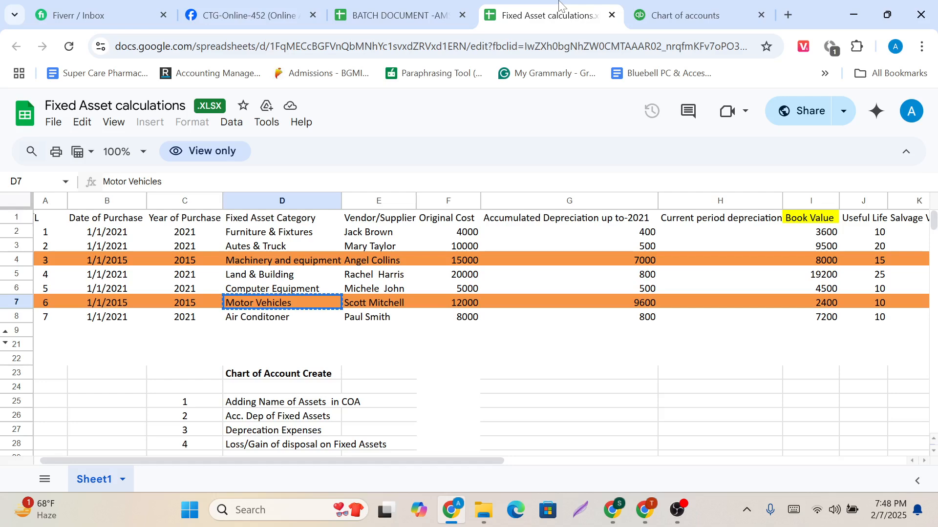
pyautogui.click(468, 304)
pyautogui.hotkey('ctrl', 'c')
pyautogui.click(714, 11)
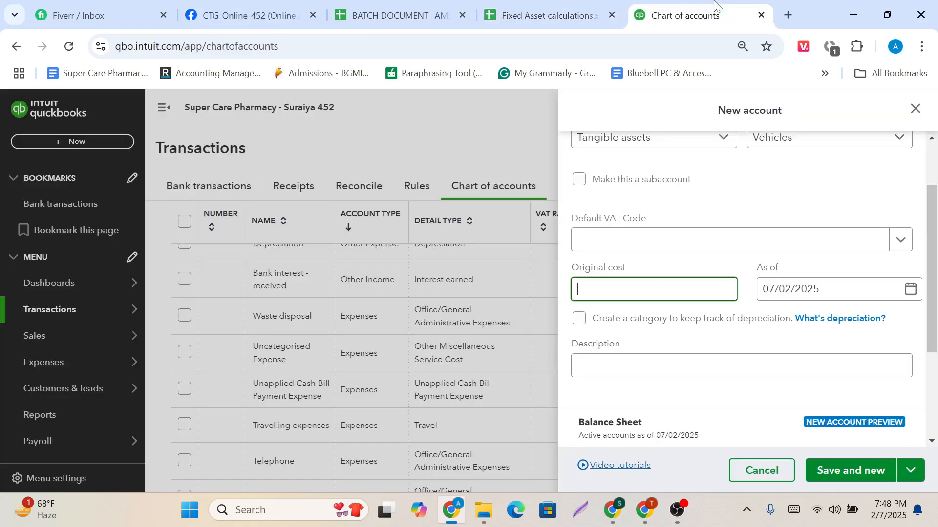
pyautogui.hotkey('ctrl', 'v')
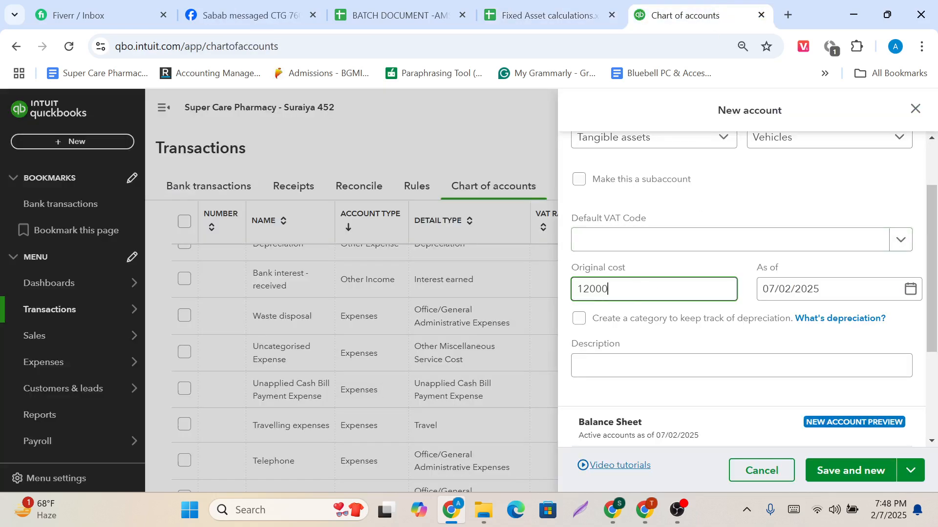
# Check the Motor Vehicles purchase date in the spreadsheet and set the as-of date's day and month to 01/01.
pyautogui.click(571, 9)
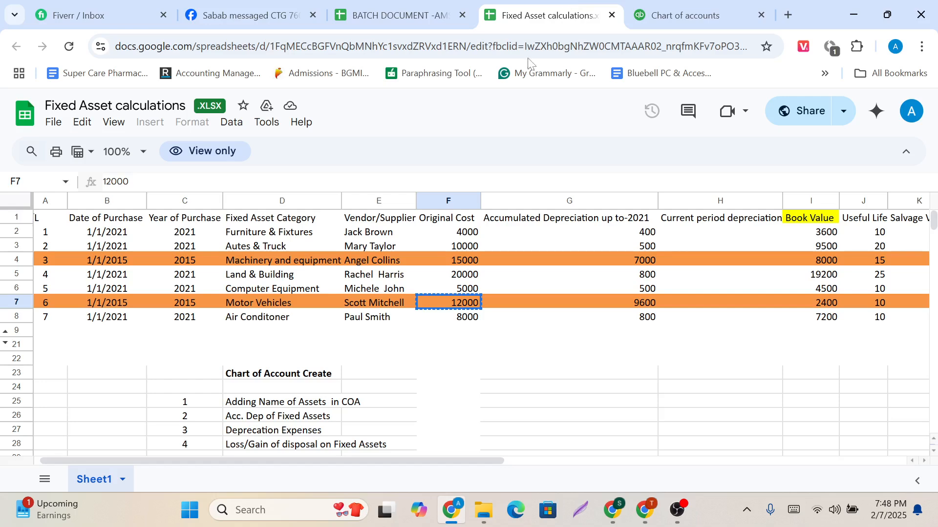
pyautogui.click(116, 307)
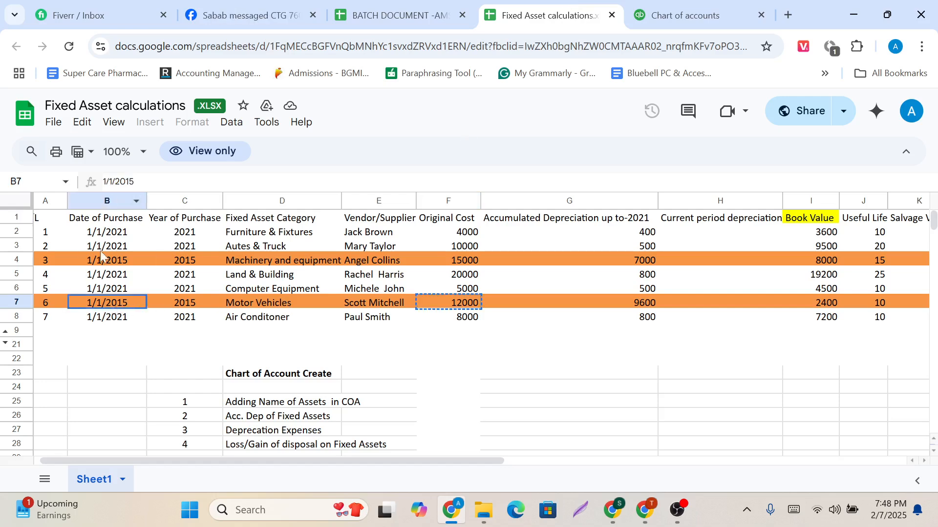
pyautogui.click(684, 16)
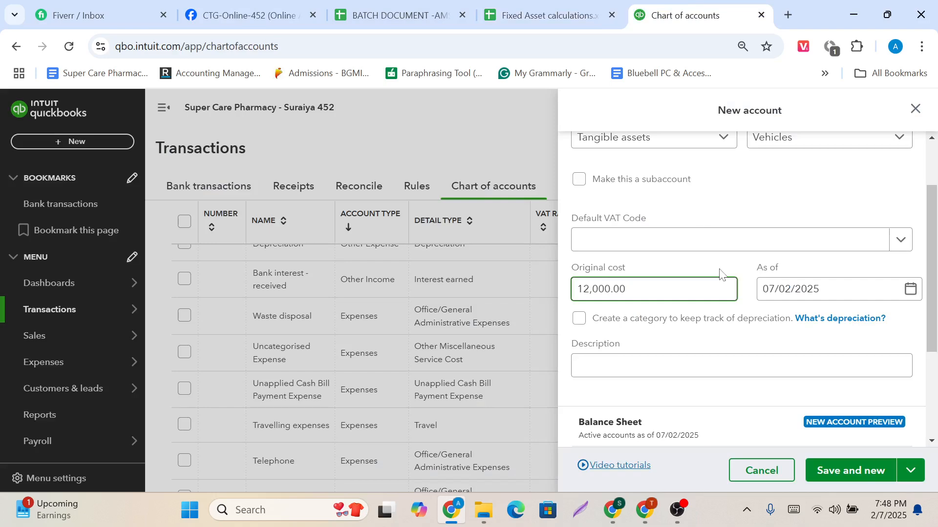
pyautogui.click(774, 289)
pyautogui.click(775, 289)
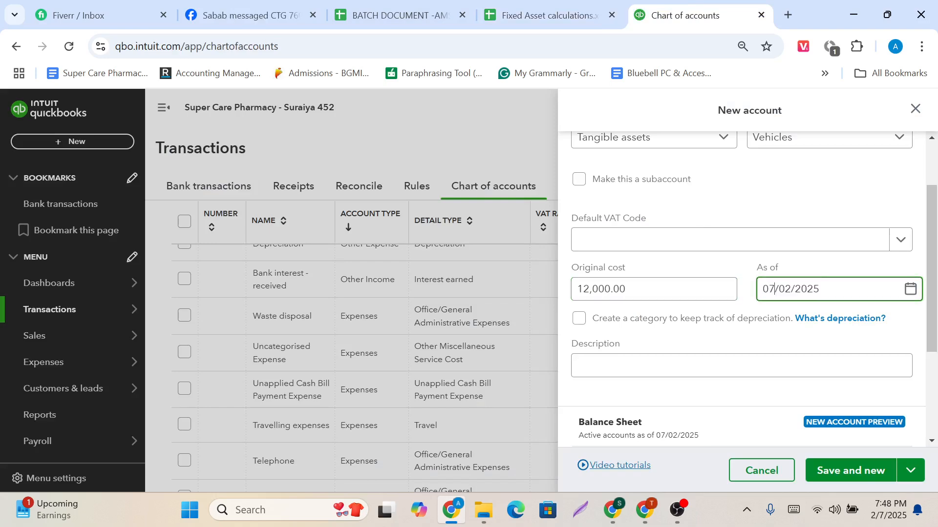
pyautogui.press('BackSpace')
pyautogui.write('1')
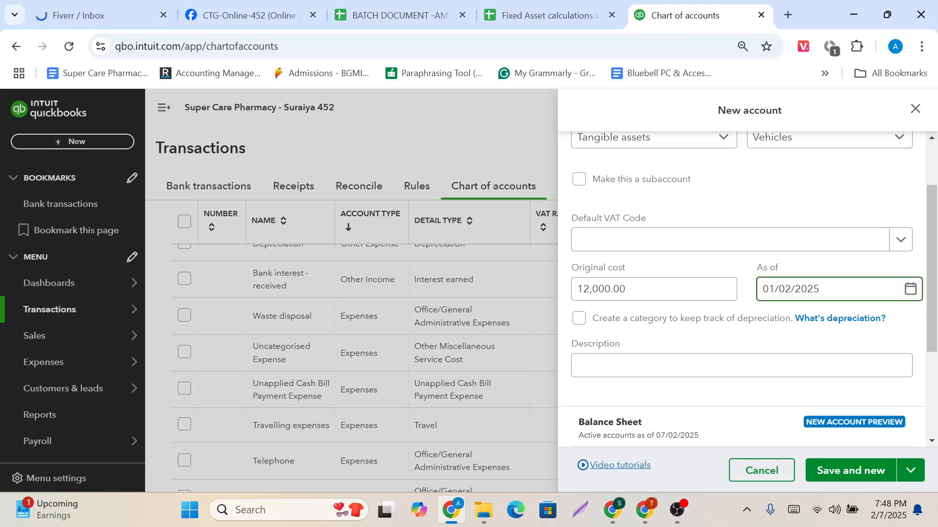
pyautogui.tripleClick(790, 289)
pyautogui.click(790, 289)
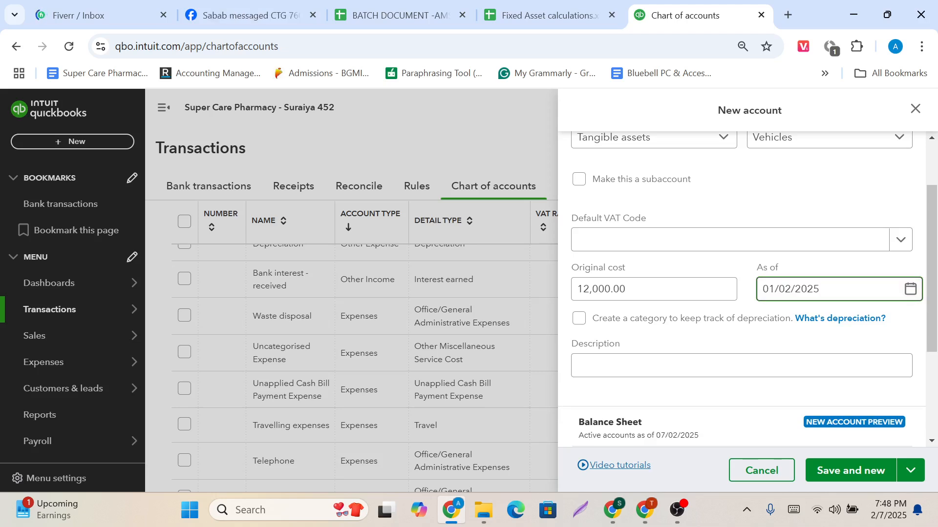
pyautogui.press('BackSpace')
pyautogui.write('1')
# Change the year of the as-of date to 2015.
pyautogui.tripleClick(790, 289)
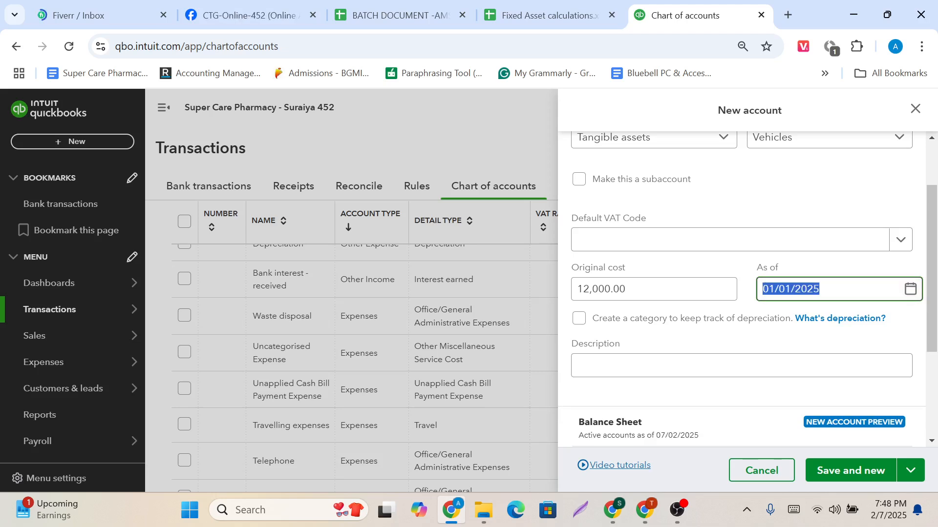
pyautogui.click(790, 289)
pyautogui.tripleClick(790, 290)
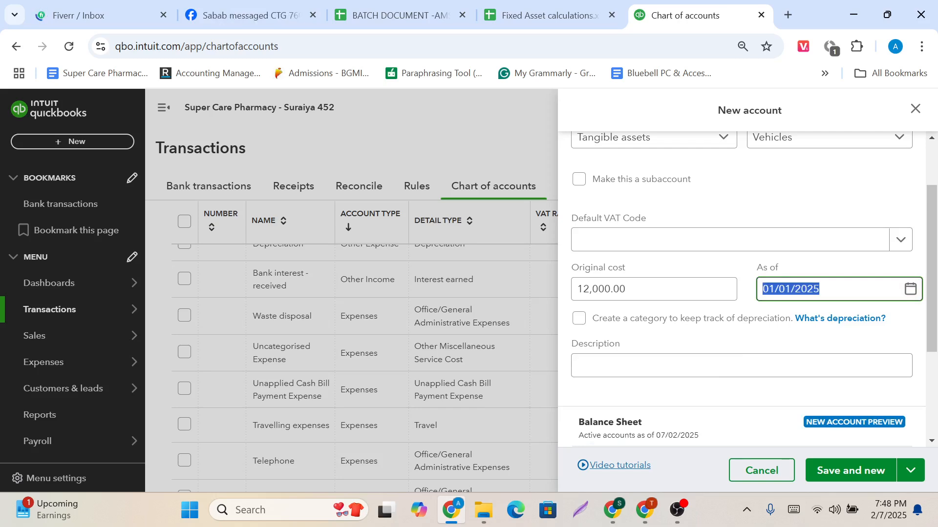
pyautogui.click(813, 289)
pyautogui.tripleClick(813, 289)
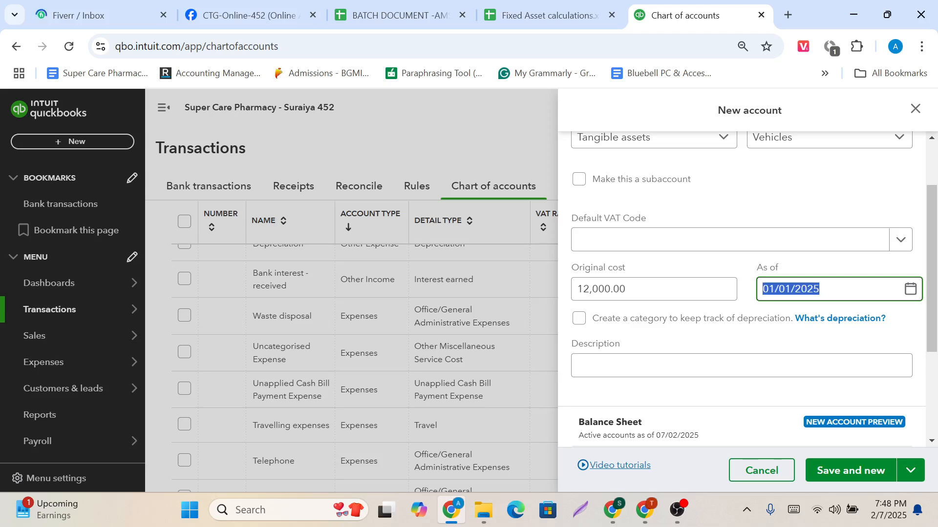
pyautogui.click(813, 289)
pyautogui.press('BackSpace')
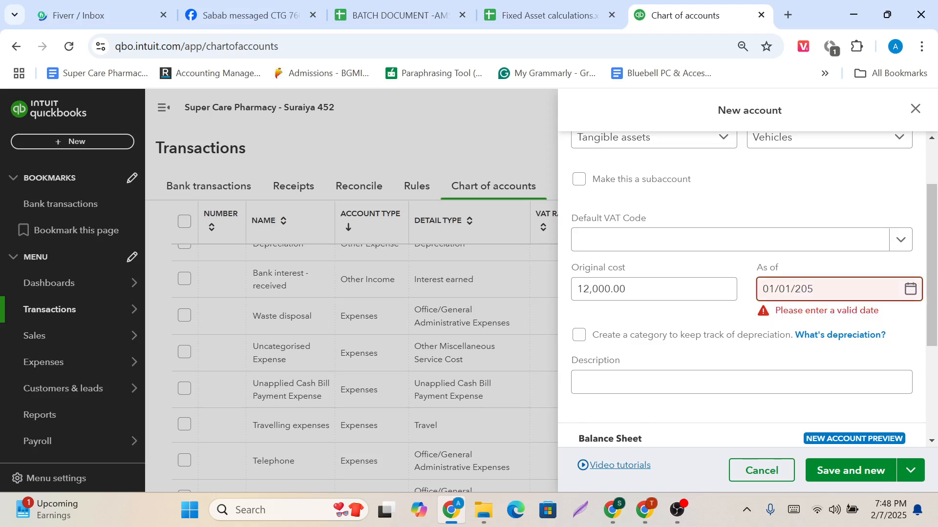
pyautogui.write('1')
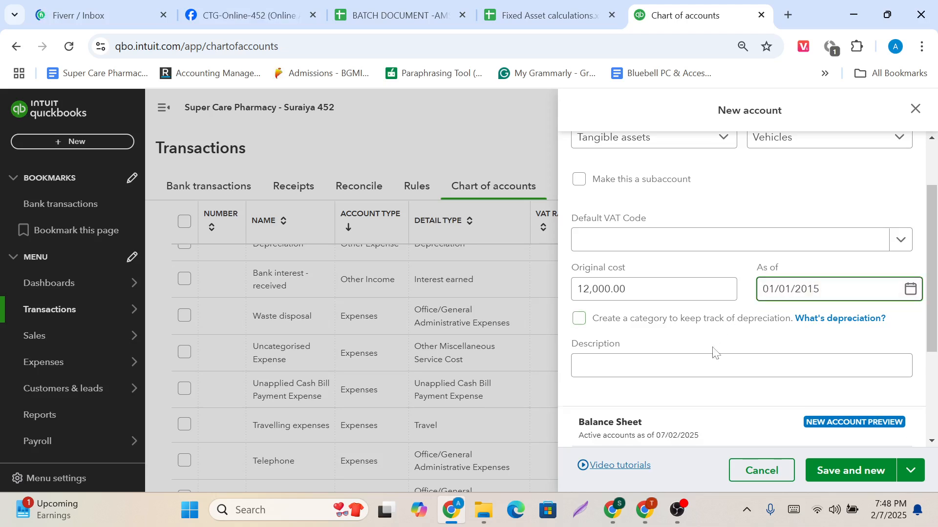
# Review the Motor Vehicles details and balance sheet preview, then save the account and start another new one.
pyautogui.scroll(3, 714, 351)
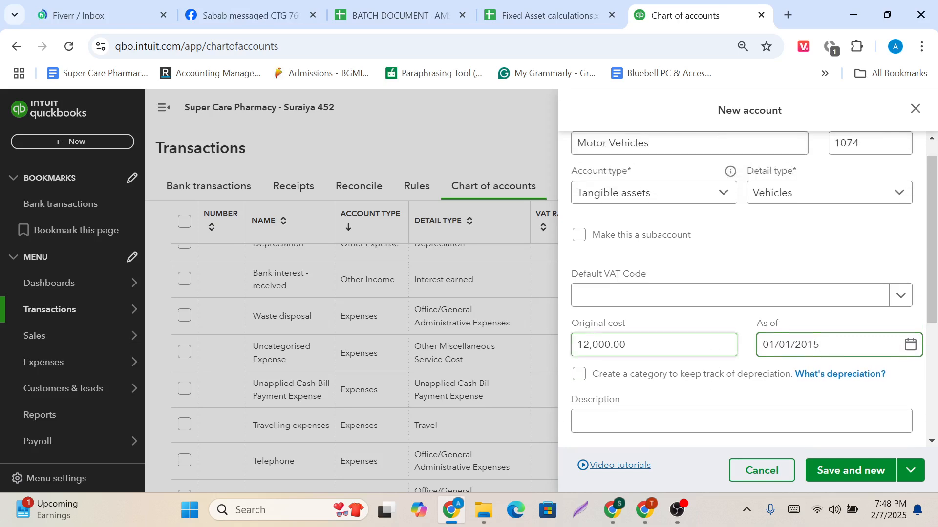
pyautogui.scroll(-5, 714, 351)
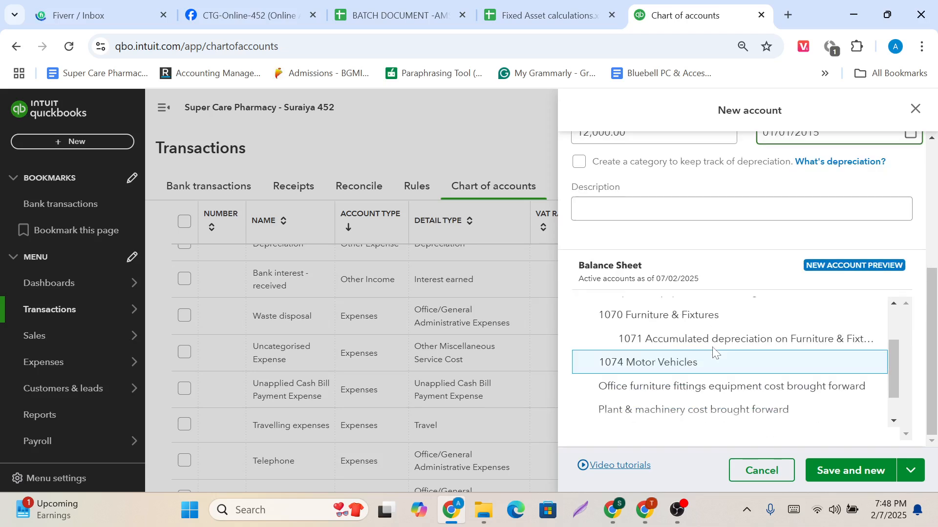
pyautogui.scroll(3, 714, 351)
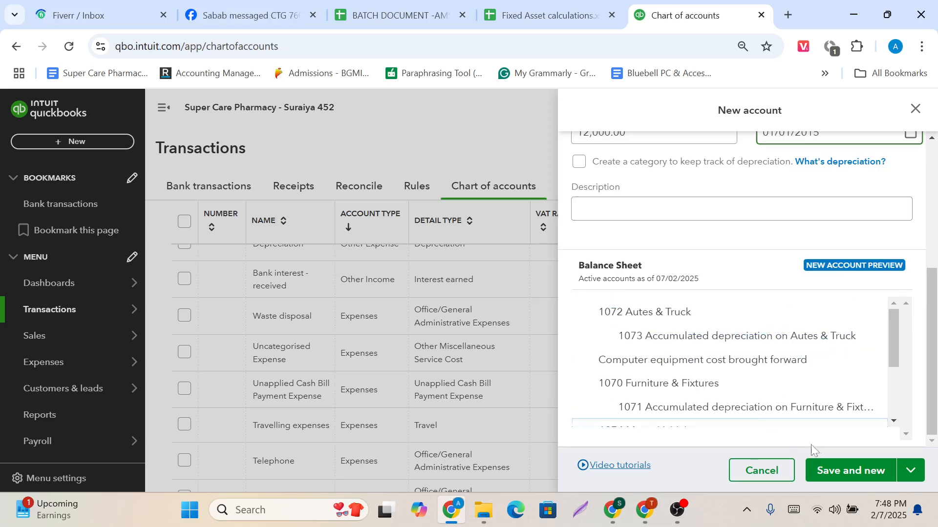
pyautogui.click(839, 471)
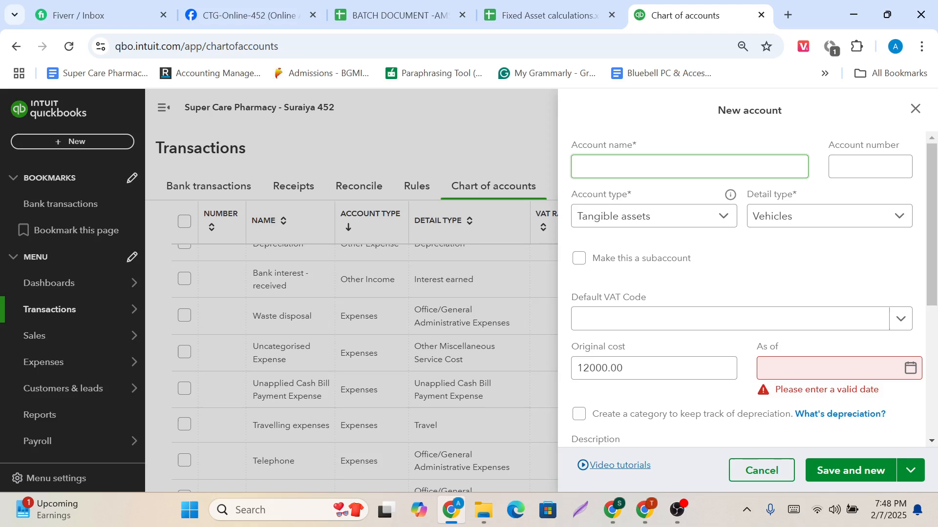
# Set the new account's detail type to Accumulated Depreciation.
pyautogui.click(790, 221)
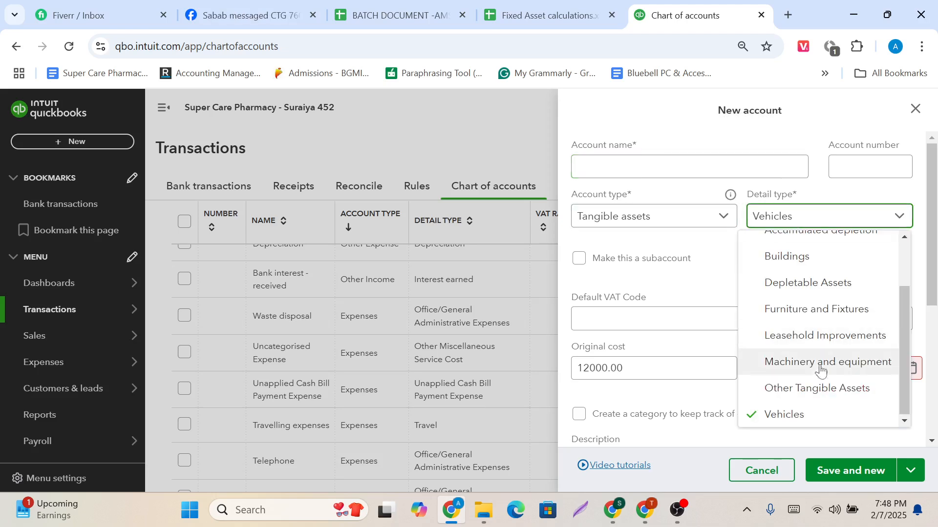
pyautogui.scroll(2, 813, 310)
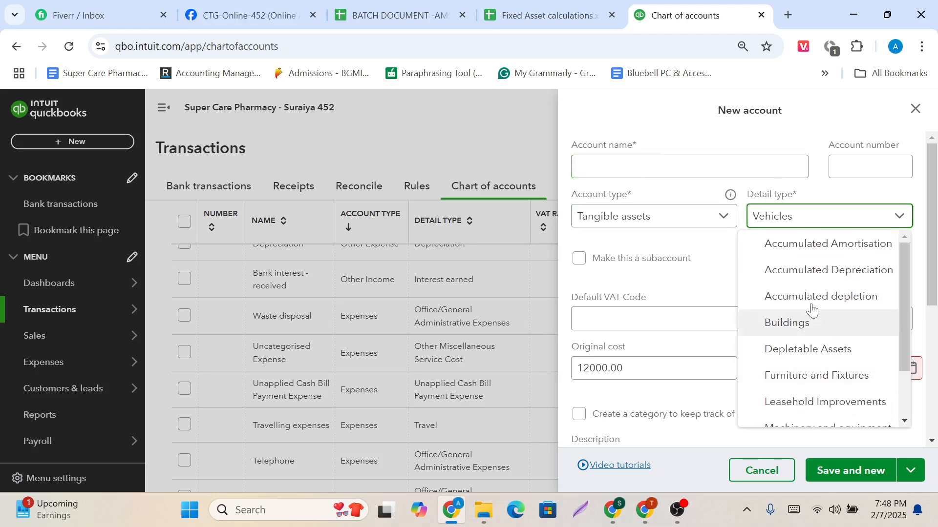
pyautogui.click(818, 278)
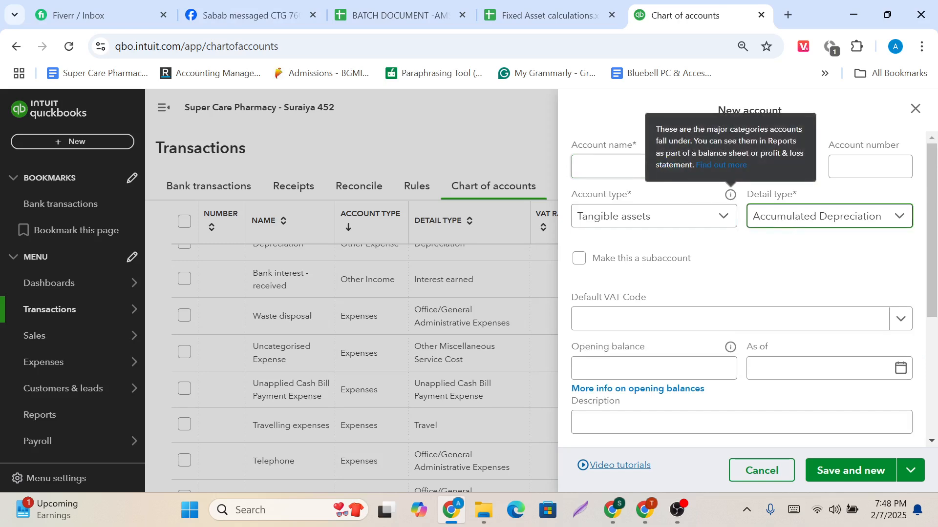
# Begin the new account's name with "Accumulated depreciation on".
pyautogui.click(628, 167)
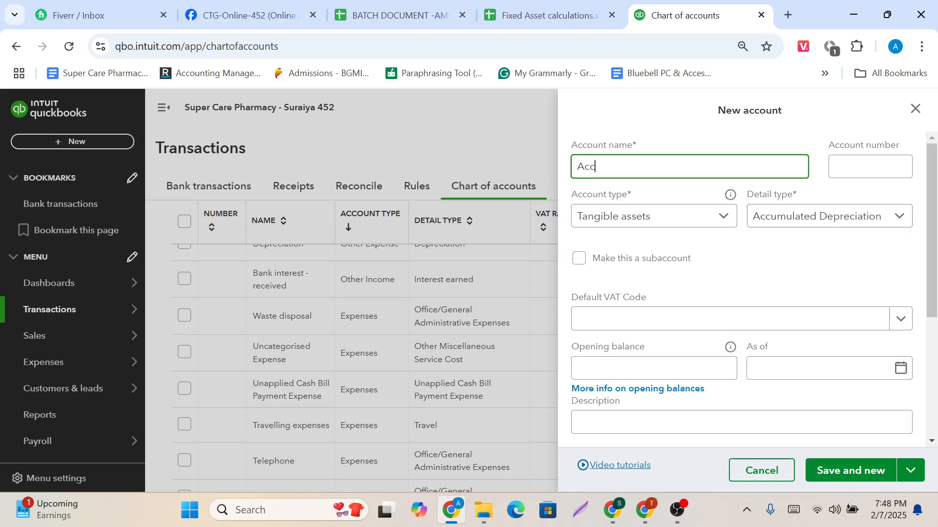
pyautogui.write('Accumula')
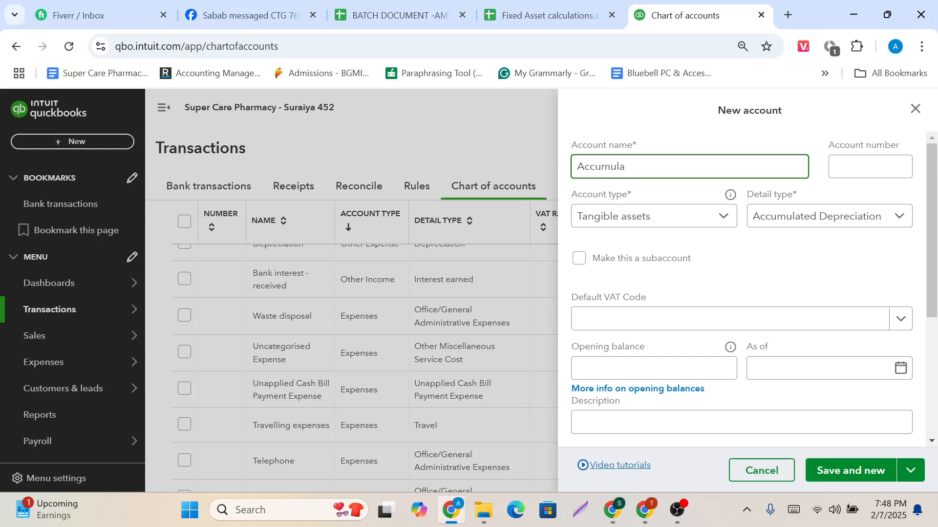
pyautogui.write('ted ')
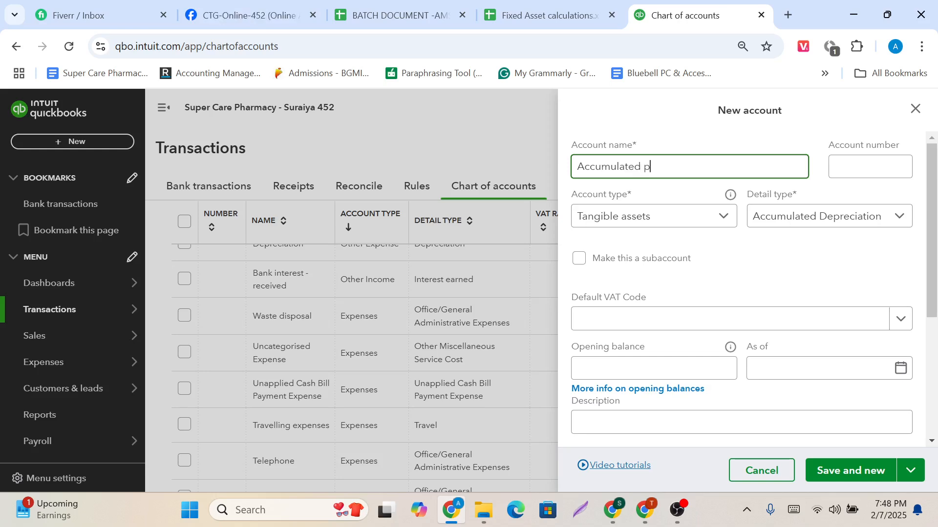
pyautogui.write('depre')
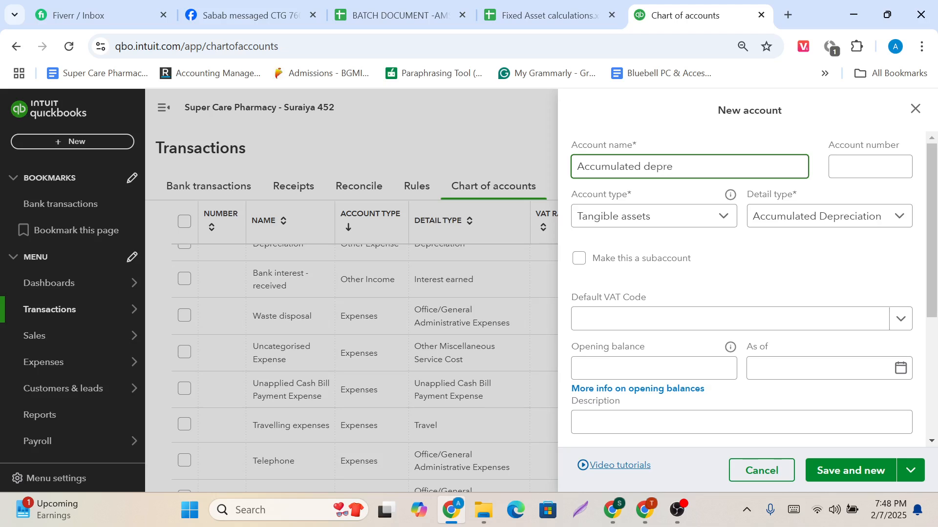
pyautogui.write('ciat')
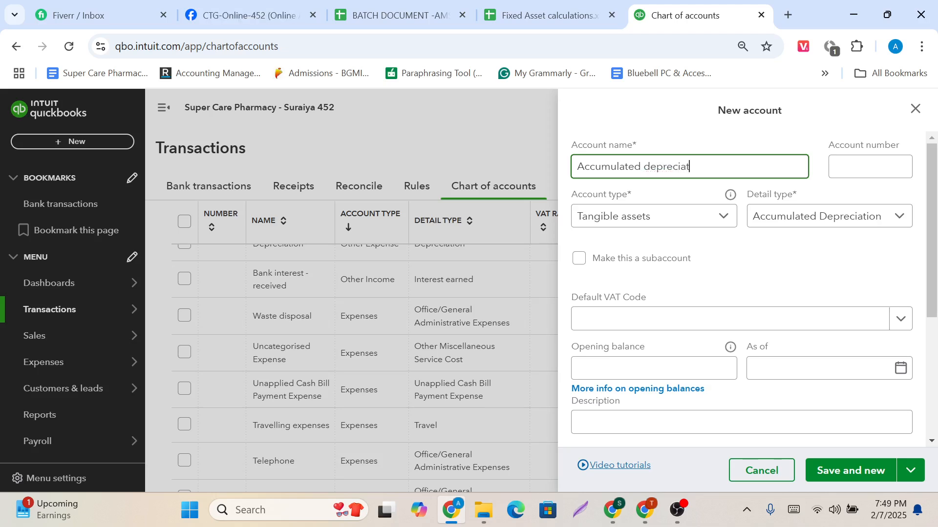
pyautogui.write('ion o')
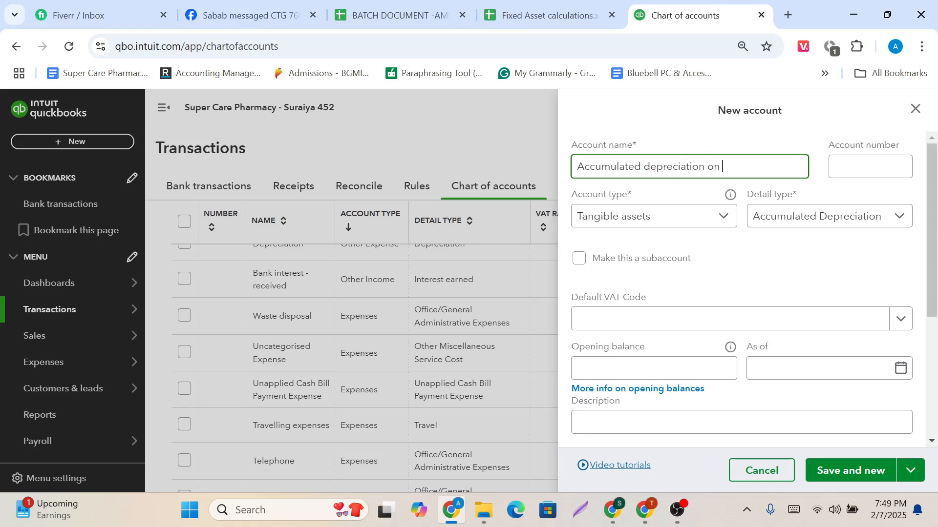
pyautogui.write('n')
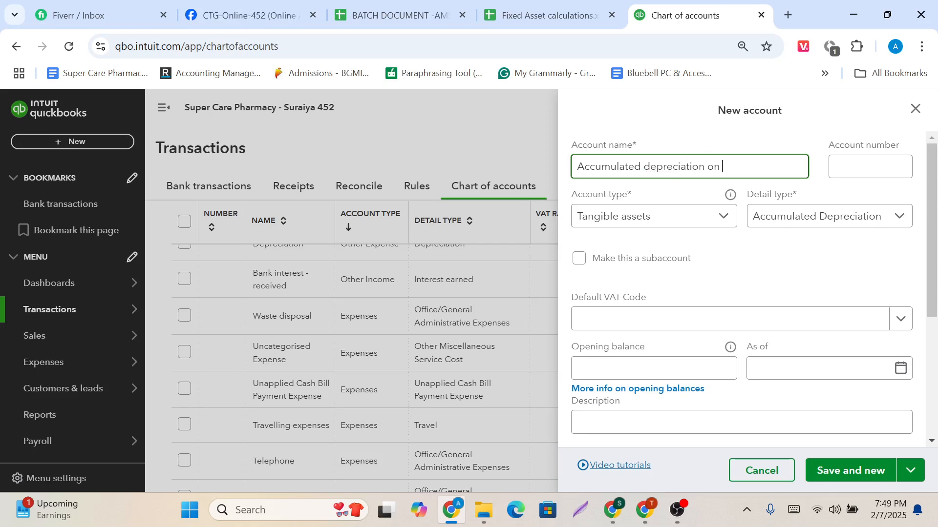
# Copy the Motor Vehicles category name from the Fixed Asset calculations spreadsheet and append it to the account name in QuickBooks.
pyautogui.click(506, 9)
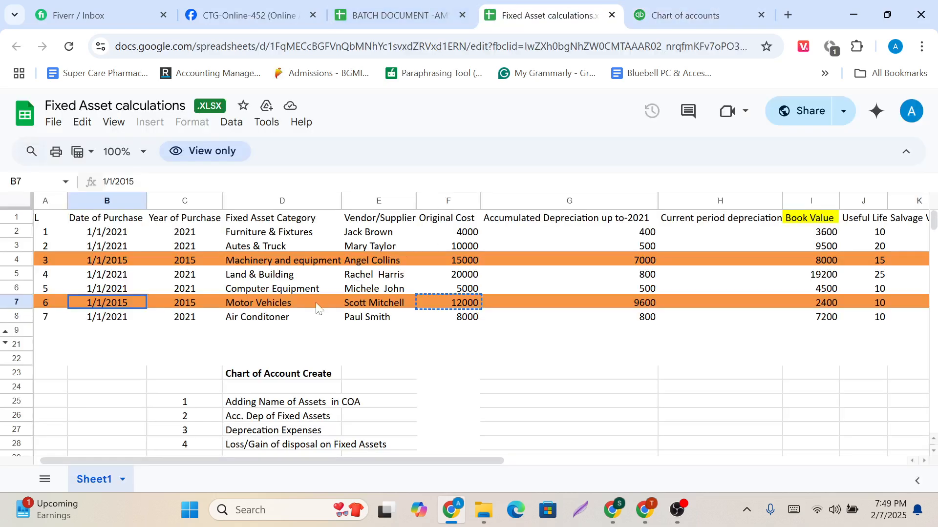
pyautogui.click(282, 304)
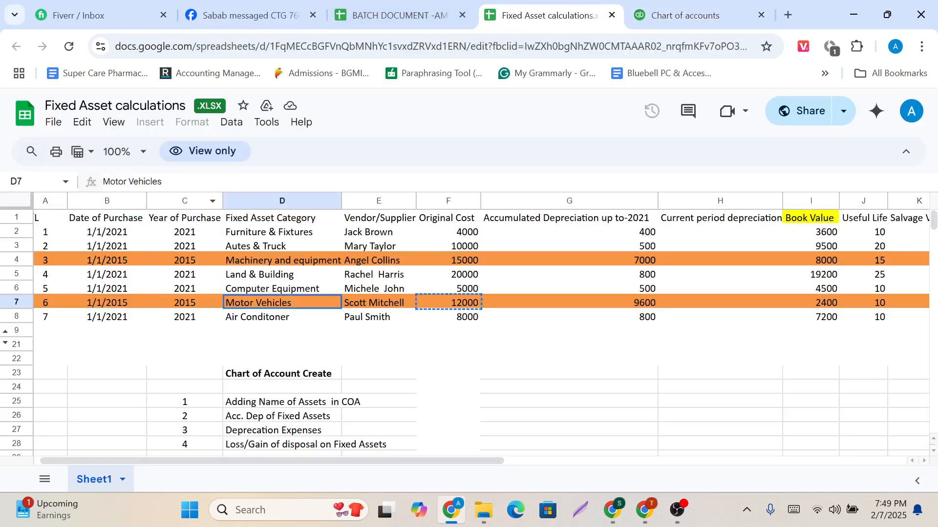
pyautogui.moveTo(182, 182); pyautogui.dragTo(103, 182)
pyautogui.hotkey('ctrl', 'c')
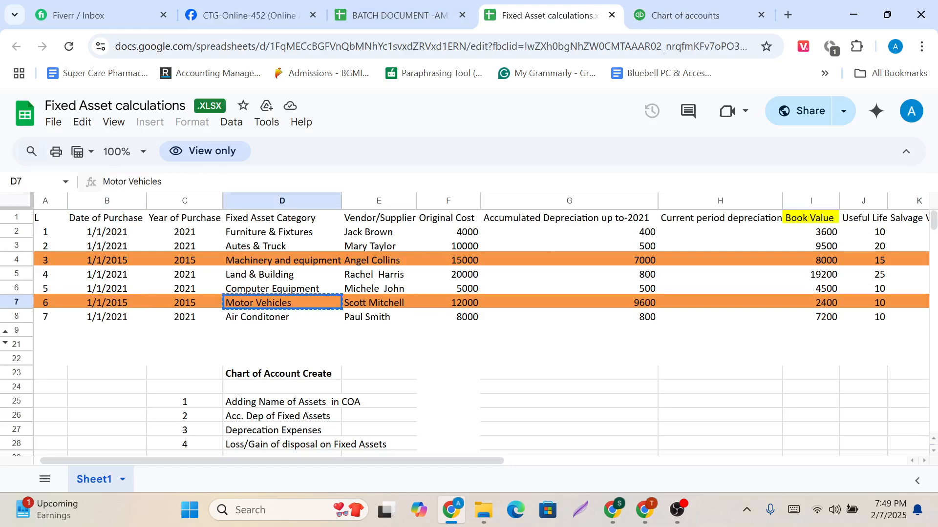
pyautogui.hotkey('alt', 'Tab')
pyautogui.hotkey('alt', 'Tab')
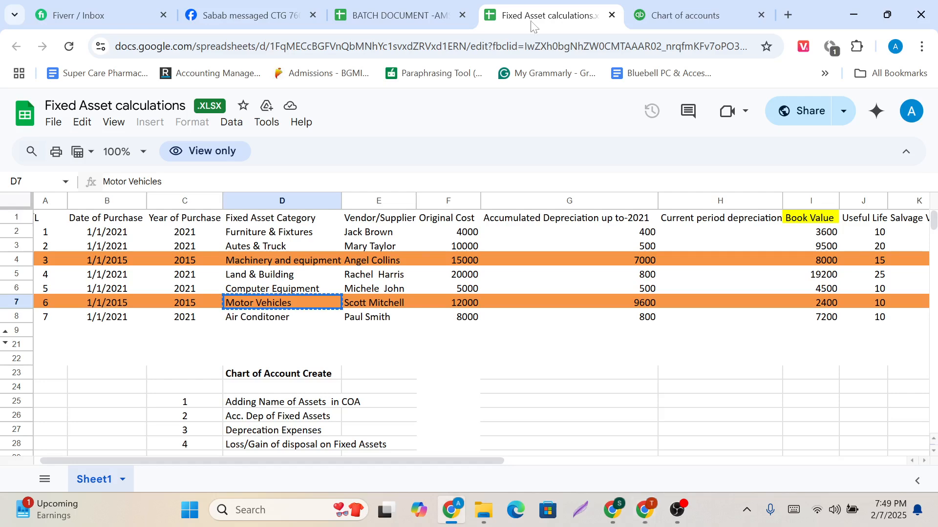
pyautogui.click(703, 14)
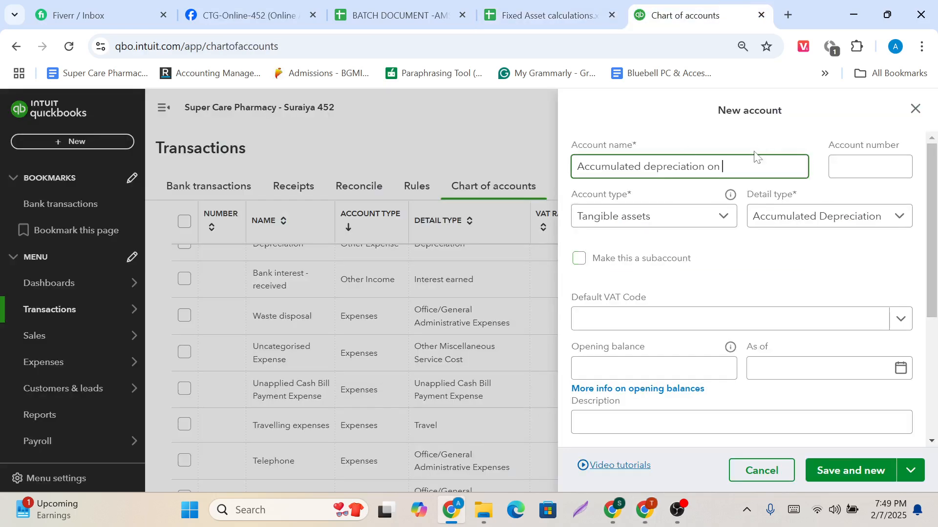
pyautogui.hotkey('ctrl', 'v')
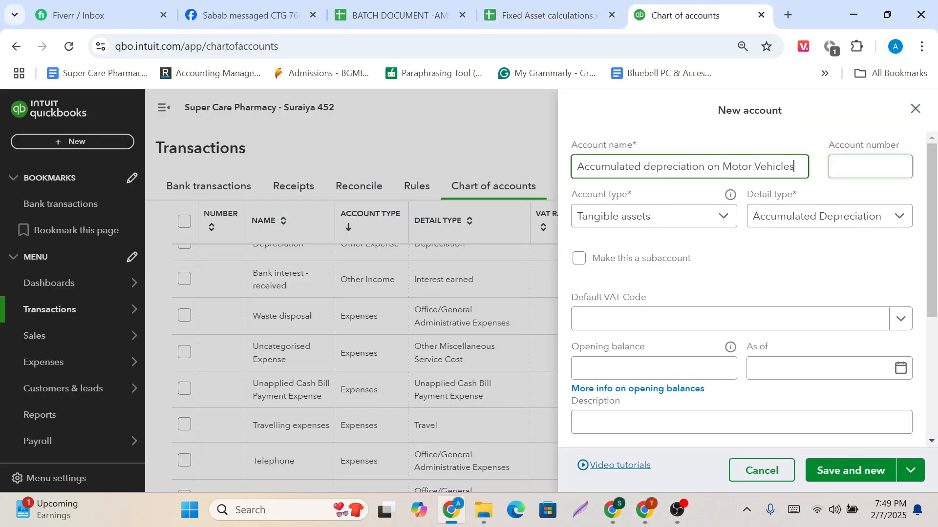
pyautogui.press('Tab')
# Make the account a subaccount of 1074 Motor Vehicles and assign it account number 1075.
pyautogui.scroll(-1, 713, 318)
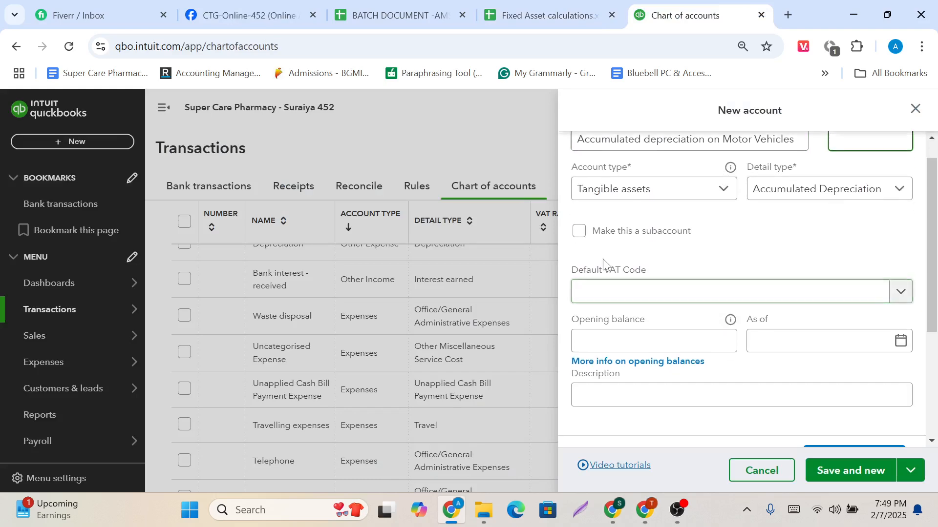
pyautogui.click(579, 234)
pyautogui.click(678, 280)
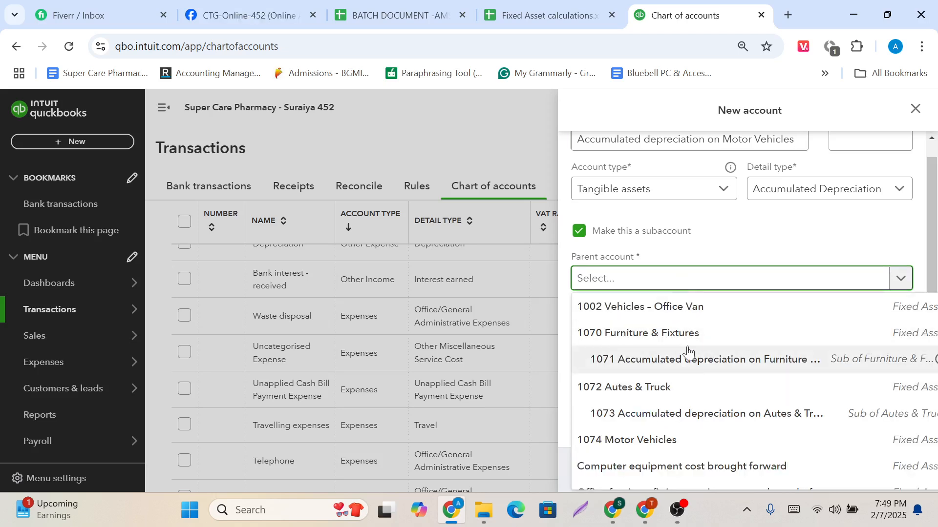
pyautogui.click(676, 441)
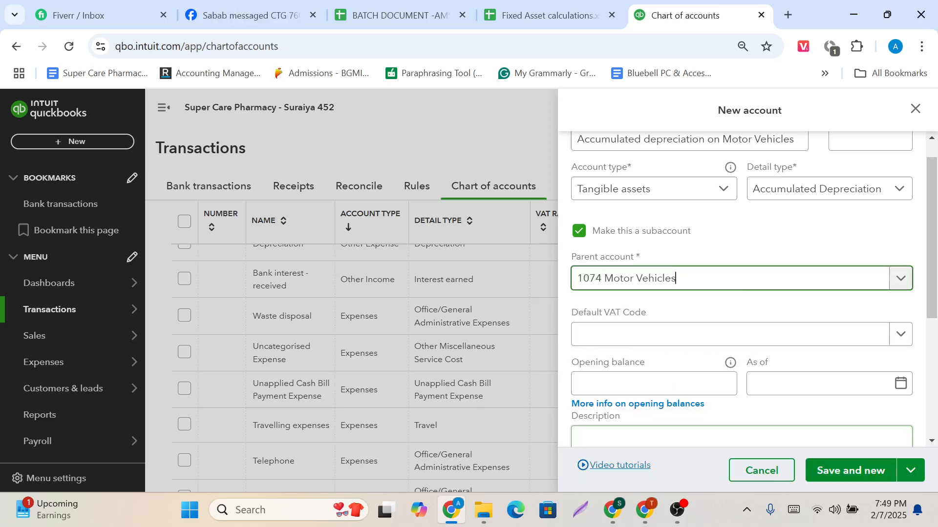
pyautogui.scroll(1, 749, 301)
pyautogui.click(859, 167)
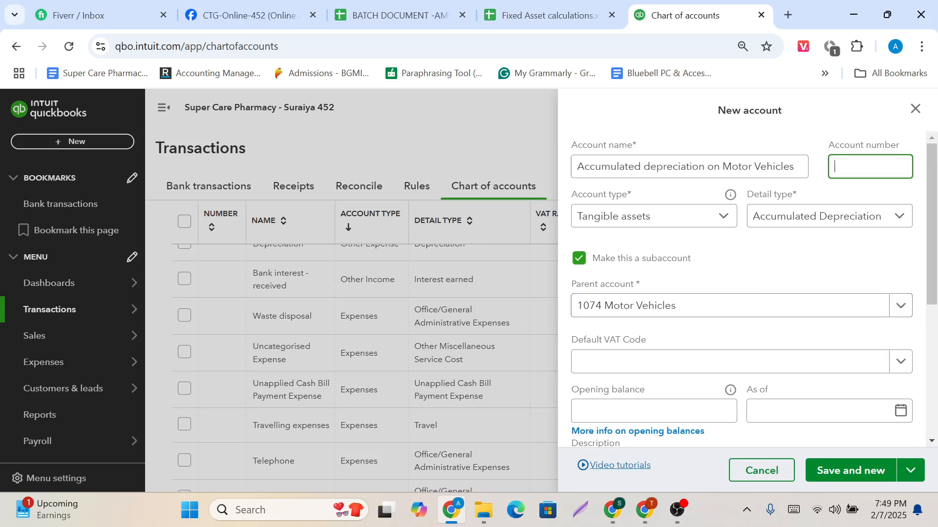
pyautogui.write('1075')
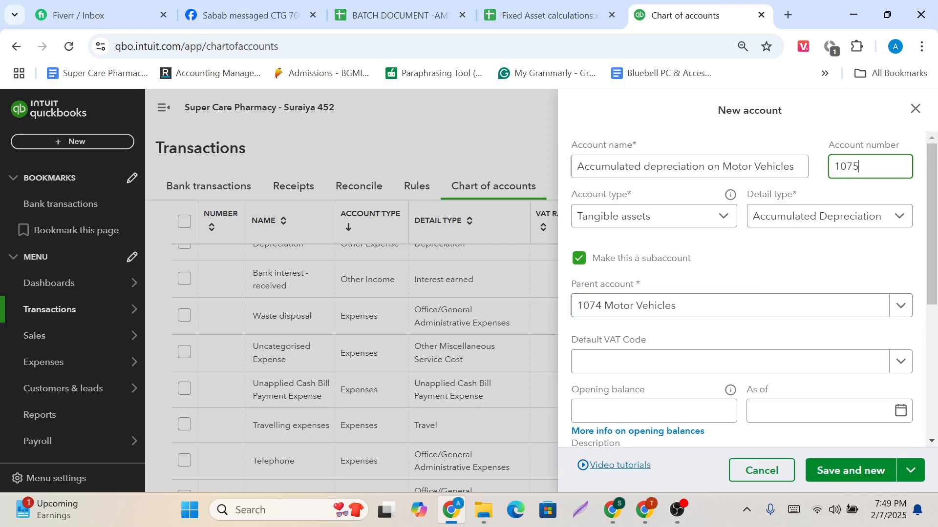
# Look up the Motor Vehicles accumulated depreciation in the spreadsheet and enter 9600 as the account's opening balance.
pyautogui.scroll(-2, 747, 293)
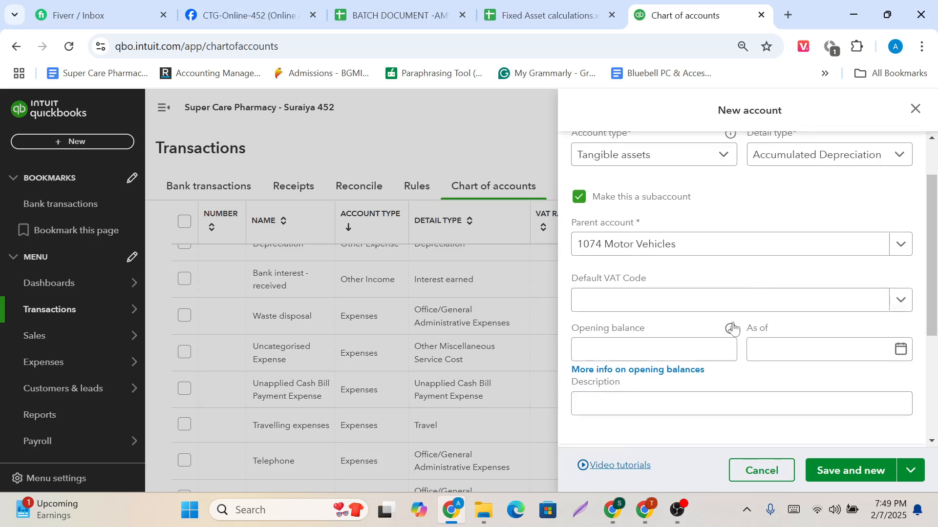
pyautogui.click(704, 353)
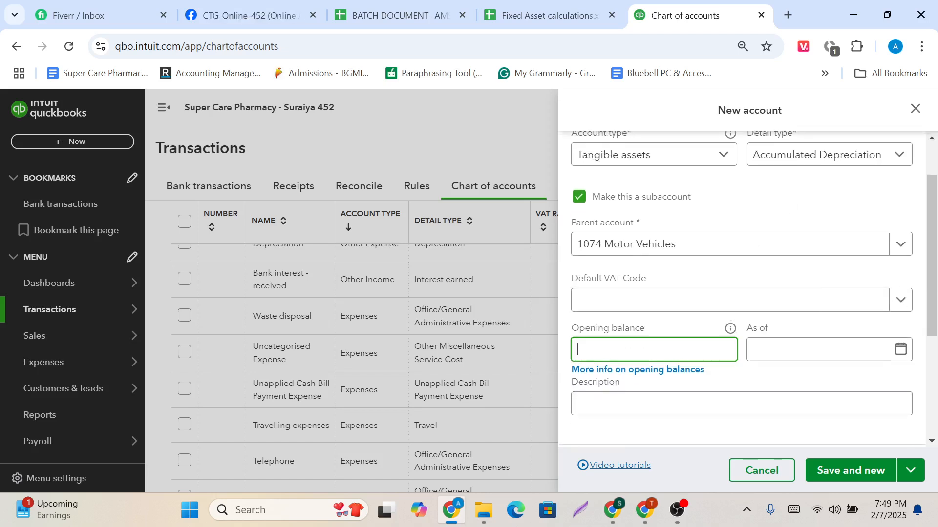
pyautogui.click(535, 6)
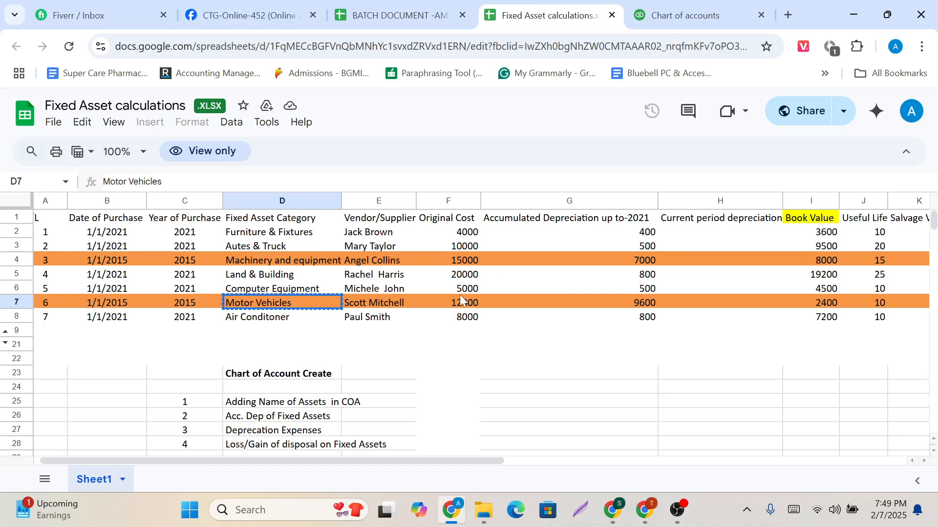
pyautogui.click(617, 303)
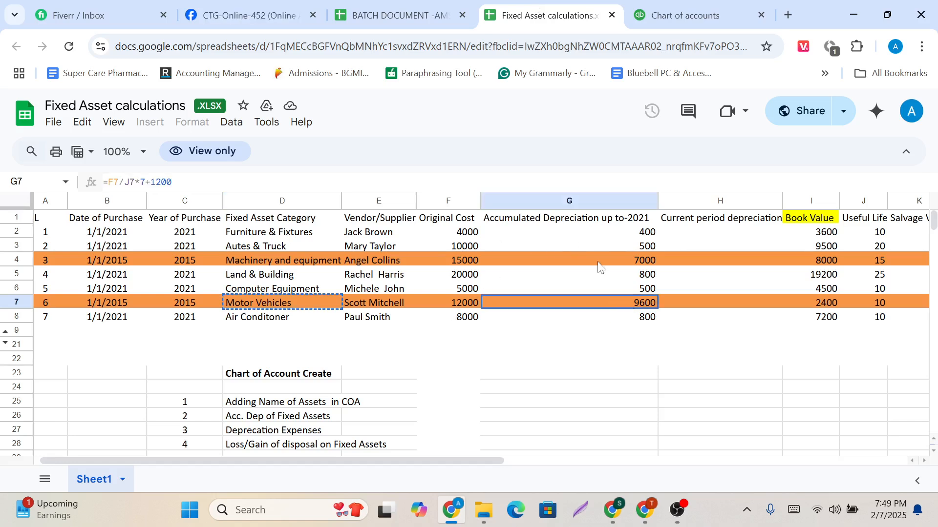
pyautogui.click(660, 4)
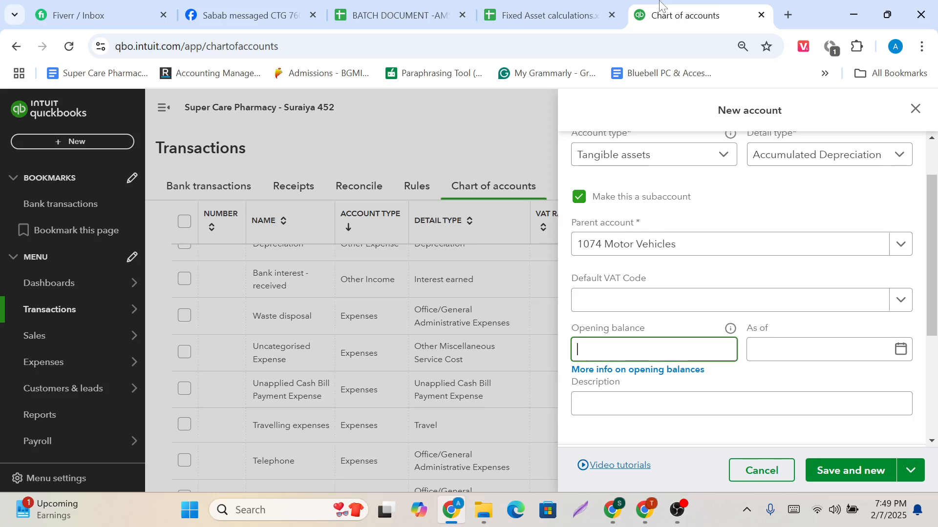
pyautogui.write('9600')
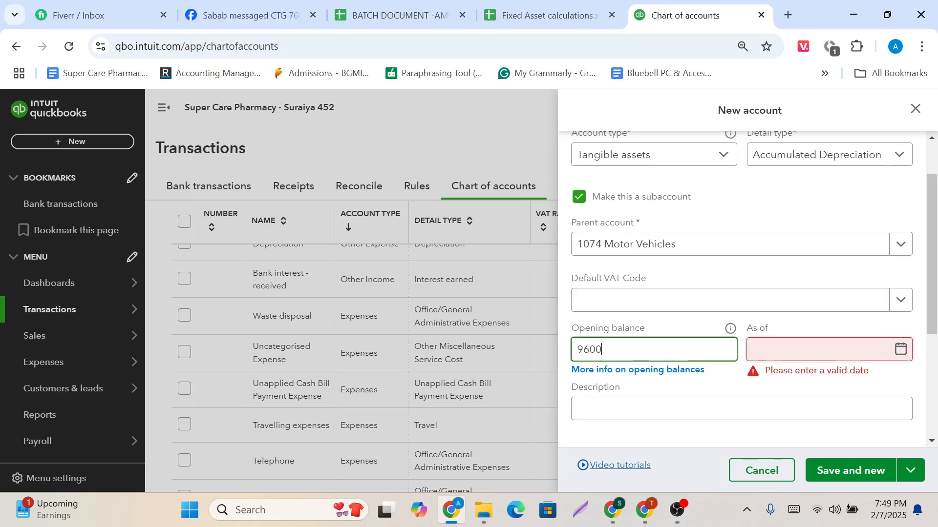
pyautogui.press('Tab')
# Pick 7 February 2025 as the opening balance's as-of date and change its year to 2021.
pyautogui.click(904, 357)
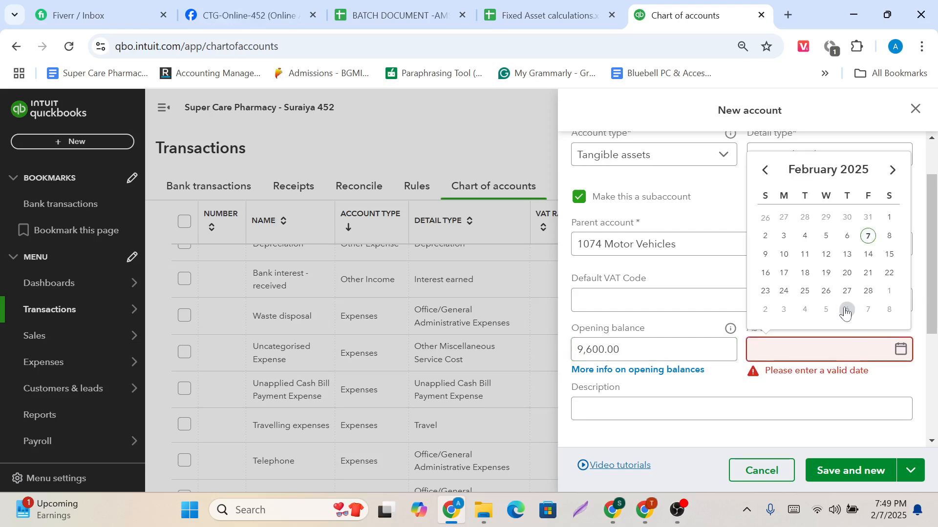
pyautogui.click(866, 240)
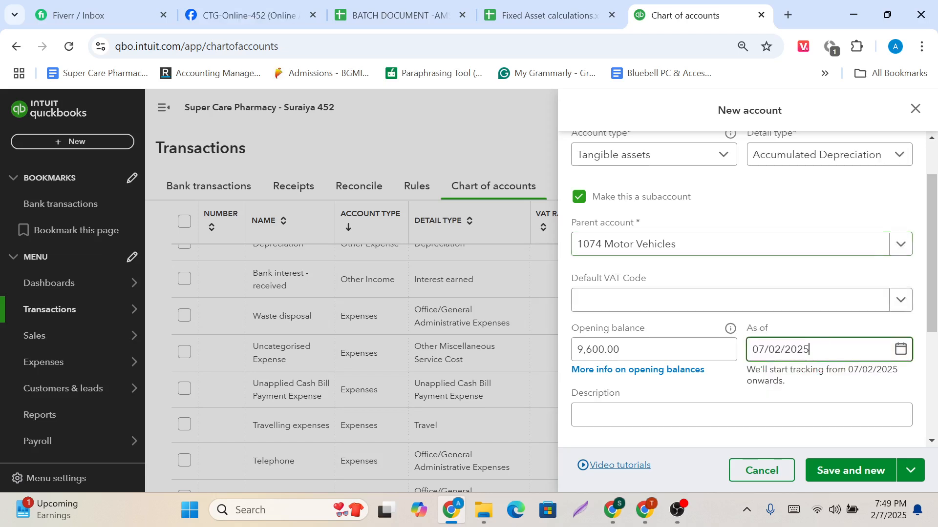
pyautogui.hotkey('ctrl', 'a')
pyautogui.press('Right')
pyautogui.press('BackSpace')
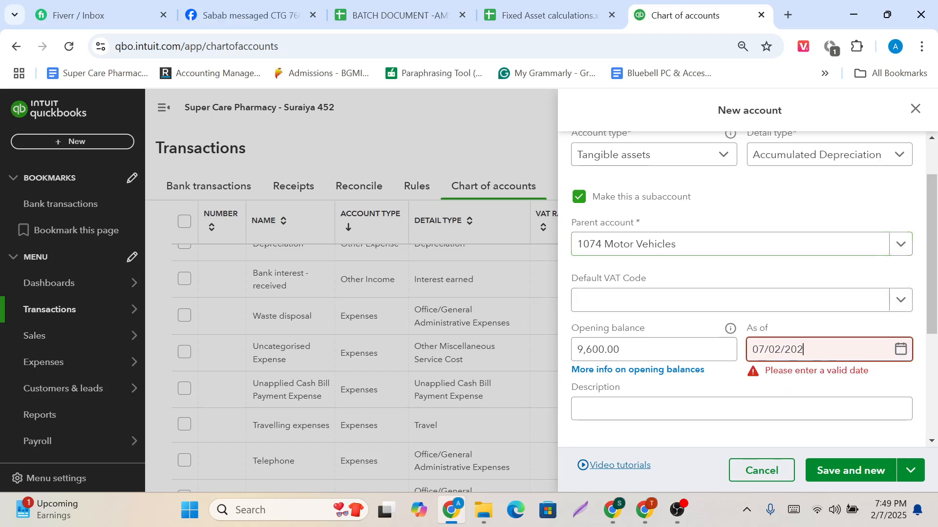
pyautogui.write('1')
# Change the as-of date's month to 12 and its day to 31.
pyautogui.doubleClick(781, 350)
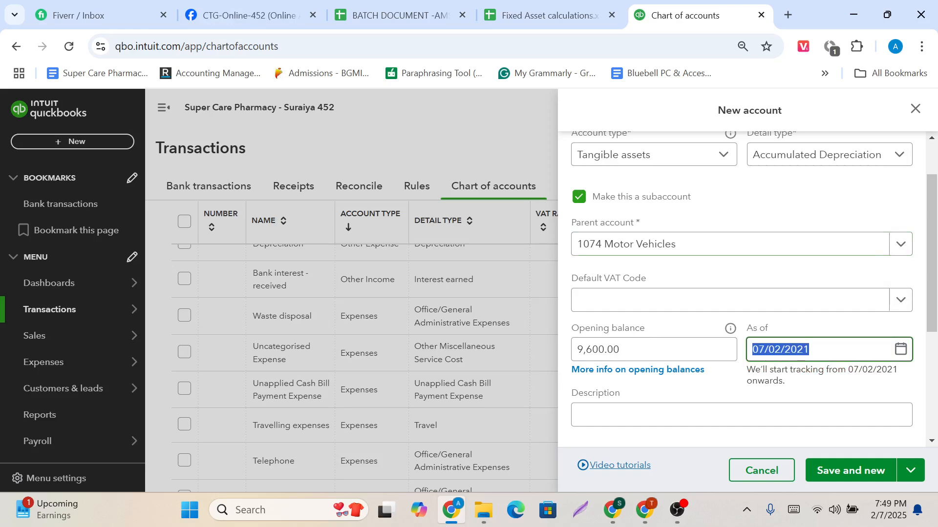
pyautogui.click(781, 350)
pyautogui.press('BackSpace')
pyautogui.press('BackSpace')
pyautogui.write('12')
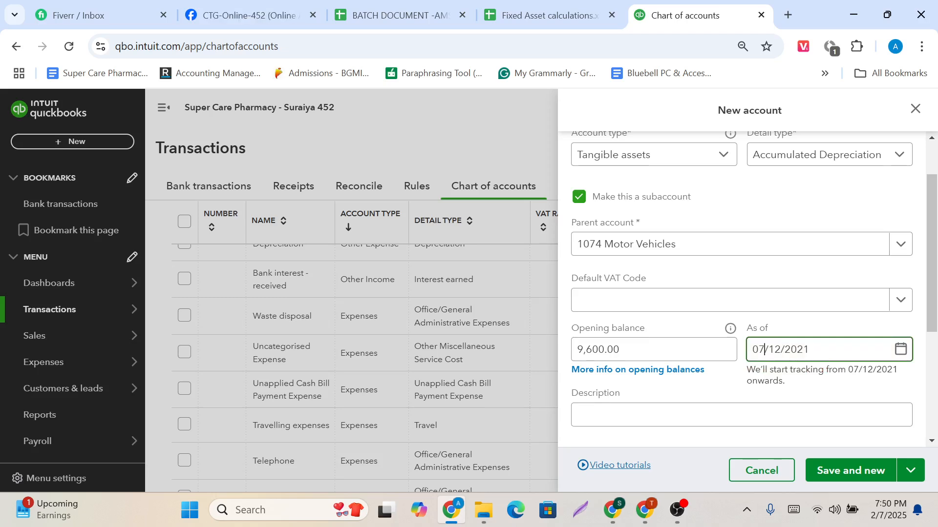
pyautogui.doubleClick(765, 350)
pyautogui.click(764, 349)
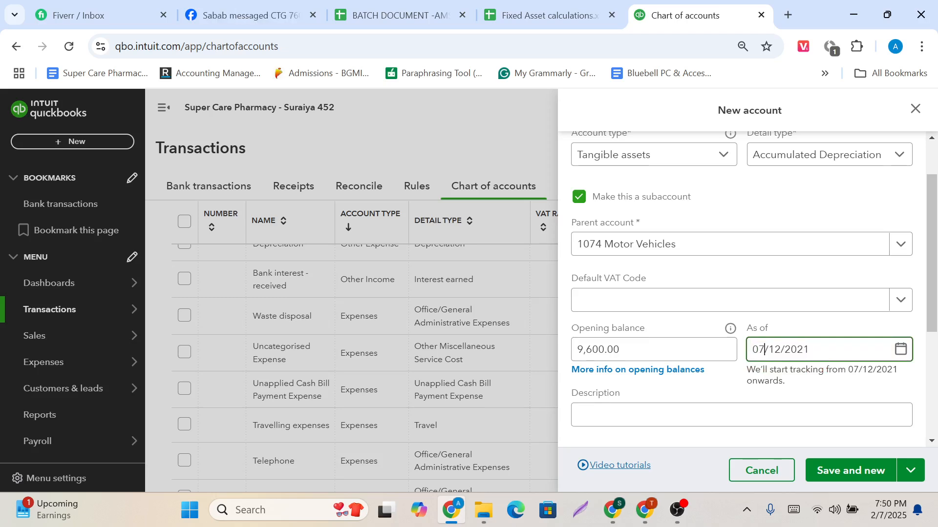
pyautogui.press('BackSpace')
pyautogui.press('BackSpace')
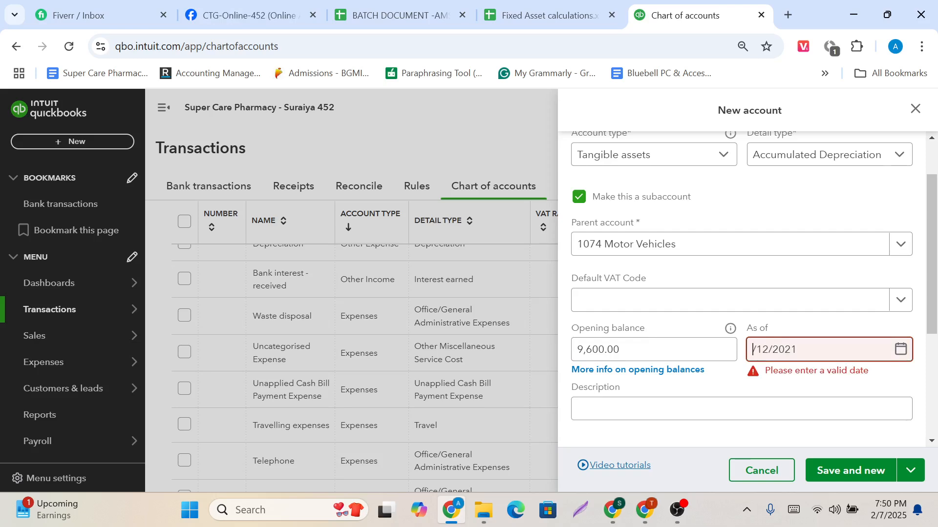
pyautogui.write('31')
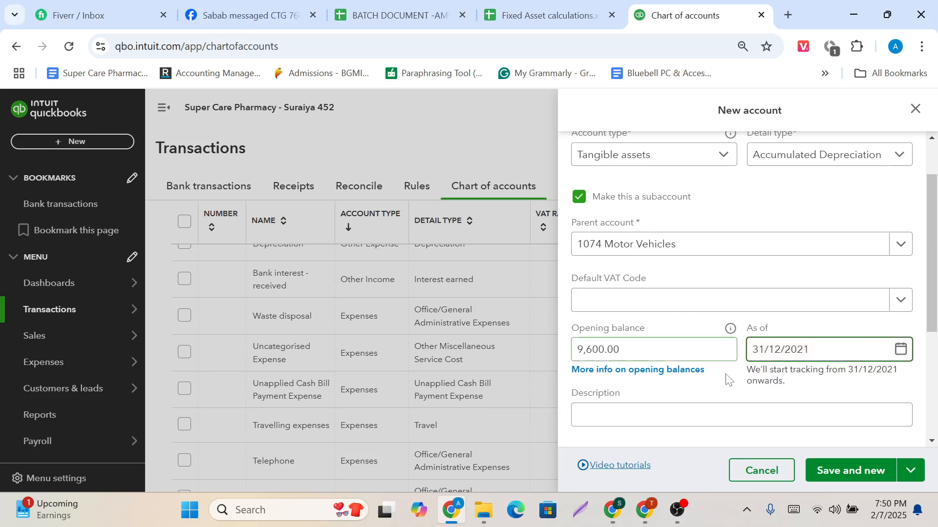
# Review the Accumulated depreciation on Motor Vehicles account details, save the account, and close the blank new account form.
pyautogui.scroll(2, 707, 377)
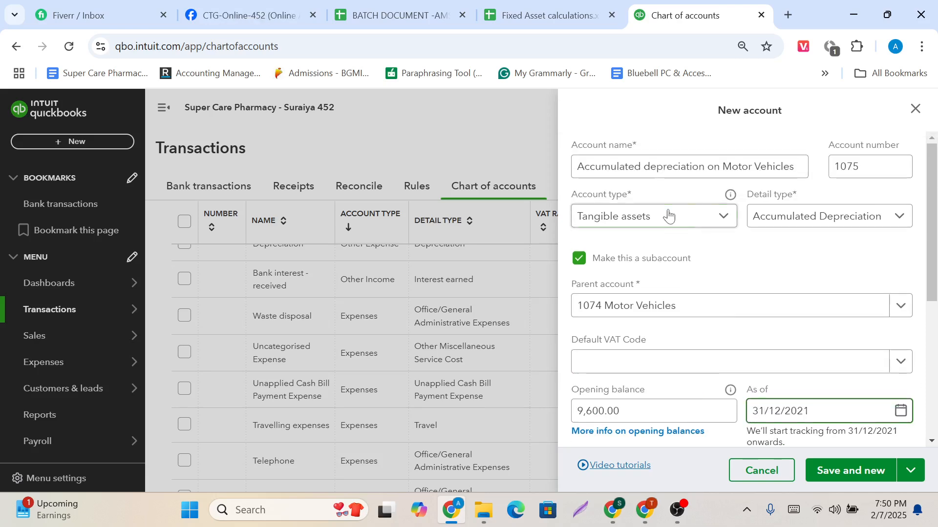
pyautogui.scroll(-5, 753, 278)
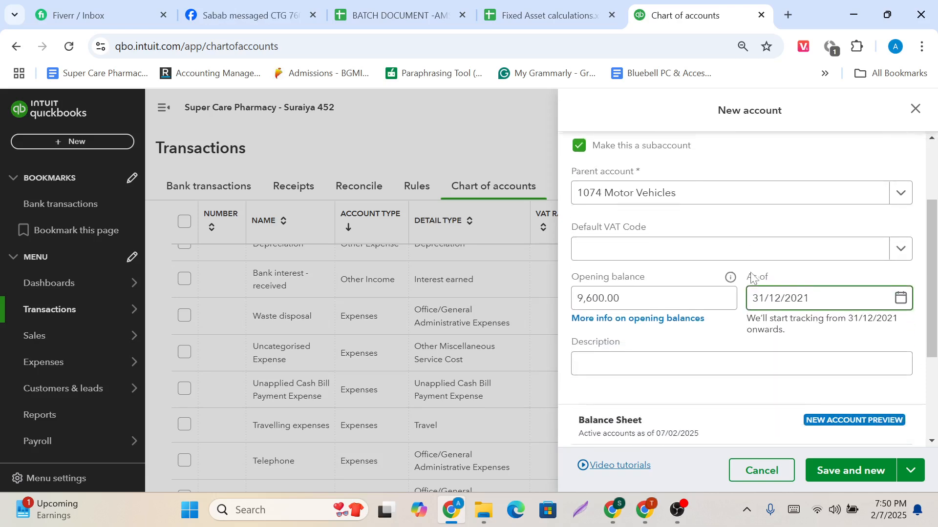
pyautogui.scroll(5, 753, 278)
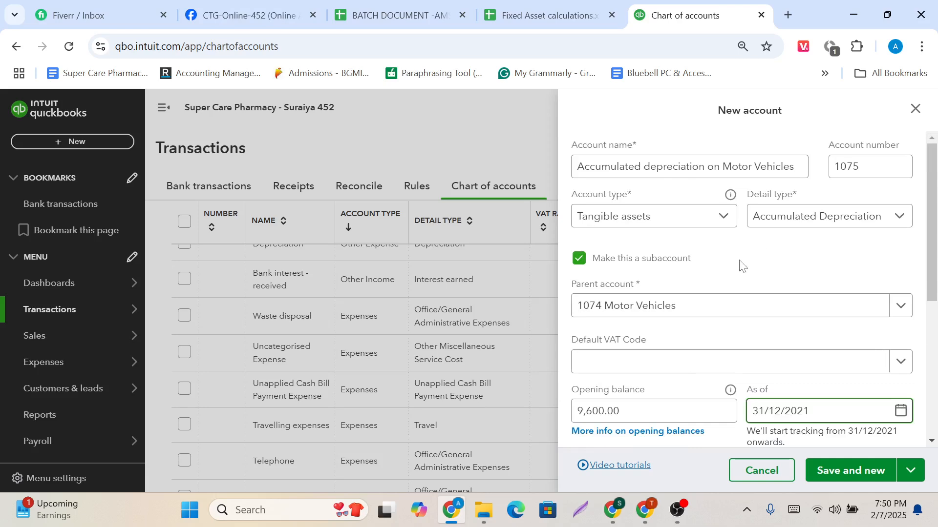
pyautogui.click(857, 469)
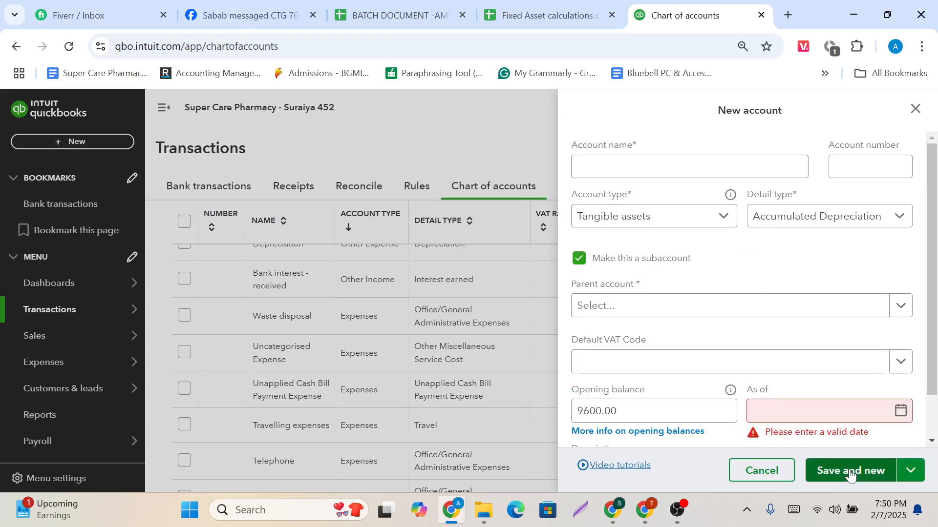
pyautogui.click(915, 109)
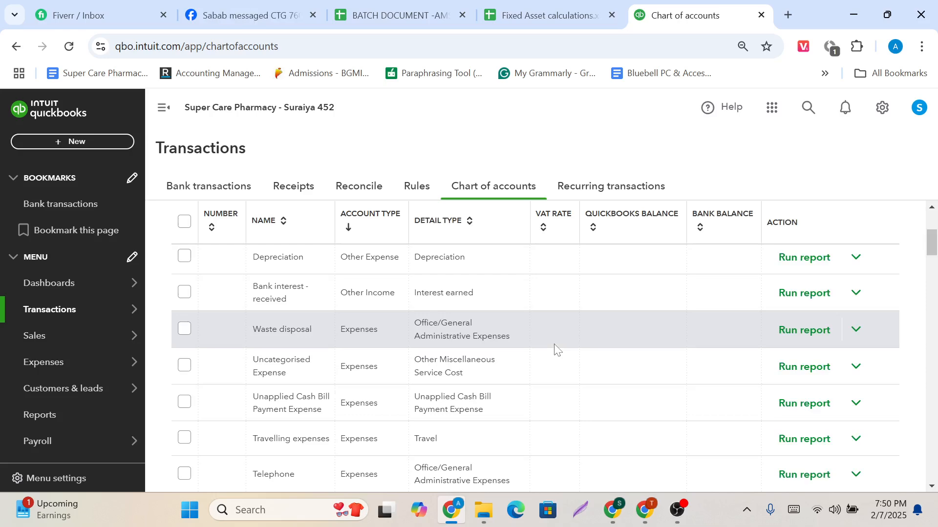
# Leave the chart of accounts and open the Reports page.
pyautogui.scroll(4, 555, 350)
pyautogui.scroll(-3, 426, 382)
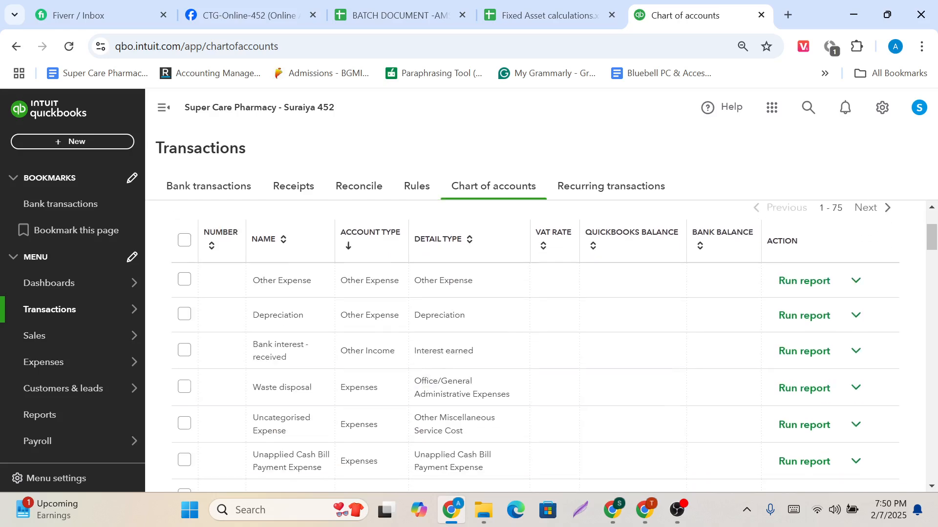
pyautogui.scroll(3, 230, 300)
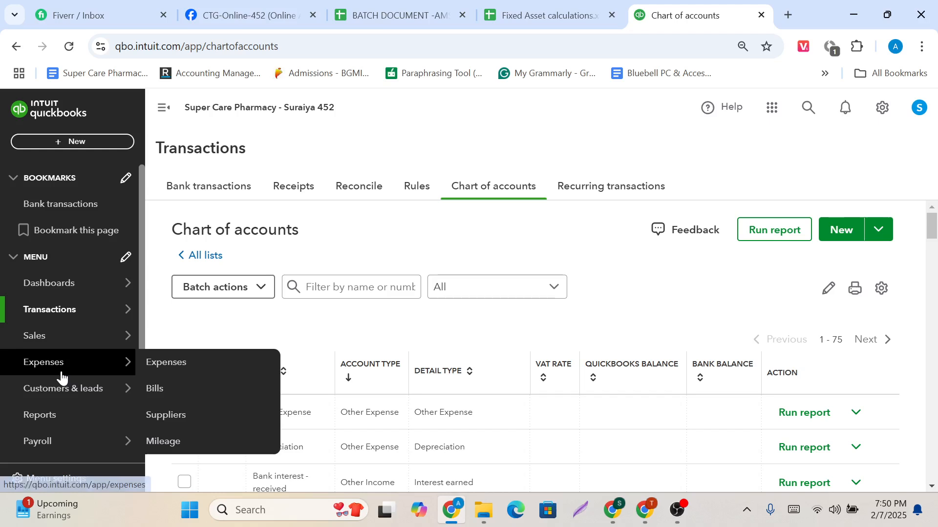
pyautogui.scroll(-2, 62, 377)
pyautogui.moveTo(61, 377)
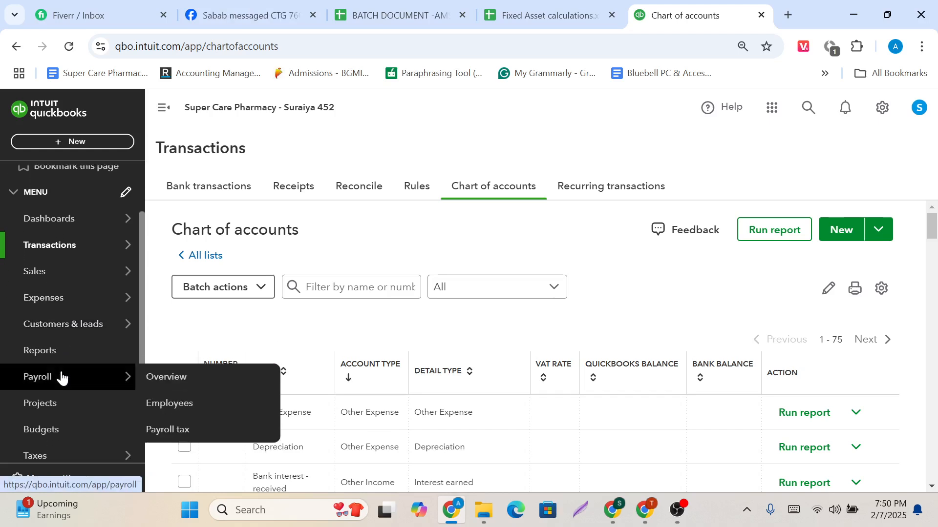
pyautogui.scroll(-1, 61, 377)
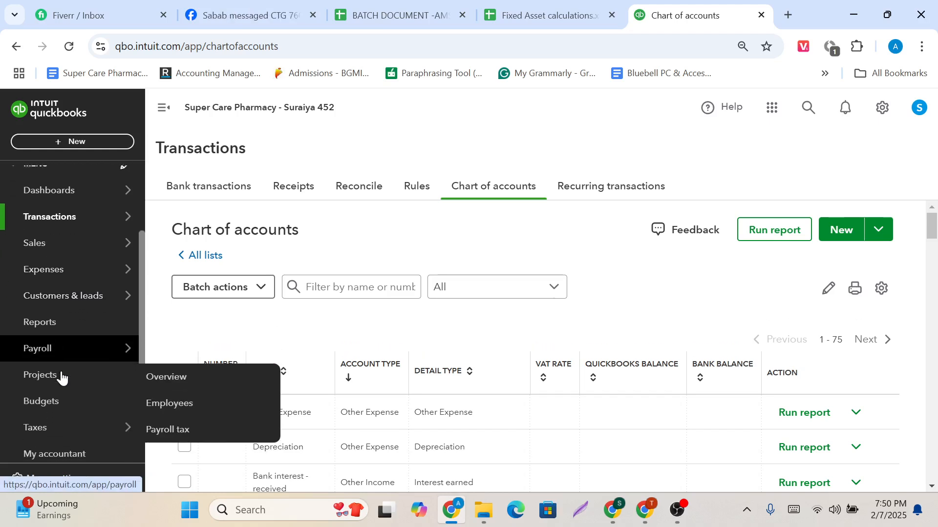
pyautogui.click(56, 316)
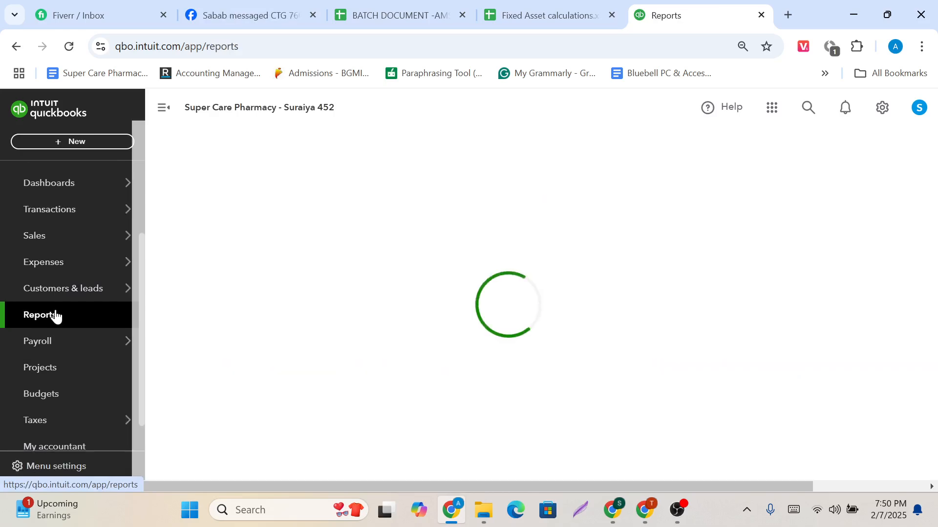
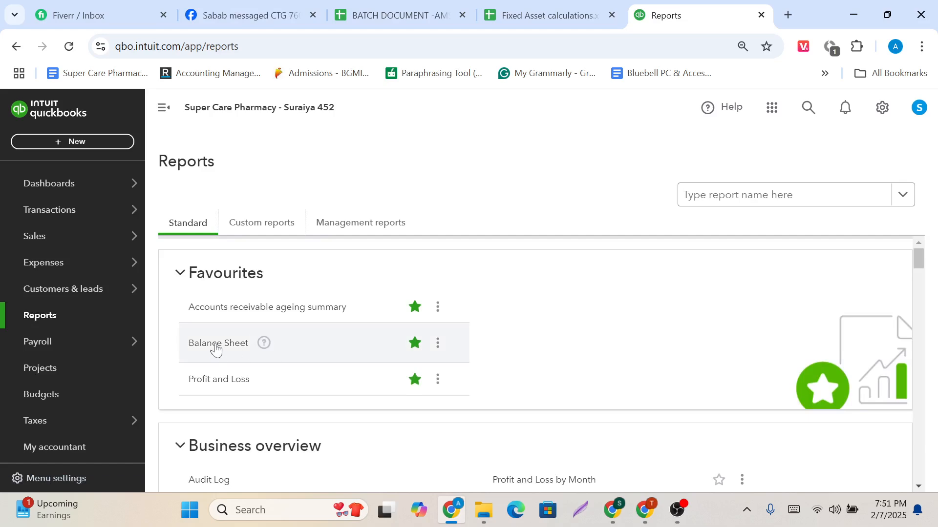
# Open the Balance Sheet report, run it for All Dates, and view its fixed asset section.
pyautogui.click(216, 344)
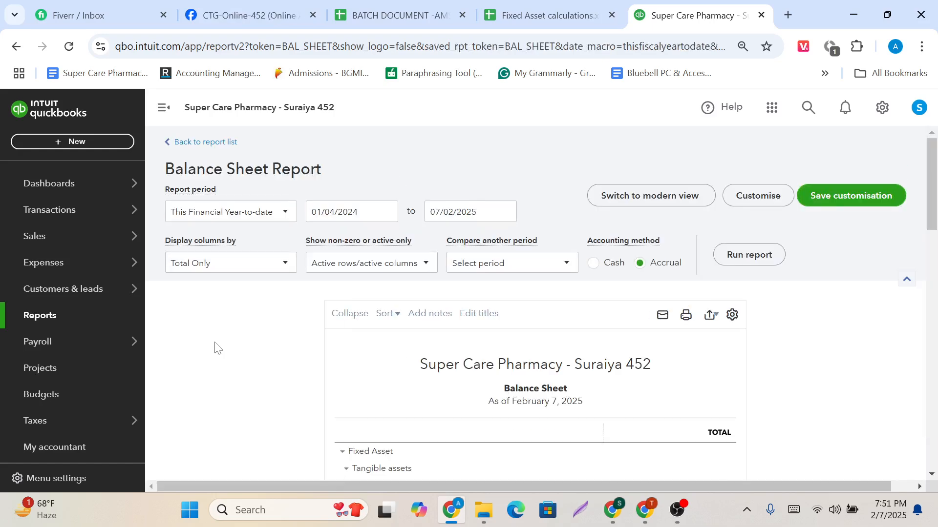
pyautogui.click(287, 214)
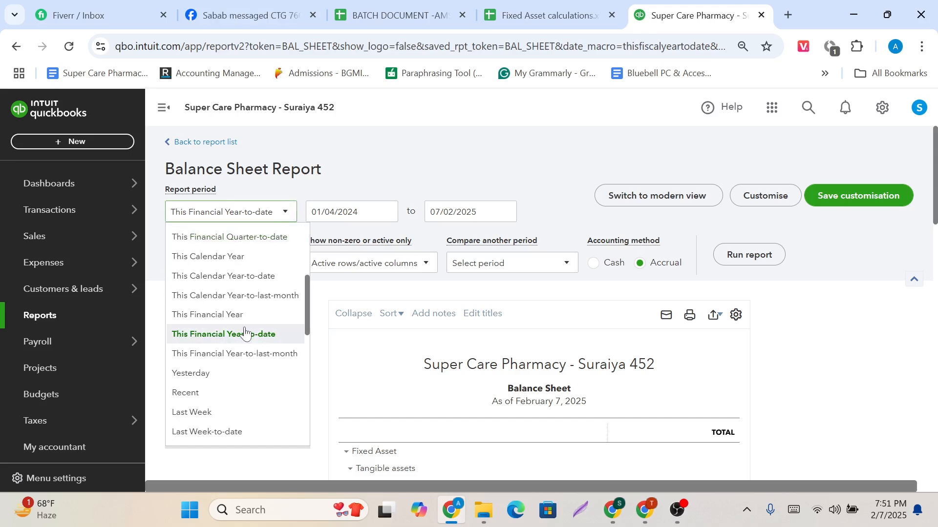
pyautogui.scroll(5, 244, 331)
pyautogui.click(241, 238)
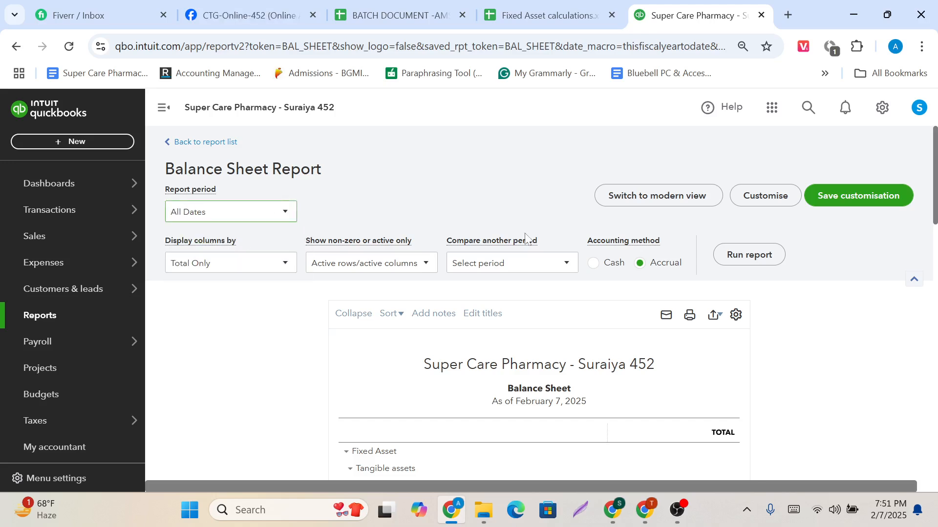
pyautogui.click(743, 254)
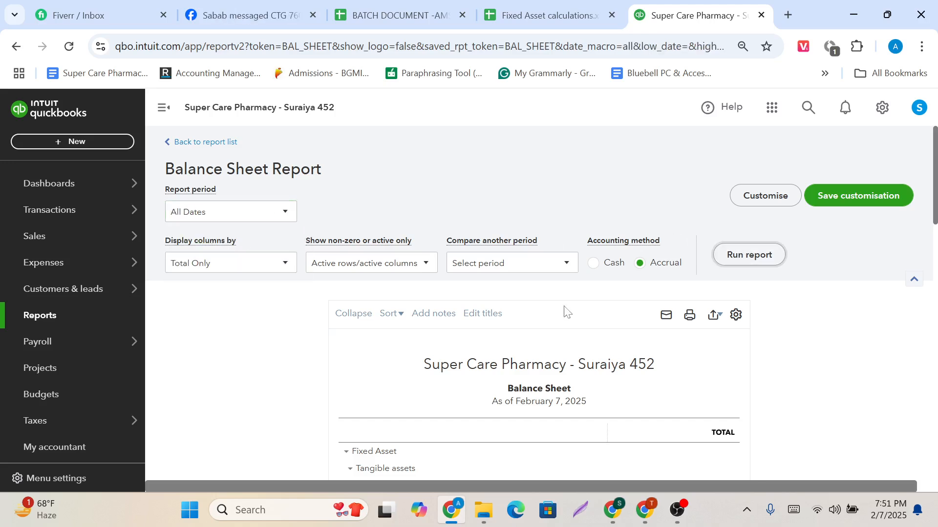
pyautogui.scroll(-3, 521, 331)
pyautogui.scroll(-1, 521, 331)
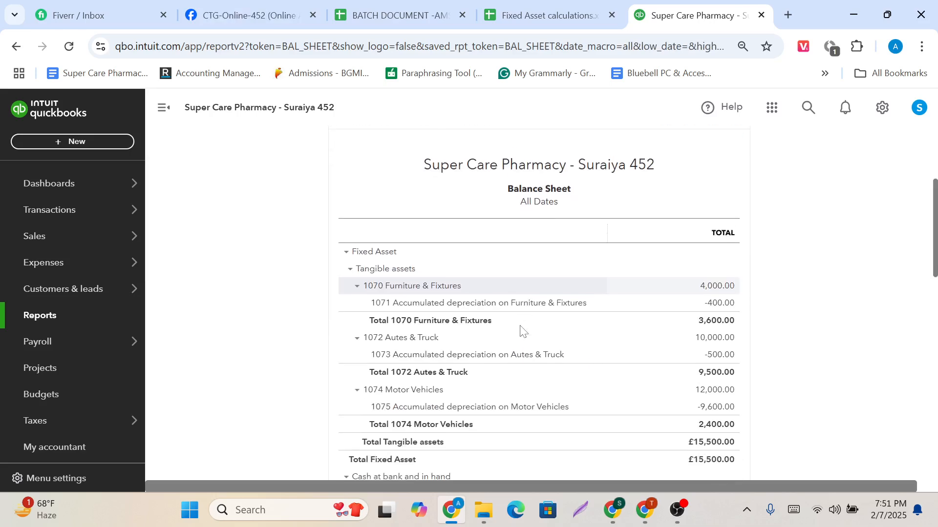
pyautogui.scroll(1, 520, 331)
pyautogui.scroll(-2, 504, 234)
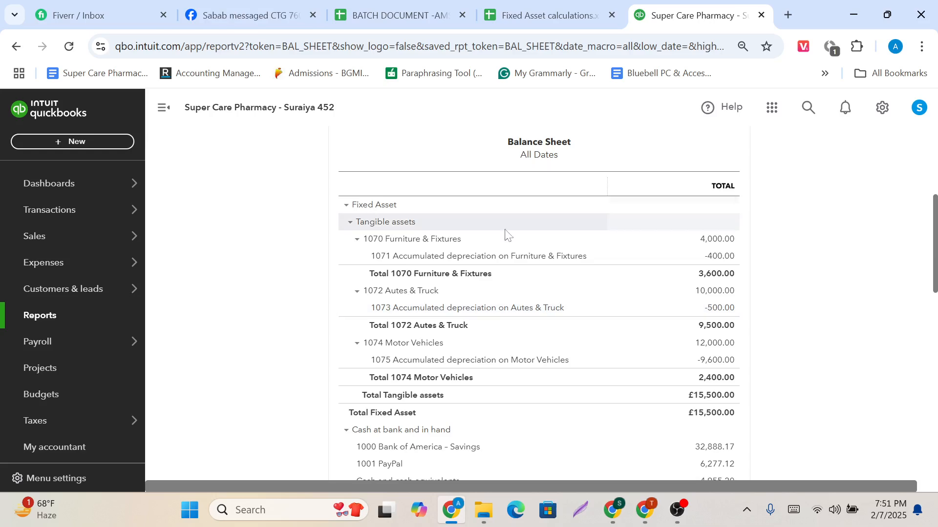
# Start a Lightshot screen capture covering the Balance Sheet's fixed asset section.
pyautogui.click(748, 515)
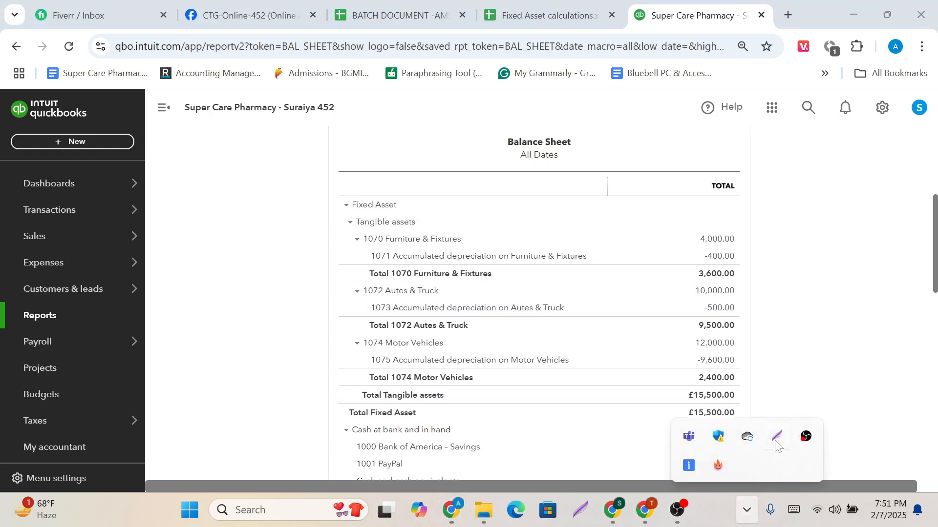
pyautogui.click(776, 443)
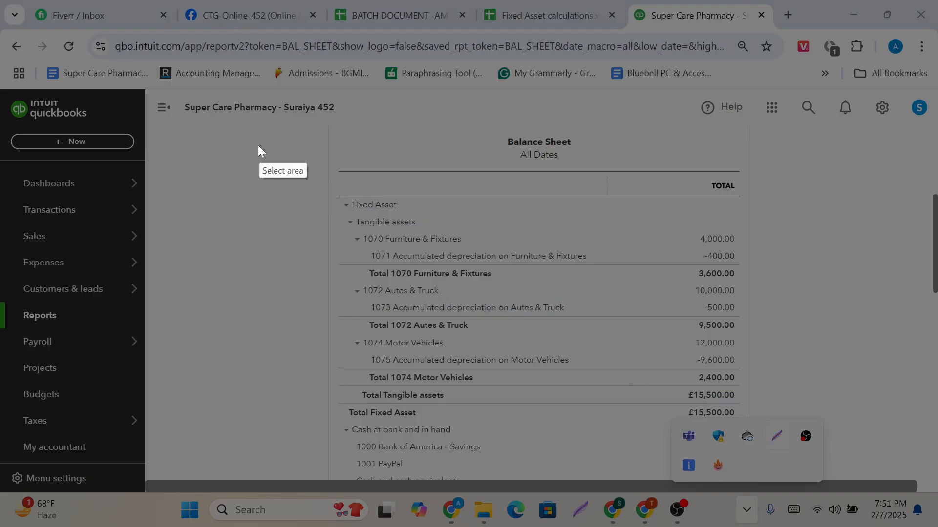
pyautogui.moveTo(235, 119); pyautogui.dragTo(787, 395)
pyautogui.moveTo(824, 442); pyautogui.dragTo(878, 523)
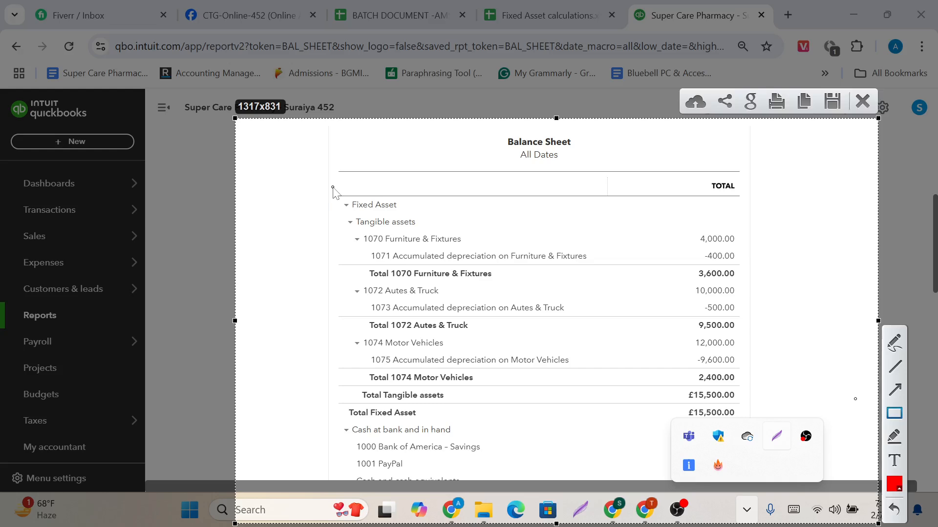
# Outline Fixed Asset, Tangible assets, Furniture & Fixtures with its accumulated depreciation, and their amounts in red rectangles on the capture.
pyautogui.moveTo(332, 188); pyautogui.dragTo(411, 210)
pyautogui.moveTo(343, 215); pyautogui.dragTo(426, 228)
pyautogui.moveTo(349, 233); pyautogui.dragTo(465, 246)
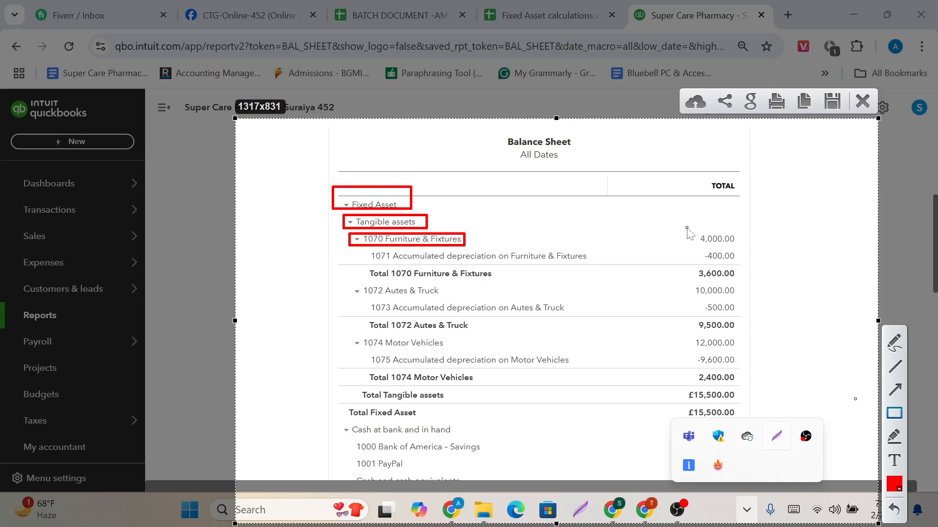
pyautogui.moveTo(687, 227); pyautogui.dragTo(742, 249)
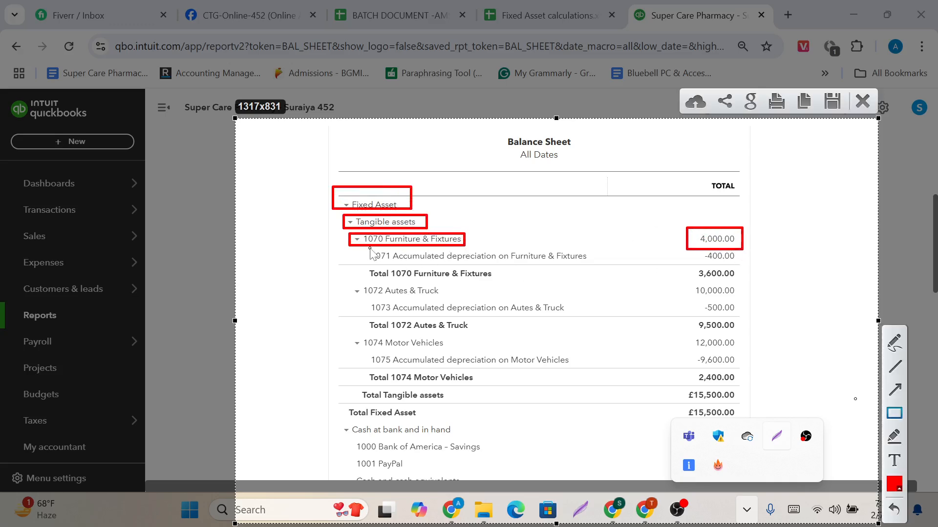
pyautogui.moveTo(370, 248)
pyautogui.mouseDown()
pyautogui.moveTo(472, 267)
pyautogui.moveTo(604, 265)
pyautogui.mouseUp()
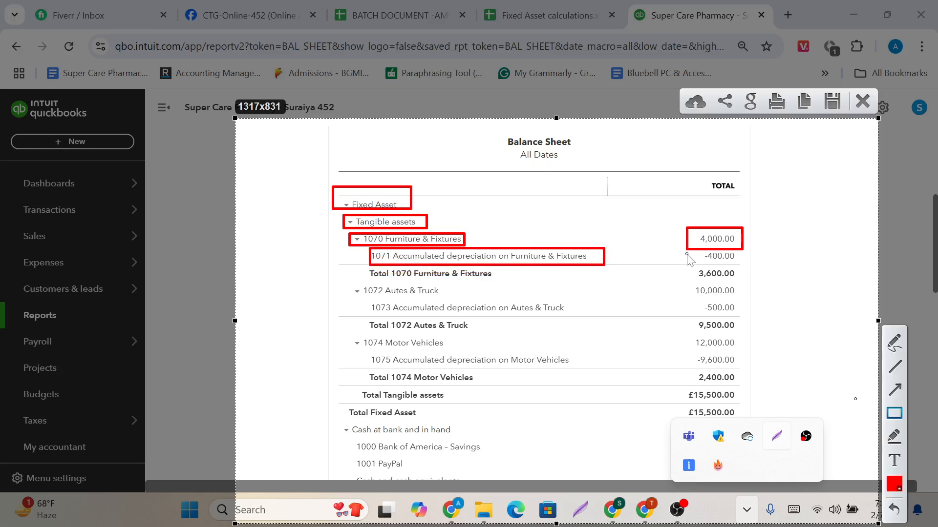
pyautogui.moveTo(702, 248); pyautogui.dragTo(744, 264)
pyautogui.moveTo(684, 267)
pyautogui.mouseDown()
pyautogui.moveTo(708, 284)
pyautogui.moveTo(743, 282)
pyautogui.mouseUp()
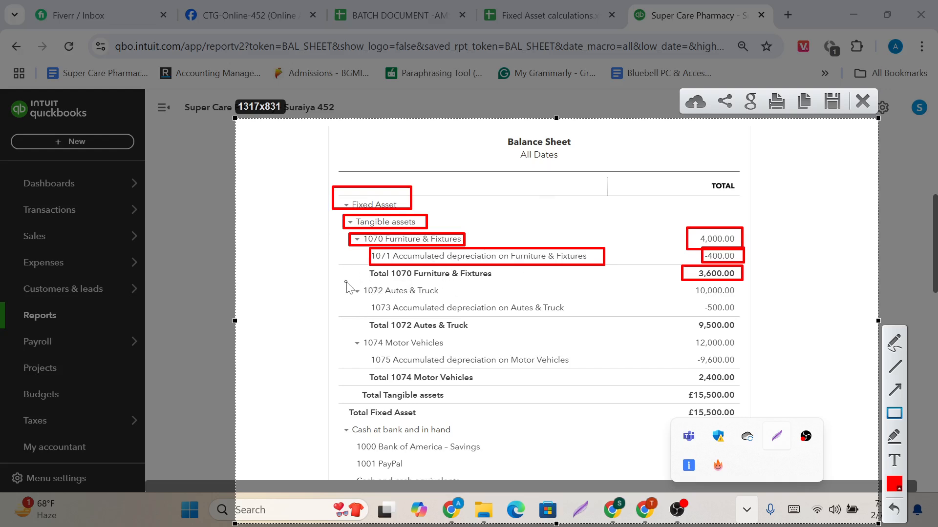
# Outline the Autes & Truck accounts and net total plus the tangible and fixed asset totals in red, and discard the capture.
pyautogui.moveTo(346, 283); pyautogui.dragTo(458, 299)
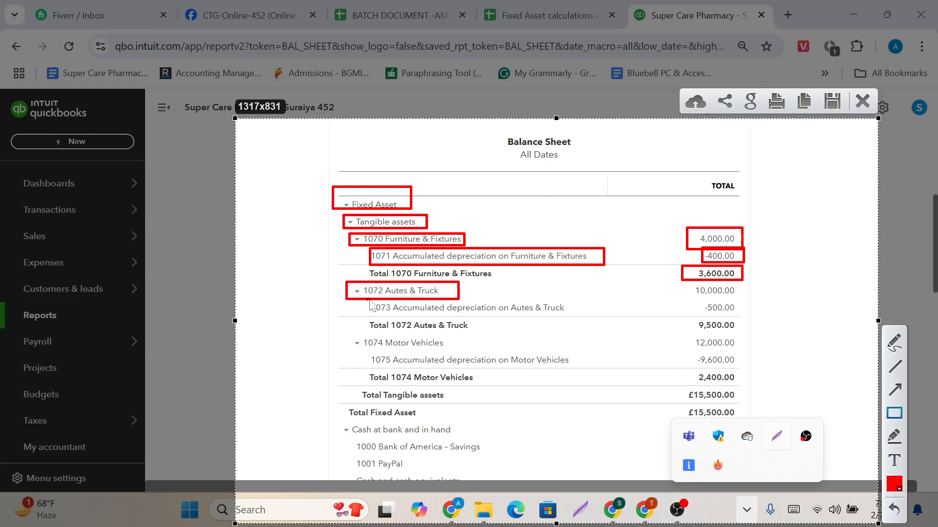
pyautogui.moveTo(370, 299); pyautogui.dragTo(576, 320)
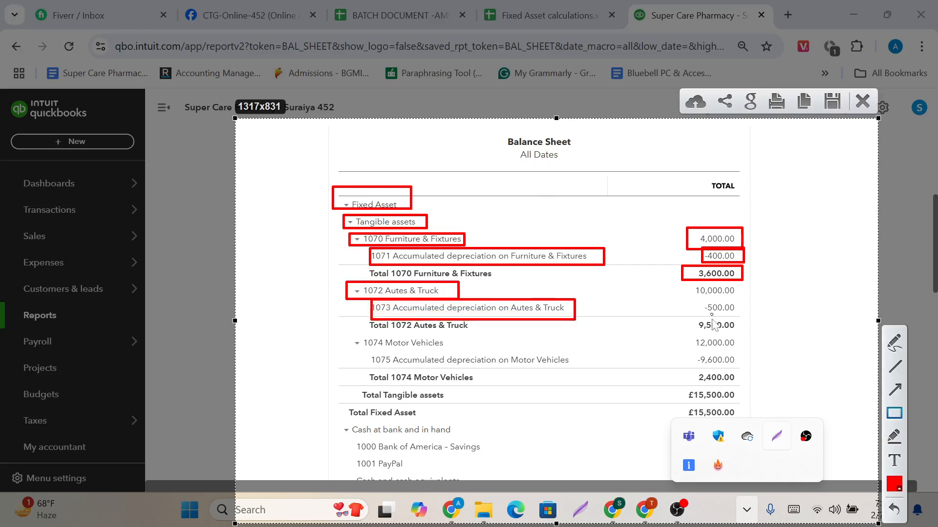
pyautogui.moveTo(699, 317); pyautogui.dragTo(750, 335)
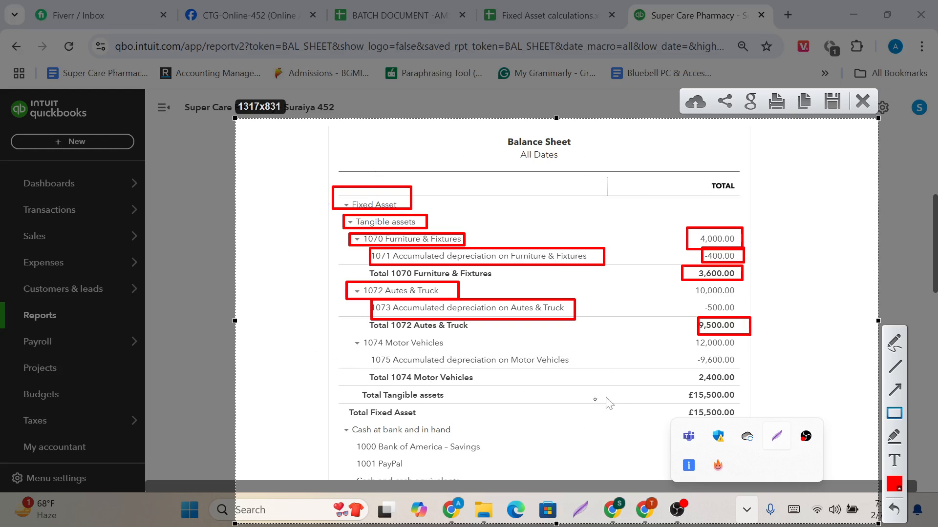
pyautogui.moveTo(681, 388); pyautogui.dragTo(741, 407)
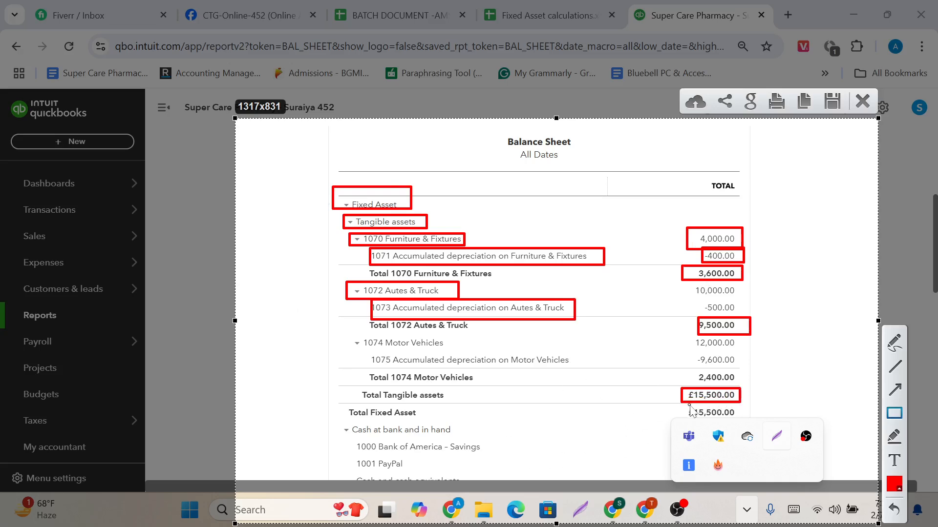
pyautogui.moveTo(677, 405); pyautogui.dragTo(739, 419)
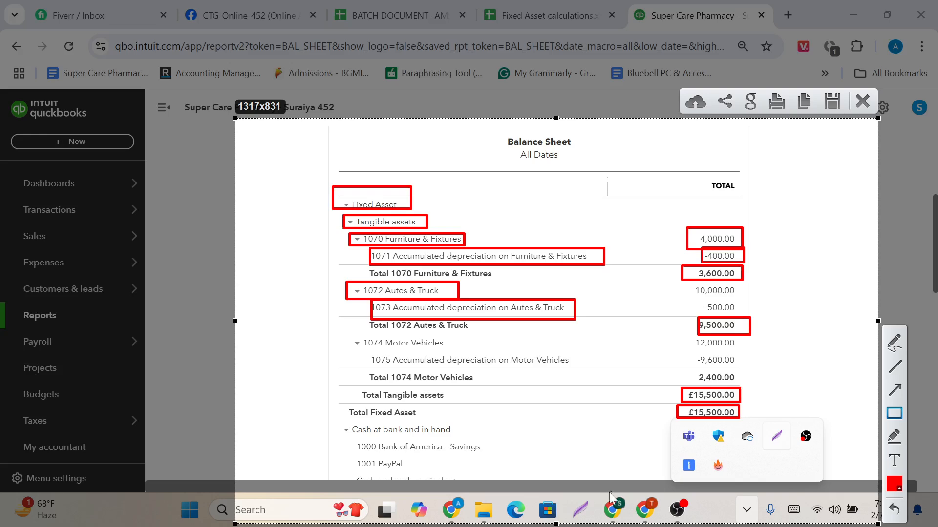
pyautogui.click(863, 101)
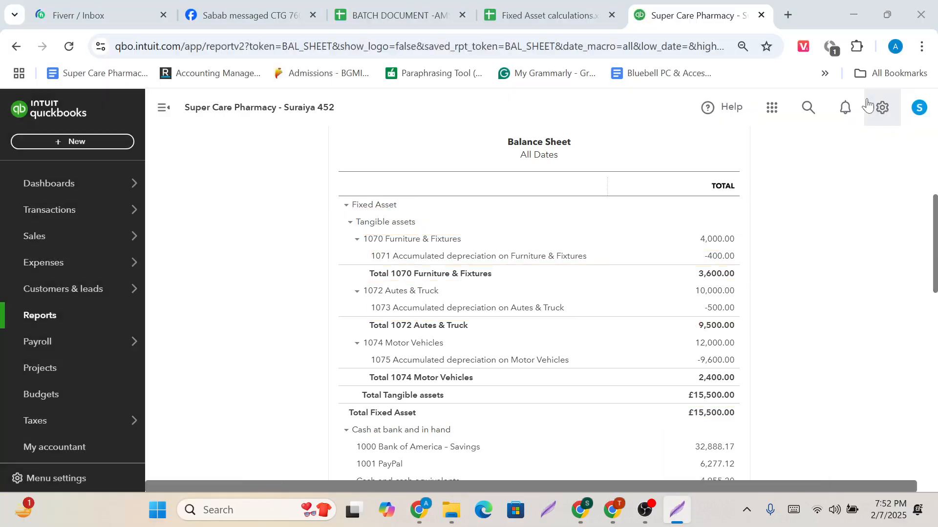
# Examine the All Dates Balance Sheet from its report settings through the fixed assets, bank, debtors and current assets sections.
pyautogui.scroll(-1, 586, 349)
pyautogui.scroll(5, 585, 350)
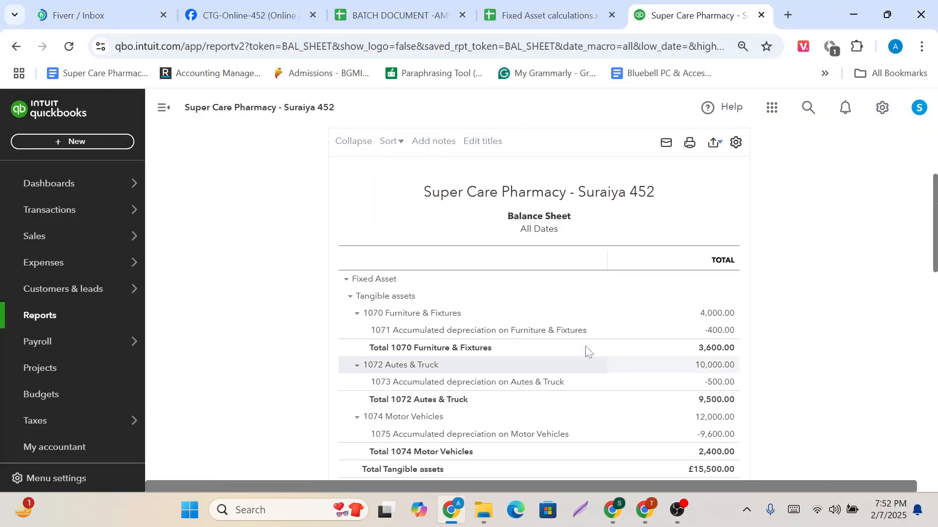
pyautogui.scroll(-5, 426, 348)
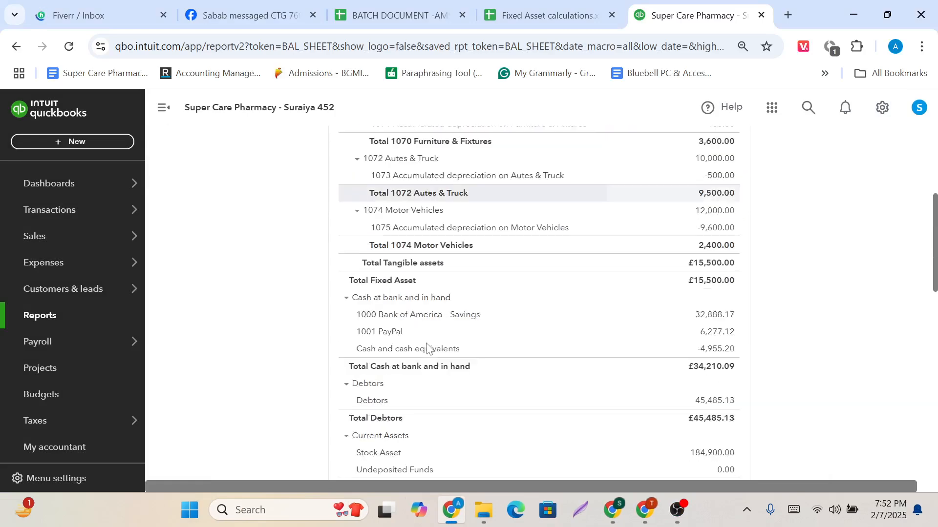
pyautogui.scroll(5, 427, 348)
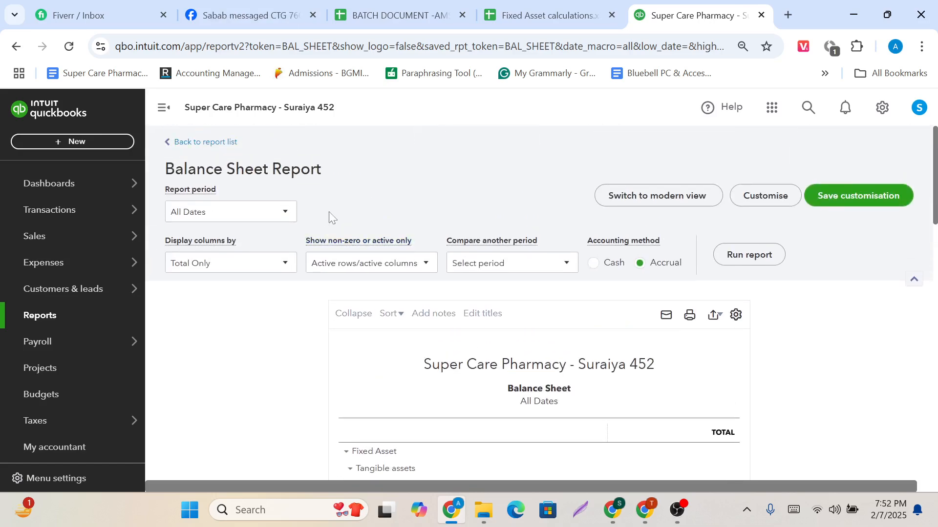
pyautogui.scroll(-1, 292, 350)
pyautogui.scroll(-1, 292, 350)
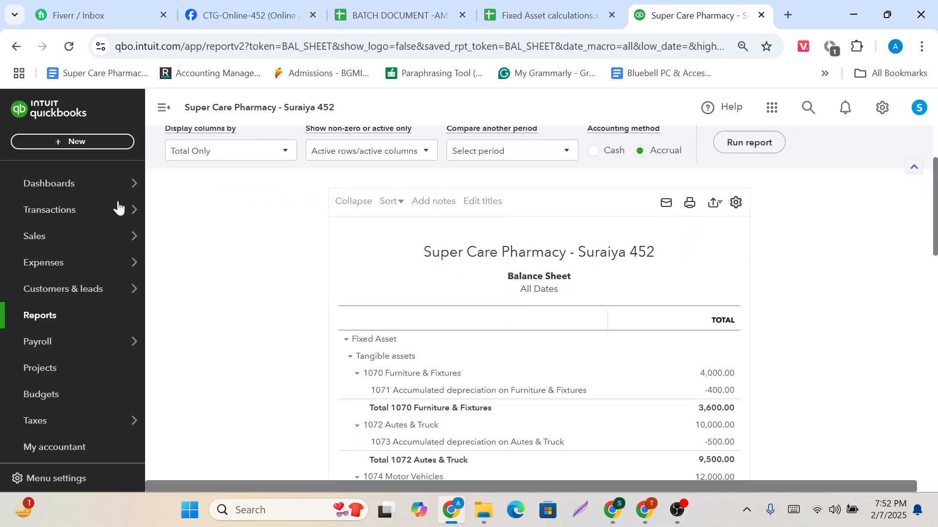
pyautogui.scroll(1, 355, 295)
pyautogui.scroll(1, 355, 295)
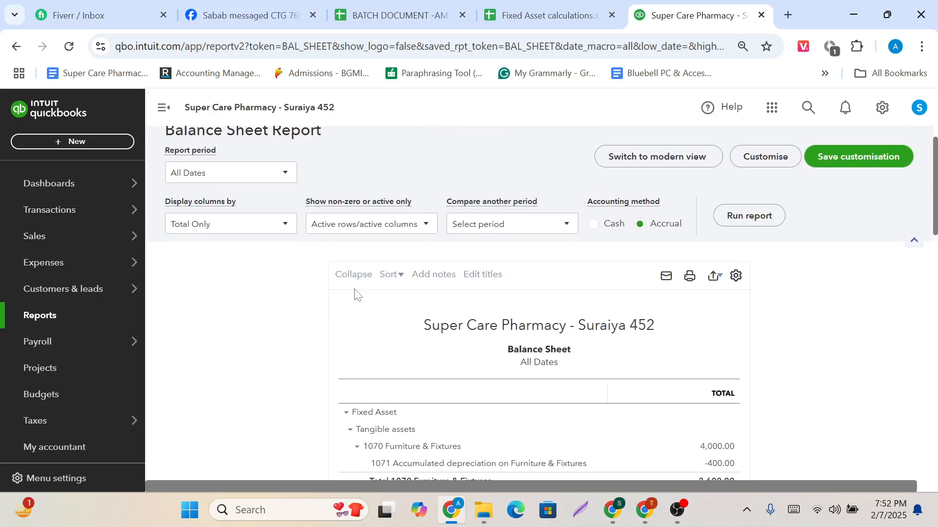
pyautogui.scroll(1, 355, 292)
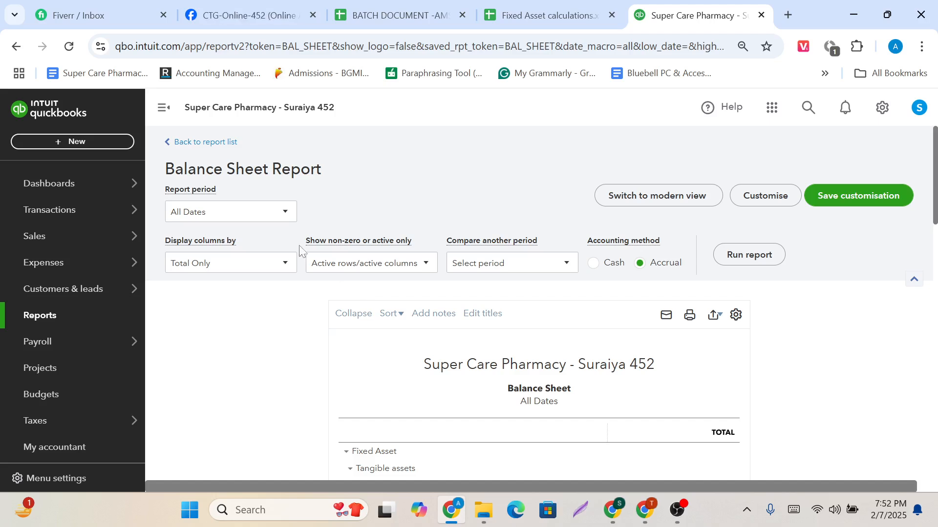
# Leave the Balance Sheet and open a new journal entry form.
pyautogui.click(80, 144)
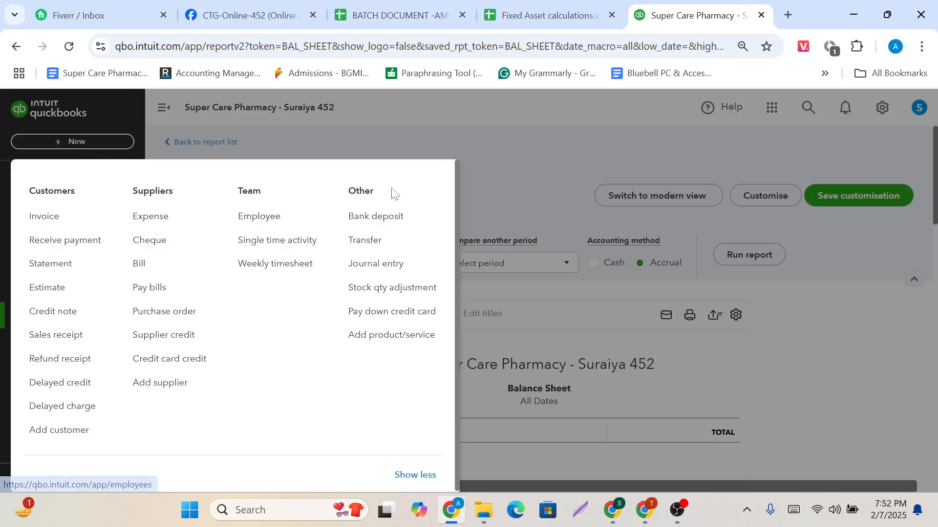
pyautogui.click(388, 276)
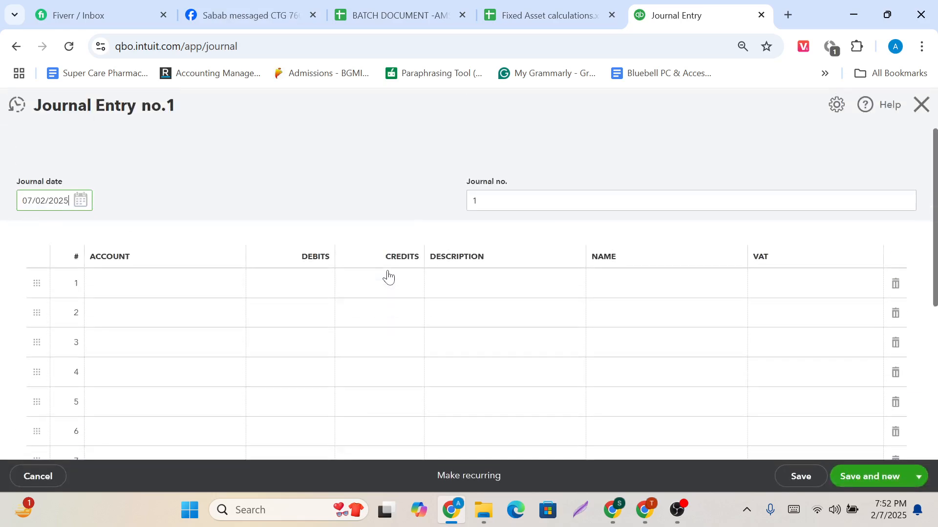
# Switch to the Fixed Asset calculations sheet, download it as an .xlsx file, and open the downloaded copy in Excel with editing enabled.
pyautogui.click(560, 5)
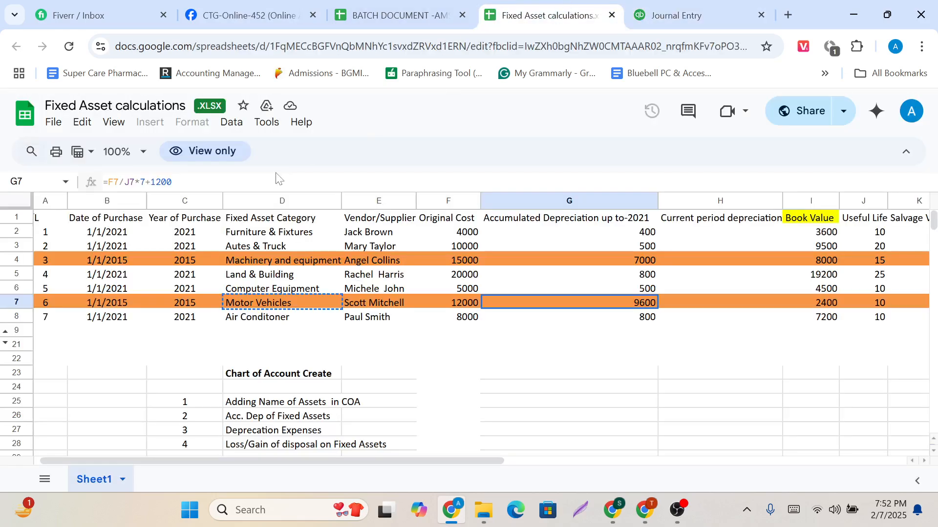
pyautogui.click(54, 121)
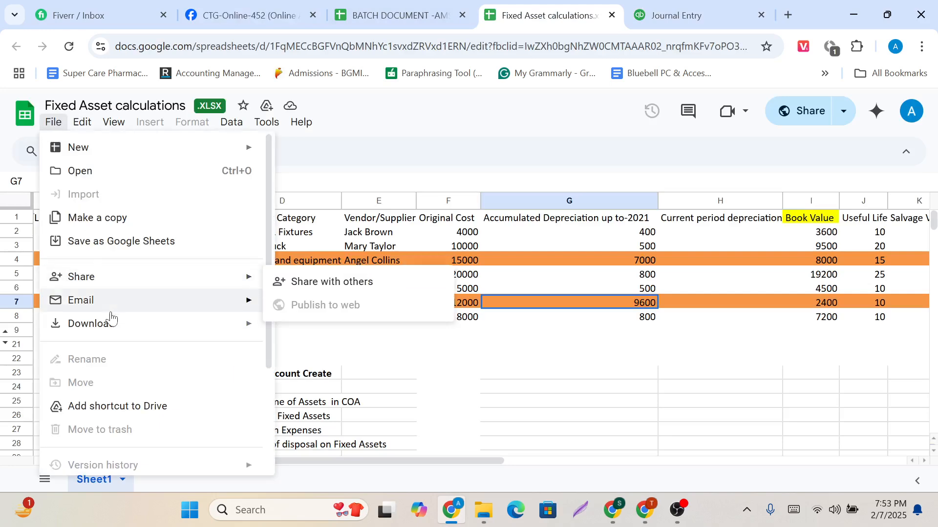
pyautogui.moveTo(111, 323)
pyautogui.click(338, 334)
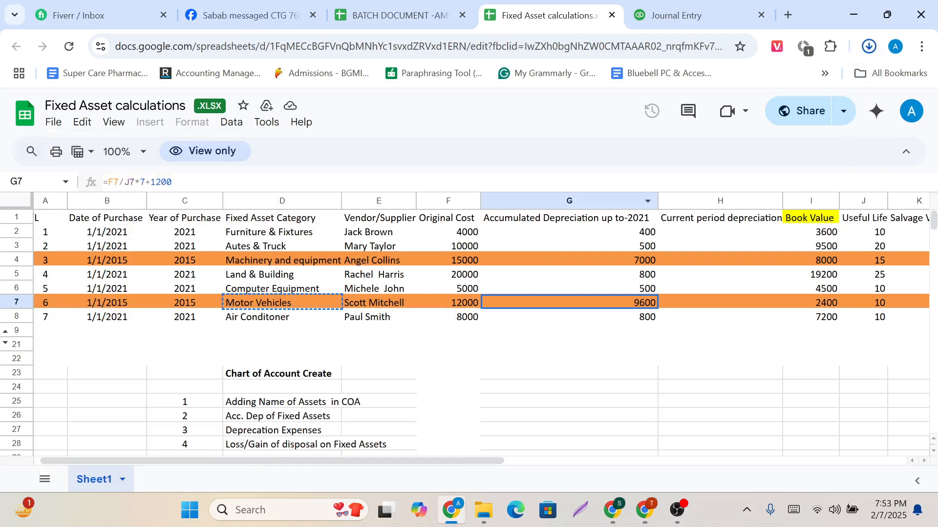
pyautogui.click(869, 47)
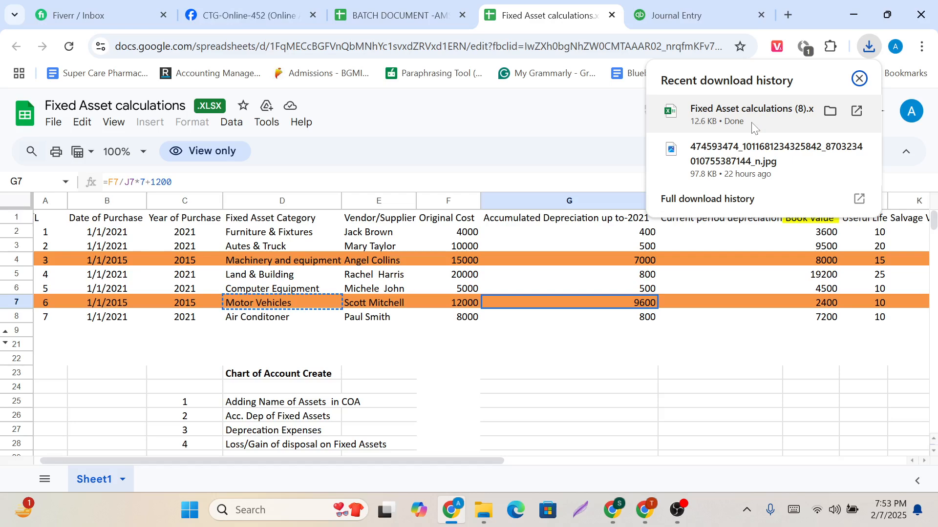
pyautogui.click(753, 126)
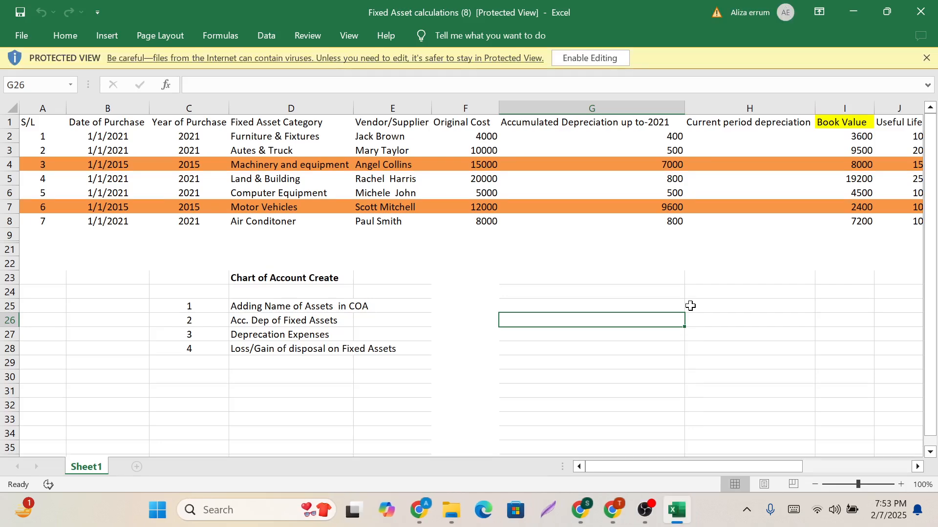
pyautogui.click(588, 62)
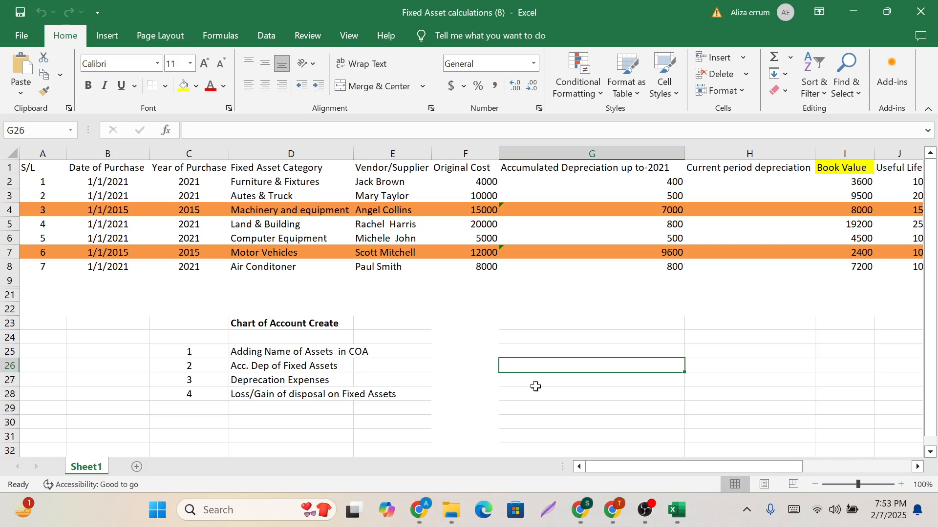
# Examine the Furniture & Fixtures category cell and the Accumulated Depreciation up to-2021 figures in G2:G9.
pyautogui.click(292, 183)
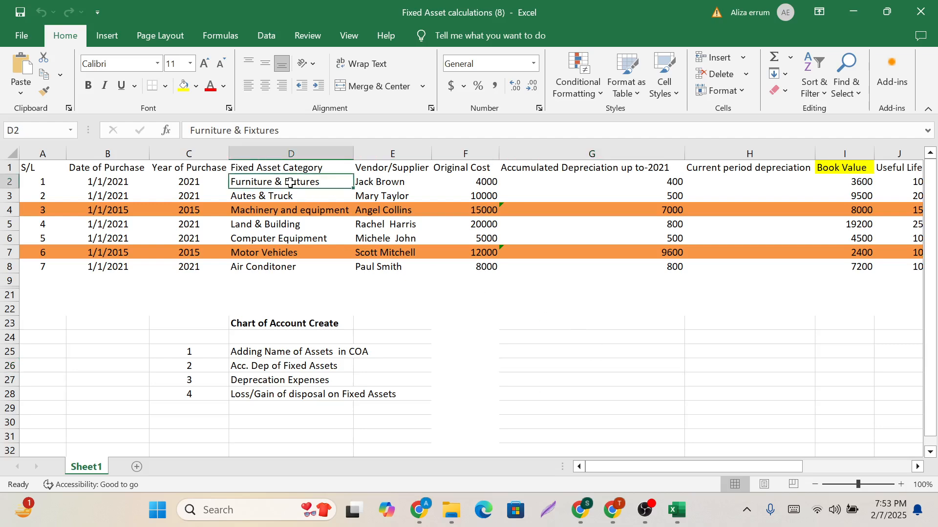
pyautogui.moveTo(611, 180); pyautogui.dragTo(615, 279)
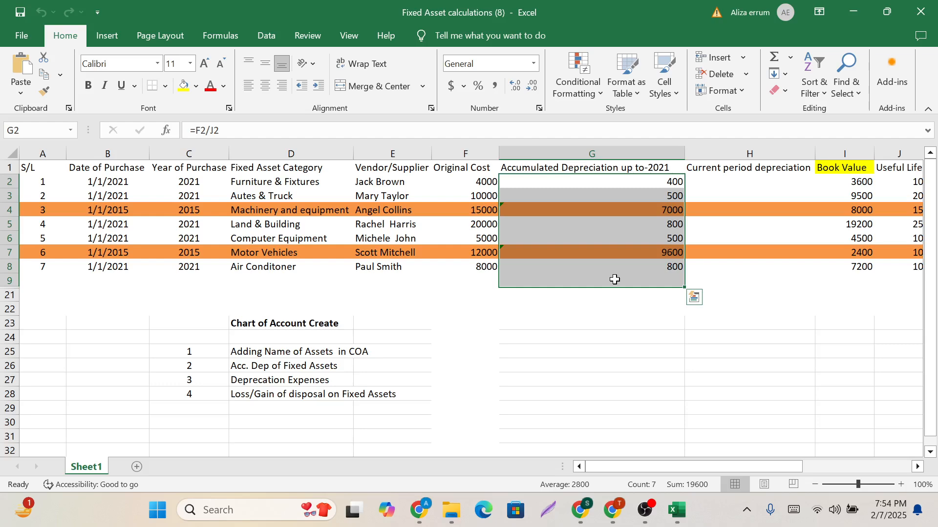
# Examine the Accumulated Depreciation up to-2021 figures across G2:G8, focusing on the Furniture & Fixtures and Autes & Truck amounts.
pyautogui.click(616, 351)
pyautogui.click(643, 182)
pyautogui.moveTo(643, 183); pyautogui.dragTo(648, 269)
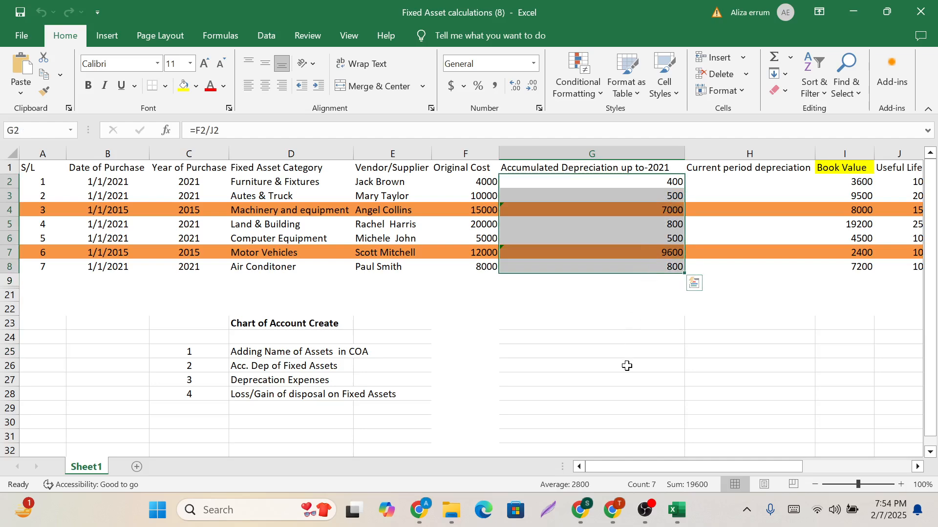
pyautogui.moveTo(616, 183); pyautogui.dragTo(613, 198)
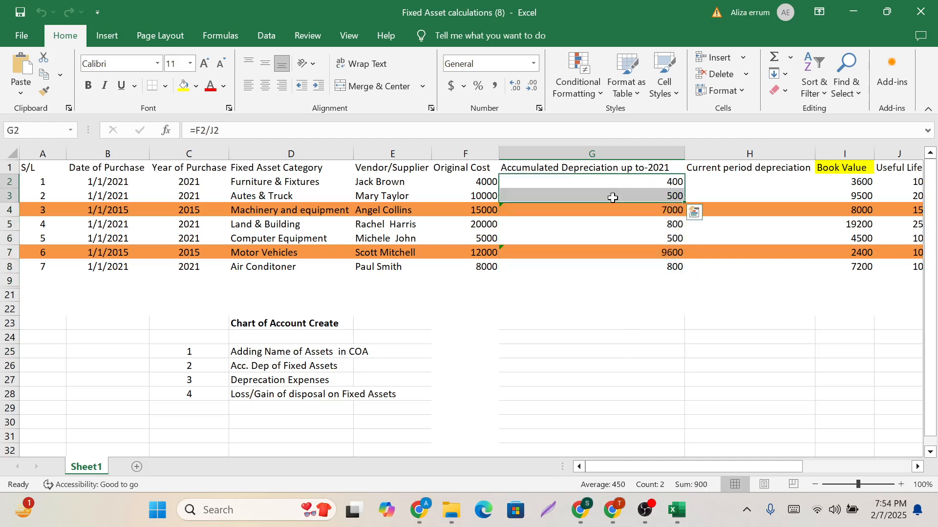
# Enter the depreciation formula =F2-K2/+J2 for Furniture & Fixtures in cell G25, using its original cost, salvage value and useful life.
pyautogui.click(625, 345)
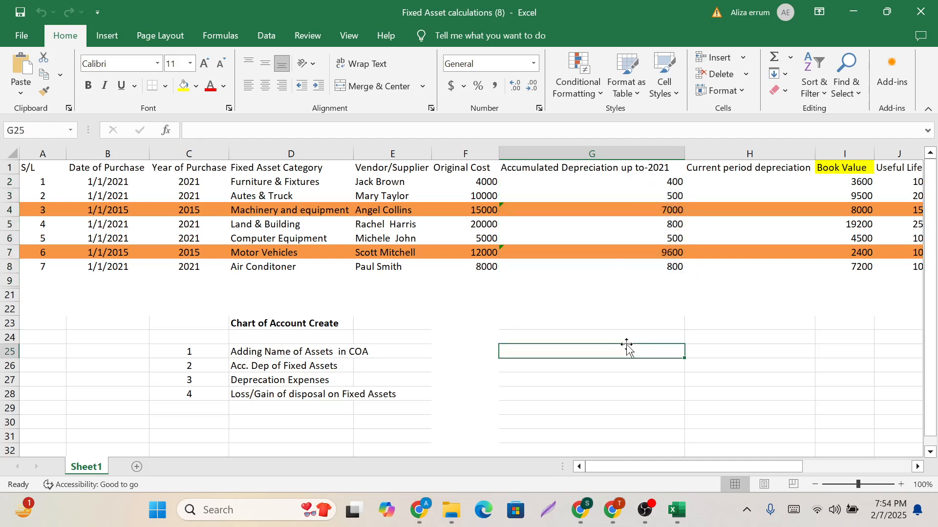
pyautogui.click(794, 513)
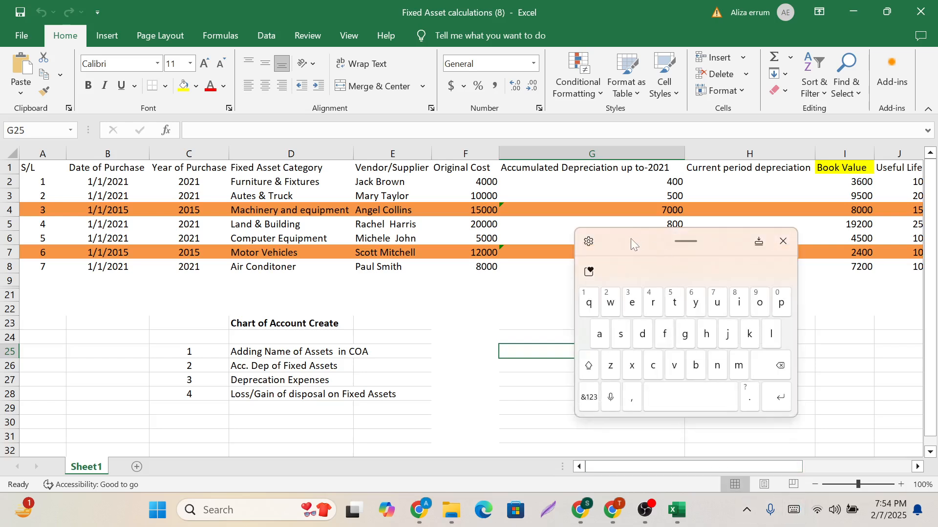
pyautogui.moveTo(631, 239); pyautogui.dragTo(693, 247)
pyautogui.click(653, 405)
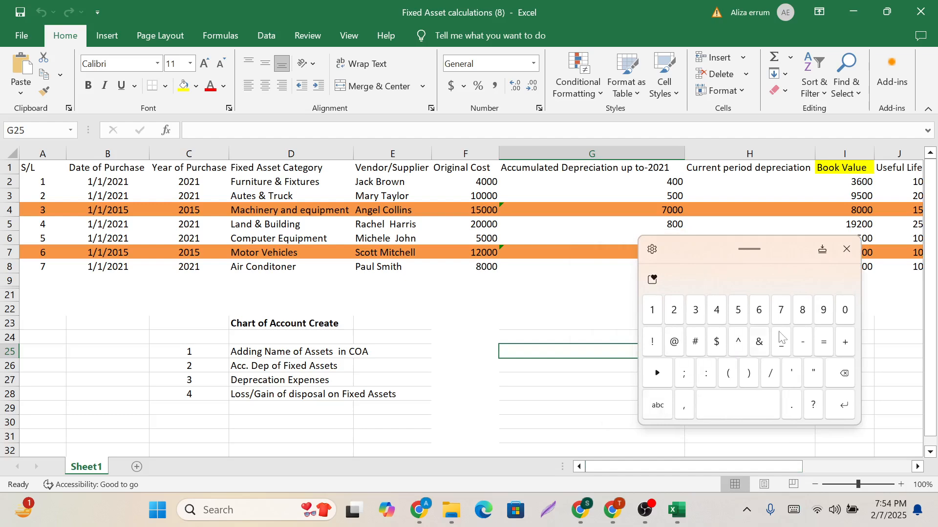
pyautogui.click(823, 341)
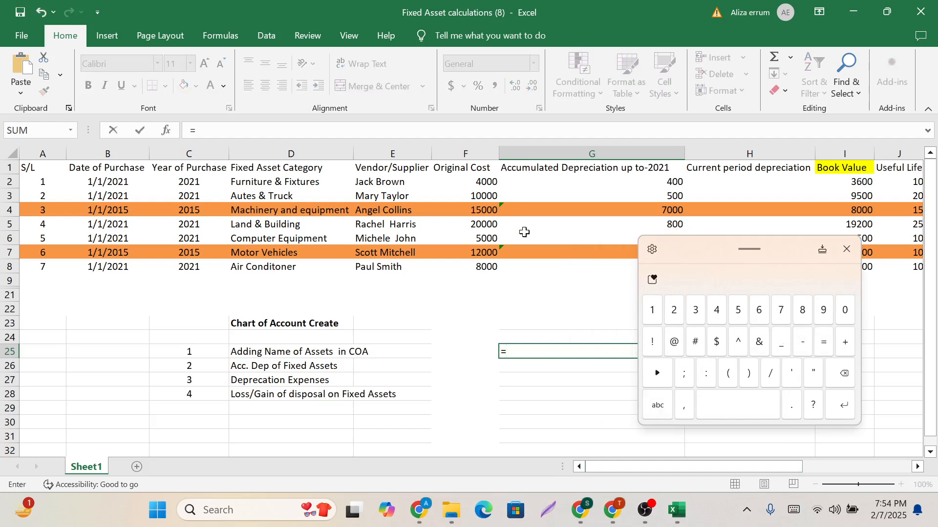
pyautogui.click(485, 183)
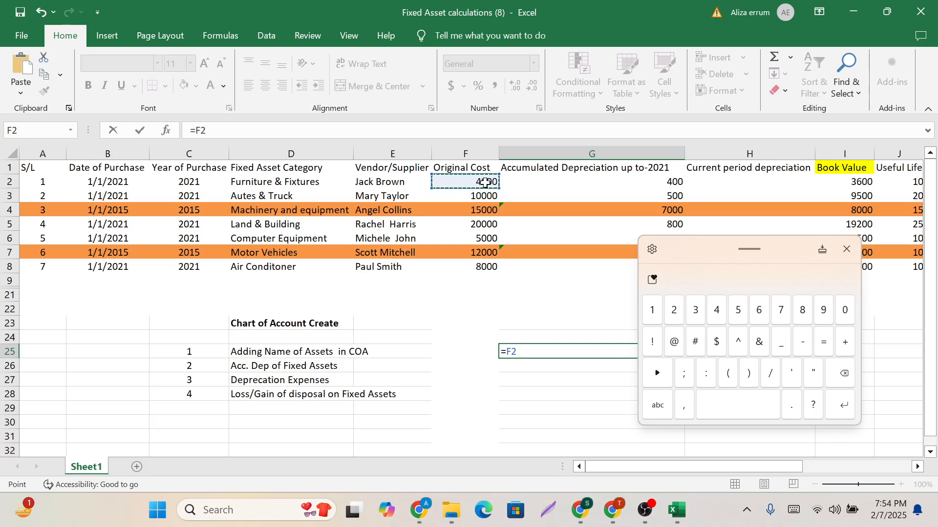
pyautogui.click(802, 343)
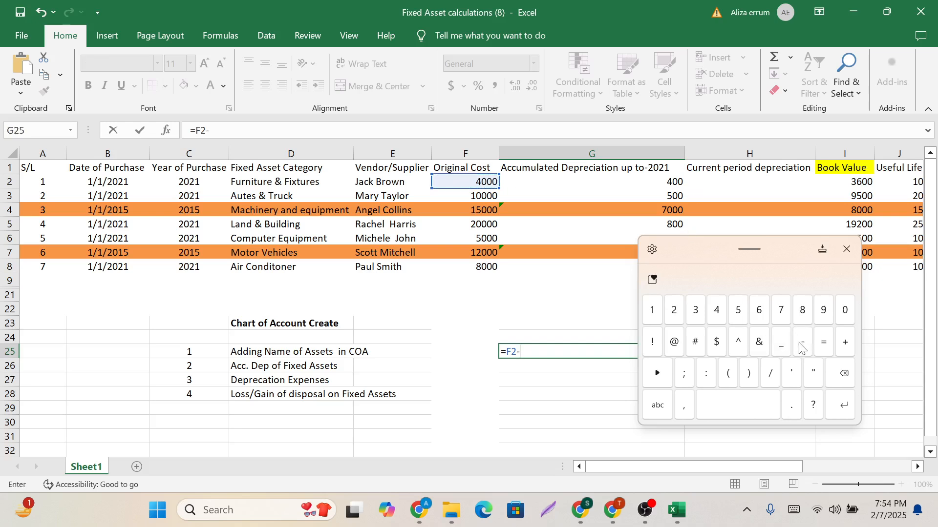
pyautogui.hscroll(2, 788, 211)
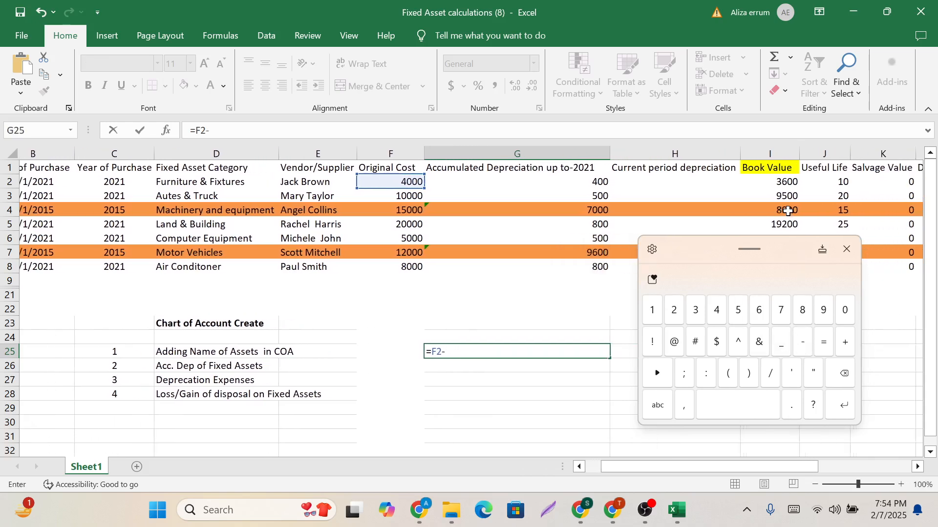
pyautogui.click(901, 183)
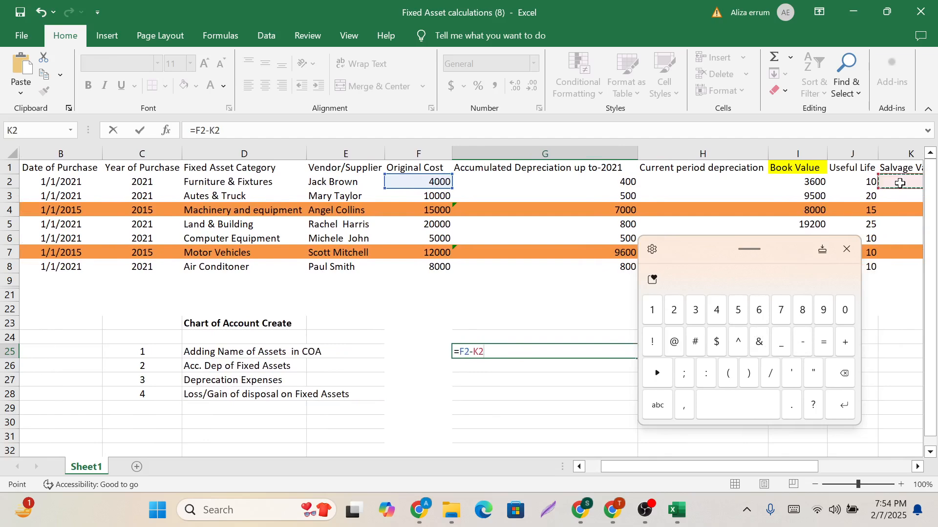
pyautogui.click(663, 411)
pyautogui.click(664, 410)
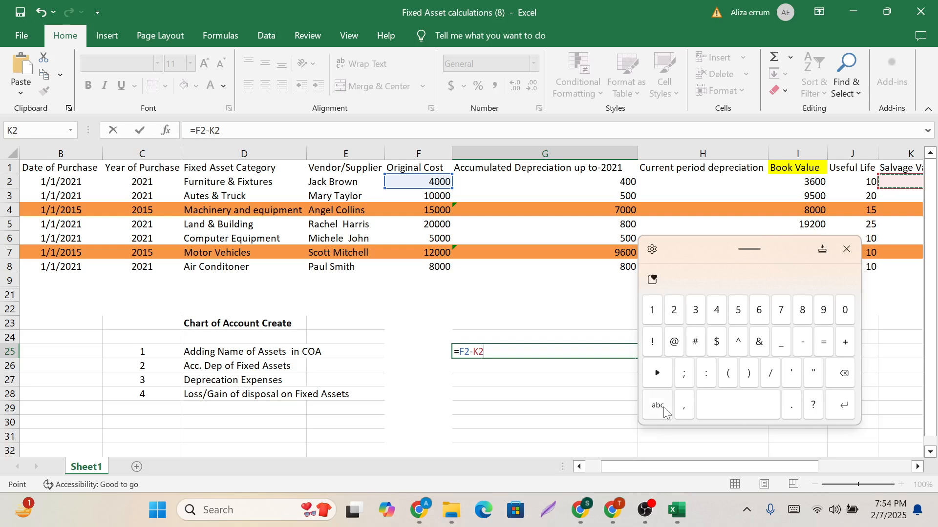
pyautogui.click(656, 375)
pyautogui.click(771, 374)
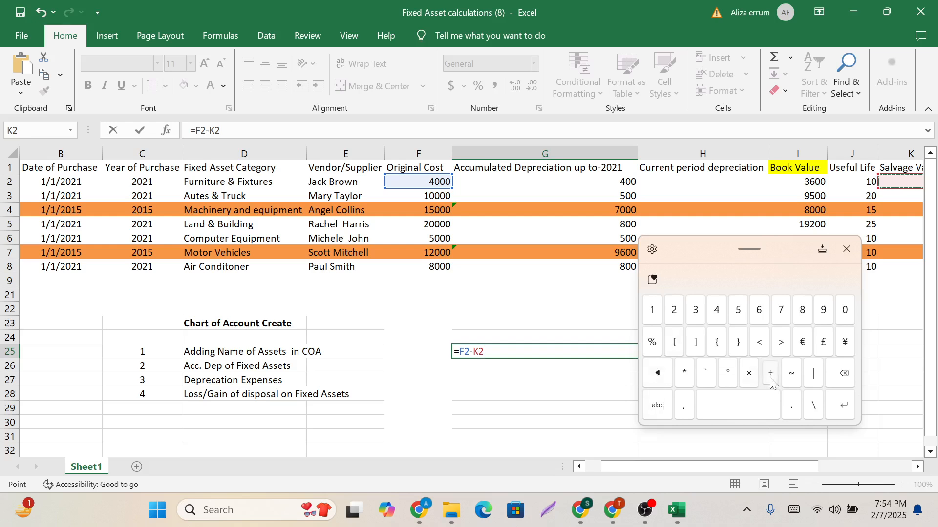
pyautogui.click(859, 183)
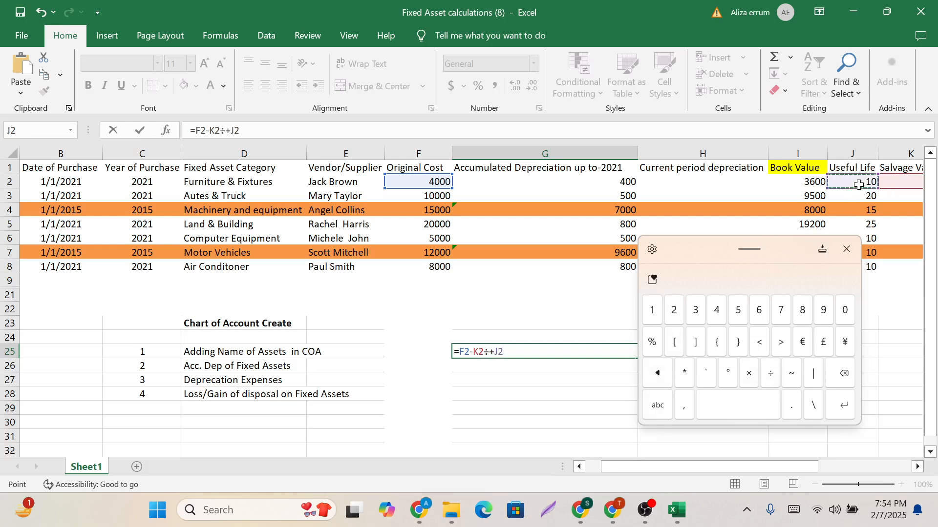
pyautogui.press('Return')
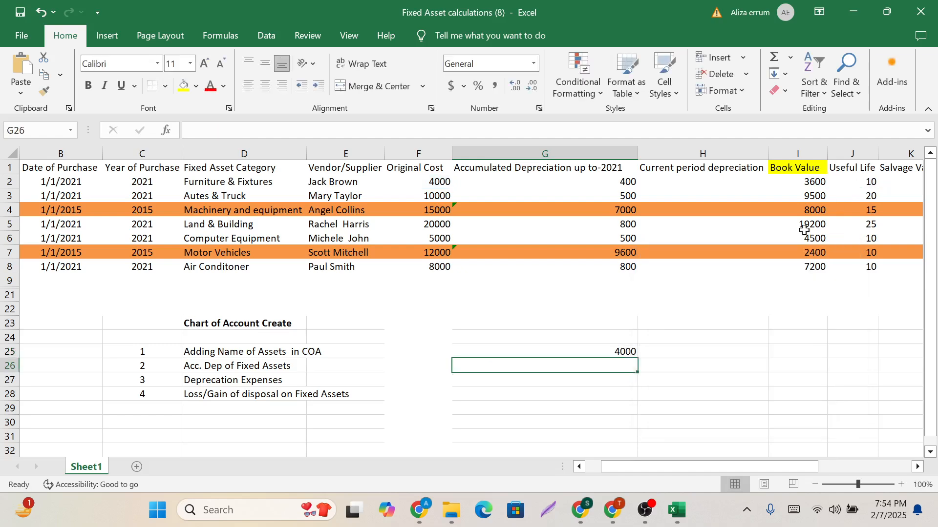
# Correct the formula in G25 to =F2/J2, dividing the Furniture & Fixtures original cost by its useful life.
pyautogui.click(623, 352)
pyautogui.press('F2')
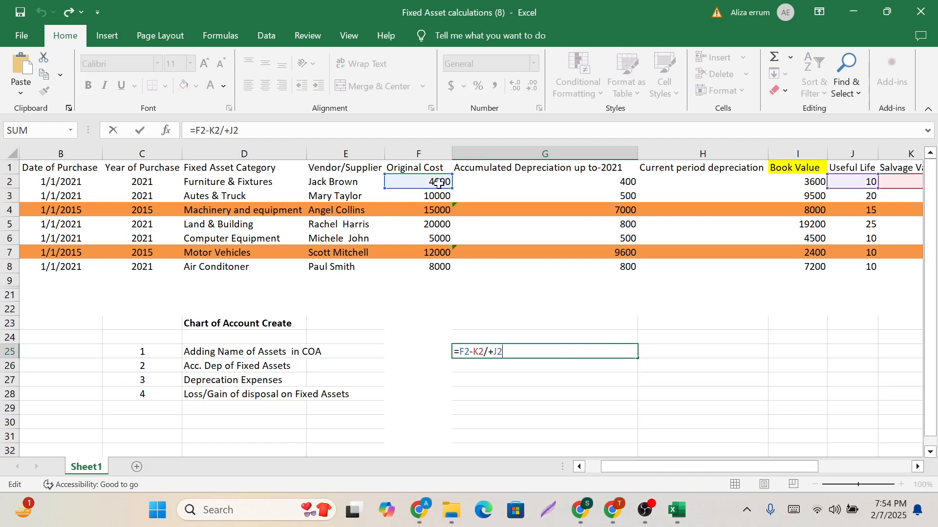
pyautogui.hscroll(1, 782, 181)
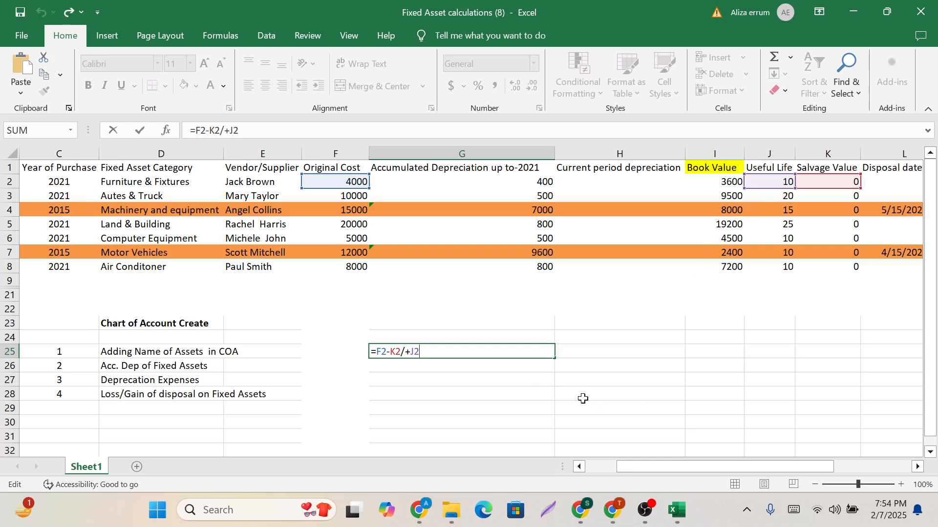
pyautogui.click(792, 511)
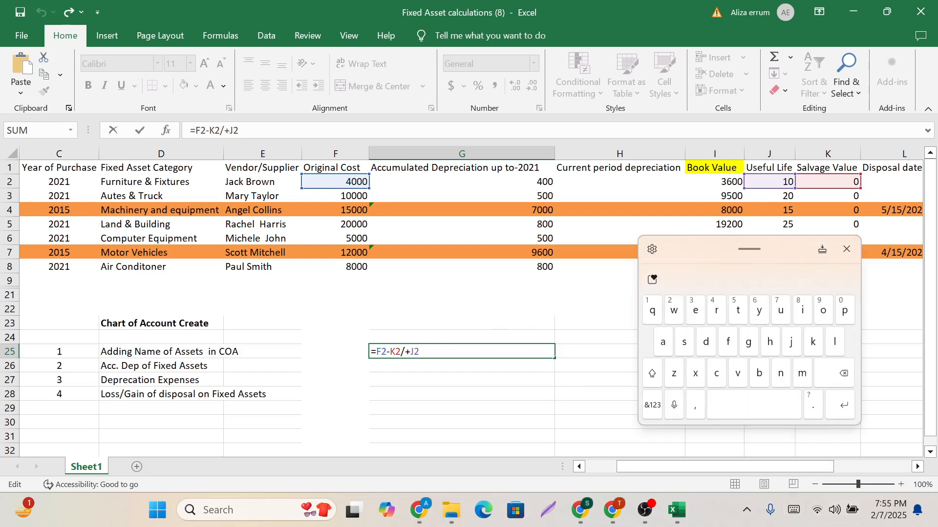
pyautogui.press('BackSpace')
pyautogui.press('BackSpace')
pyautogui.press('BackSpace')
pyautogui.press('BackSpace')
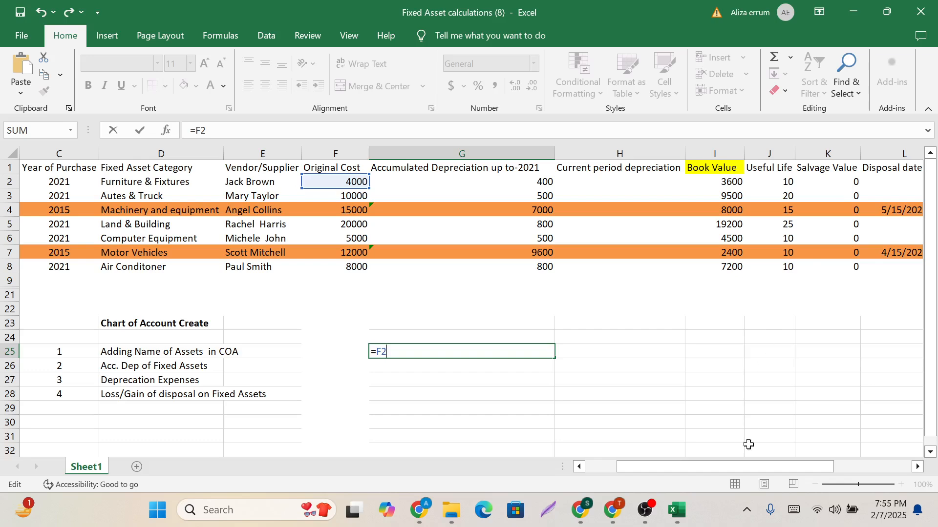
pyautogui.click(793, 510)
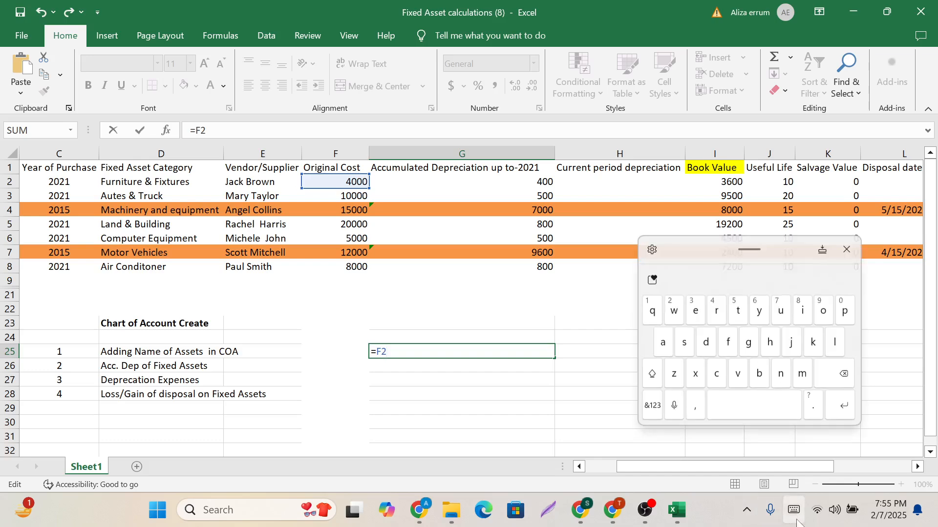
pyautogui.click(657, 413)
pyautogui.click(771, 373)
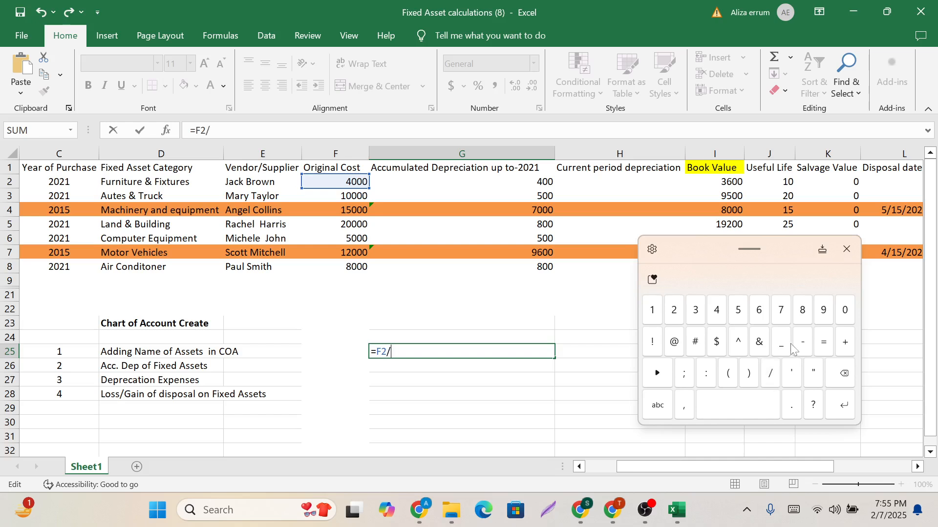
pyautogui.click(788, 181)
pyautogui.press('Return')
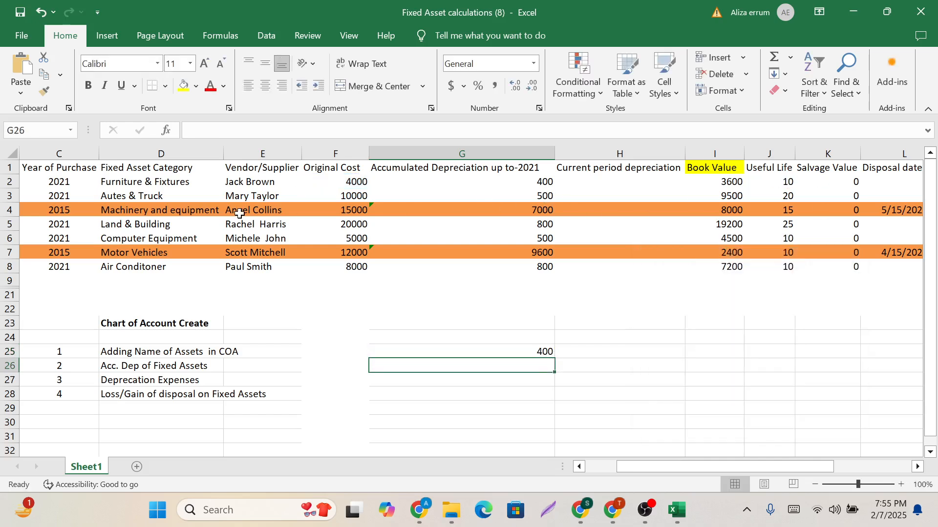
# Calculate the yearly depreciation of Autes & Truck in cell G26 with the formula =F3/J3.
pyautogui.click(154, 193)
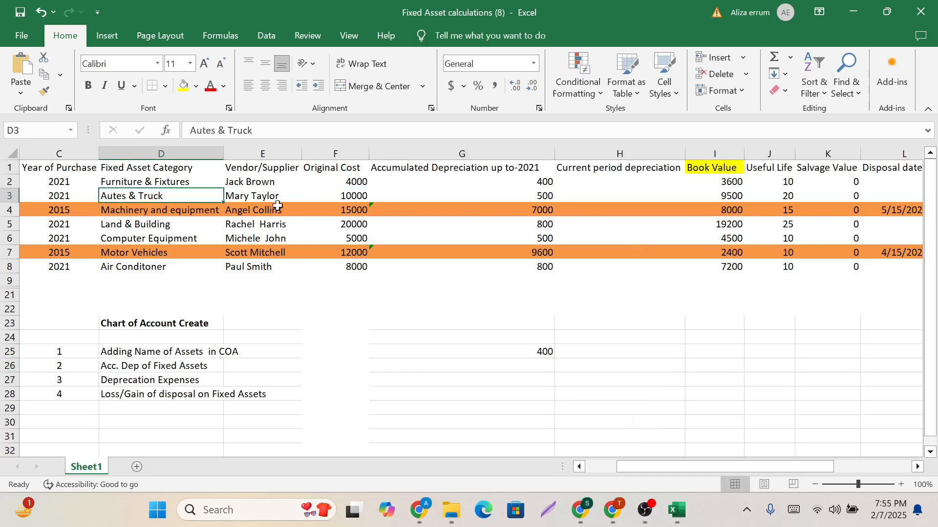
pyautogui.click(346, 196)
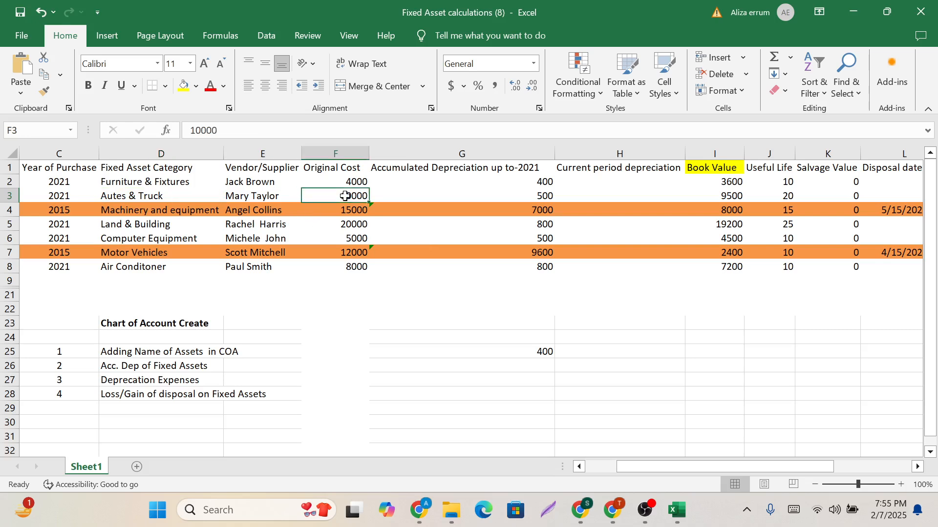
pyautogui.click(523, 365)
pyautogui.click(794, 510)
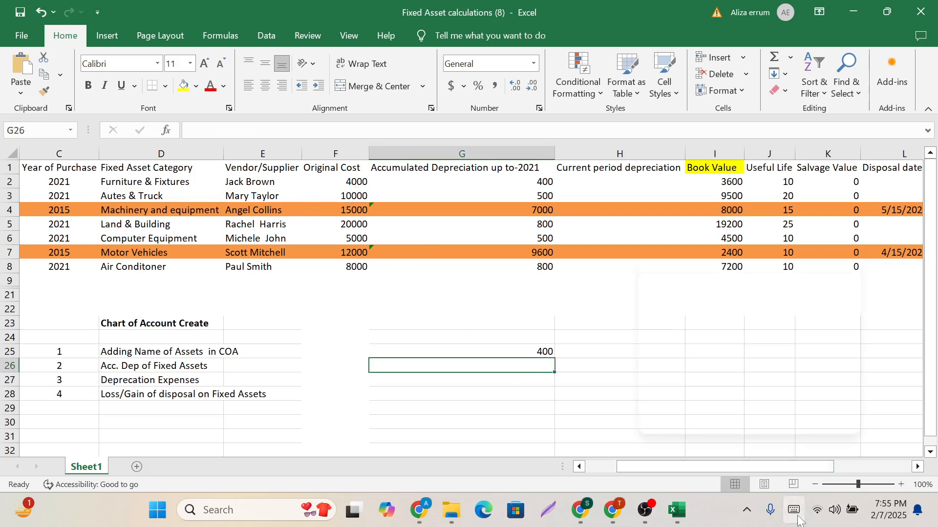
pyautogui.click(652, 405)
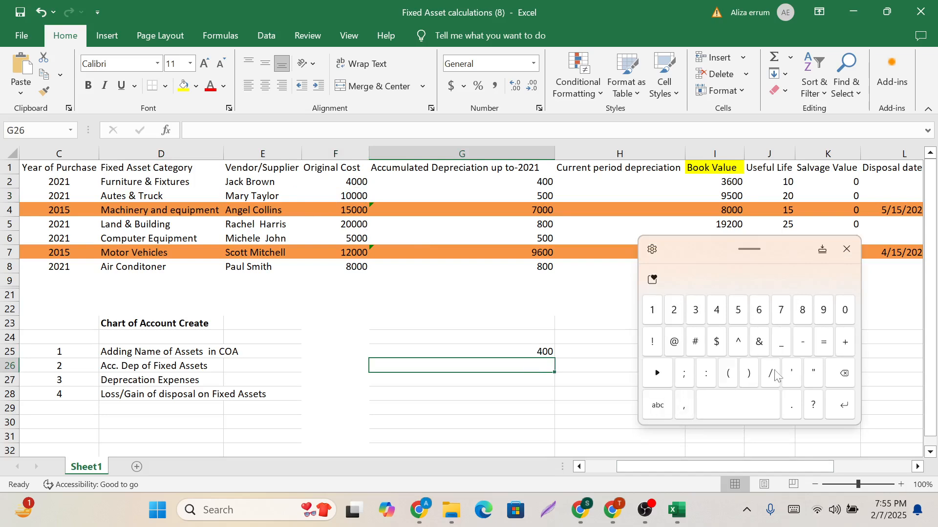
pyautogui.click(823, 342)
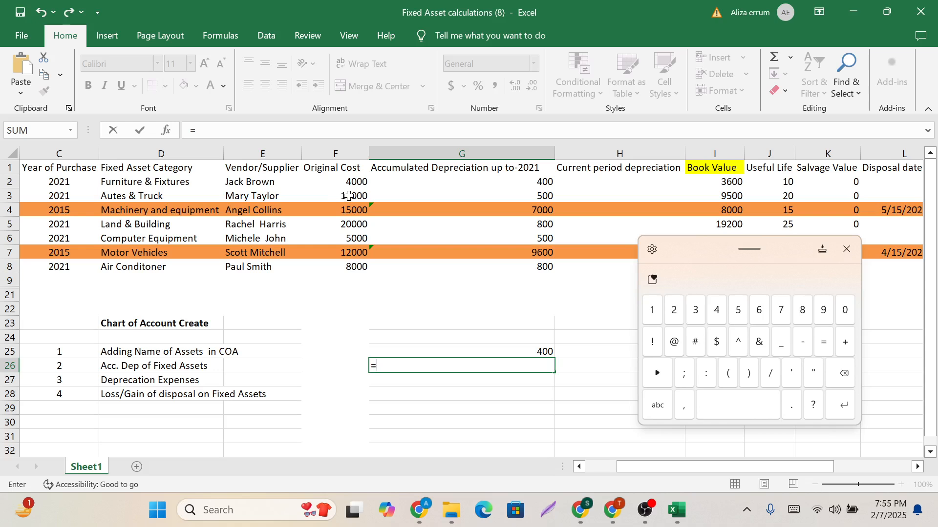
pyautogui.click(344, 196)
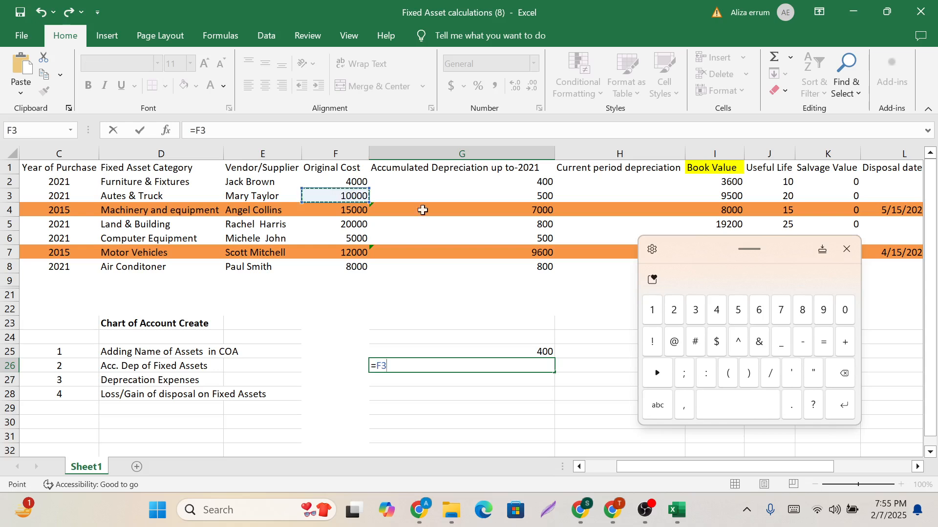
pyautogui.click(771, 374)
pyautogui.click(782, 197)
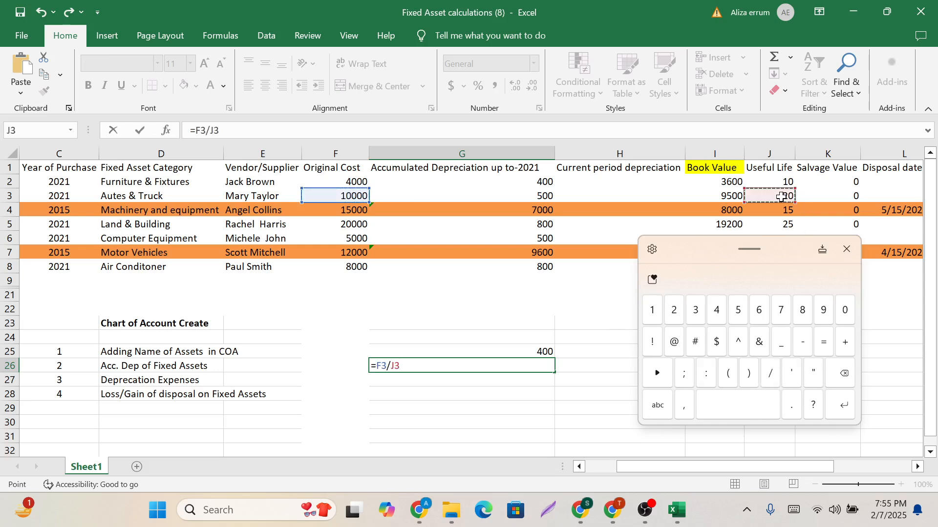
pyautogui.press('Return')
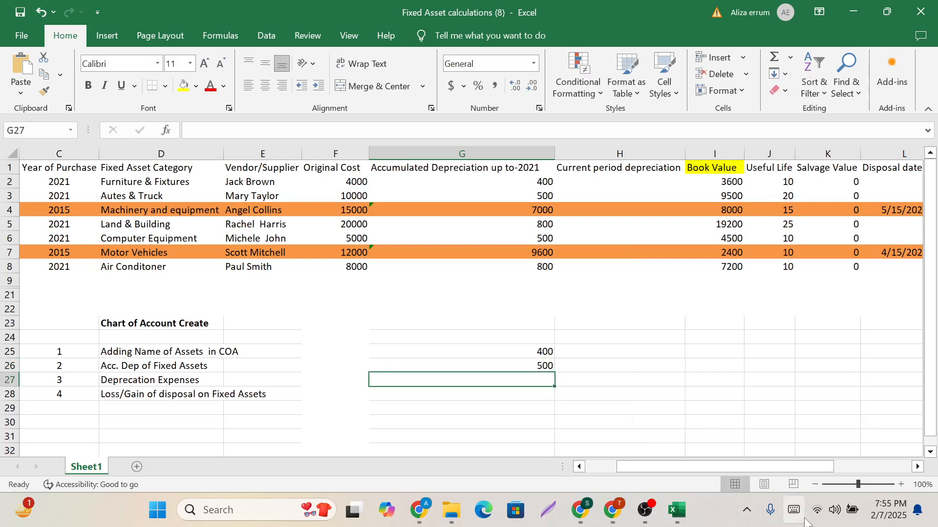
# Calculate the yearly depreciation of Motor Vehicles in cell G27 with the formula =F7/J7.
pyautogui.click(805, 521)
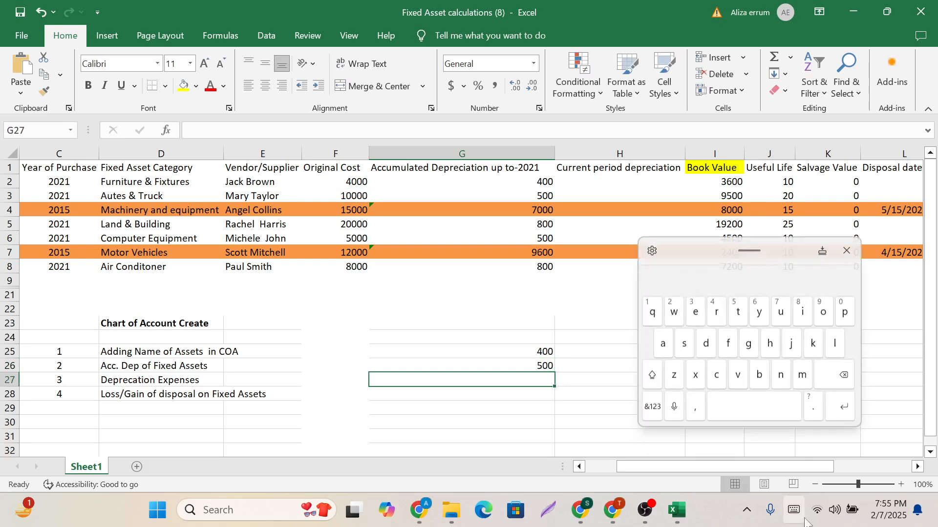
pyautogui.click(652, 417)
pyautogui.click(824, 343)
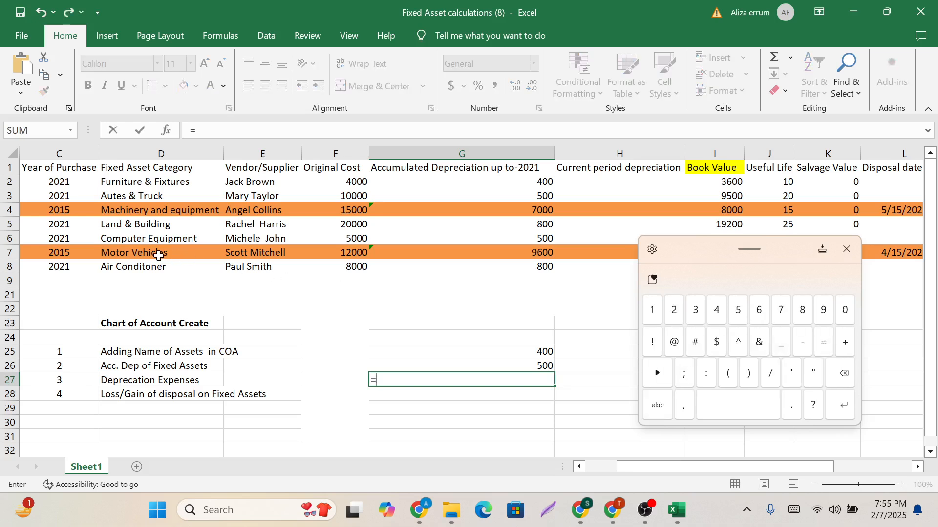
pyautogui.click(344, 254)
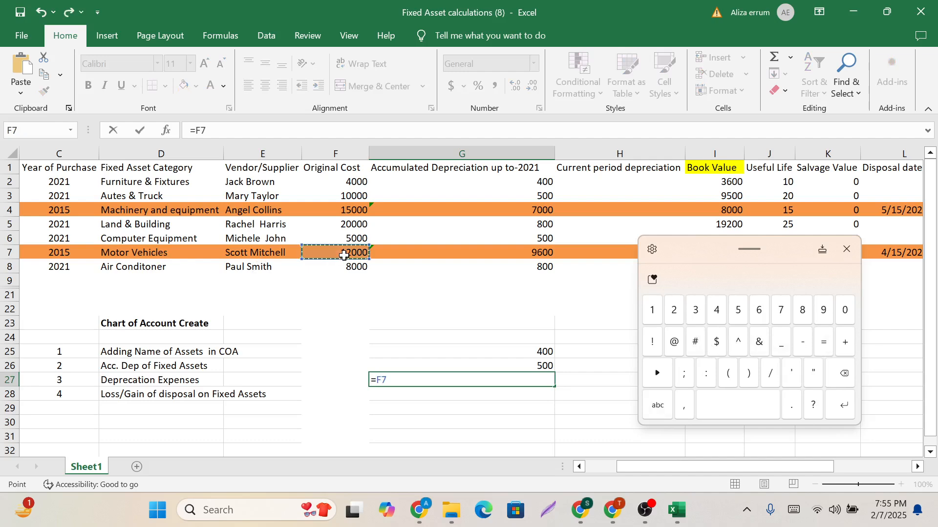
pyautogui.click(770, 375)
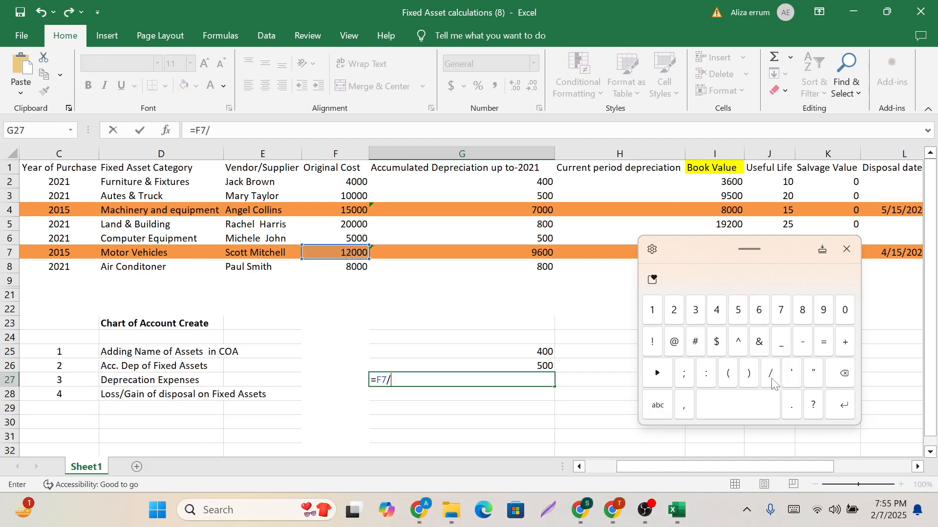
pyautogui.moveTo(780, 248); pyautogui.dragTo(781, 314)
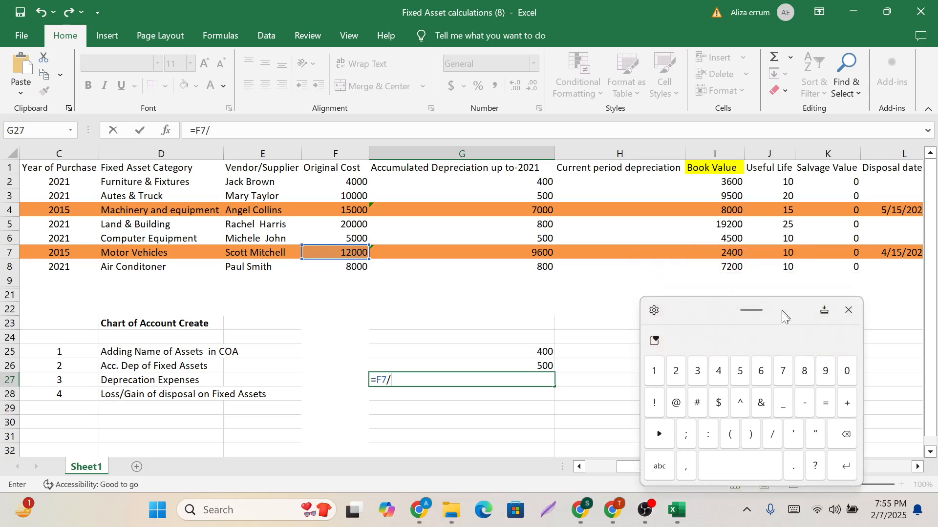
pyautogui.click(783, 255)
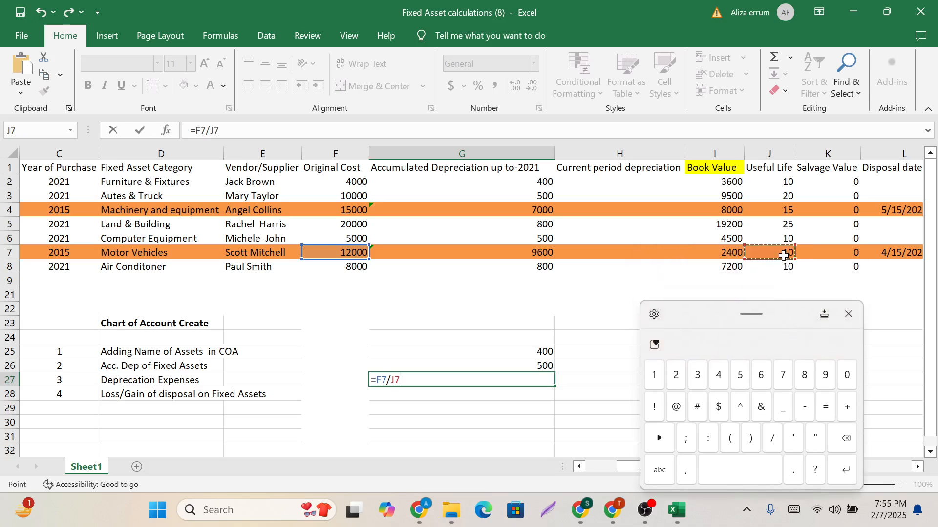
pyautogui.press('Return')
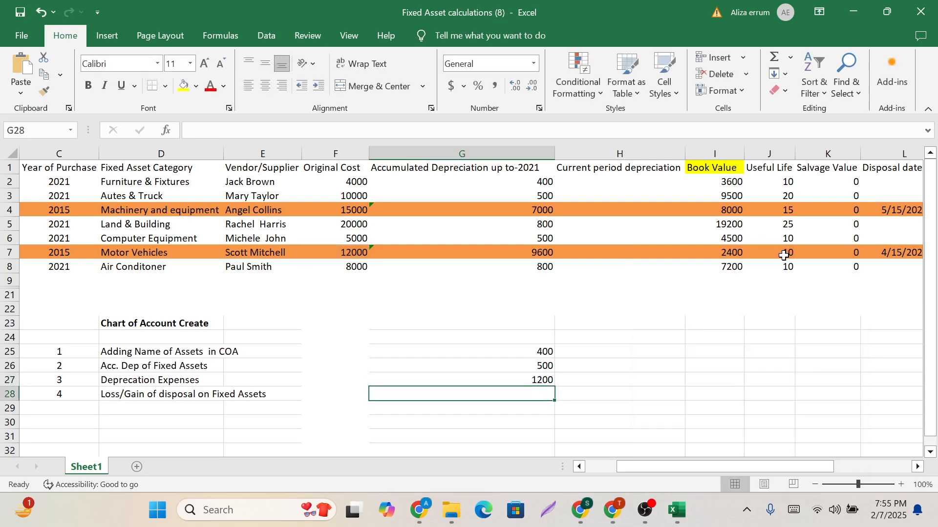
# Review the calculated depreciation amounts in G25:G27 alongside the Depreciation Expenses entry and the Furniture & Fixtures asset.
pyautogui.moveTo(521, 350); pyautogui.dragTo(524, 387)
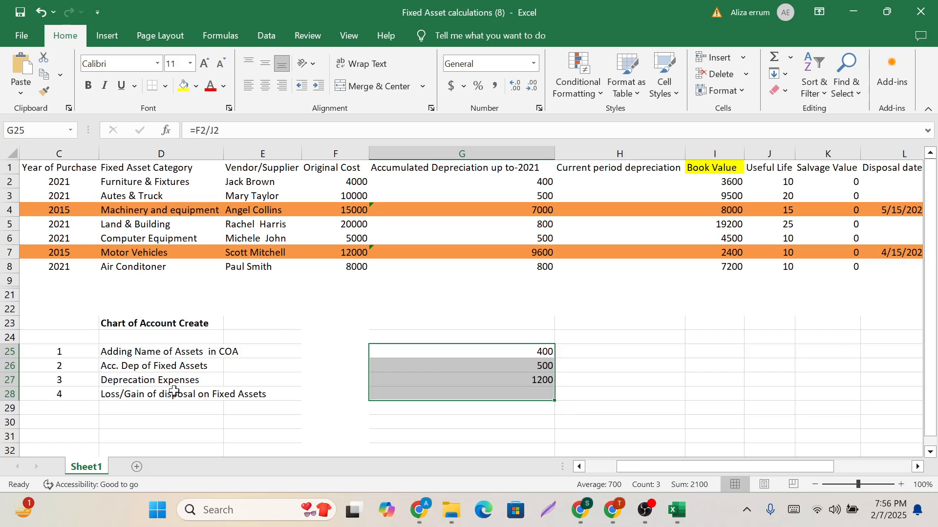
pyautogui.click(155, 391)
pyautogui.click(144, 376)
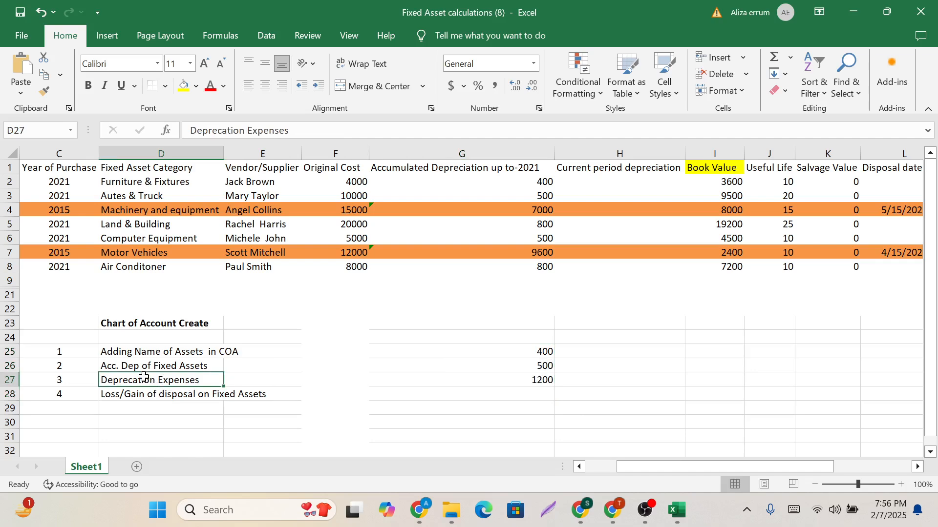
pyautogui.click(128, 182)
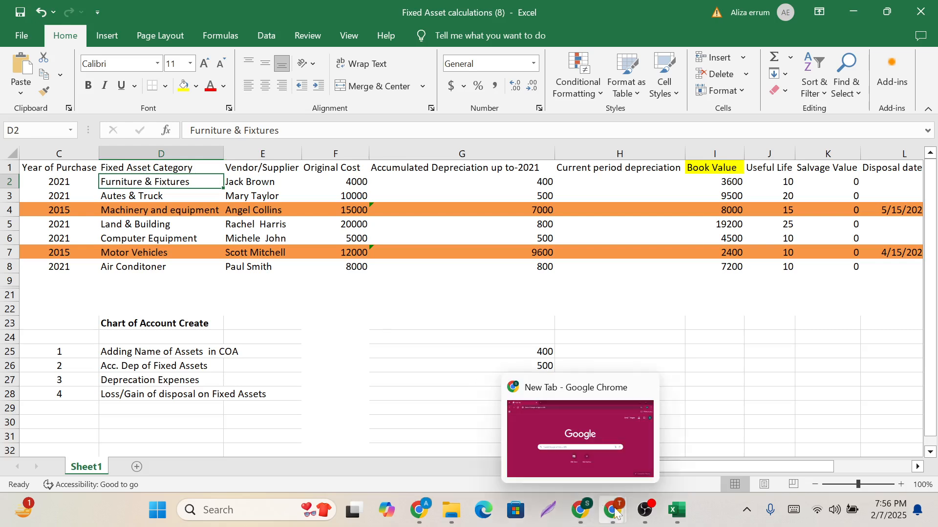
pyautogui.moveTo(615, 515)
pyautogui.click(503, 437)
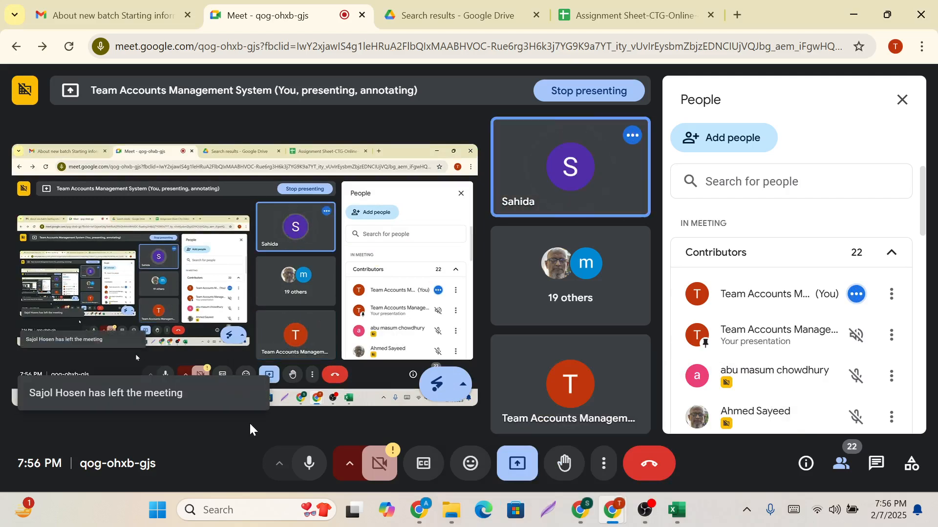
pyautogui.moveTo(637, 510)
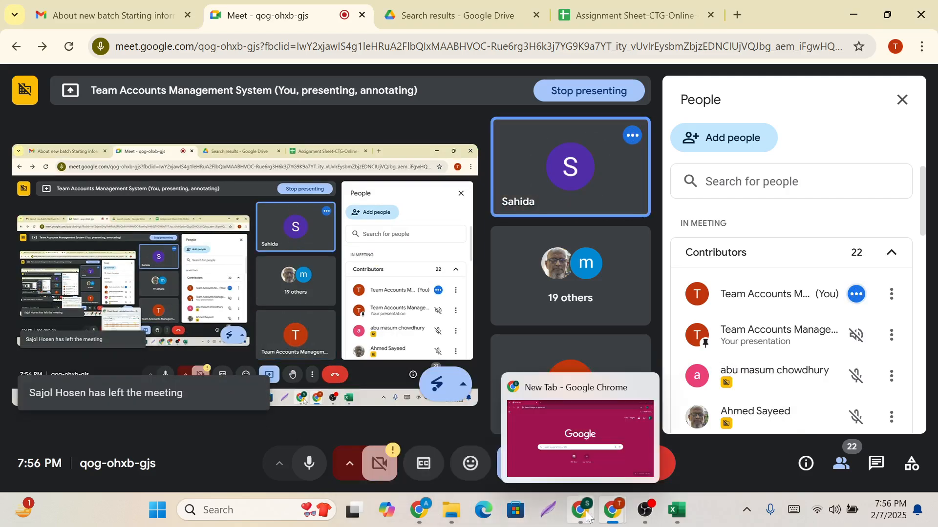
pyautogui.click(413, 508)
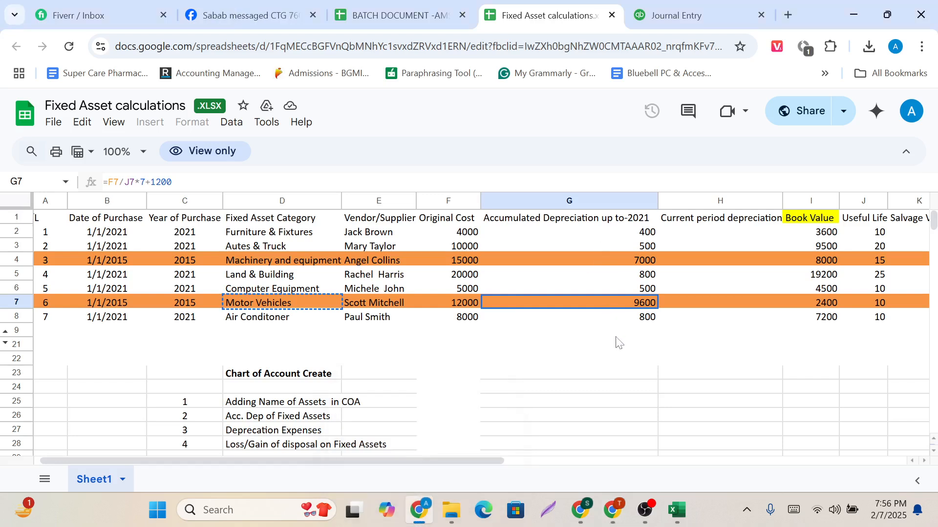
pyautogui.scroll(-1, 617, 342)
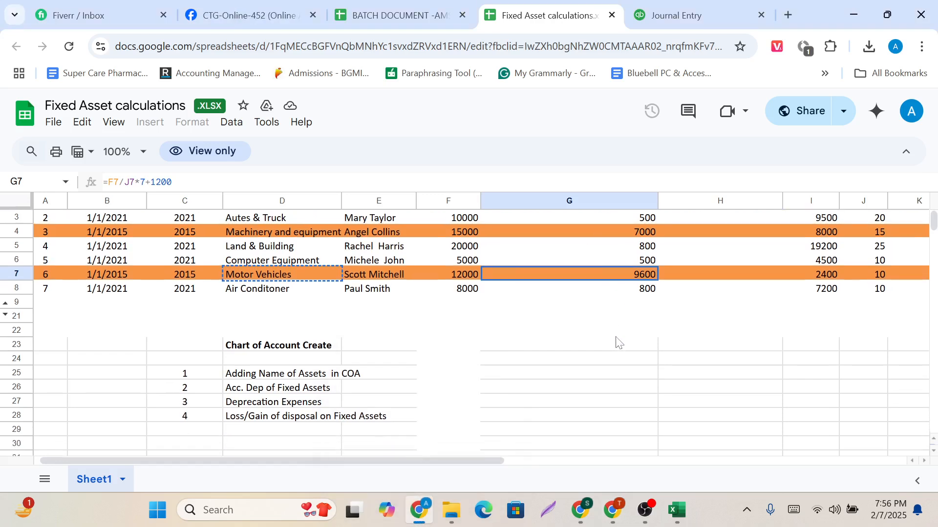
pyautogui.scroll(1, 617, 342)
pyautogui.moveTo(676, 510)
pyautogui.click(703, 445)
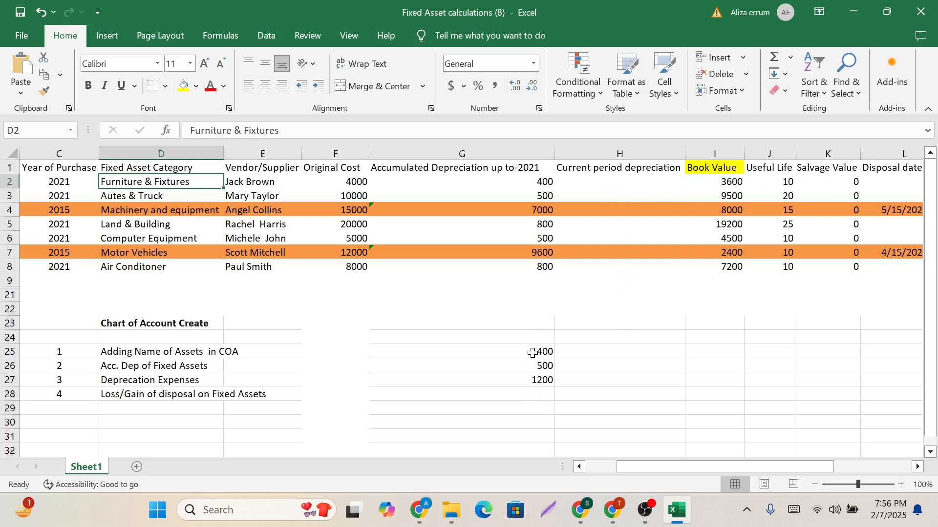
# Match the yearly depreciation amounts in G25:G27 to the Furniture & Fixtures, Autes & Truck and Motor Vehicles assets.
pyautogui.moveTo(533, 353); pyautogui.dragTo(531, 379)
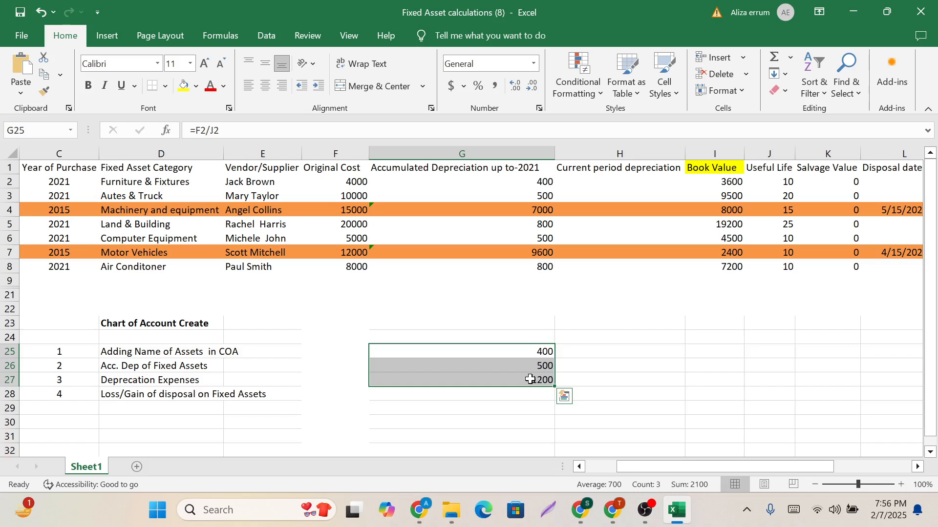
pyautogui.click(135, 180)
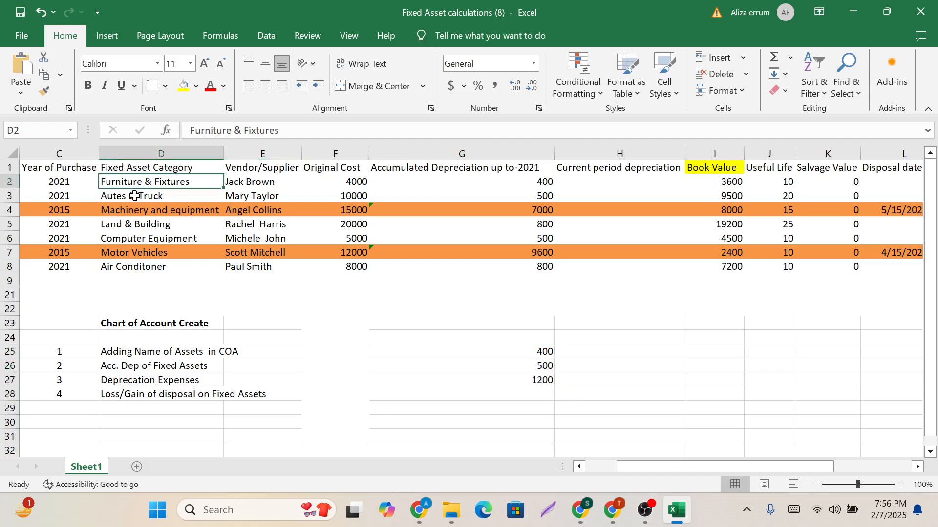
pyautogui.click(135, 195)
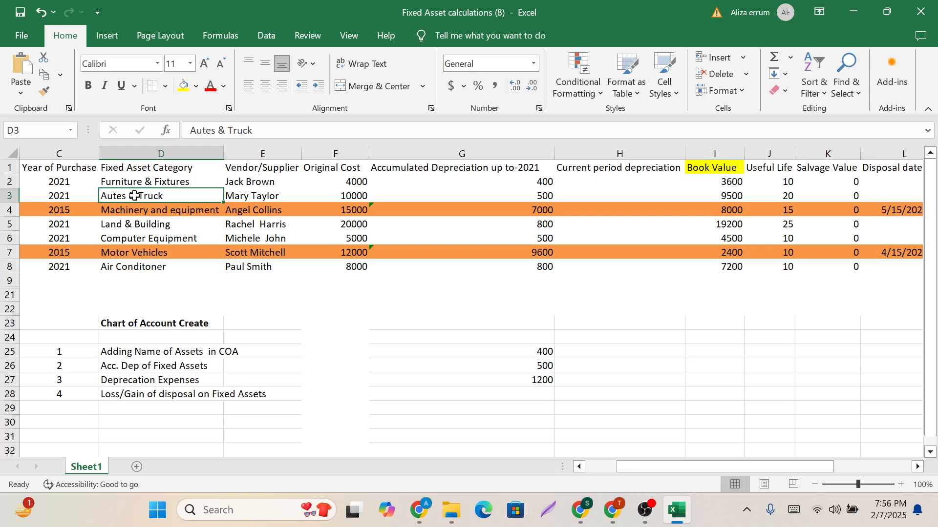
pyautogui.click(141, 255)
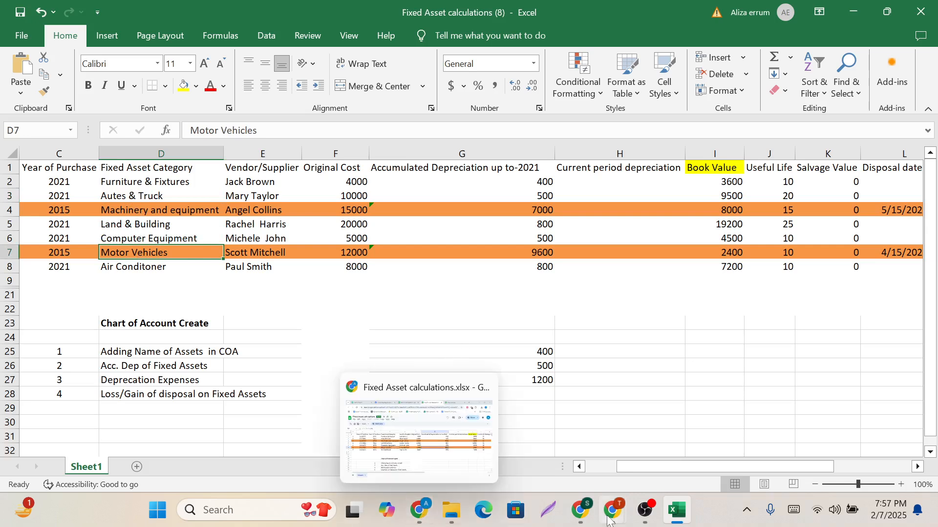
# Switch to the QuickBooks journal entry in Chrome and set its journal date to 31/12/2022.
pyautogui.click(423, 513)
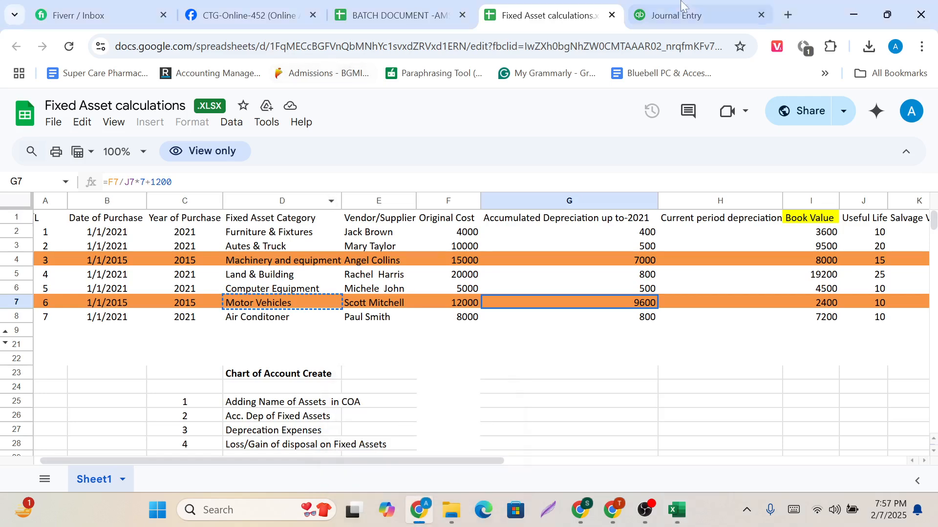
pyautogui.click(689, 5)
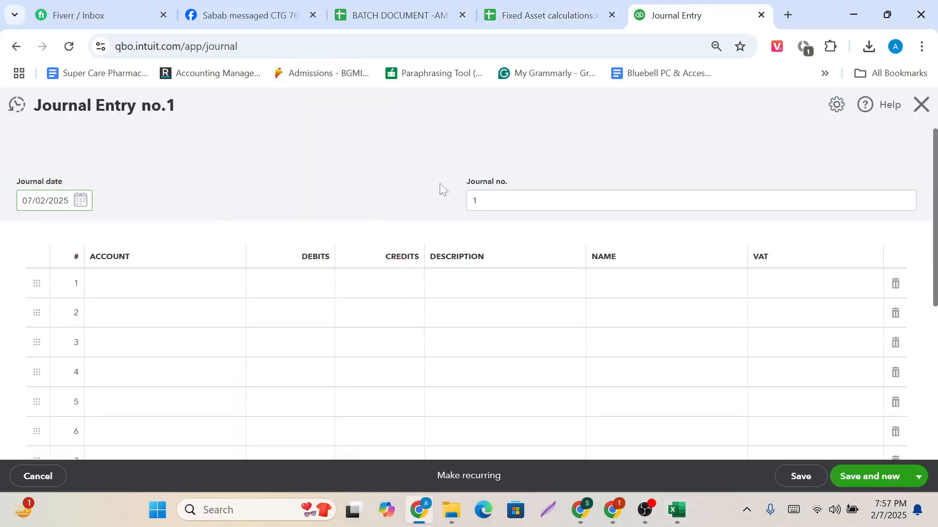
pyautogui.click(77, 201)
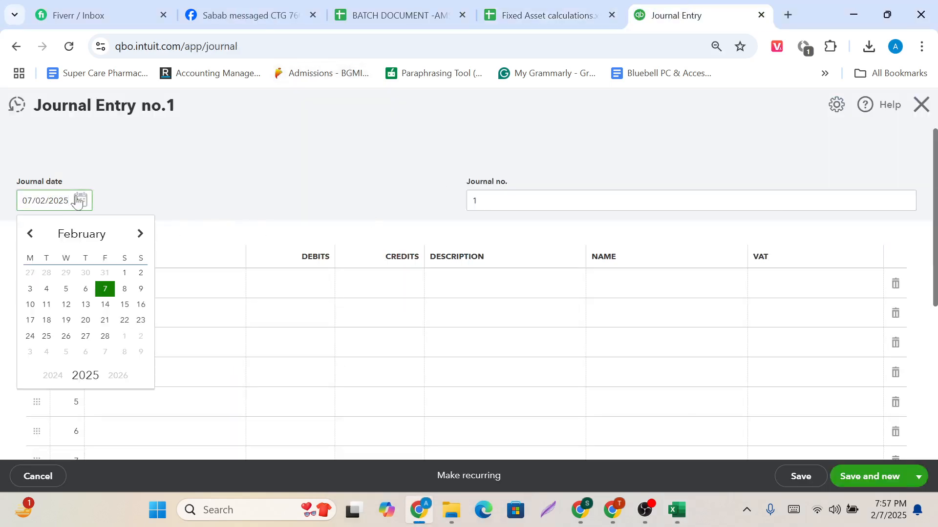
pyautogui.click(52, 376)
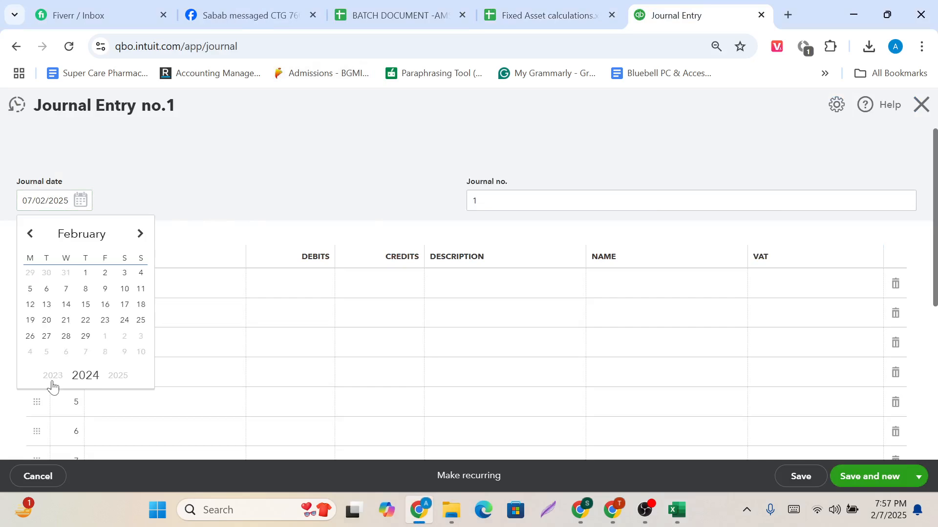
pyautogui.click(53, 377)
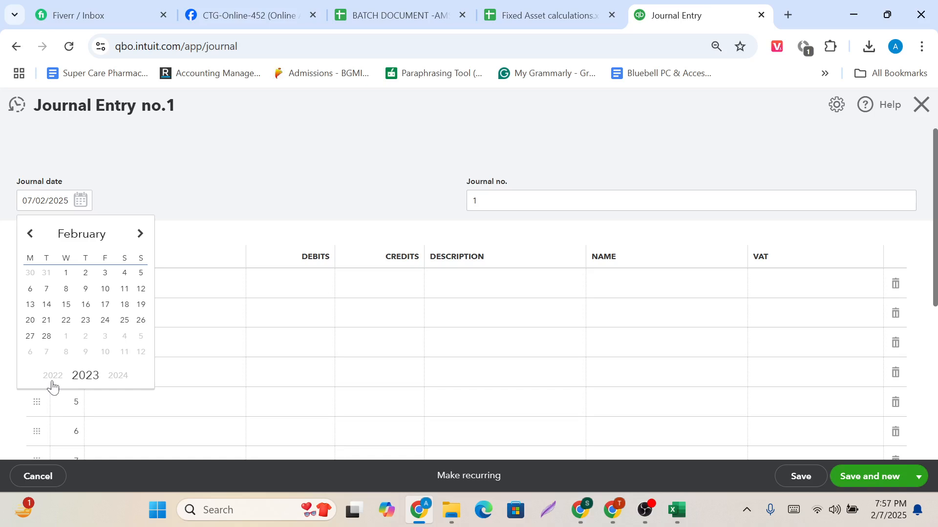
pyautogui.click(53, 376)
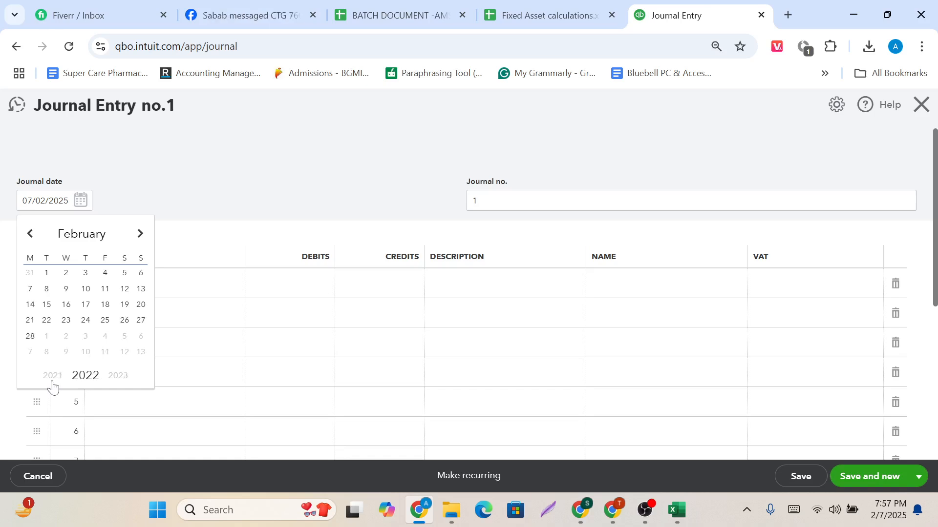
pyautogui.click(139, 233)
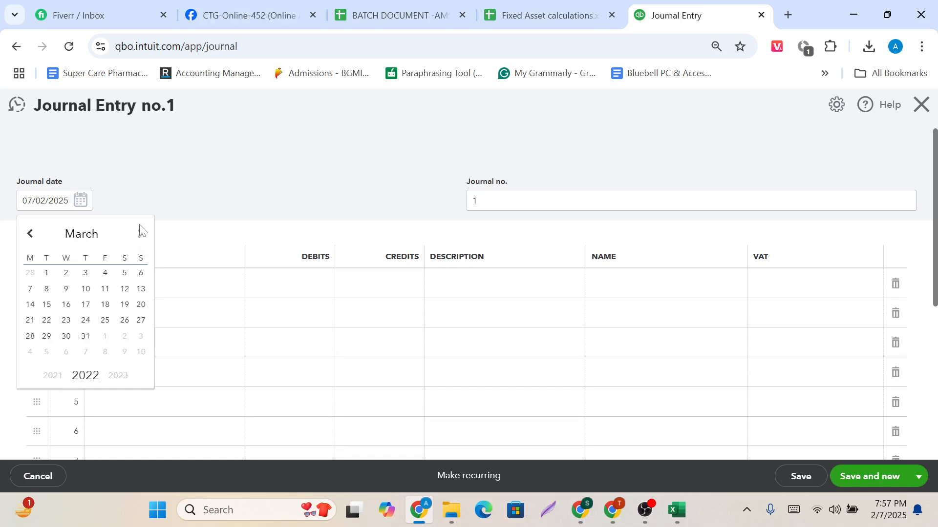
pyautogui.click(140, 234)
pyautogui.click(139, 234)
pyautogui.click(140, 233)
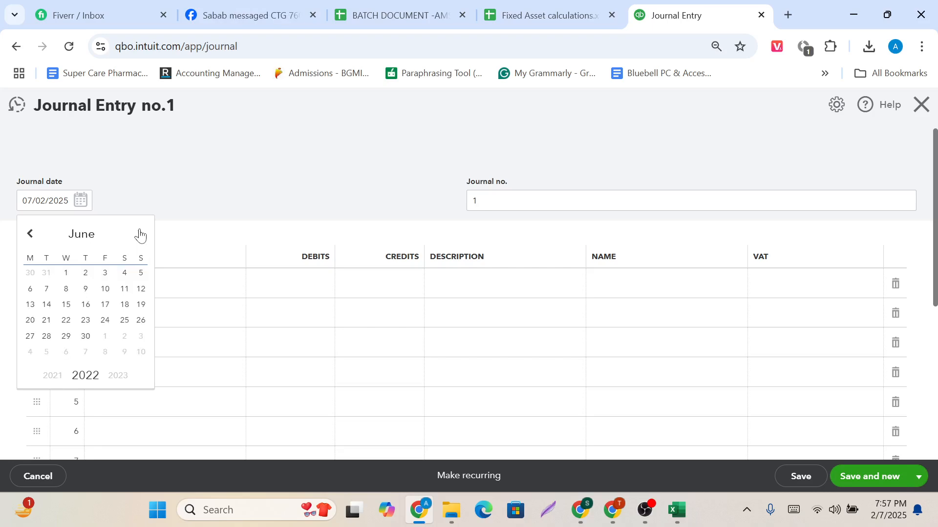
pyautogui.click(140, 234)
pyautogui.click(139, 234)
pyautogui.click(140, 234)
pyautogui.click(140, 234)
pyautogui.click(139, 234)
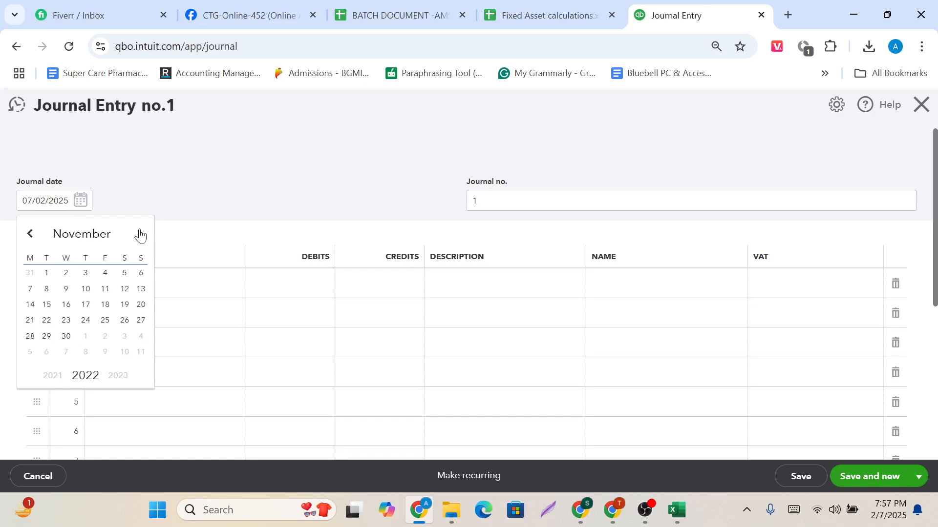
pyautogui.click(140, 234)
pyautogui.click(140, 234)
pyautogui.click(30, 234)
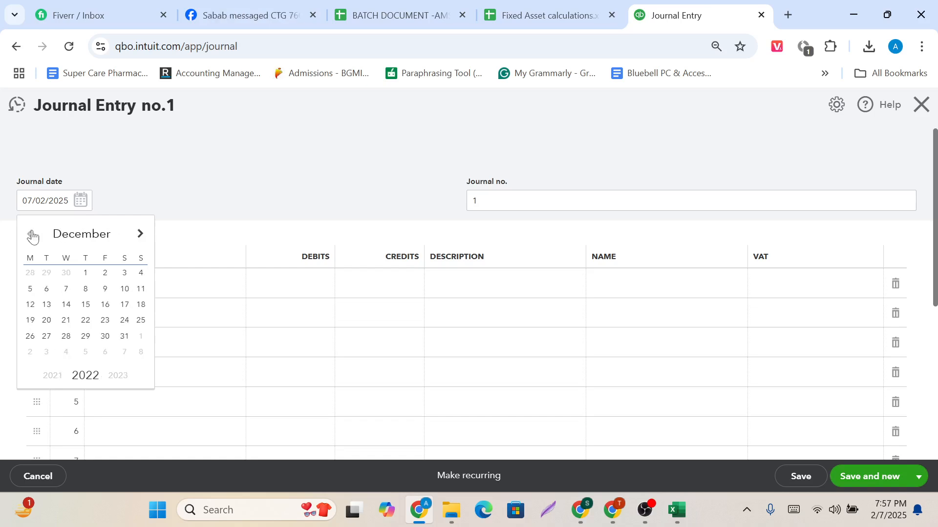
pyautogui.click(125, 337)
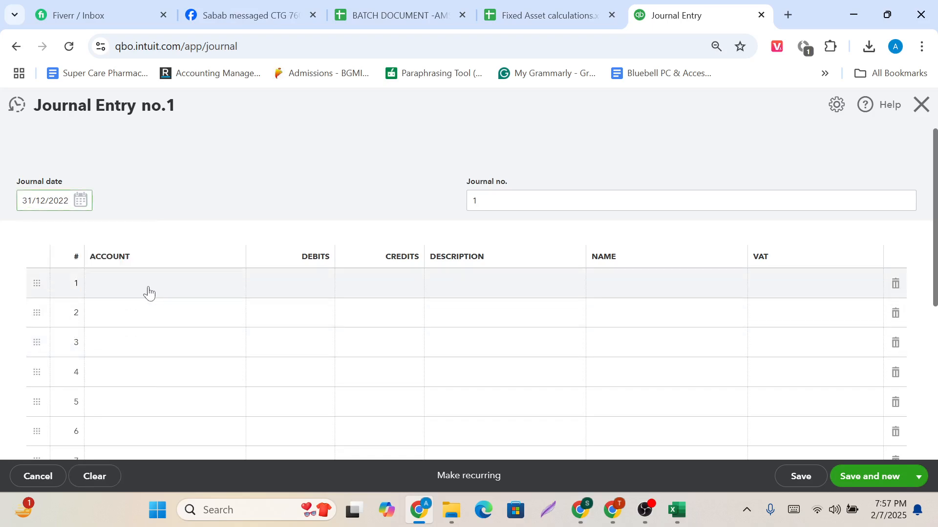
# Choose the Depreciation expense account for line 1 of the journal entry.
pyautogui.click(151, 291)
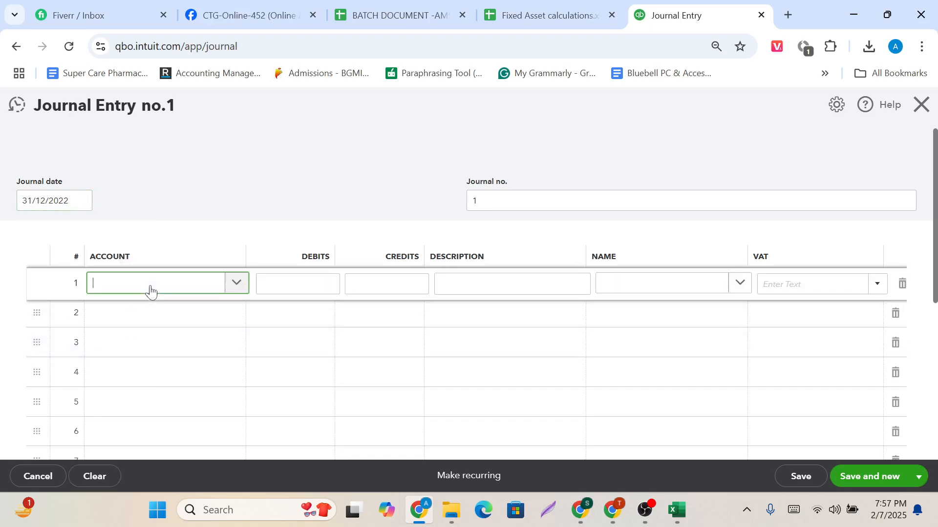
pyautogui.write('D')
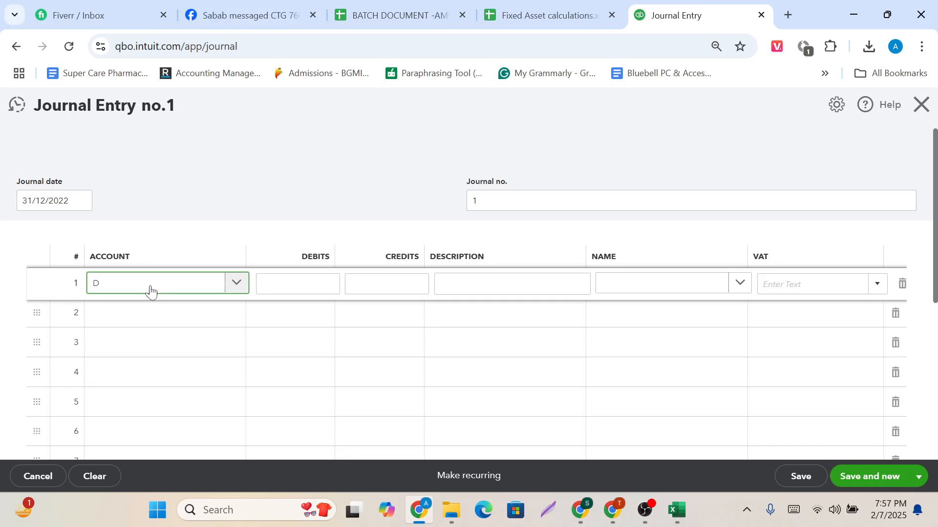
pyautogui.write('epr')
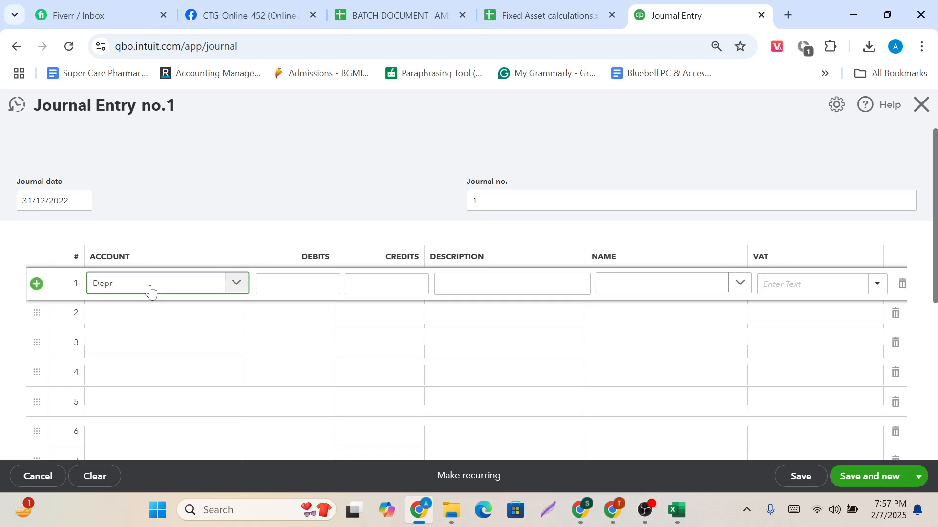
pyautogui.write('e')
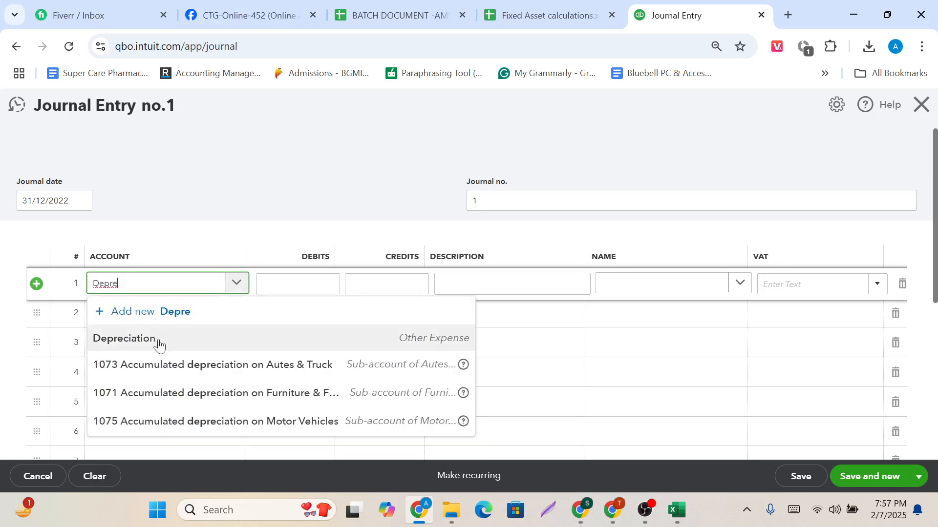
pyautogui.click(158, 344)
# Choose Accumulated depreciation on Furniture & Fixtures as the account for line 2 of the journal entry.
pyautogui.click(195, 327)
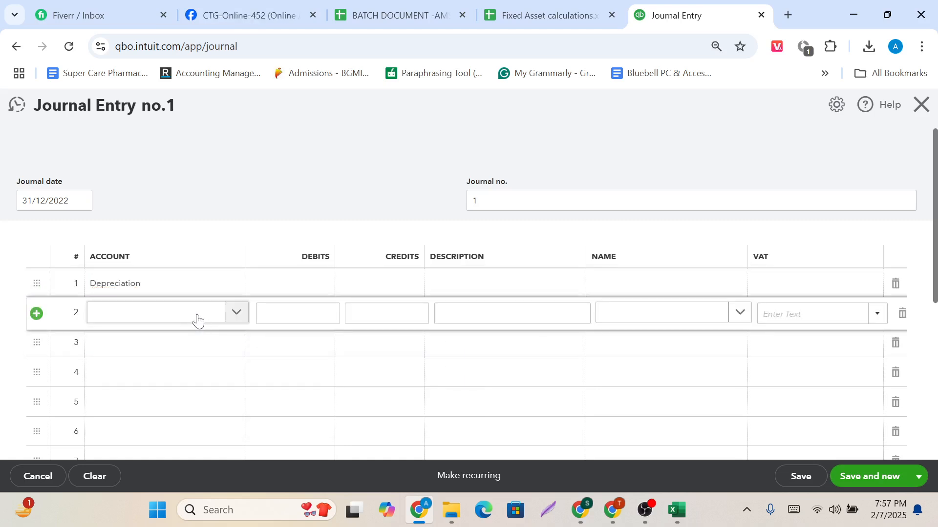
pyautogui.click(197, 321)
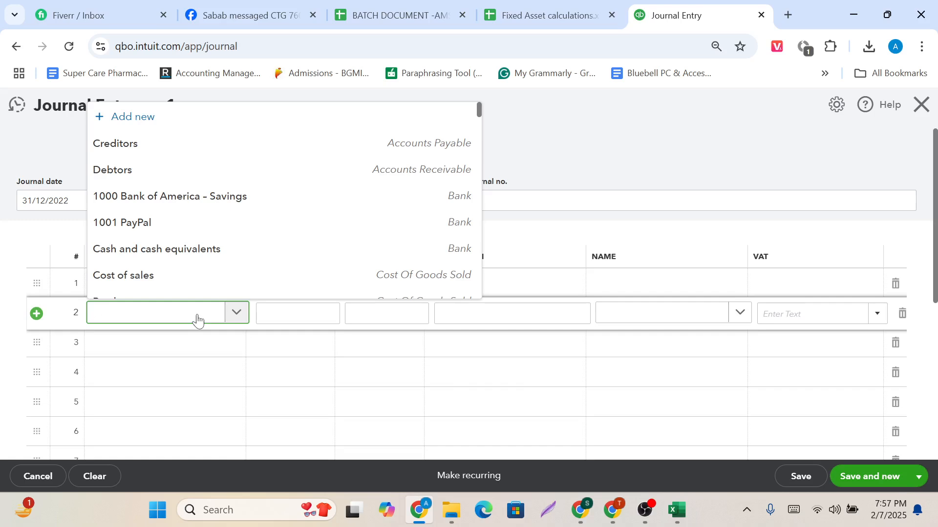
pyautogui.write('ACC')
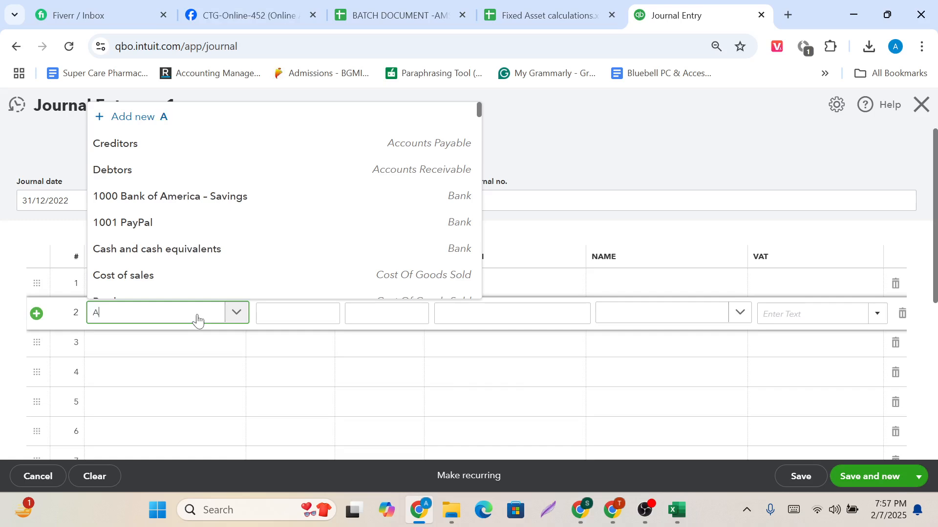
pyautogui.press('BackSpace')
pyautogui.press('BackSpace')
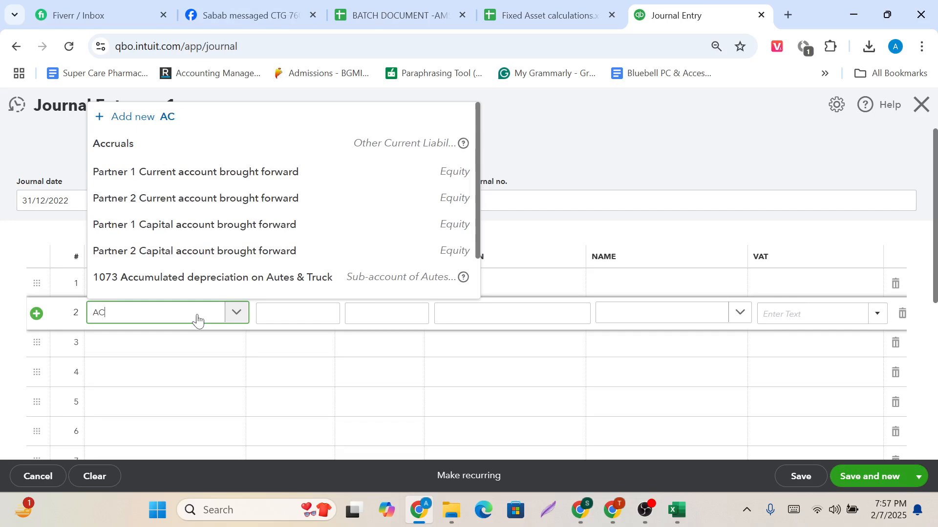
pyautogui.write('cc')
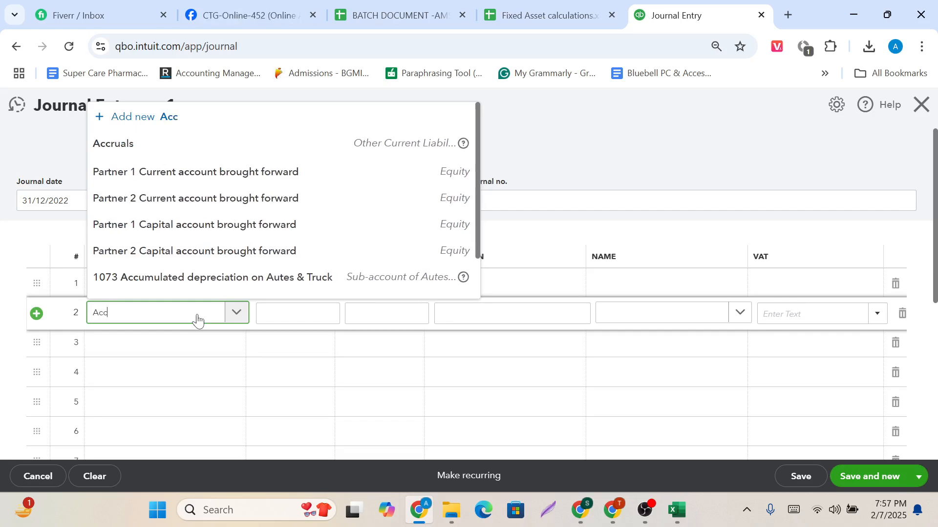
pyautogui.scroll(-1, 203, 239)
pyautogui.scroll(-5, 204, 234)
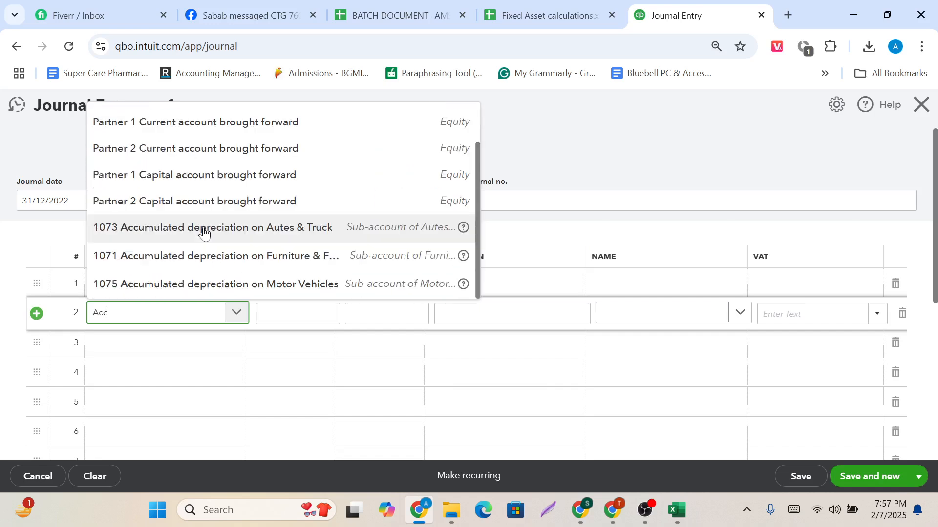
pyautogui.click(188, 260)
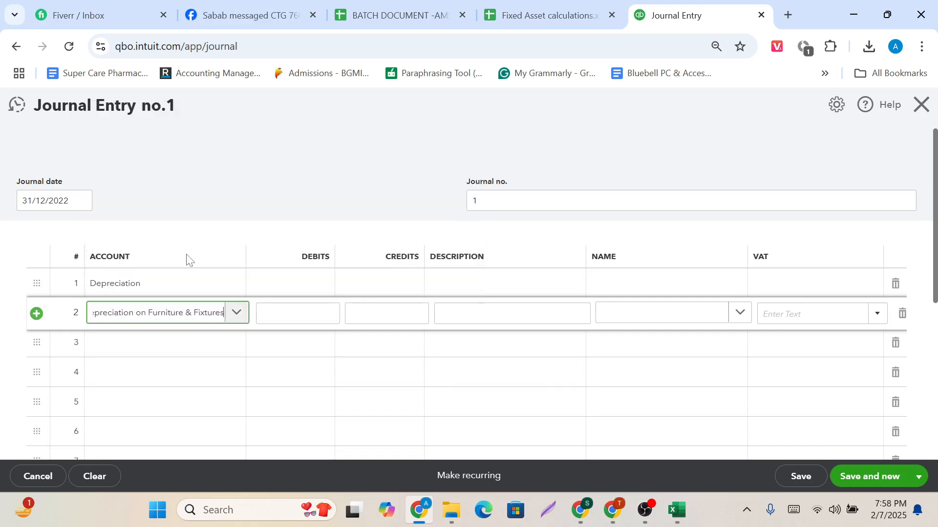
pyautogui.click(175, 343)
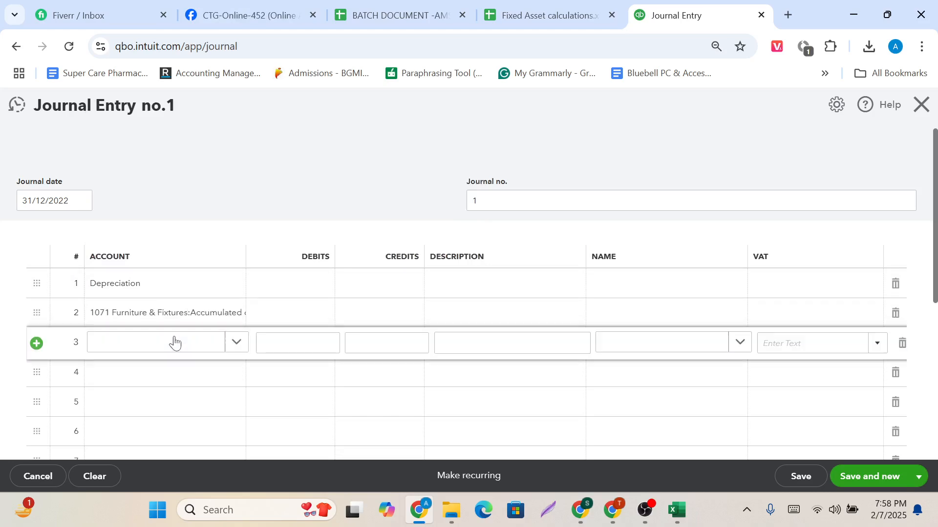
# Check the Furniture & Fixtures depreciation in the Excel sheet and enter 400 as the credit on journal line 2.
pyautogui.click(272, 314)
pyautogui.hotkey('alt', 'Tab')
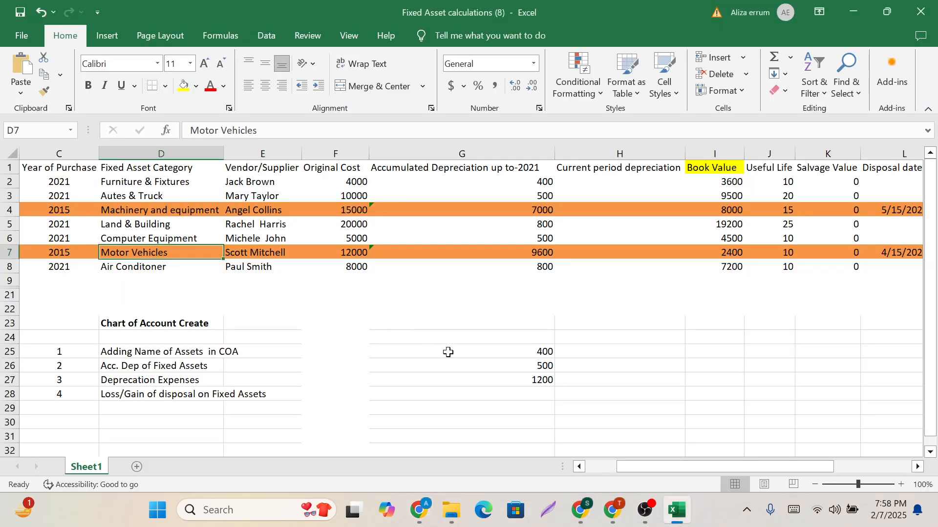
pyautogui.hotkey('alt', 'Tab')
pyautogui.click(386, 314)
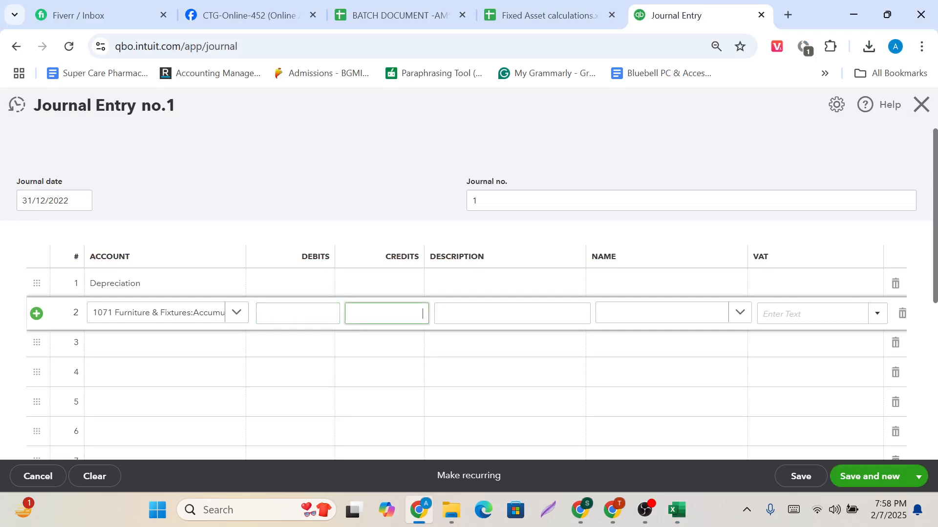
pyautogui.write('400')
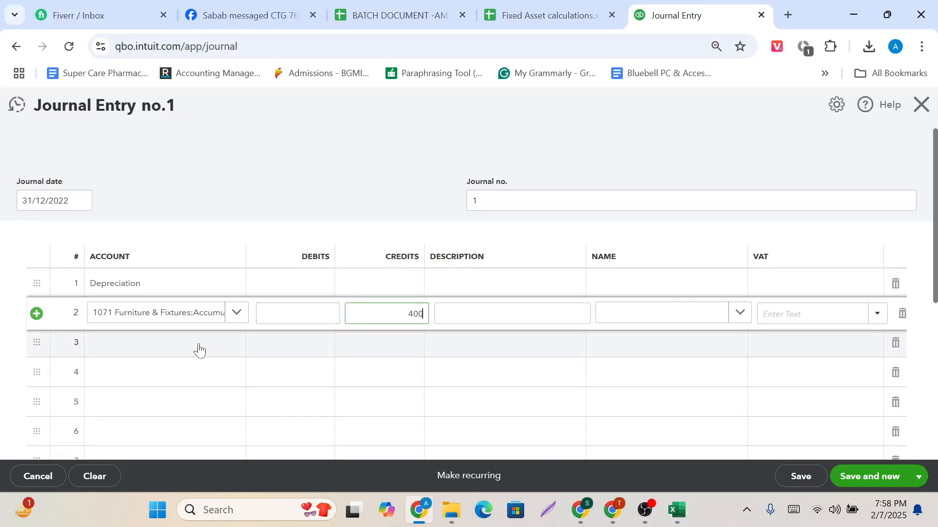
# Choose Accumulated depreciation on Autes & Truck as the account for line 3 and clear its automatically filled debit.
pyautogui.click(200, 349)
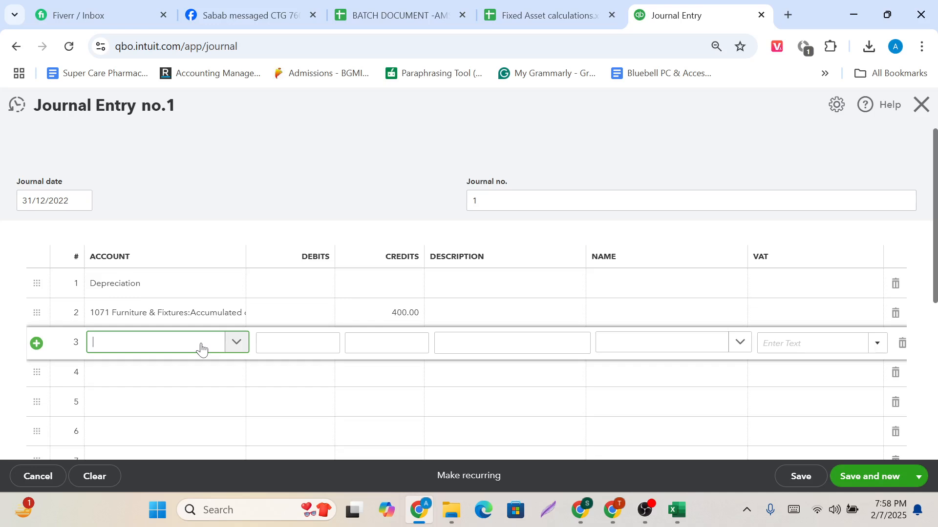
pyautogui.write('Acc')
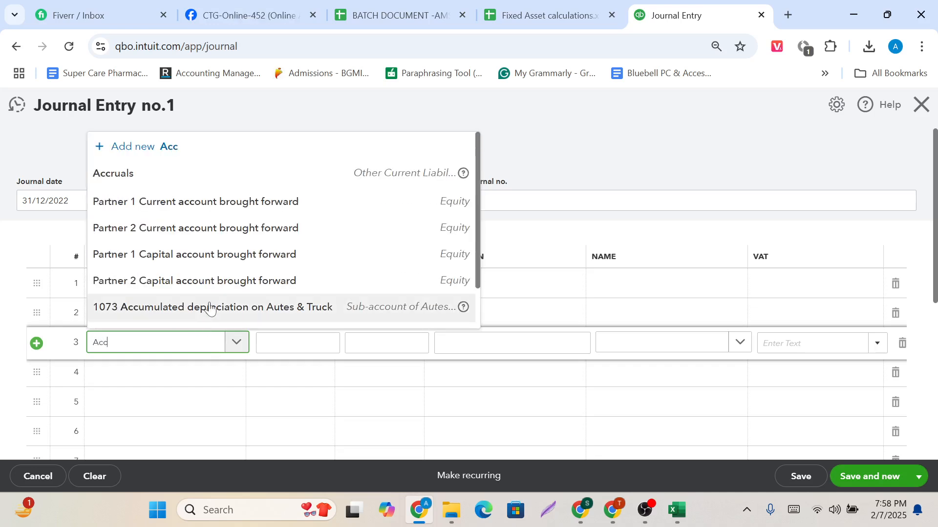
pyautogui.scroll(-2, 210, 308)
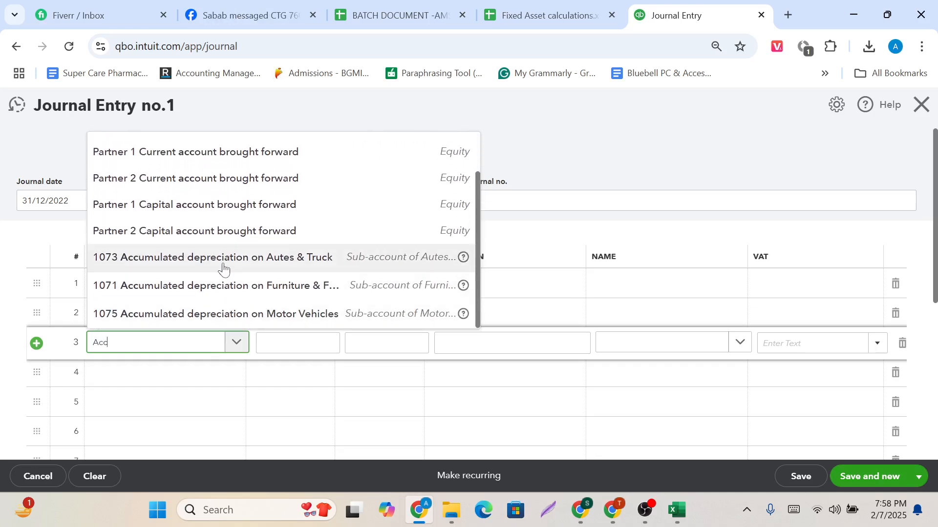
pyautogui.click(223, 263)
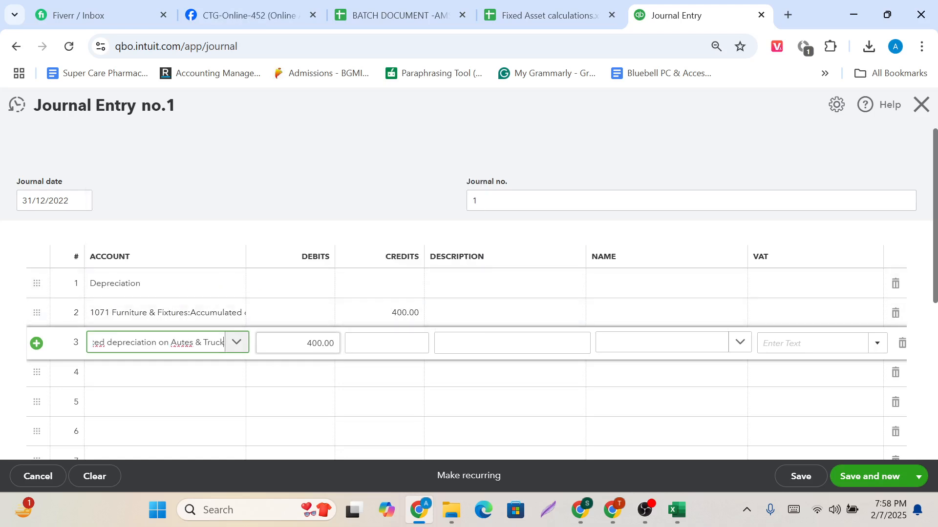
pyautogui.press('Tab')
pyautogui.press('BackSpace')
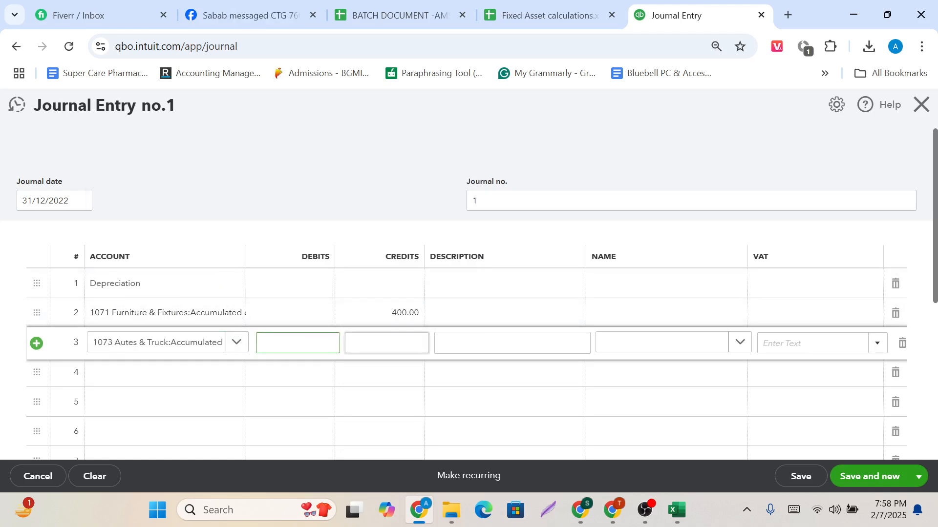
# Check the Autes & Truck depreciation in the Excel sheet and enter 500 as the credit on line 3.
pyautogui.click(423, 343)
pyautogui.hotkey('alt', 'Tab')
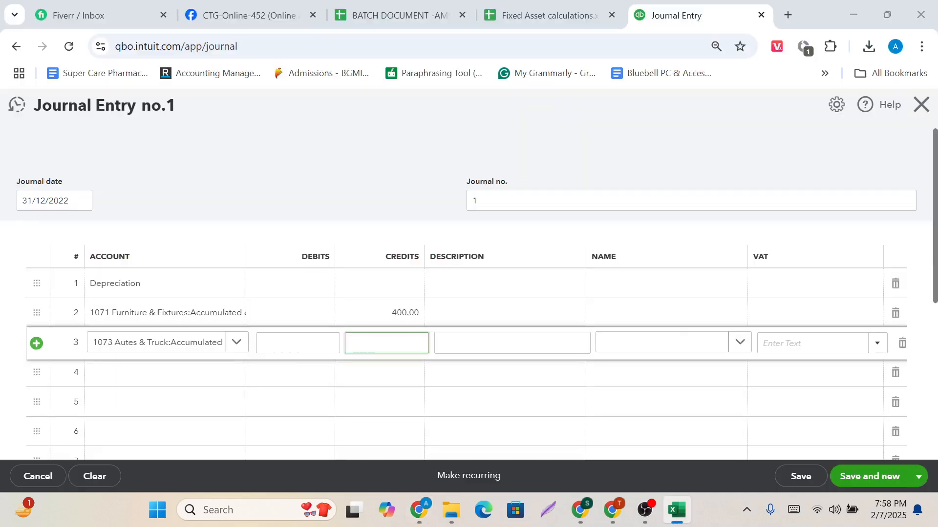
pyautogui.hotkey('alt', 'Tab')
pyautogui.write('500')
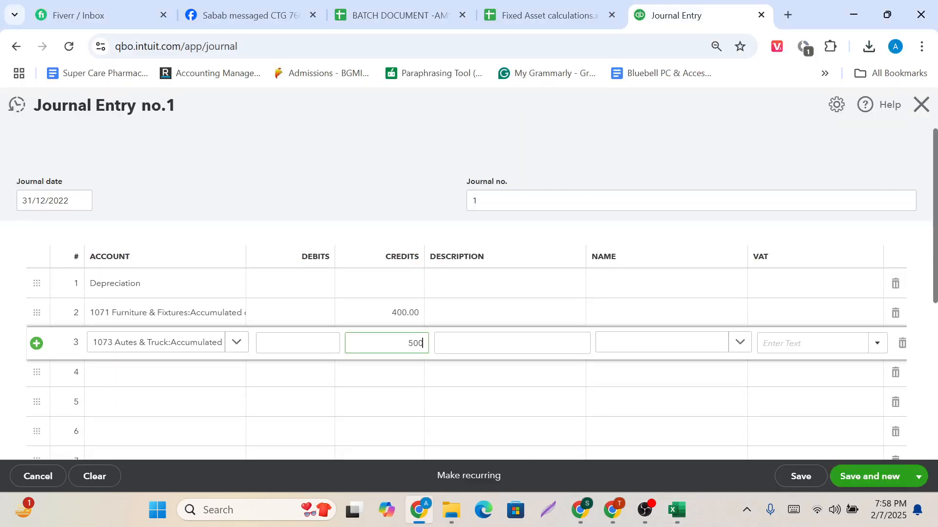
# Choose Accumulated depreciation on Motor Vehicles as the account for line 4 and clear its automatically filled debit.
pyautogui.click(208, 371)
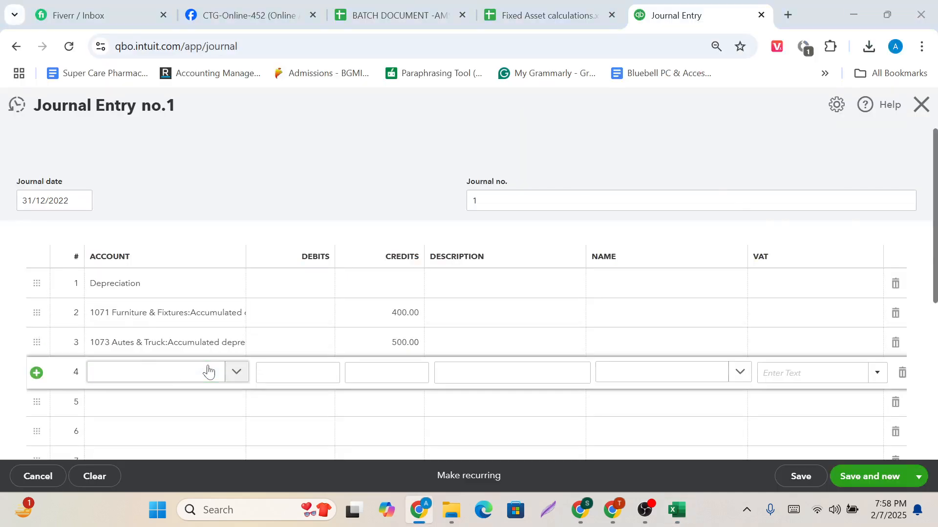
pyautogui.hotkey('alt', 'Tab')
pyautogui.hotkey('alt', 'Tab')
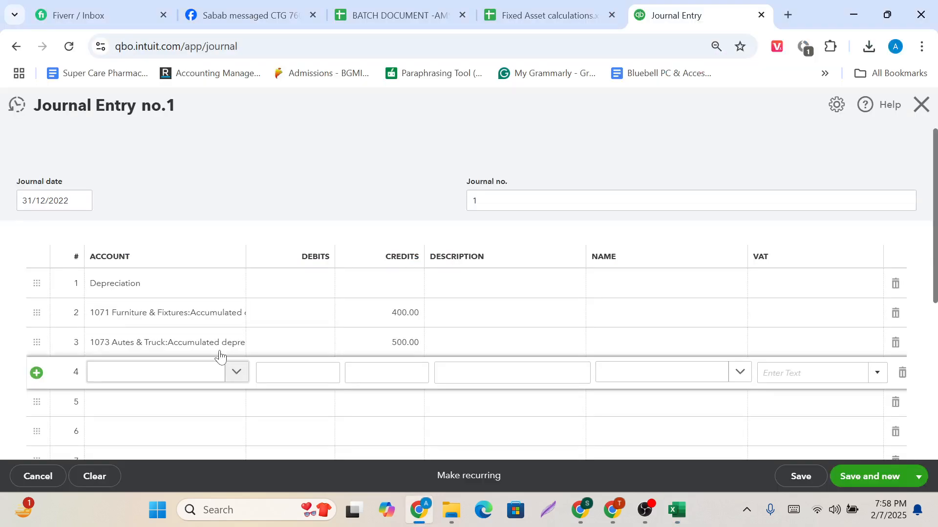
pyautogui.click(187, 370)
pyautogui.write('M')
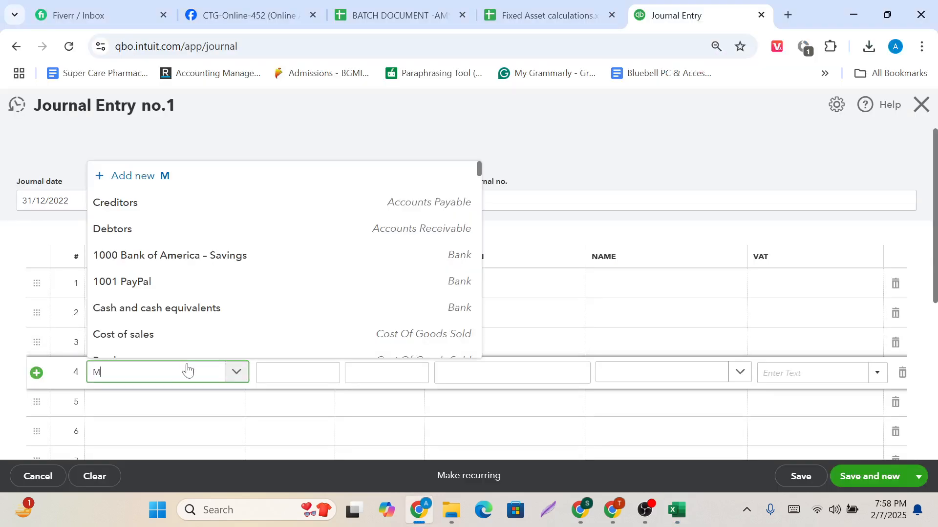
pyautogui.write('ot')
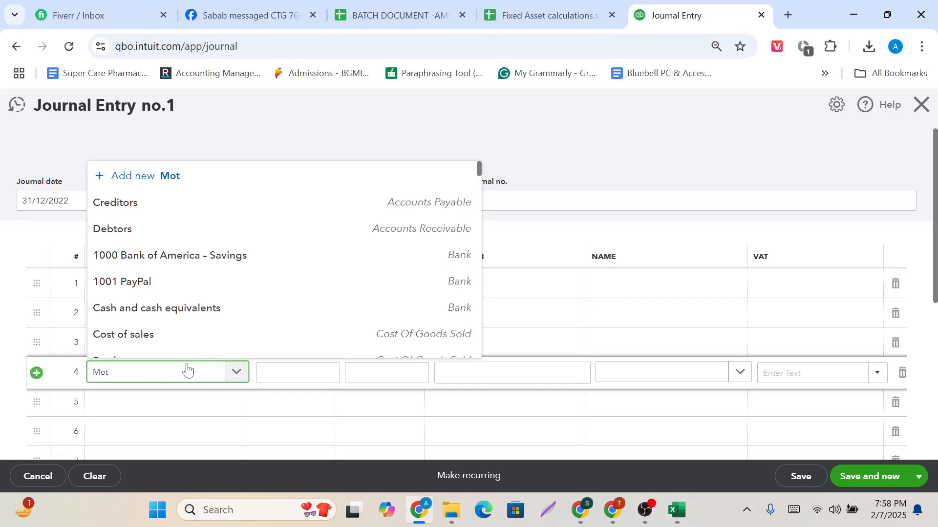
pyautogui.press('BackSpace')
pyautogui.press('BackSpace')
pyautogui.press('BackSpace')
pyautogui.write('Acc')
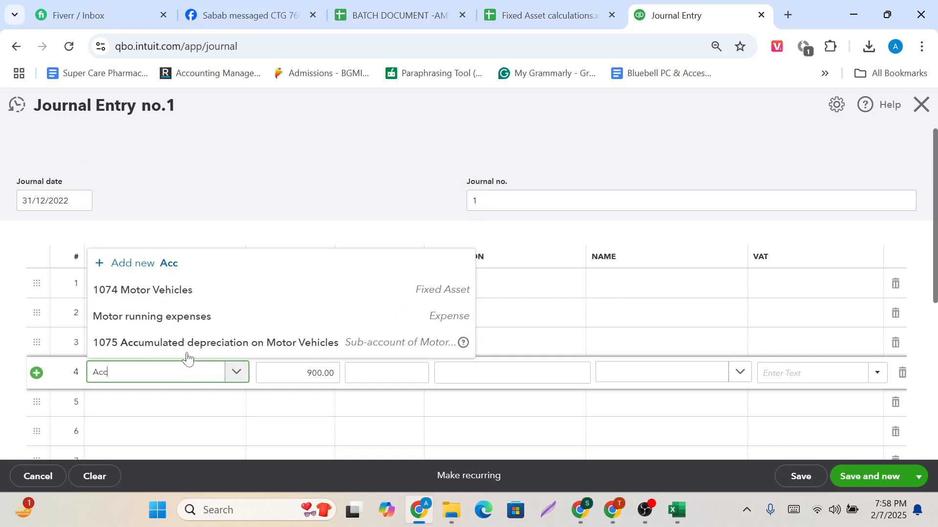
pyautogui.click(187, 345)
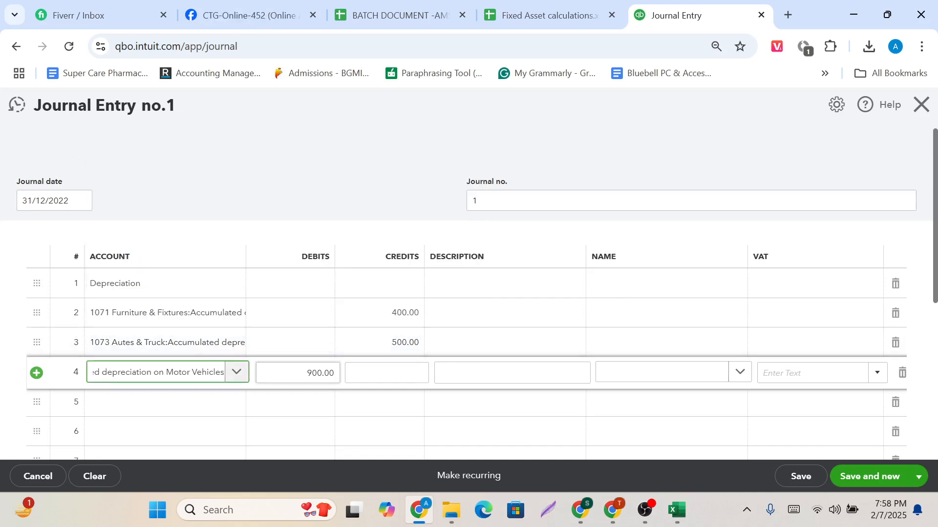
pyautogui.press('Tab')
pyautogui.press('BackSpace')
# Look up the Motor Vehicles depreciation in the Excel sheet and enter 1200 as the credit on line 4.
pyautogui.hotkey('alt', 'Tab')
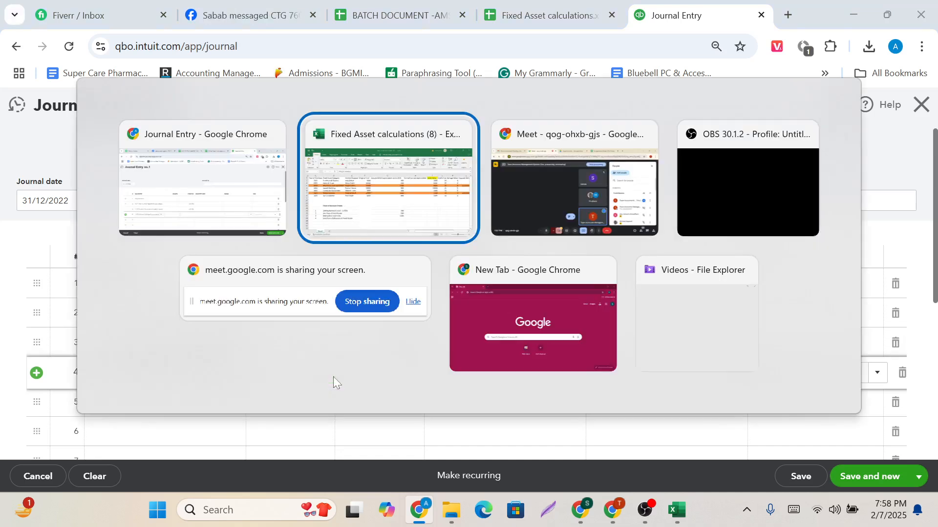
pyautogui.click(366, 210)
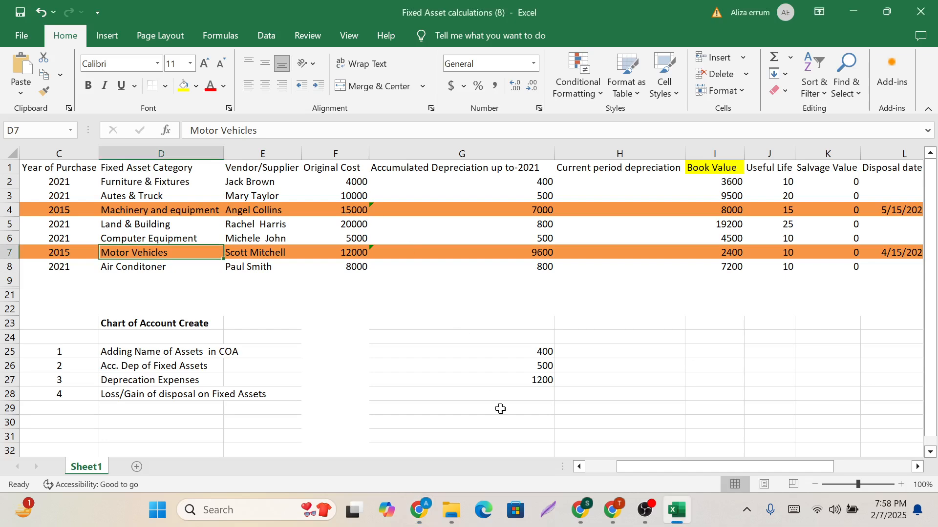
pyautogui.hotkey('alt', 'Tab')
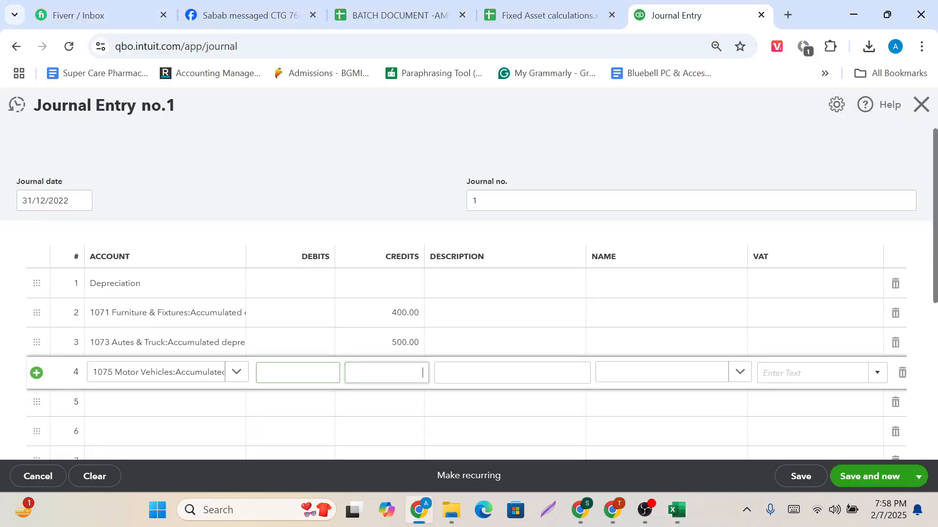
pyautogui.press('Tab')
pyautogui.write('1200')
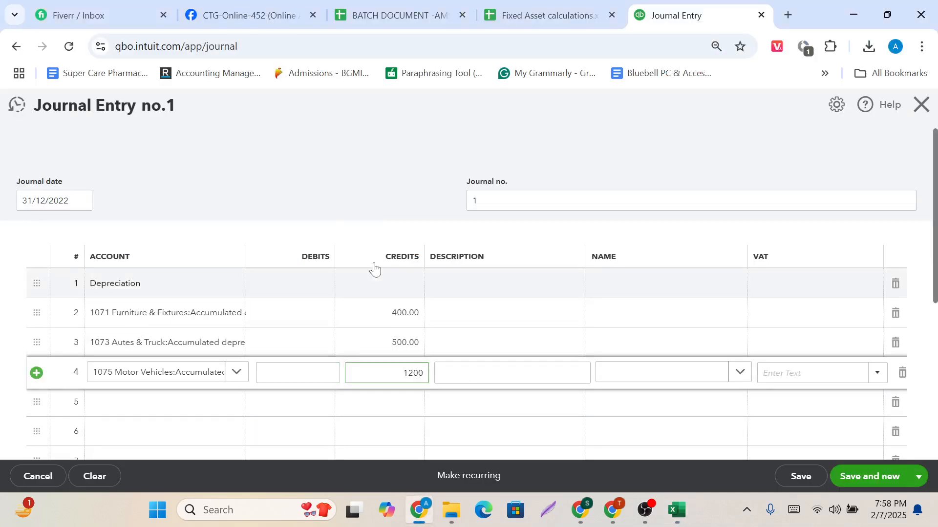
pyautogui.click(365, 227)
# Enter 2100 as the debit on the Depreciation line to match the journal entry's total credits.
pyautogui.scroll(-2, 386, 326)
pyautogui.scroll(-1, 386, 326)
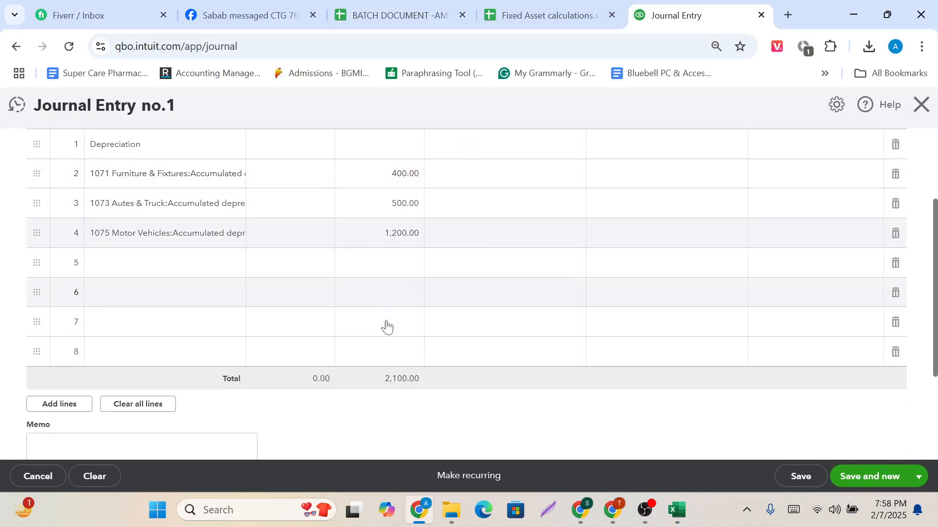
pyautogui.scroll(2, 351, 318)
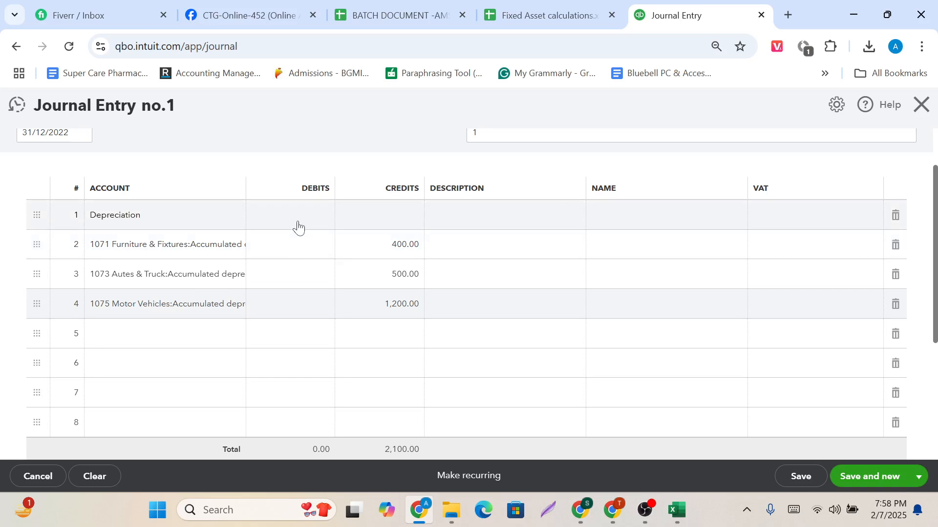
pyautogui.click(298, 223)
pyautogui.write('2,1')
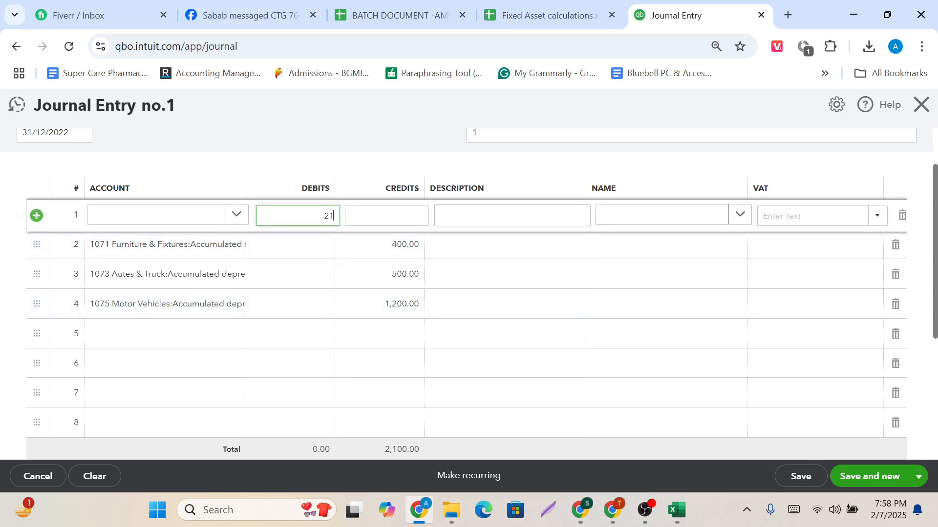
pyautogui.write('00')
pyautogui.click(286, 176)
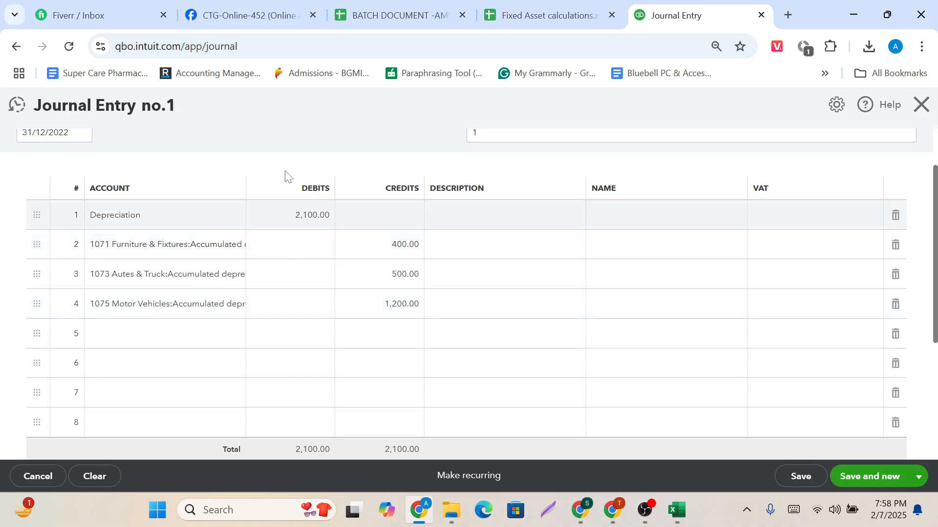
# Review the journal entry's lines and totals against the Fixed Asset calculations sheet in Google Sheets.
pyautogui.click(532, 3)
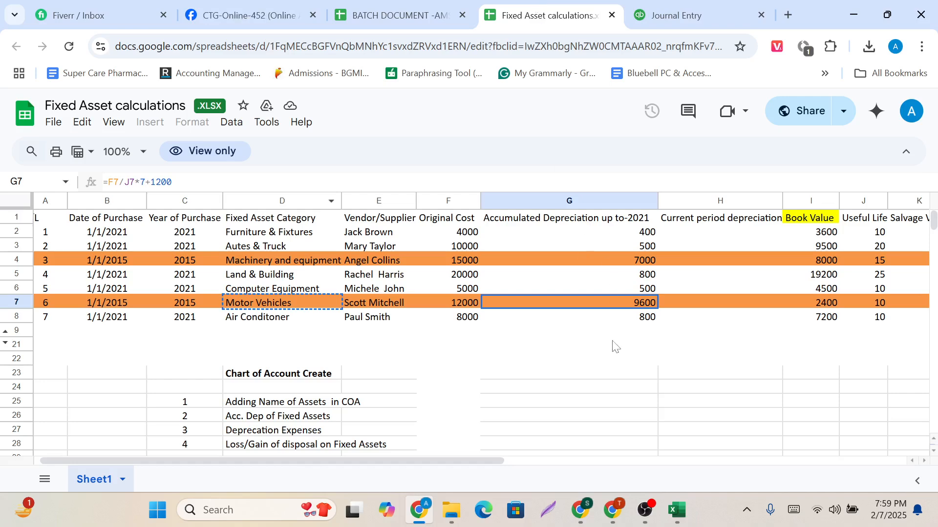
pyautogui.hscroll(1, 612, 343)
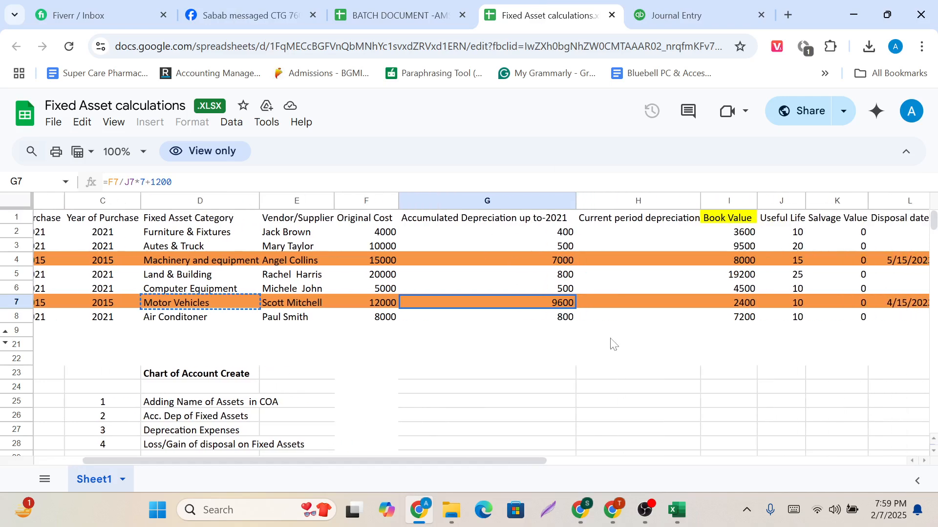
pyautogui.click(684, 14)
pyautogui.scroll(2, 518, 246)
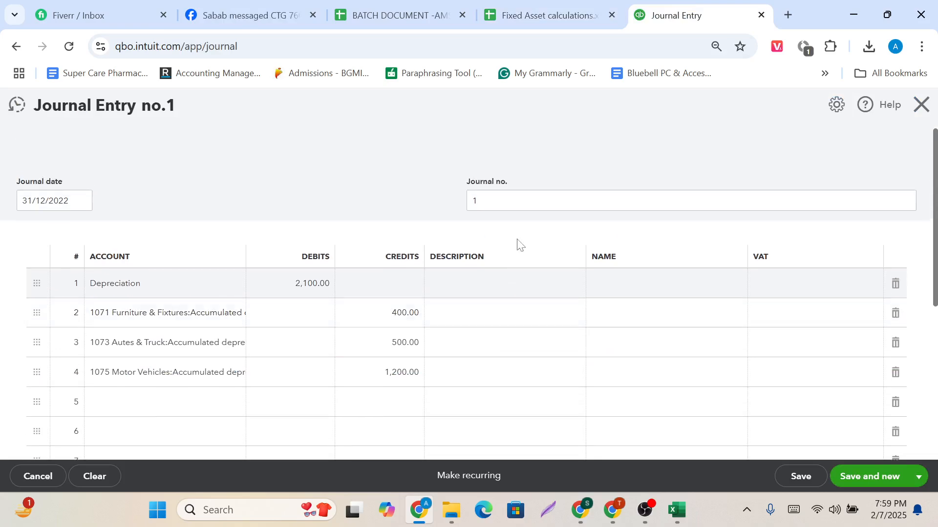
pyautogui.scroll(-2, 518, 246)
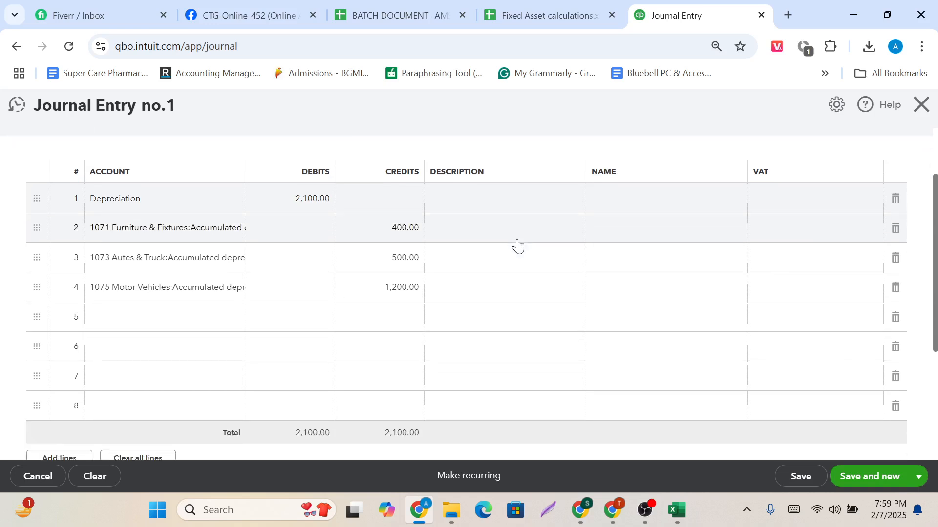
pyautogui.scroll(2, 633, 335)
pyautogui.scroll(-2, 634, 335)
pyautogui.scroll(2, 634, 335)
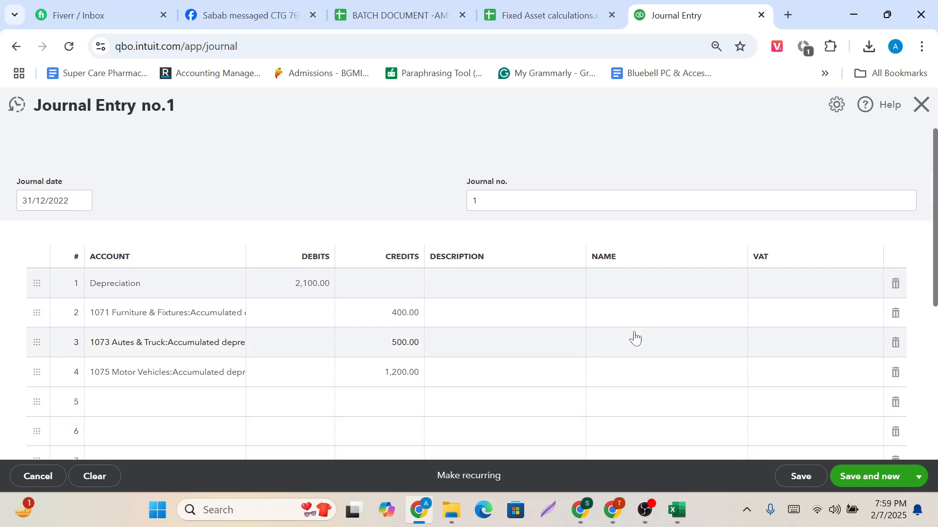
pyautogui.click(595, 11)
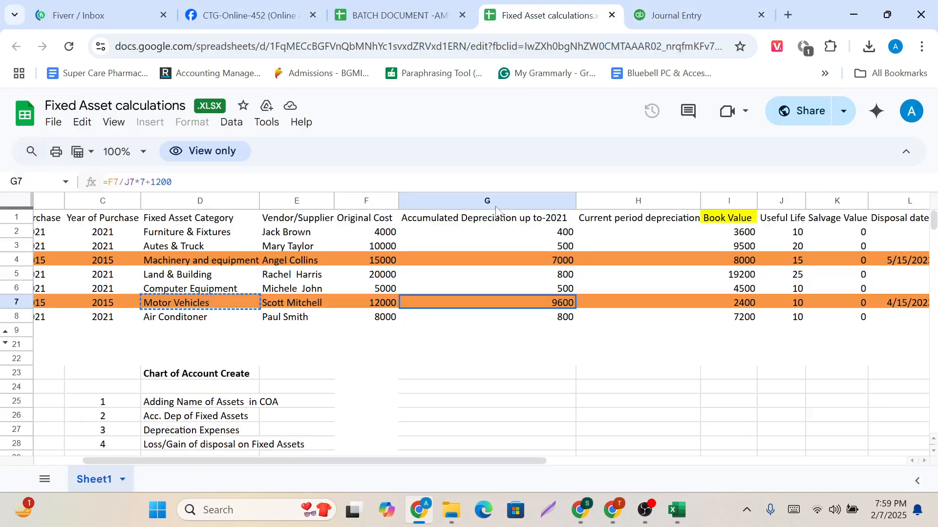
pyautogui.click(696, 10)
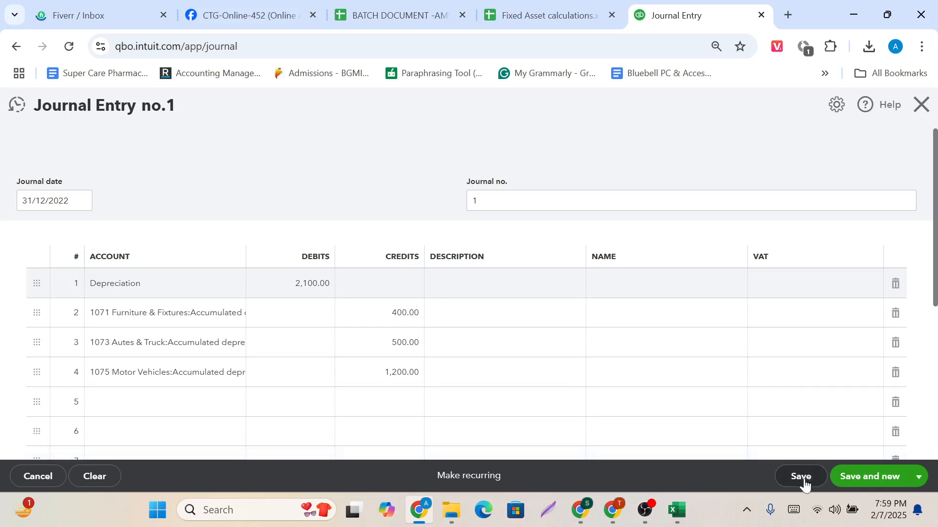
# Save and close the depreciation journal entry, returning to the Balance Sheet report.
pyautogui.click(917, 478)
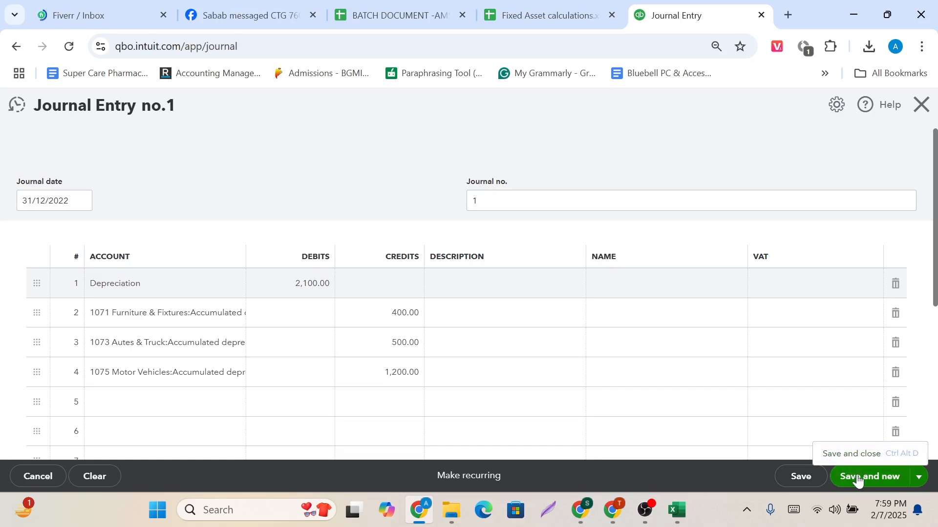
pyautogui.click(854, 458)
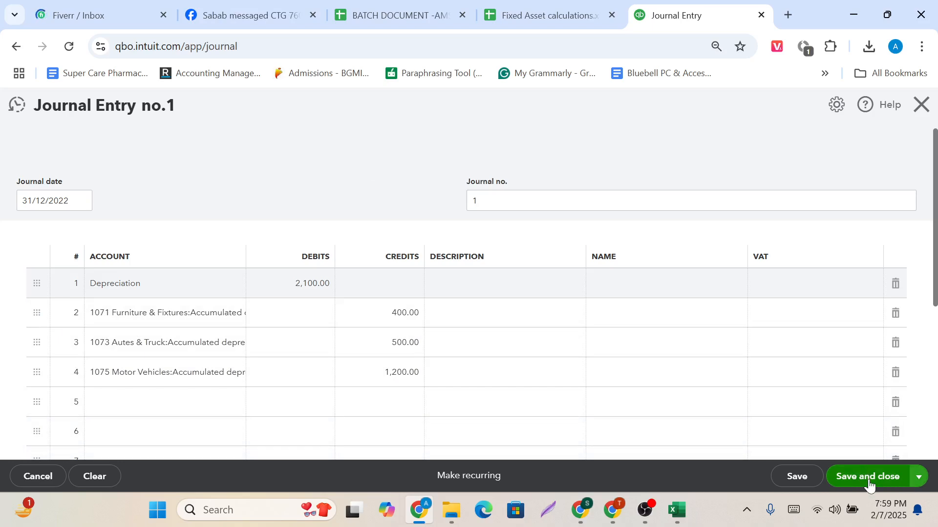
pyautogui.click(885, 477)
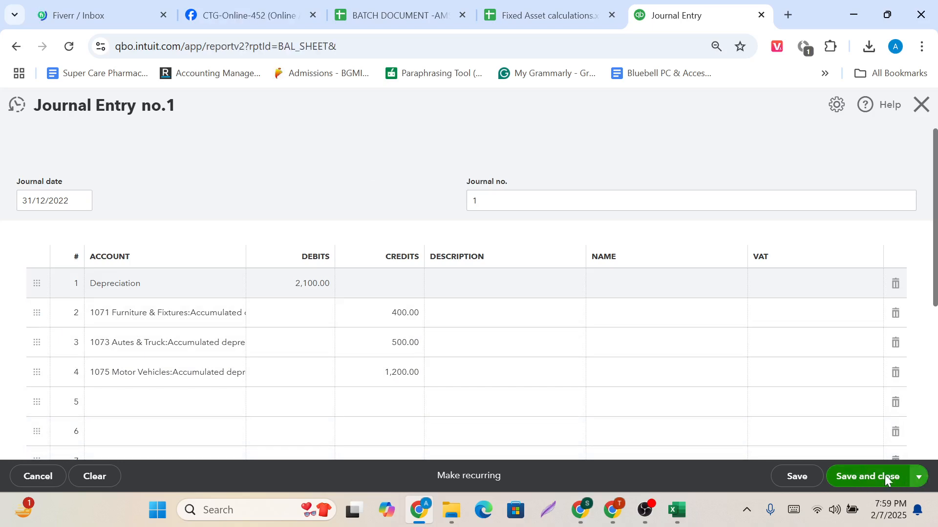
pyautogui.scroll(-3, 563, 325)
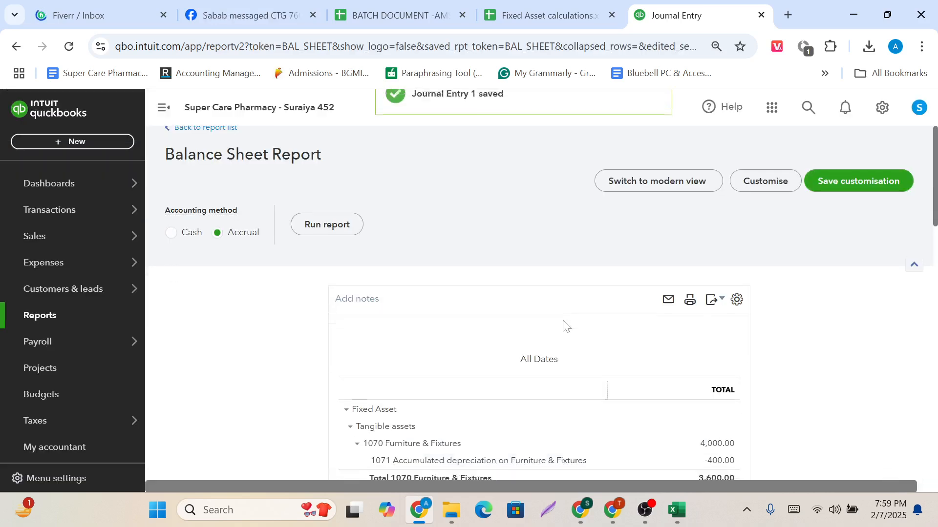
# Switch to the Fixed Asset calculations sheet in Google Sheets and check the Motor Vehicles row's disposal date and disposal amount.
pyautogui.scroll(3, 563, 326)
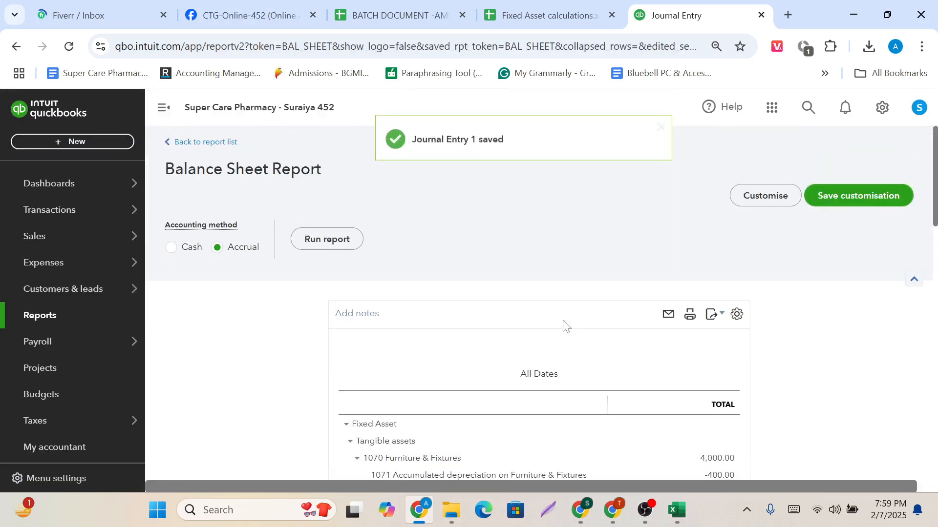
pyautogui.click(549, 6)
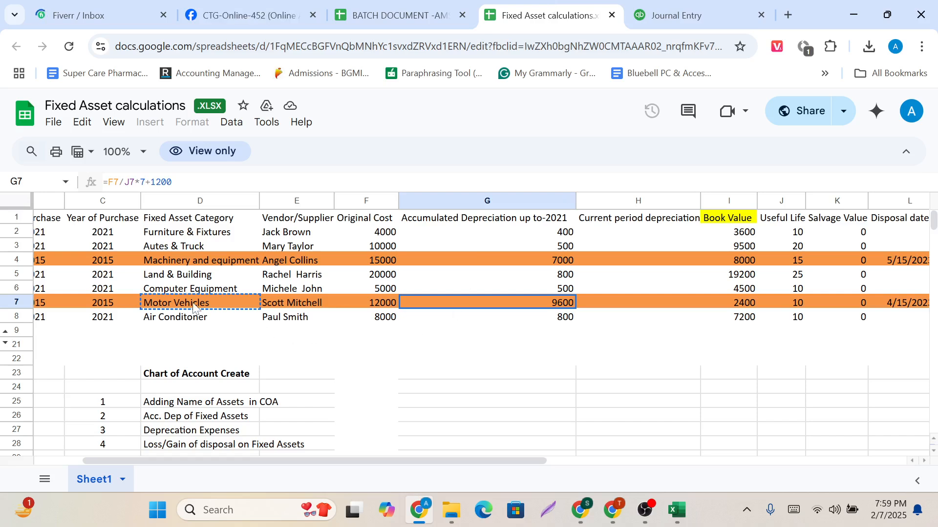
pyautogui.click(194, 305)
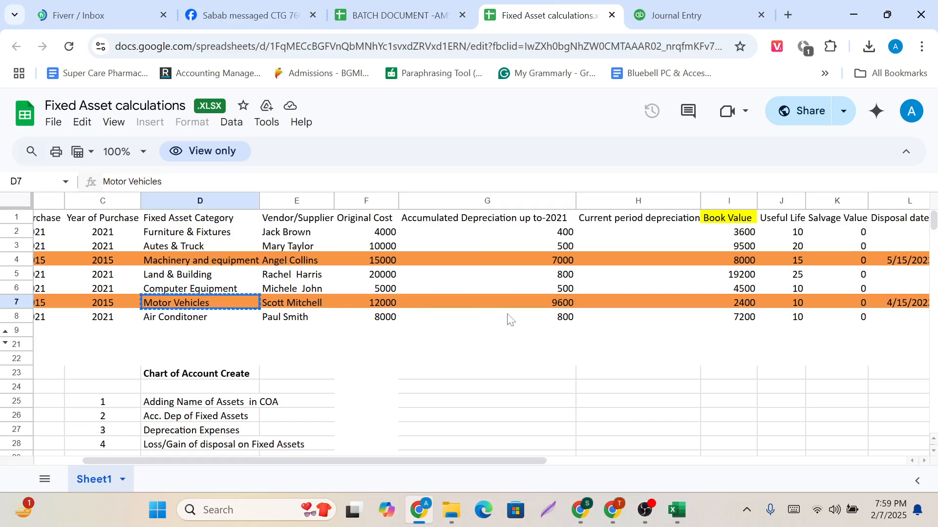
pyautogui.hscroll(3, 506, 318)
pyautogui.click(744, 303)
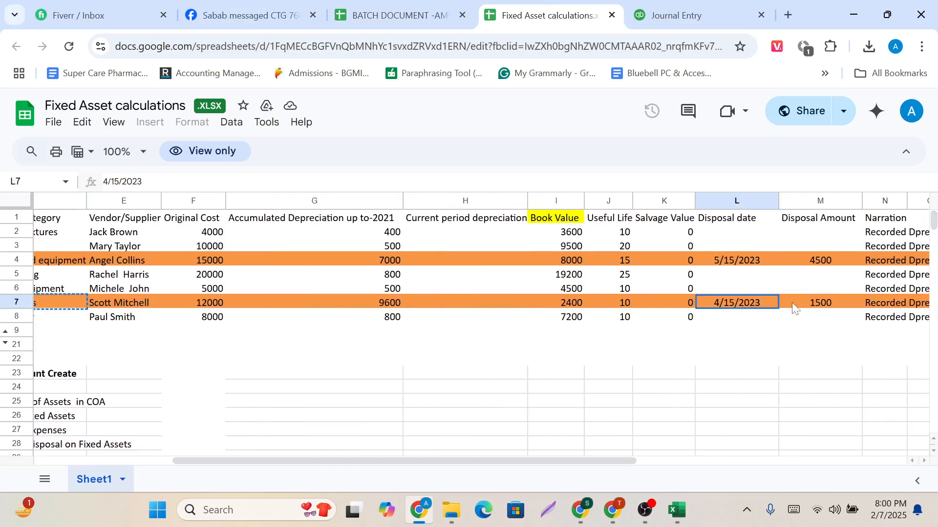
pyautogui.click(814, 306)
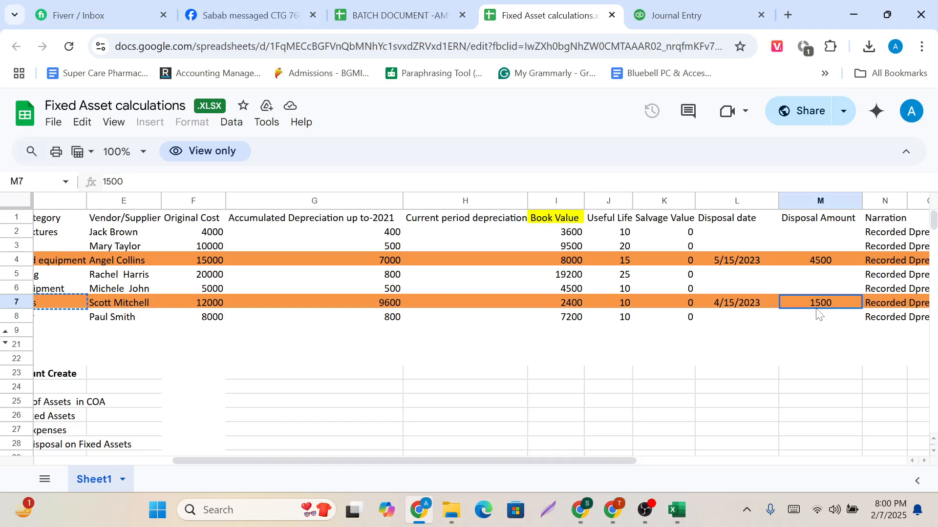
# Compare the disposal dates of Motor Vehicles and Machinery and equipment across their rows in the sheet.
pyautogui.hscroll(-3, 818, 314)
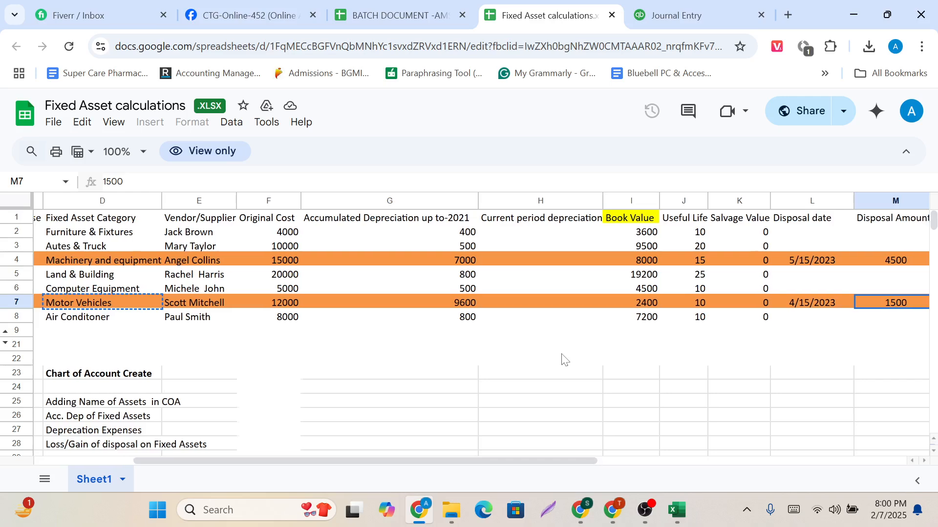
pyautogui.hscroll(1, 562, 358)
pyautogui.hscroll(-1, 448, 317)
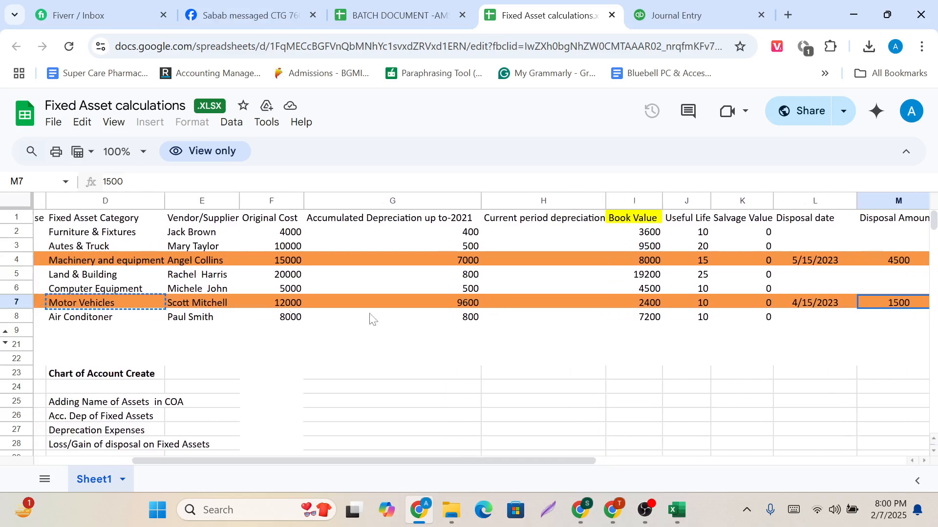
pyautogui.hscroll(1, 555, 313)
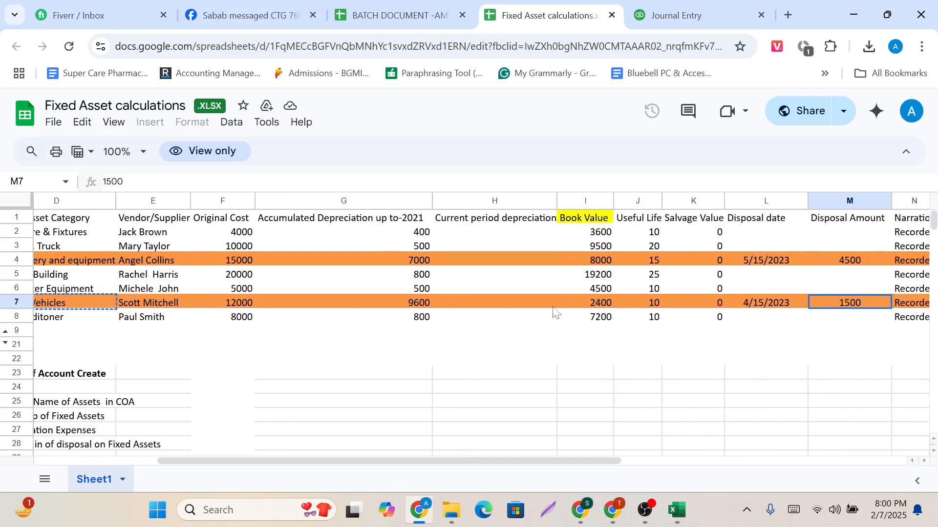
pyautogui.click(760, 303)
pyautogui.hscroll(-1, 374, 233)
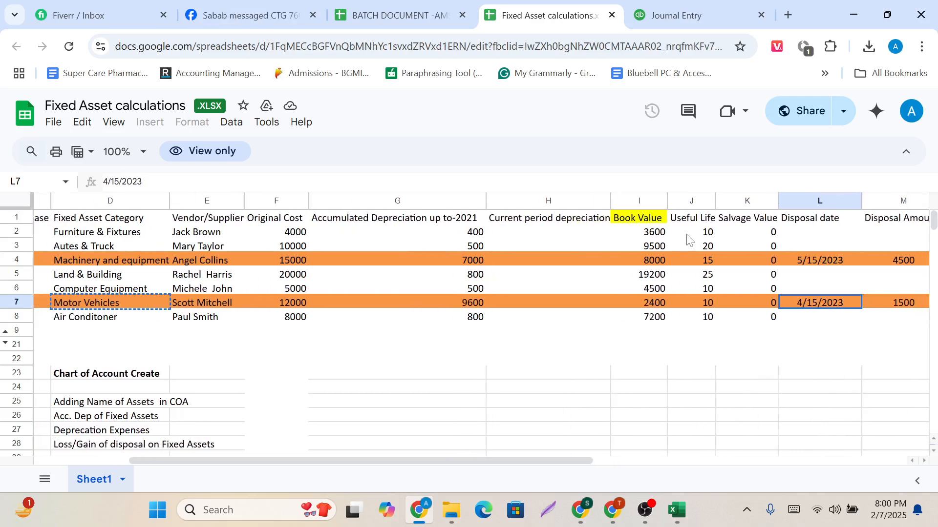
pyautogui.hscroll(1, 749, 251)
pyautogui.click(761, 261)
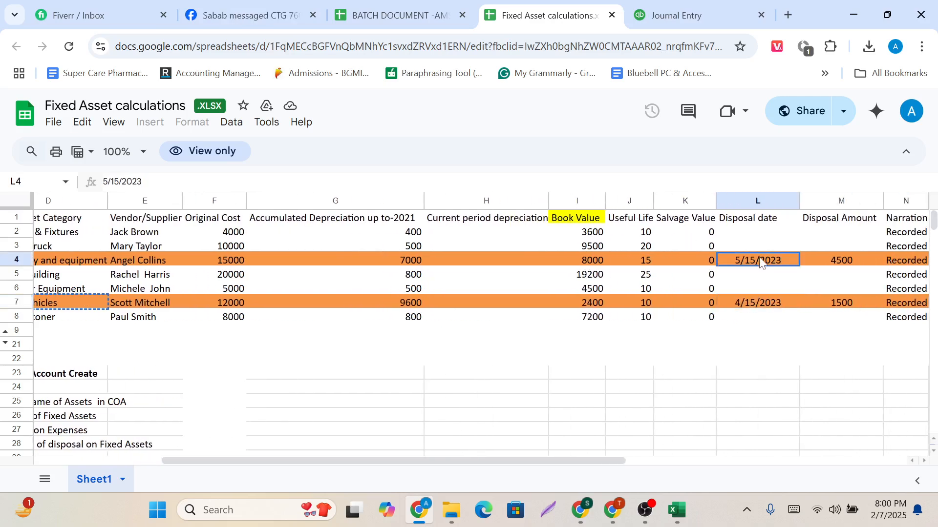
pyautogui.click(763, 304)
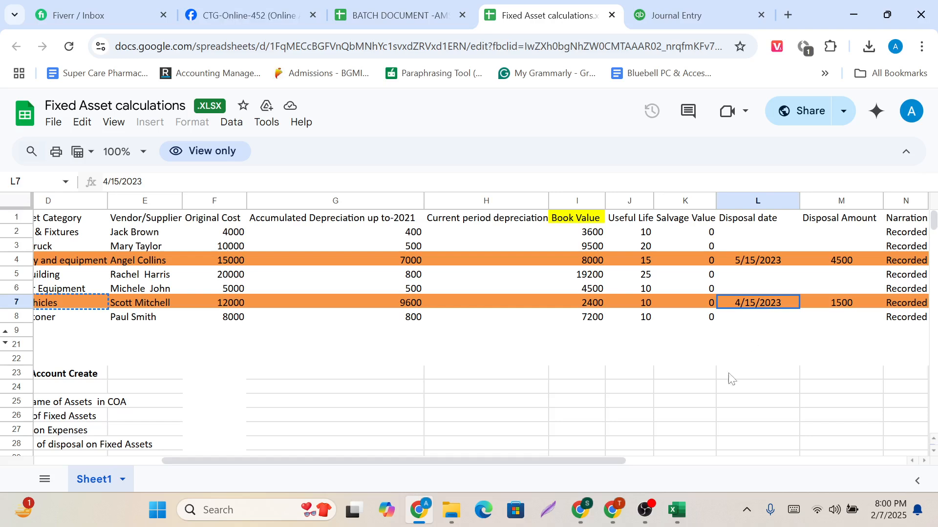
# Switch to the Excel copy of the fixed asset workbook and clear the scratch amounts in G25:G28.
pyautogui.moveTo(676, 510)
pyautogui.click(683, 438)
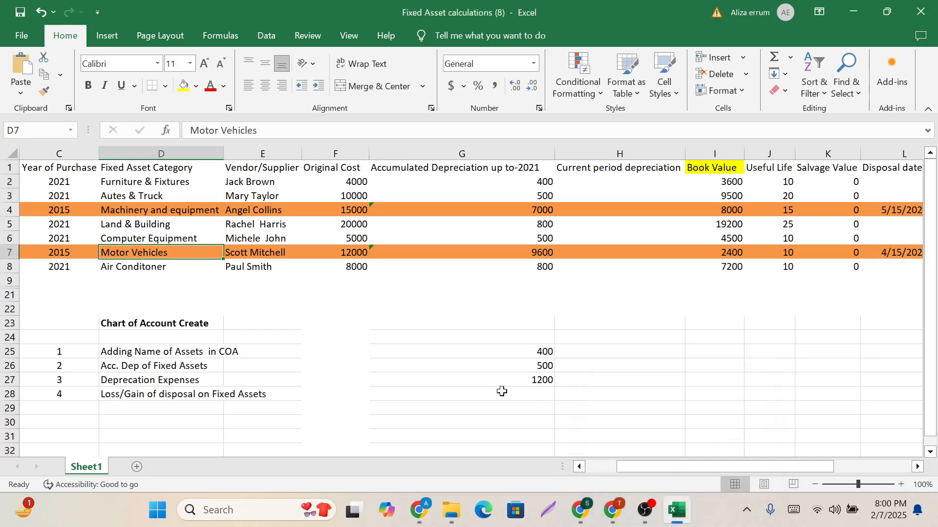
pyautogui.moveTo(510, 351); pyautogui.dragTo(512, 391)
pyautogui.press('Delete')
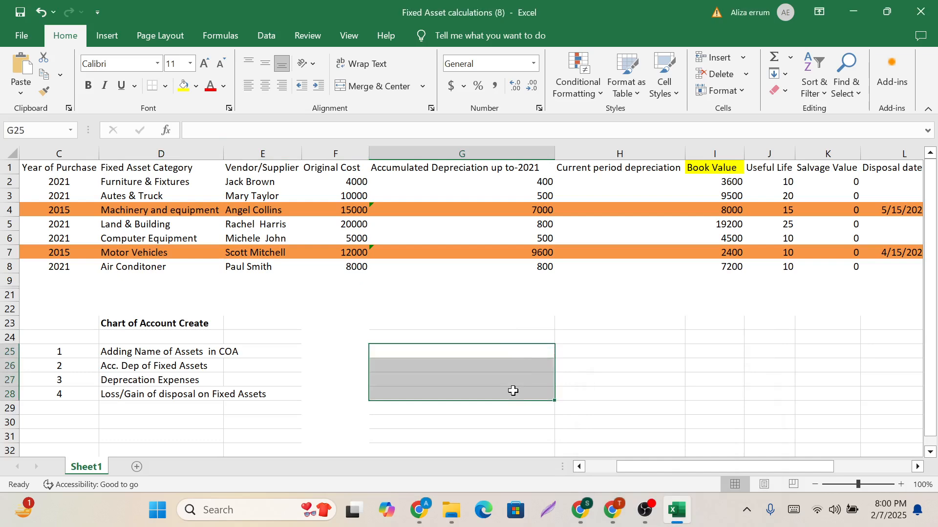
pyautogui.click(494, 352)
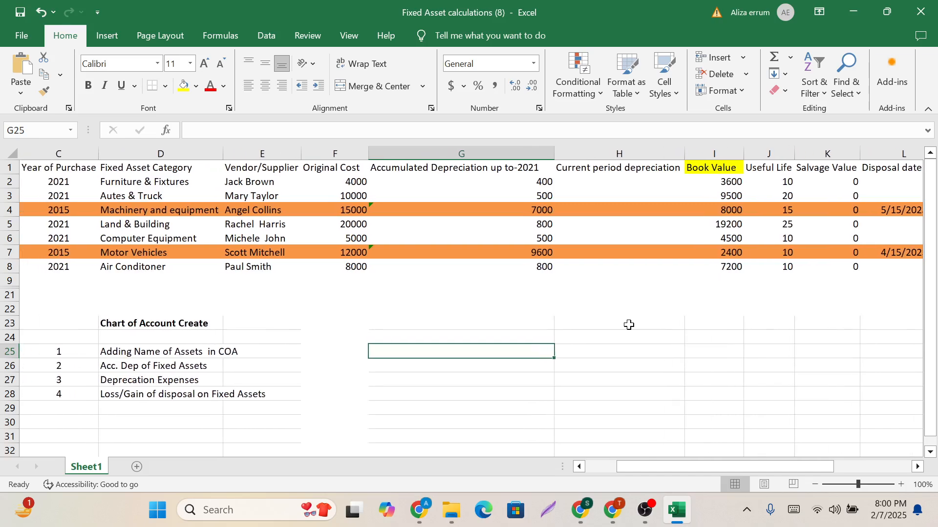
# Check the Motor Vehicles disposal date, and label H24 "Full month" and H25 "Actual day".
pyautogui.hscroll(2, 778, 272)
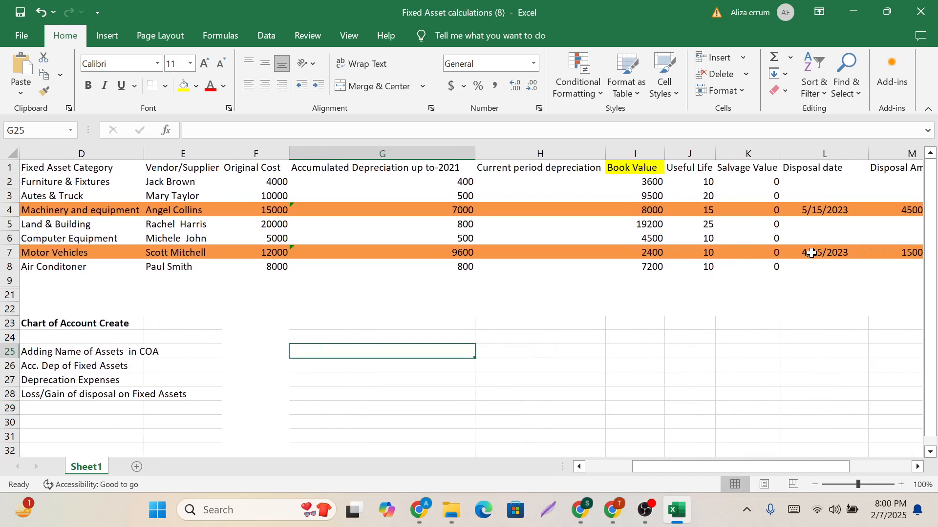
pyautogui.click(811, 252)
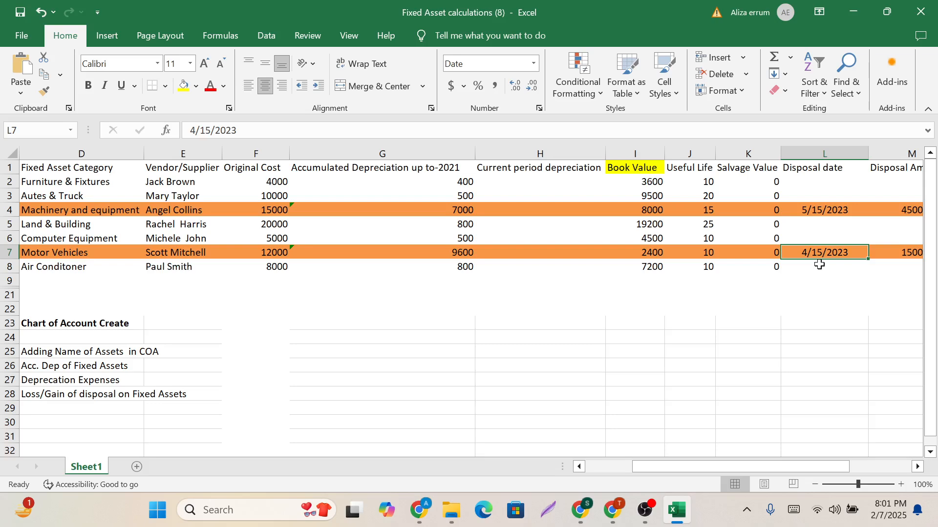
pyautogui.click(574, 339)
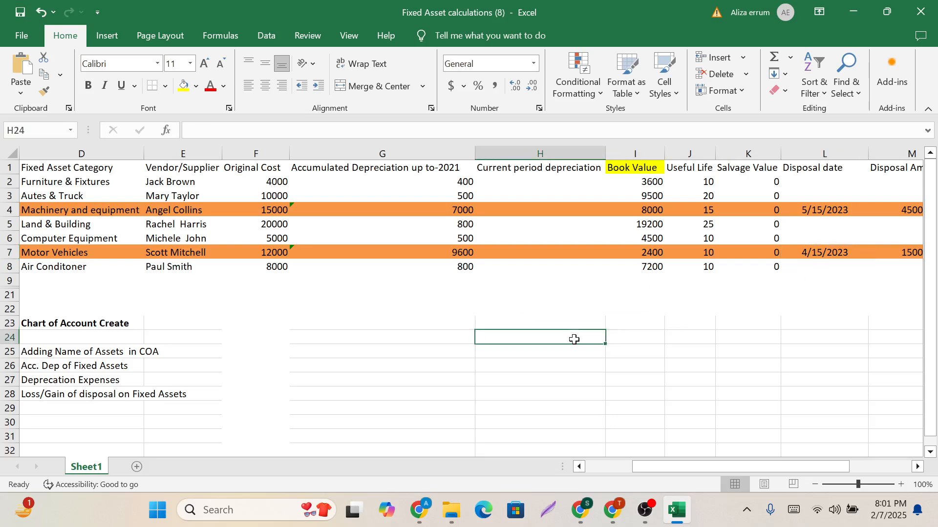
pyautogui.write('A')
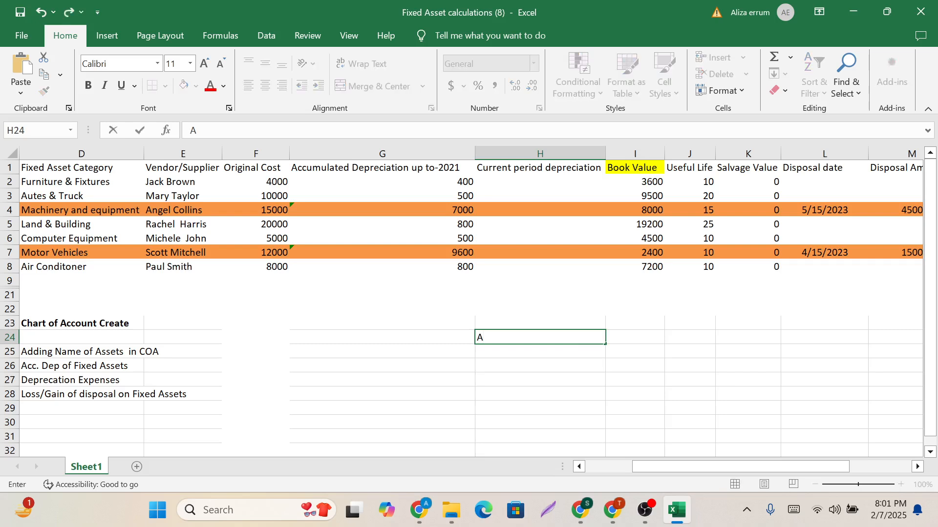
pyautogui.press('BackSpace')
pyautogui.write('Full month')
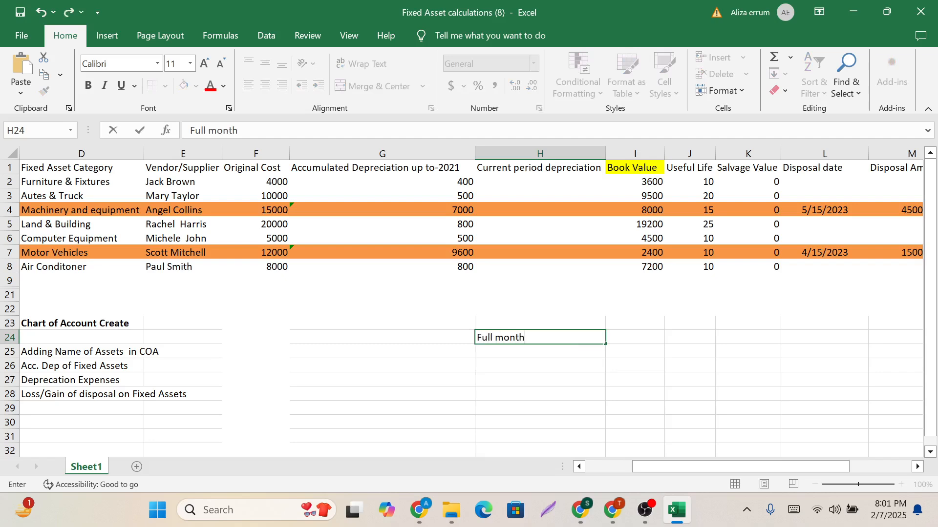
pyautogui.click(542, 353)
pyautogui.write('A')
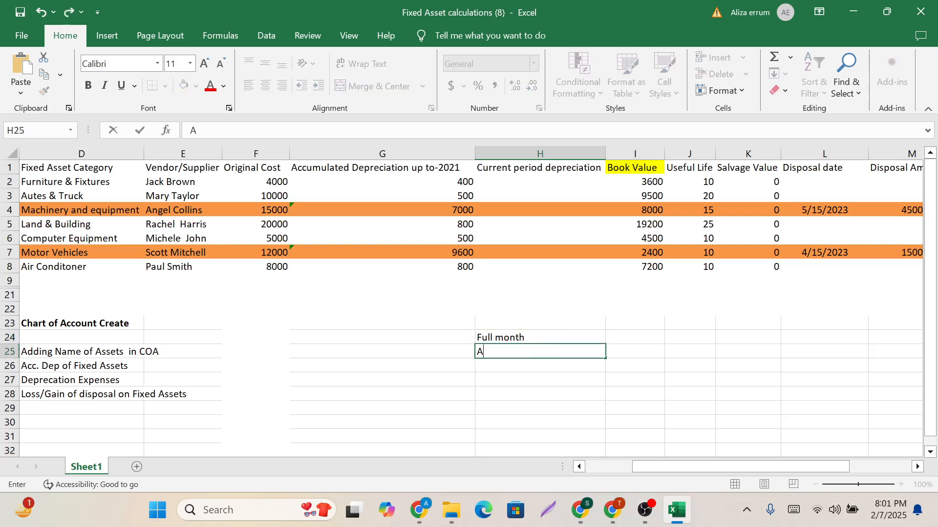
pyautogui.write('ctual day')
pyautogui.click(539, 383)
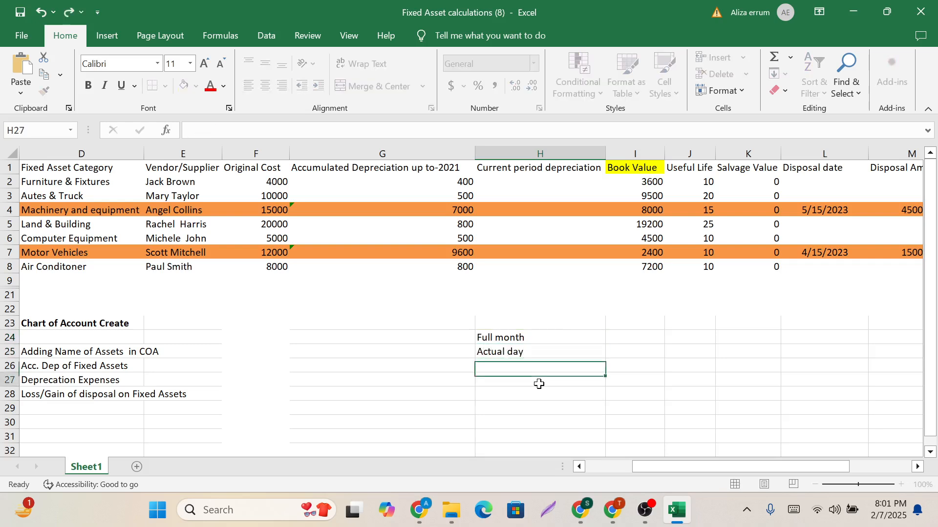
# Refer to the Motor Vehicles disposal date and enter 3 in I24 beside the Full month label.
pyautogui.click(623, 337)
pyautogui.click(831, 249)
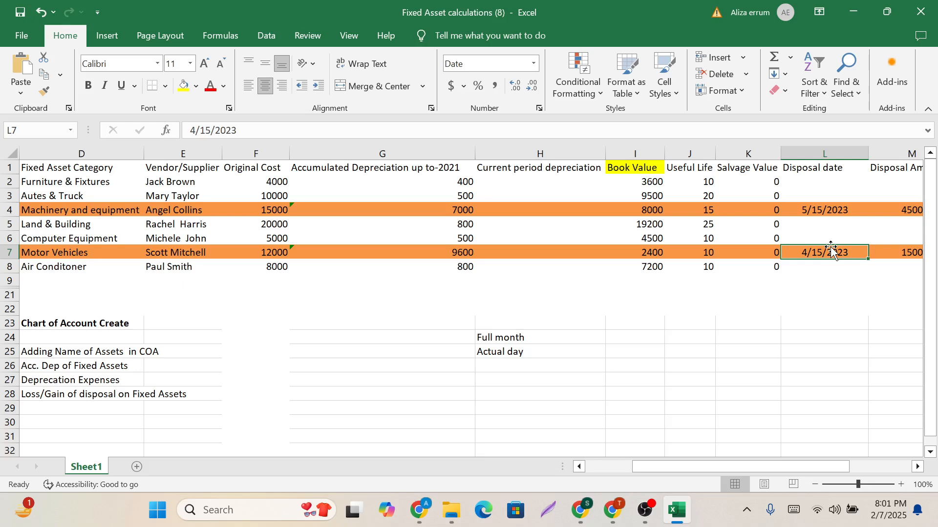
pyautogui.click(648, 335)
pyautogui.write('3')
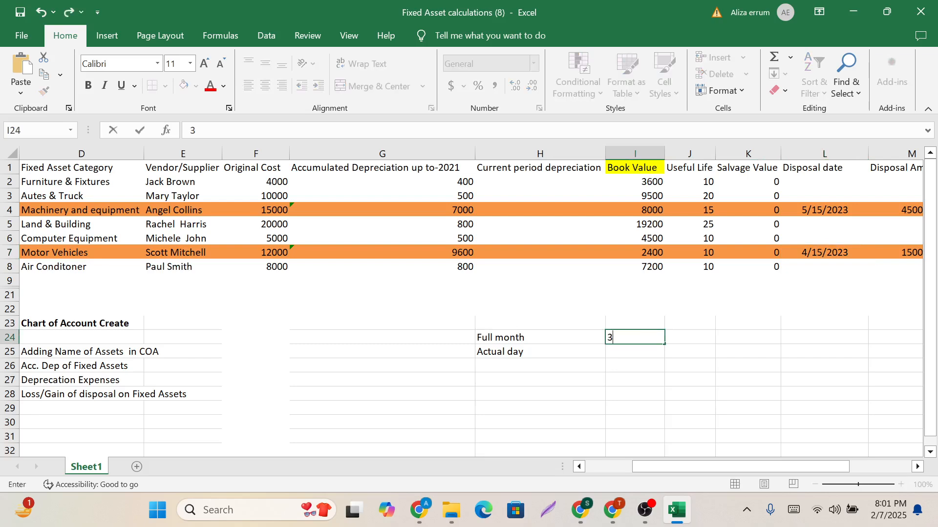
# Enter 3 in I25 and 15 in J25 as the months and days for the Actual day method.
pyautogui.click(638, 354)
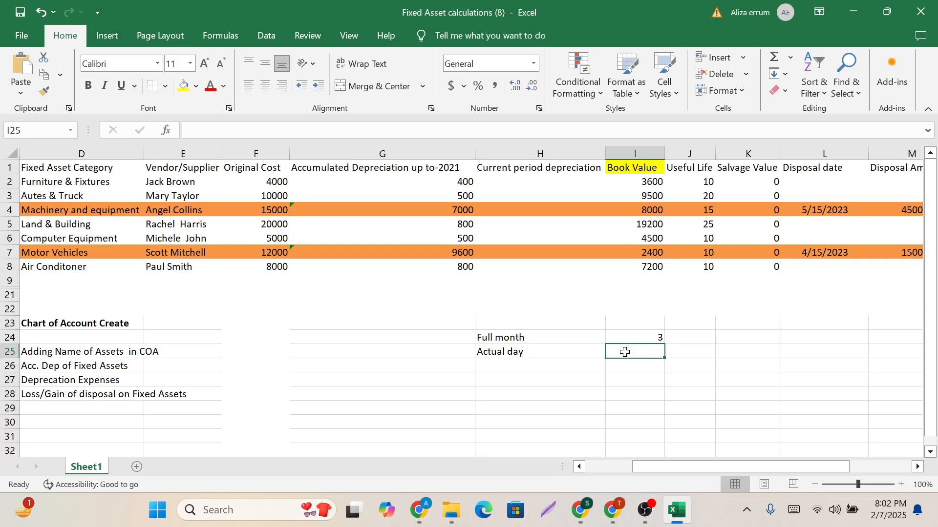
pyautogui.write('3')
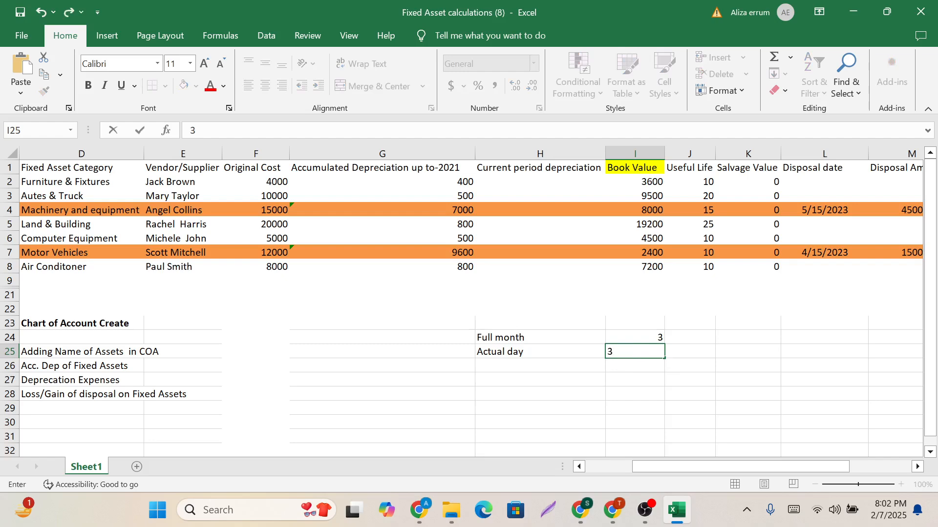
pyautogui.click(685, 352)
pyautogui.write('1')
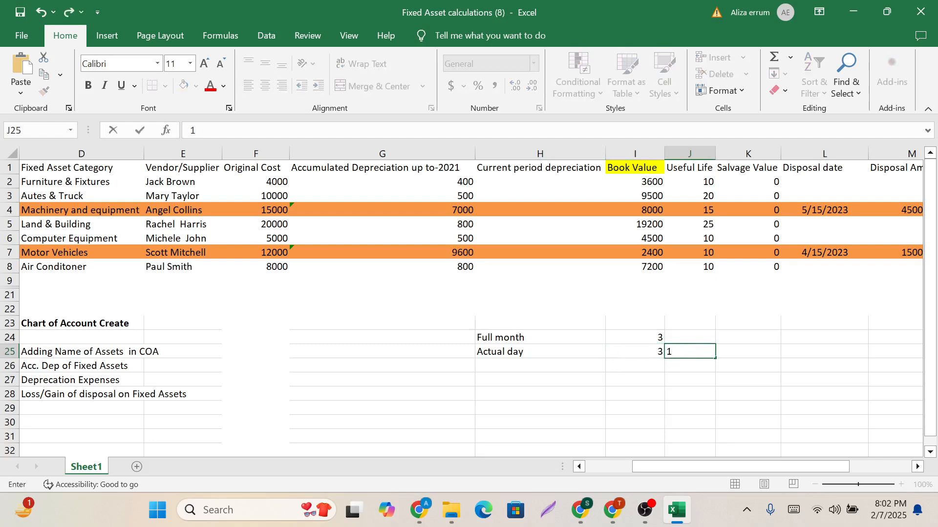
pyautogui.write('5')
pyautogui.click(685, 364)
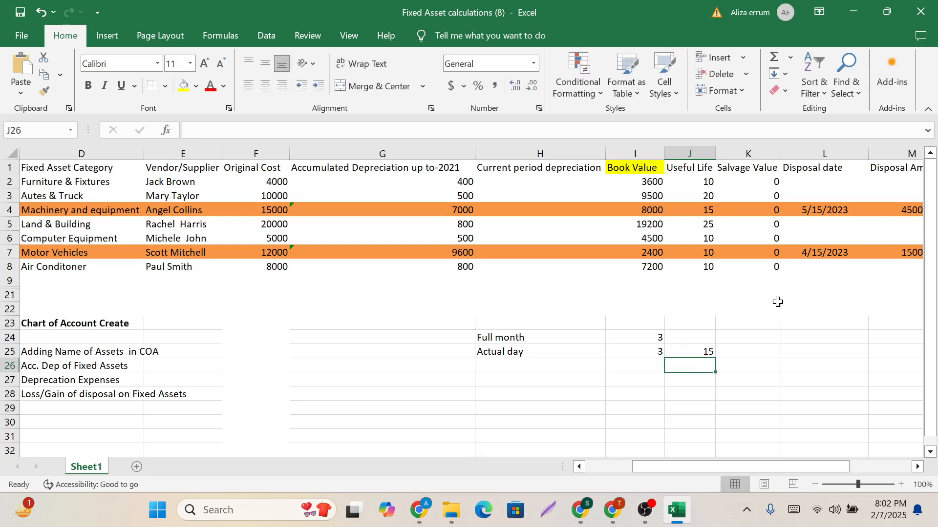
# Review the Full month and Actual day methods against the Motor Vehicles disposal date.
pyautogui.click(824, 253)
pyautogui.click(674, 391)
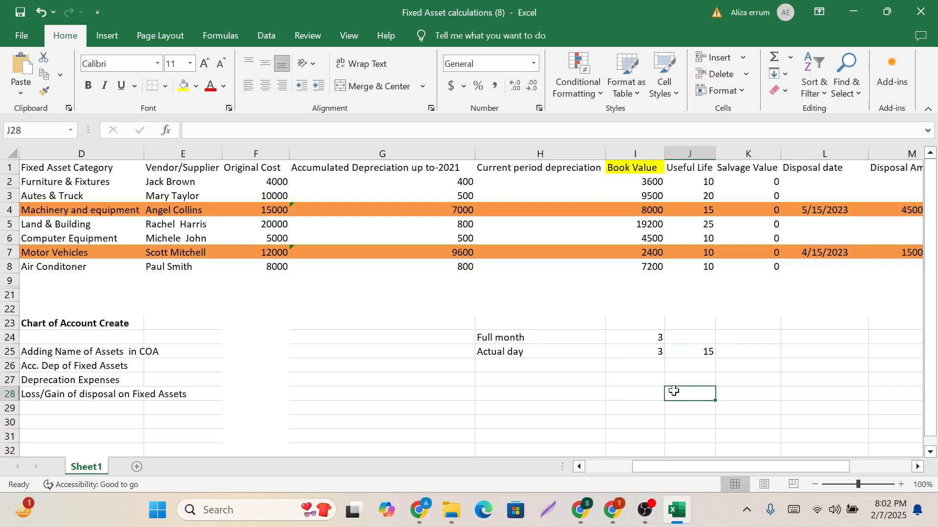
pyautogui.click(571, 340)
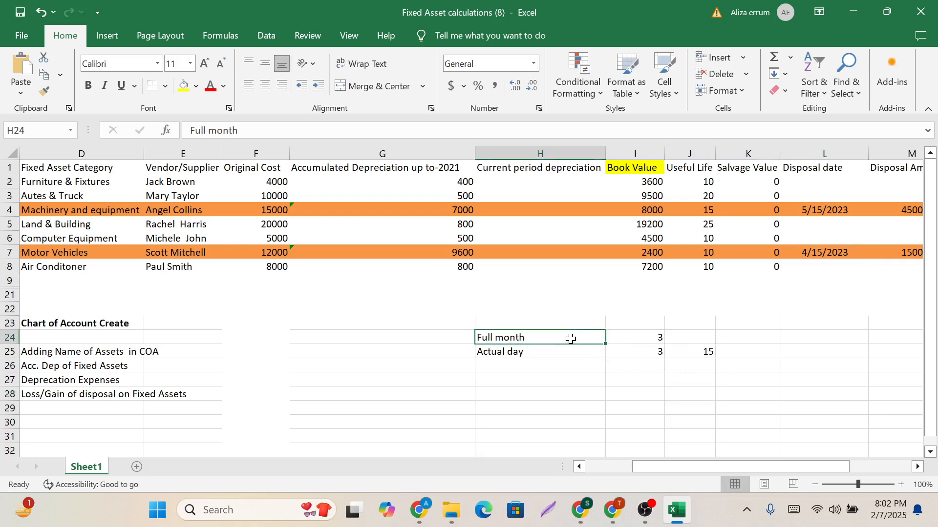
pyautogui.click(545, 354)
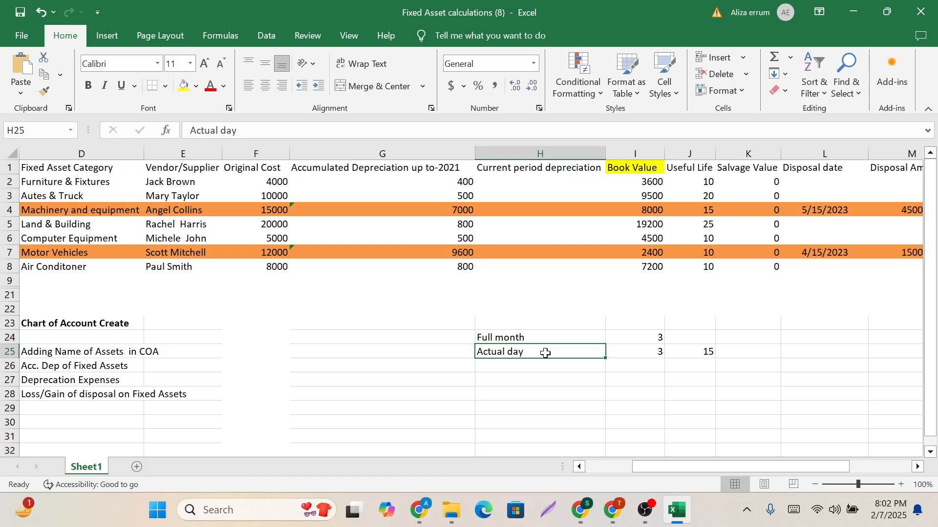
pyautogui.click(515, 338)
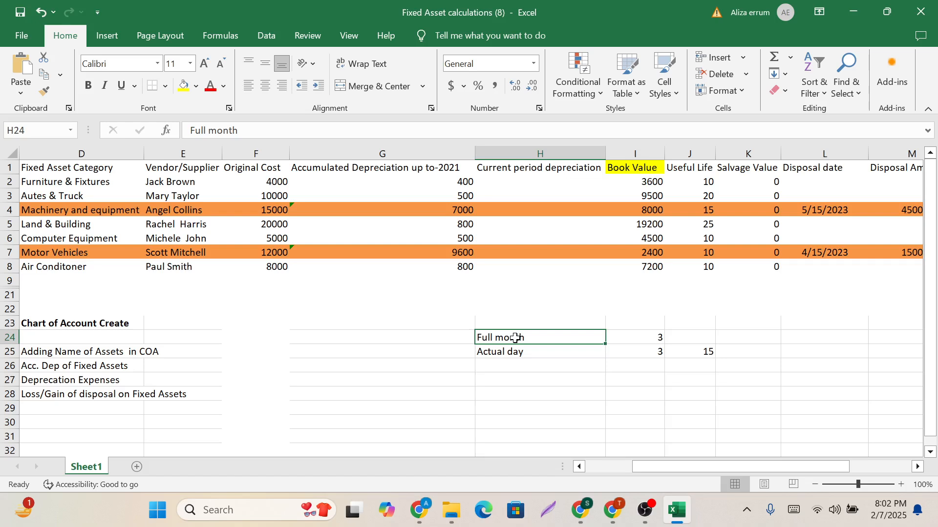
pyautogui.click(514, 375)
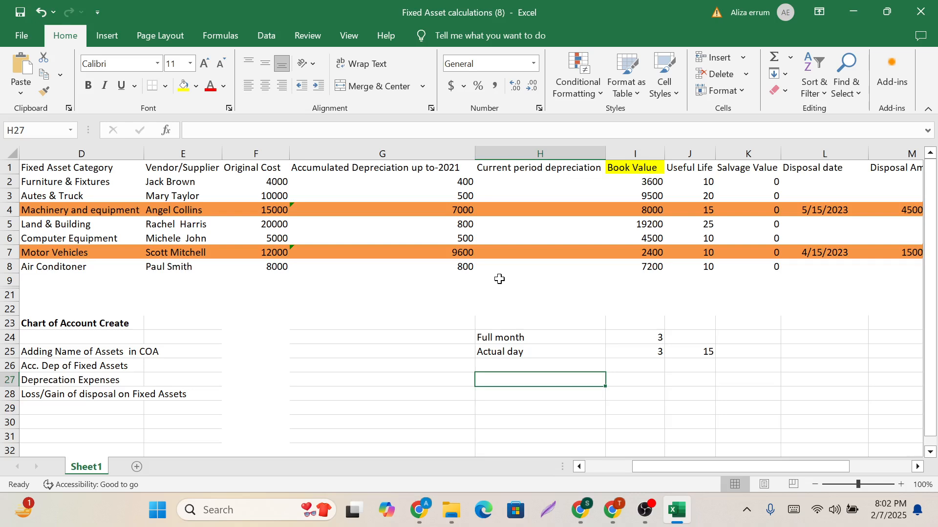
# Calculate the yearly Motor Vehicles depreciation in H27 by dividing original cost by useful life with =F7/J7.
pyautogui.scroll(-1, 500, 277)
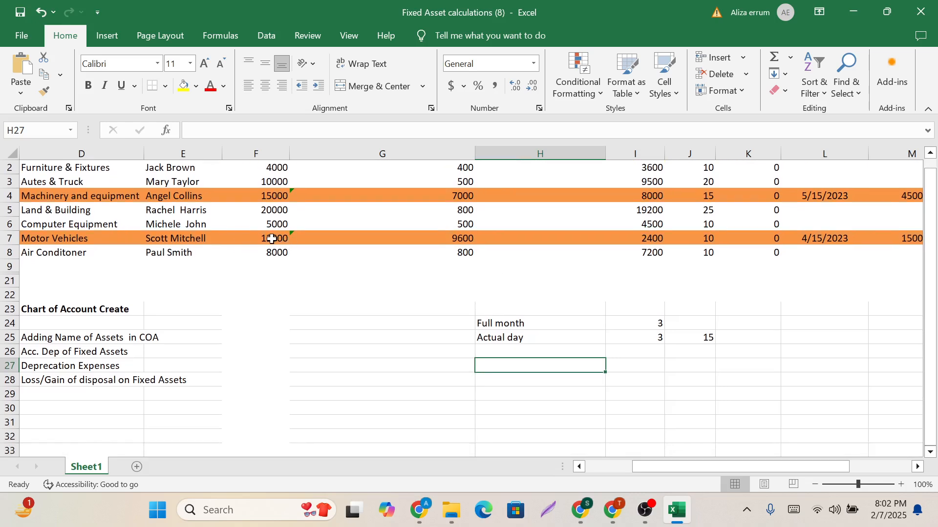
pyautogui.click(272, 239)
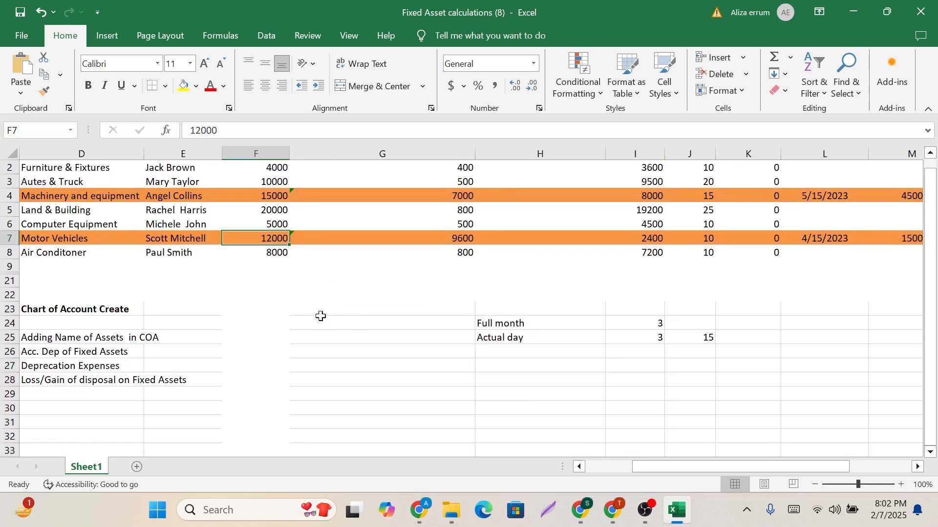
pyautogui.click(502, 371)
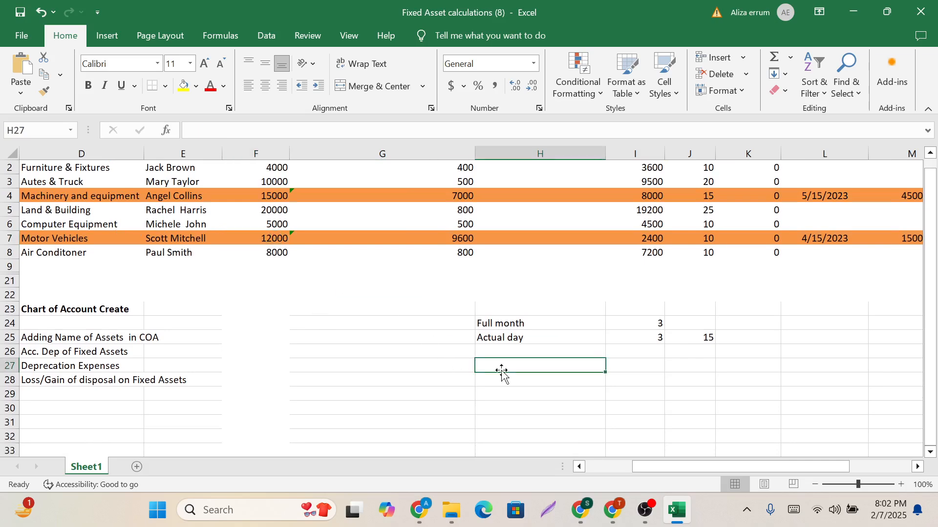
pyautogui.click(794, 511)
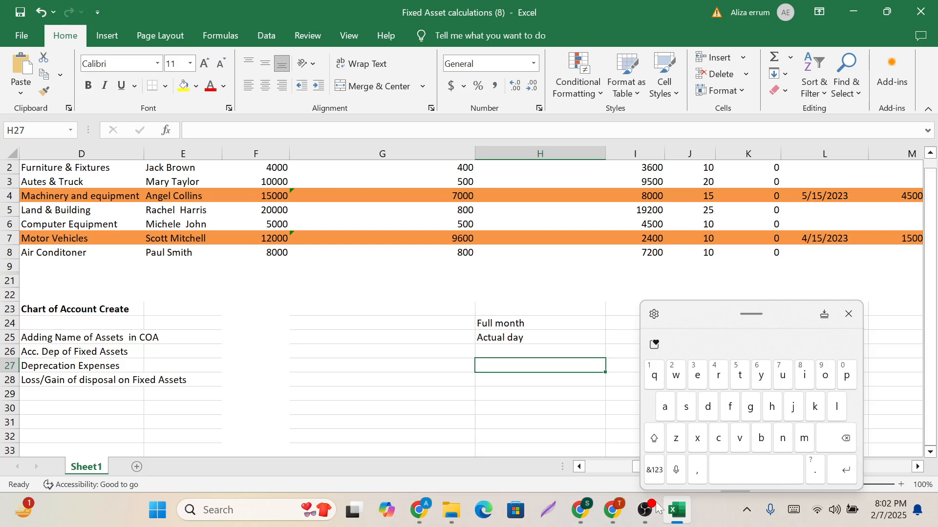
pyautogui.click(654, 470)
pyautogui.click(824, 415)
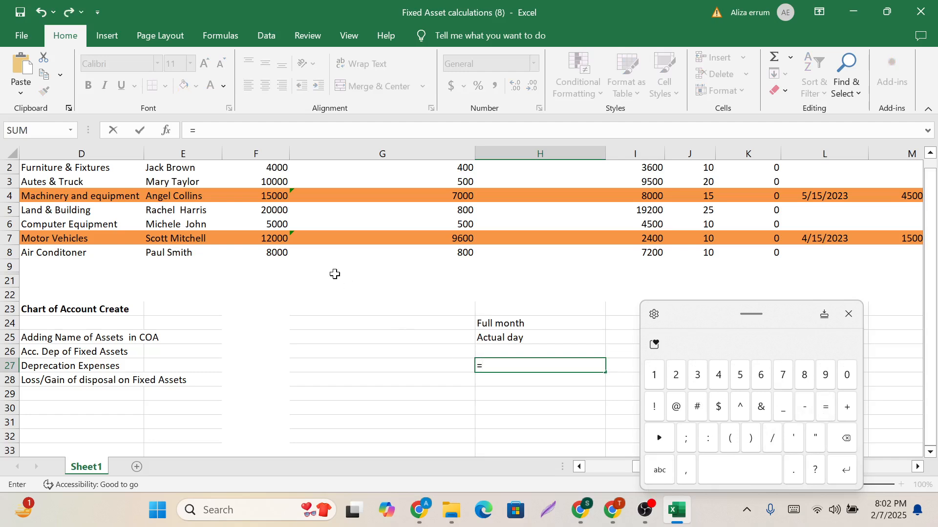
pyautogui.click(275, 238)
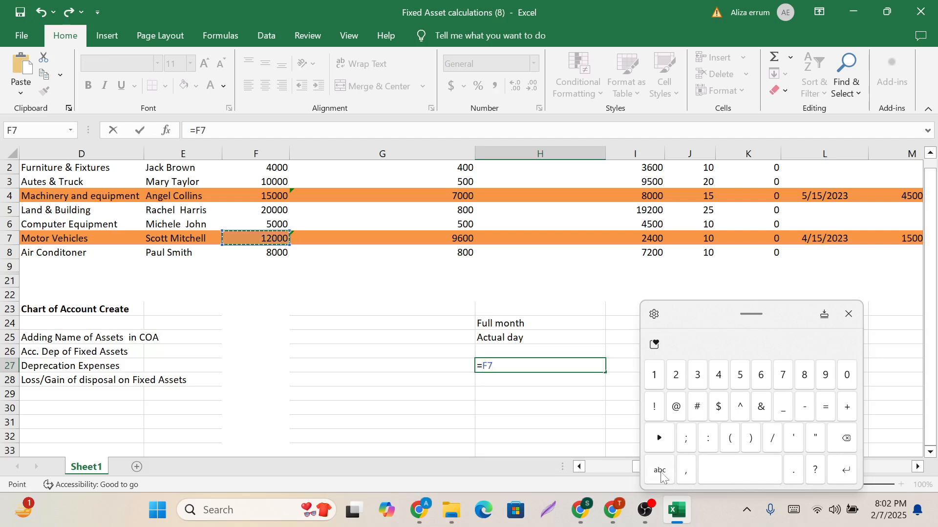
pyautogui.click(773, 440)
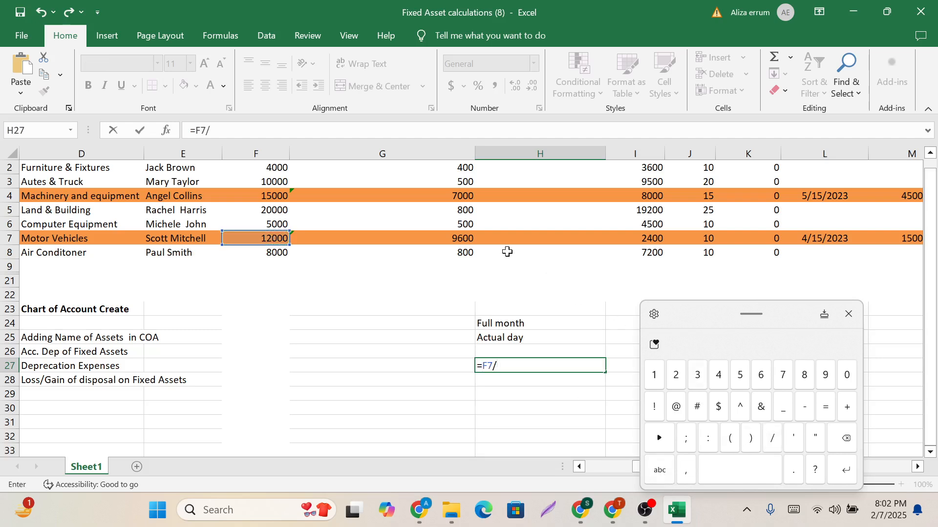
pyautogui.click(710, 239)
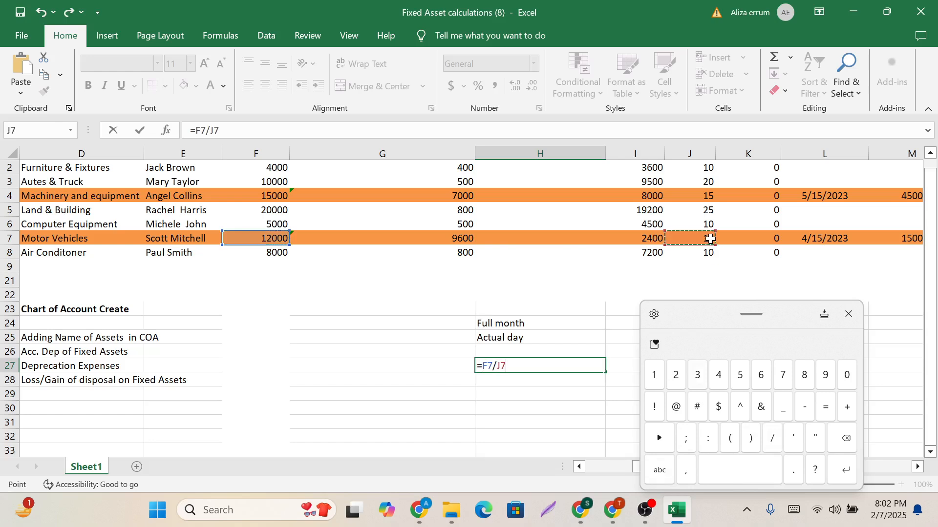
pyautogui.press('Return')
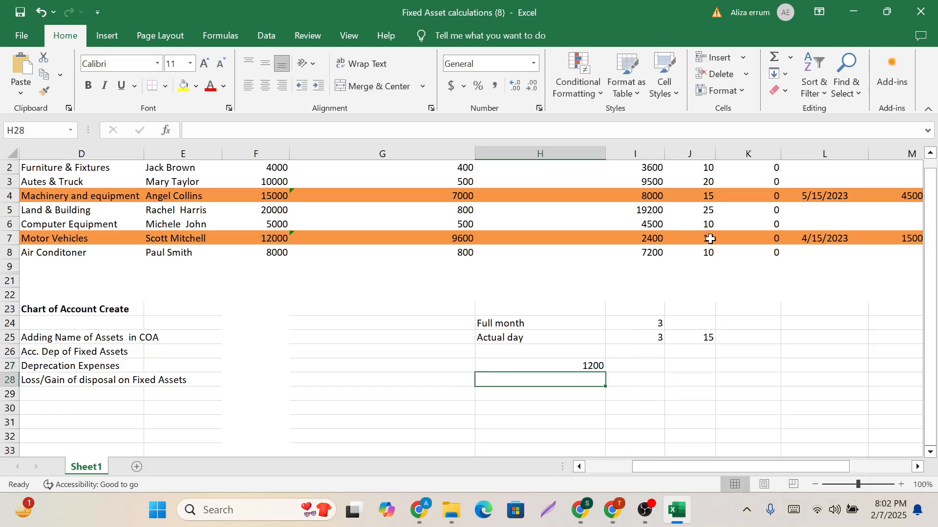
# Extend the H27 formula to =F7/J7/12 to get the monthly Motor Vehicles depreciation.
pyautogui.click(572, 366)
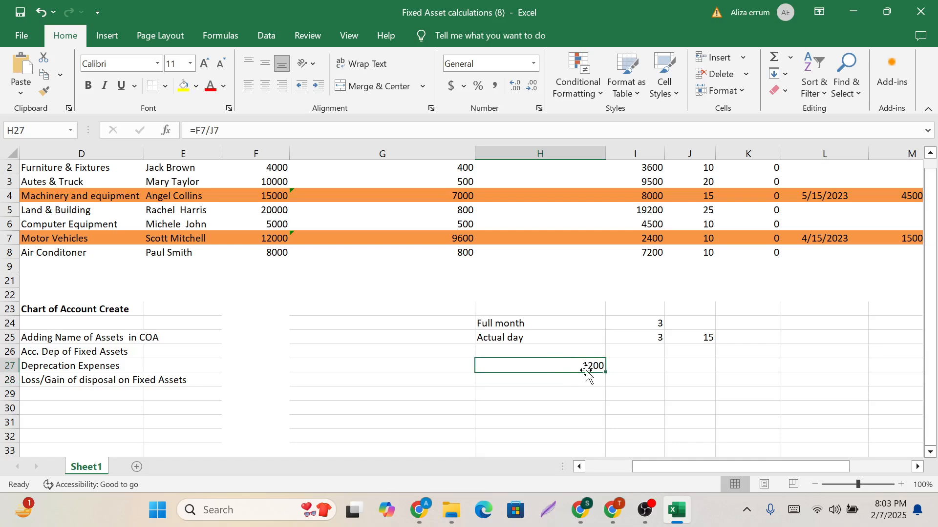
pyautogui.click(794, 519)
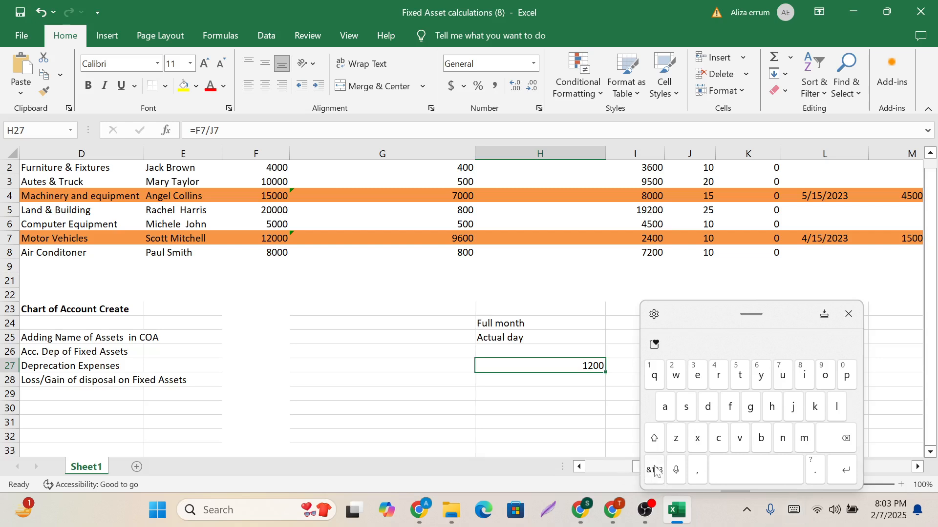
pyautogui.click(655, 470)
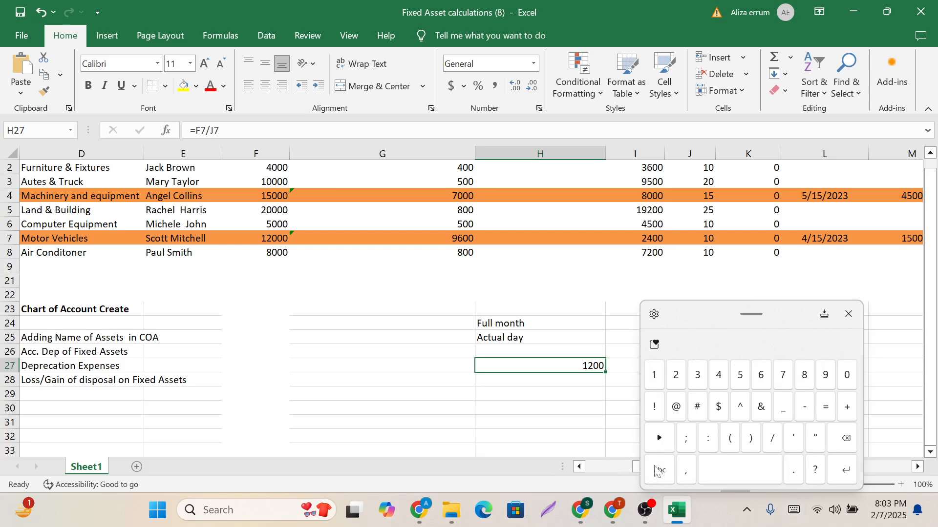
pyautogui.press('alt')
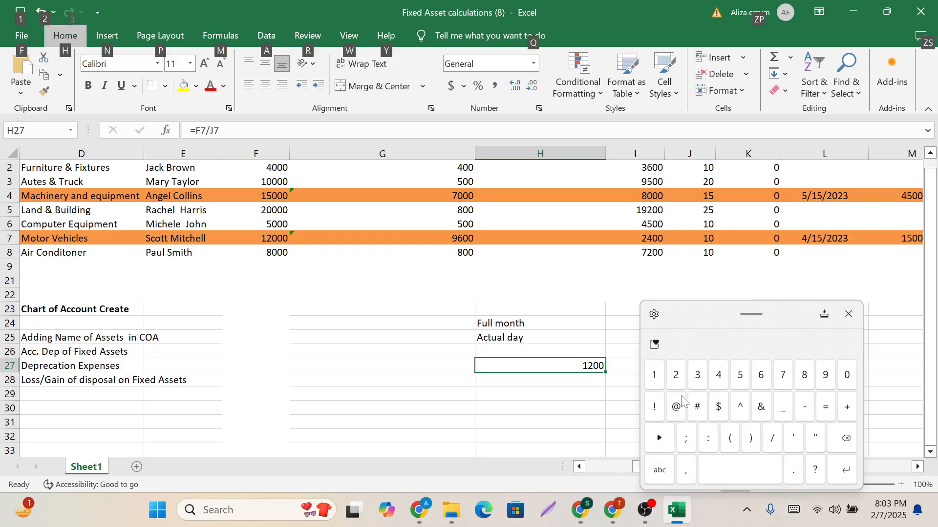
pyautogui.click(230, 131)
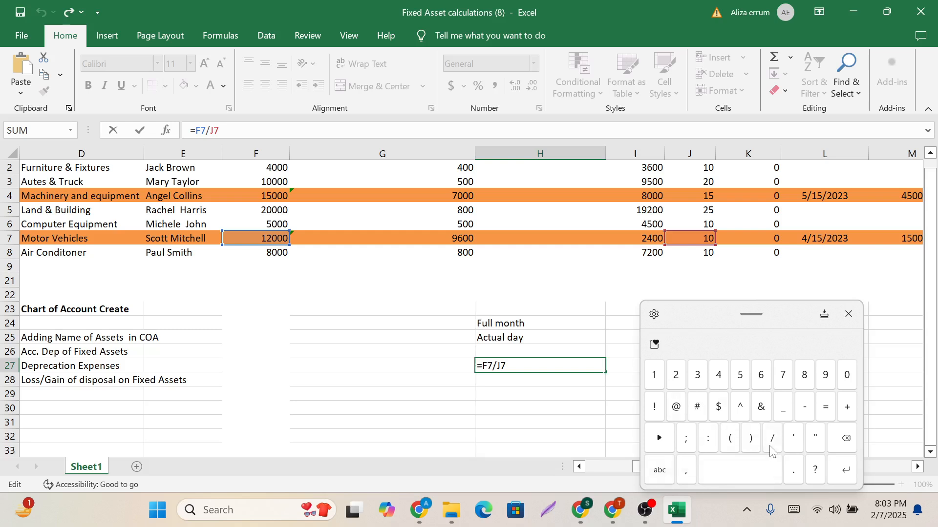
pyautogui.click(772, 441)
pyautogui.click(654, 376)
pyautogui.click(676, 376)
pyautogui.press('Return')
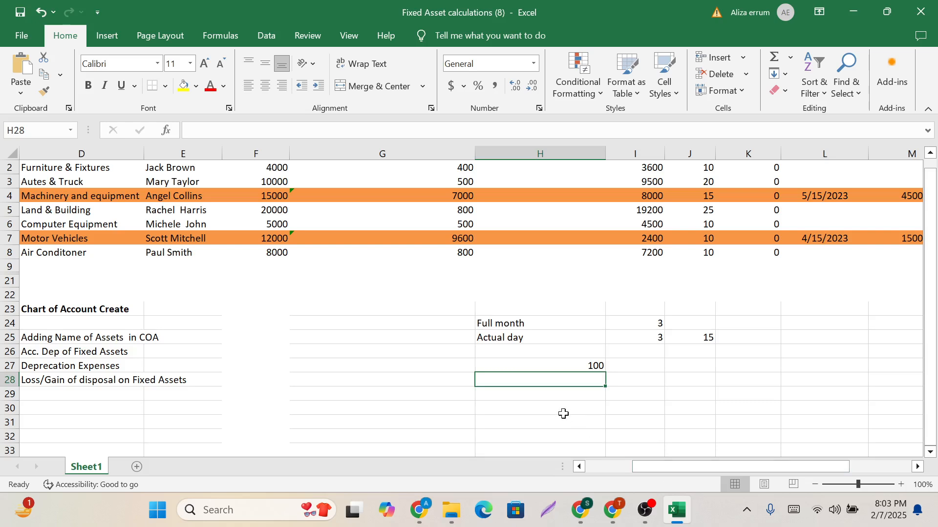
# Multiply the monthly depreciation in H27 by three months, making the formula =F7/J7/12*3.
pyautogui.click(566, 360)
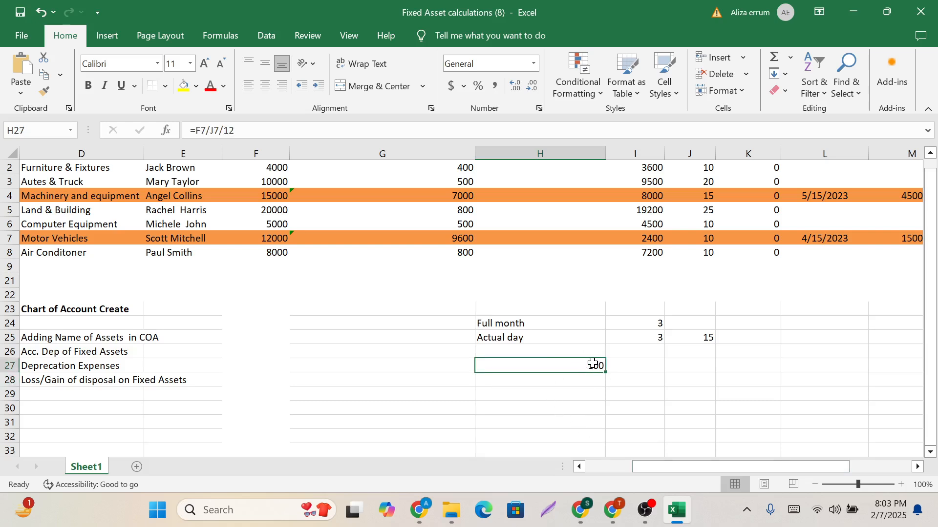
pyautogui.click(261, 131)
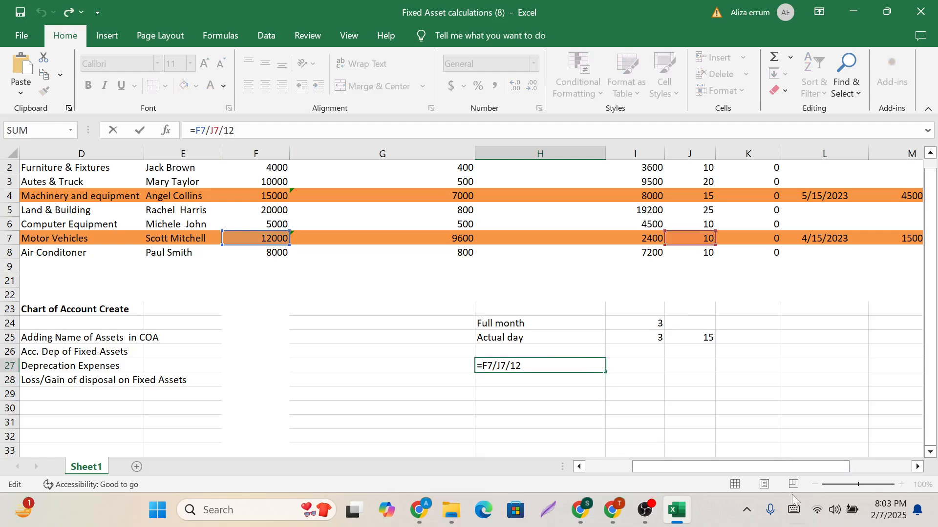
pyautogui.click(794, 510)
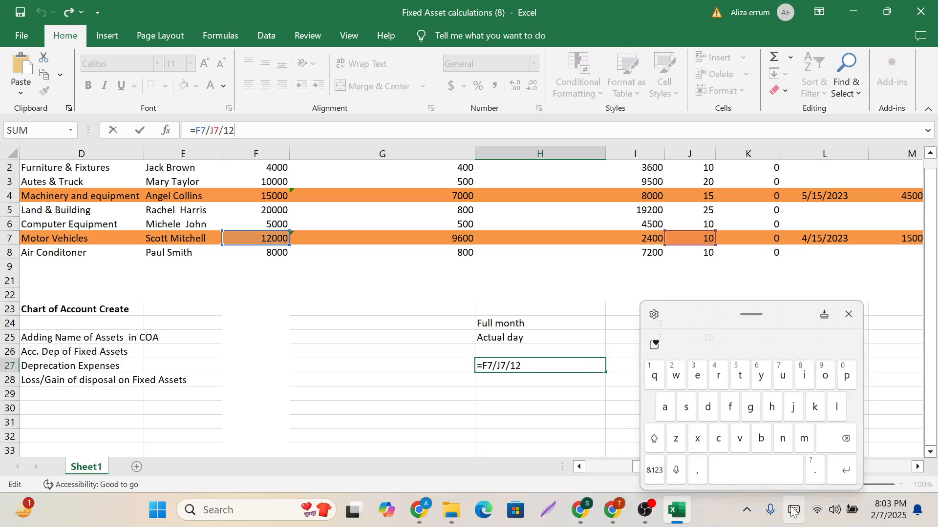
pyautogui.click(655, 470)
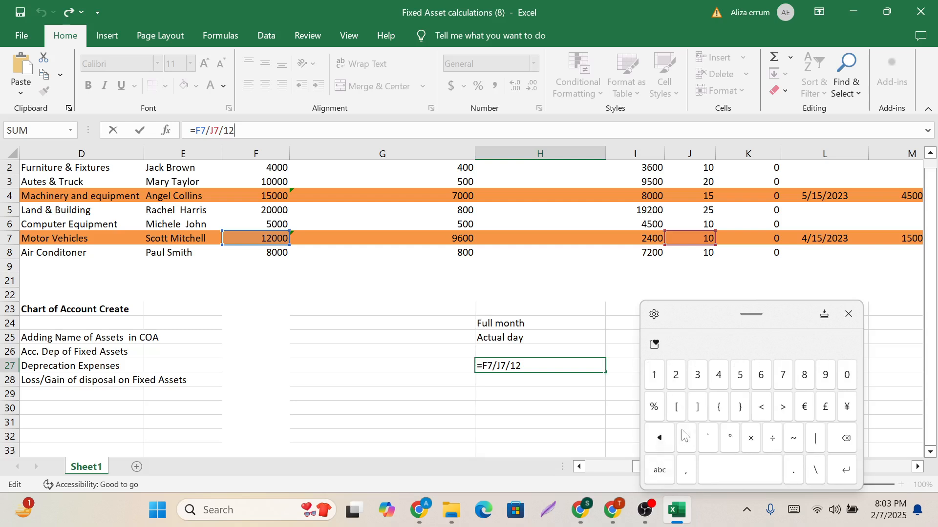
pyautogui.click(686, 438)
pyautogui.click(695, 374)
pyautogui.press('Return')
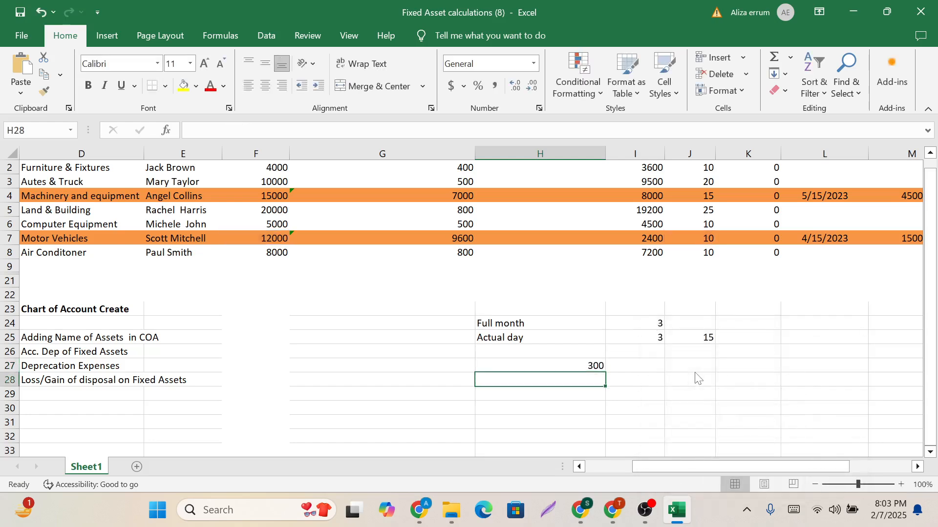
# Enter the three-month depreciation of 300 in K24 on the Full month row.
pyautogui.click(574, 364)
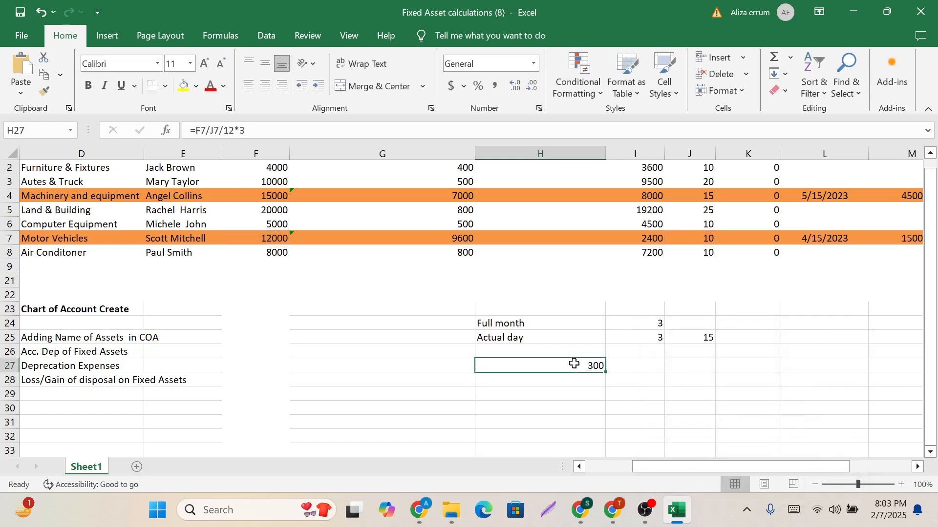
pyautogui.click(743, 320)
pyautogui.write('3')
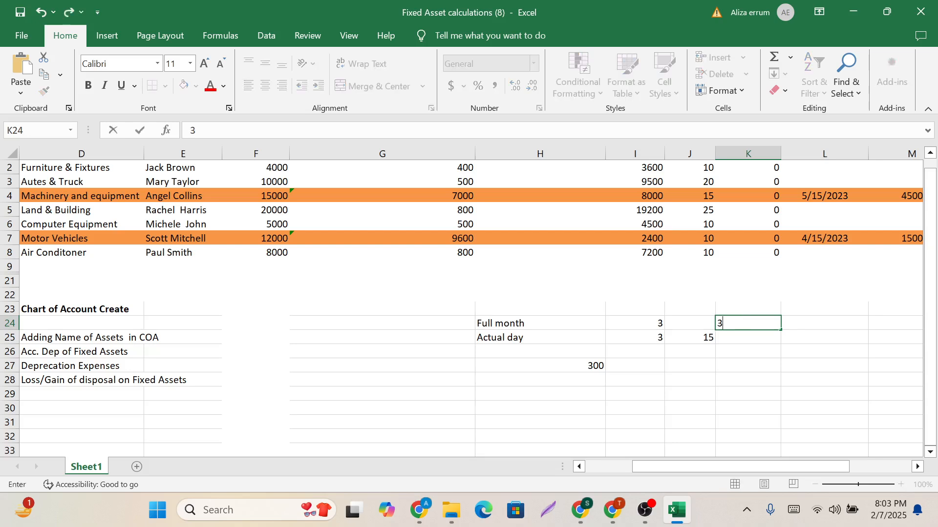
pyautogui.write('00')
pyautogui.press('Return')
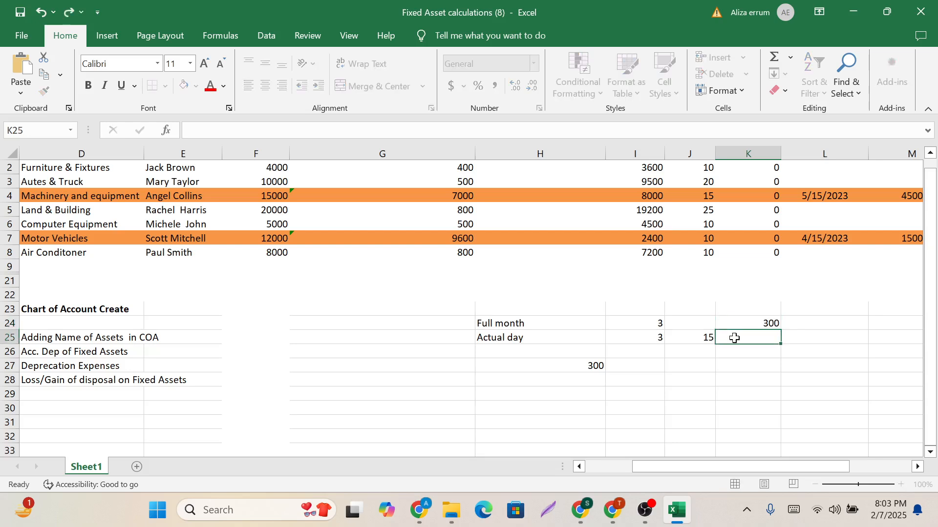
# Remove the three-month multiplier from H27 so the formula is =F7/J7/12.
pyautogui.click(582, 366)
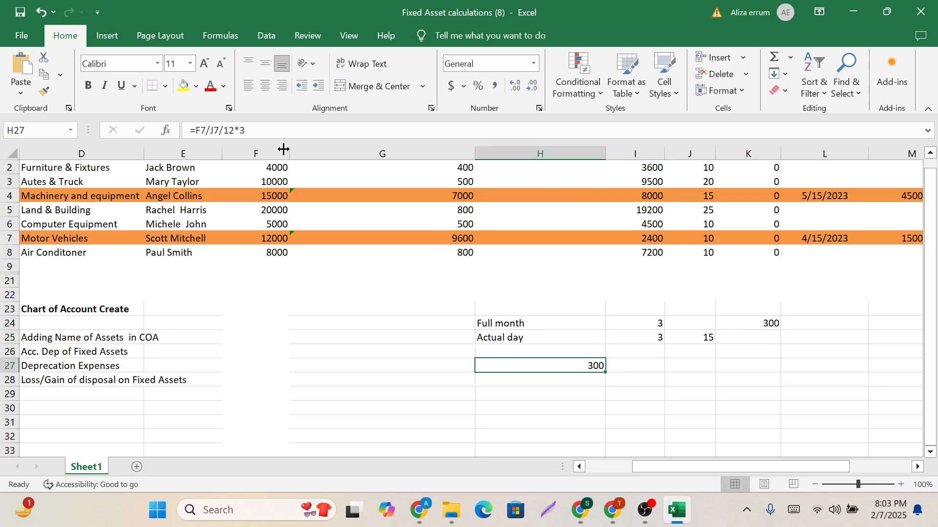
pyautogui.press('F2')
pyautogui.press('BackSpace')
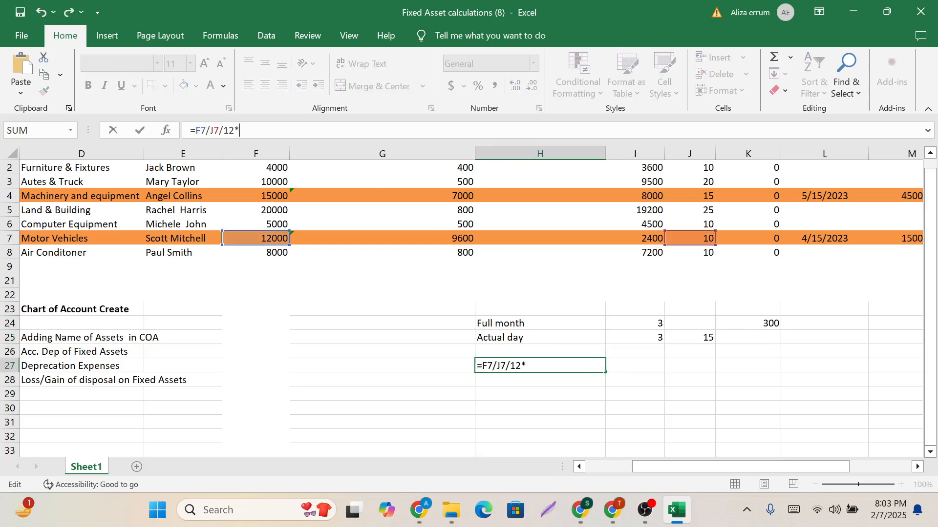
pyautogui.press('Return')
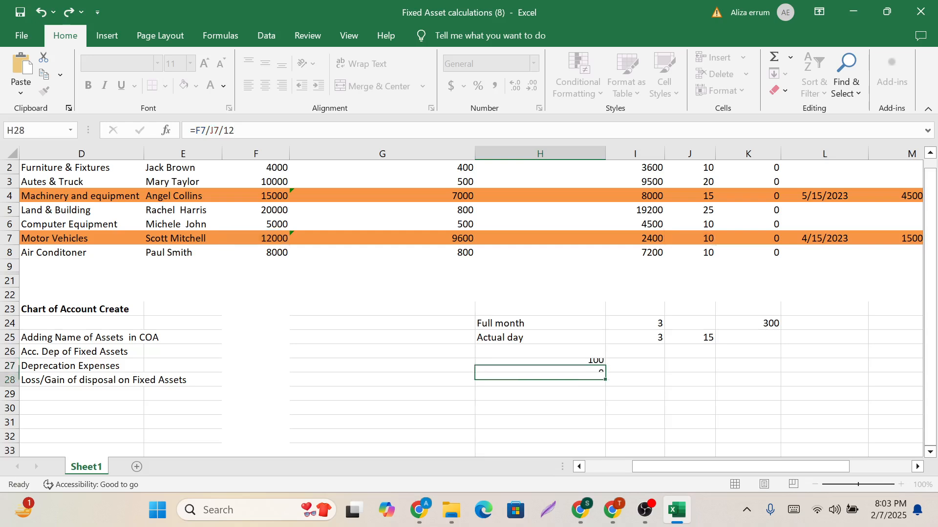
pyautogui.click(576, 364)
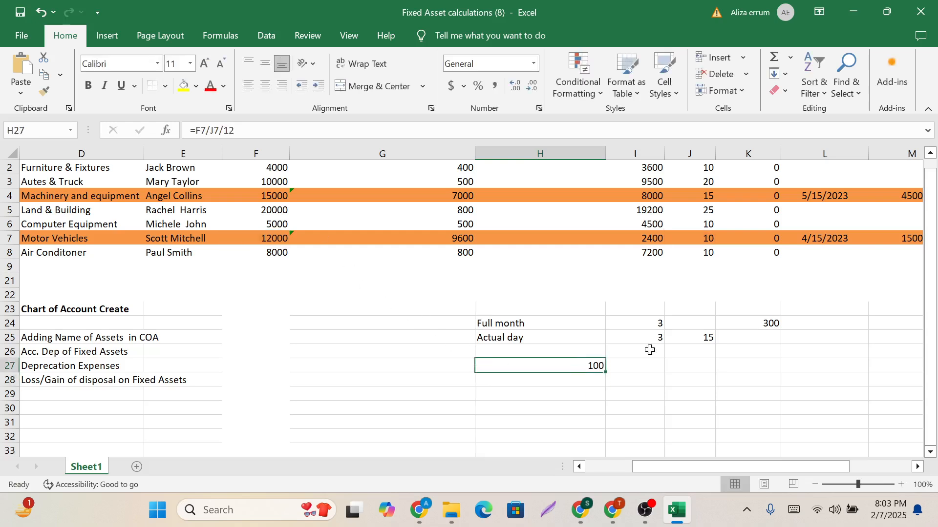
# Enter 350 in K25 as the Actual day depreciation for three months and 15 days.
pyautogui.click(759, 335)
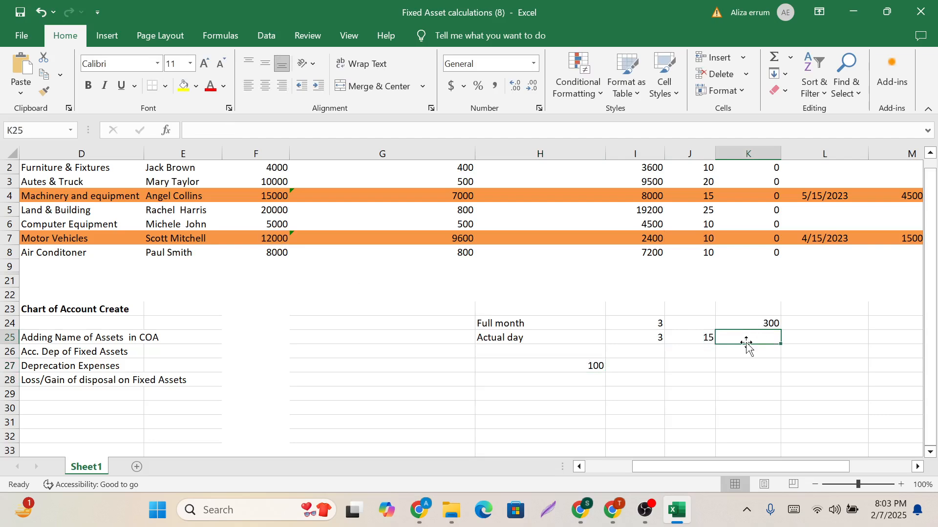
pyautogui.write('350')
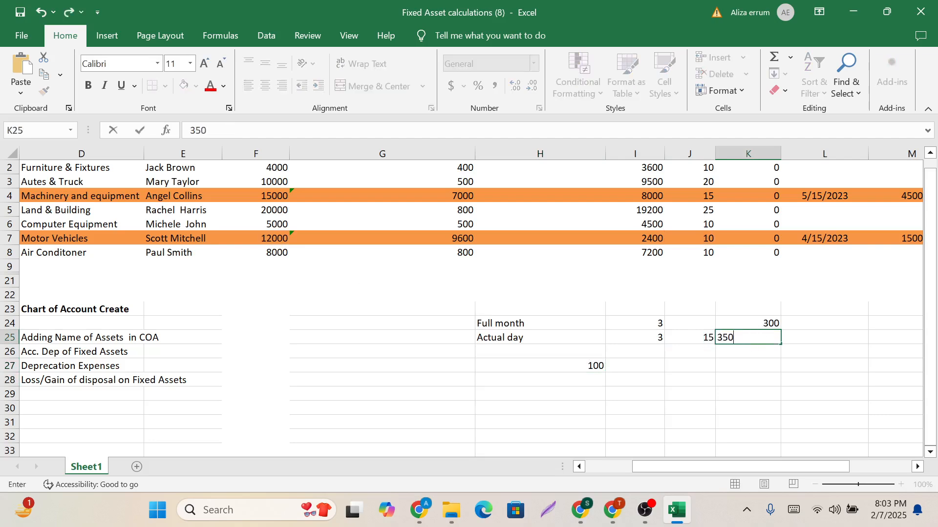
pyautogui.click(749, 380)
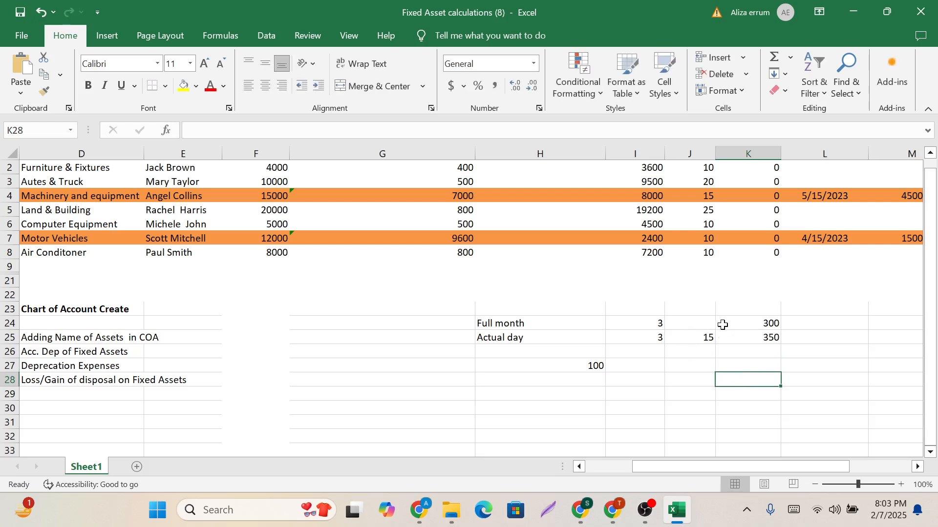
# Compare the Full month and Actual day rows with each other and with the Motor Vehicles disposal date.
pyautogui.moveTo(488, 323); pyautogui.dragTo(756, 321)
pyautogui.moveTo(485, 337); pyautogui.dragTo(757, 339)
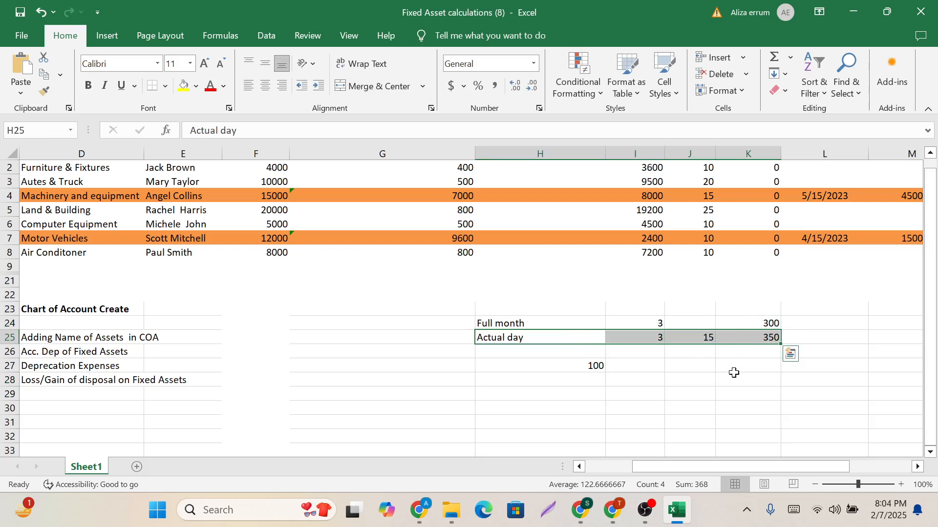
pyautogui.click(527, 325)
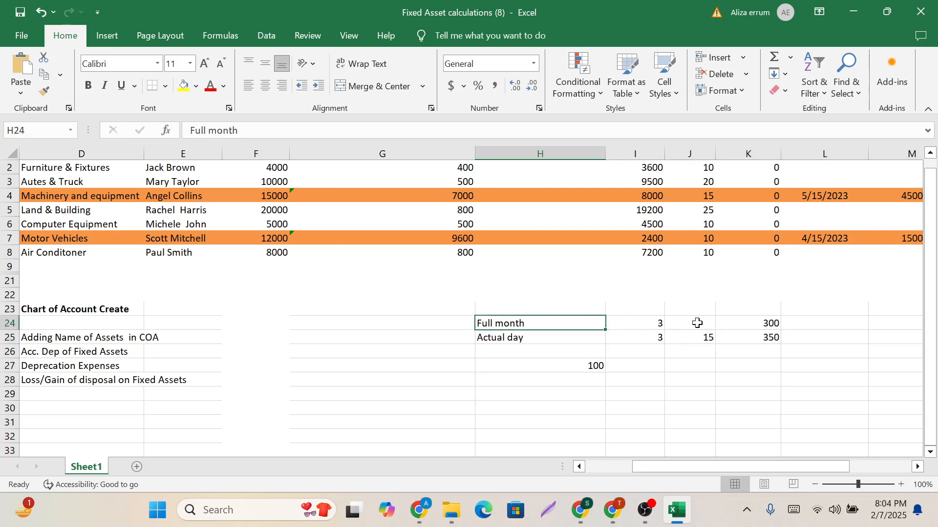
pyautogui.click(641, 321)
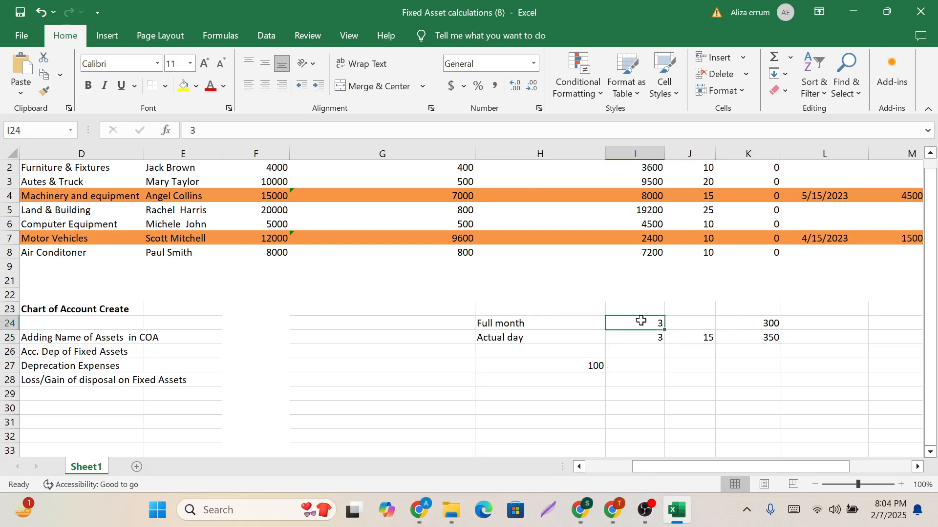
pyautogui.click(813, 241)
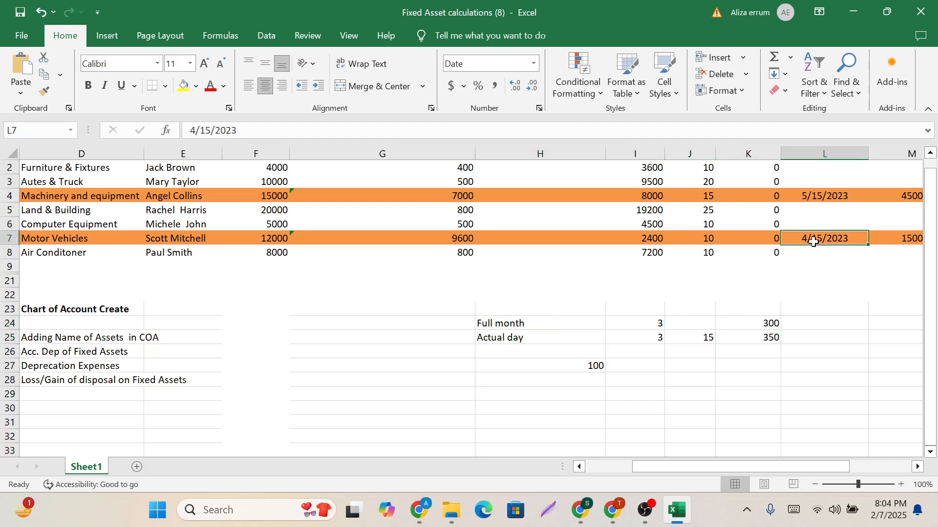
pyautogui.click(483, 324)
pyautogui.moveTo(484, 325); pyautogui.dragTo(739, 320)
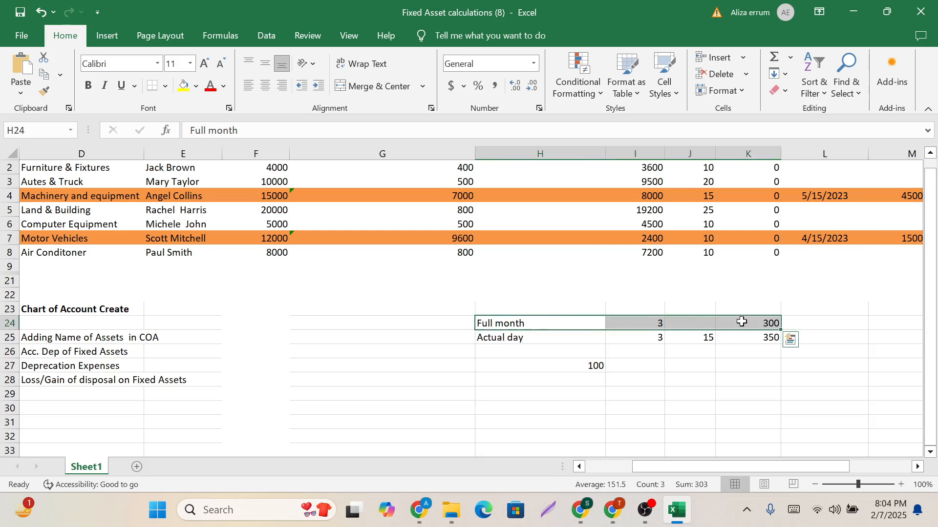
# Switch to QuickBooks in the browser and start a new journal entry.
pyautogui.hscroll(-3, 571, 350)
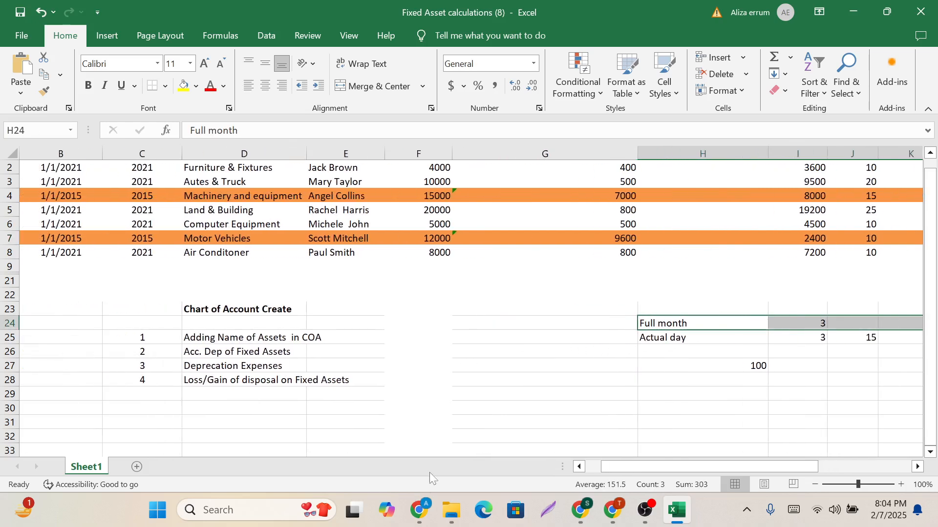
pyautogui.moveTo(419, 510)
pyautogui.click(418, 445)
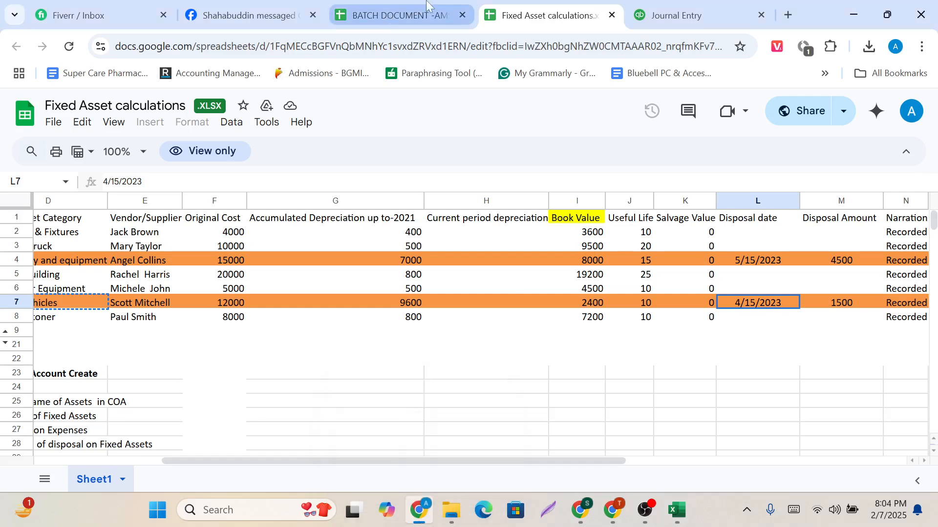
pyautogui.click(678, 14)
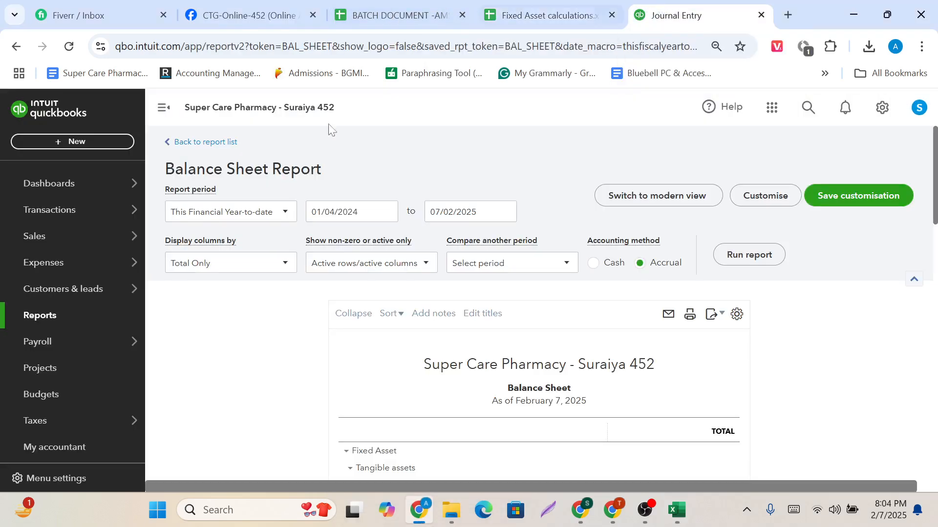
pyautogui.click(78, 141)
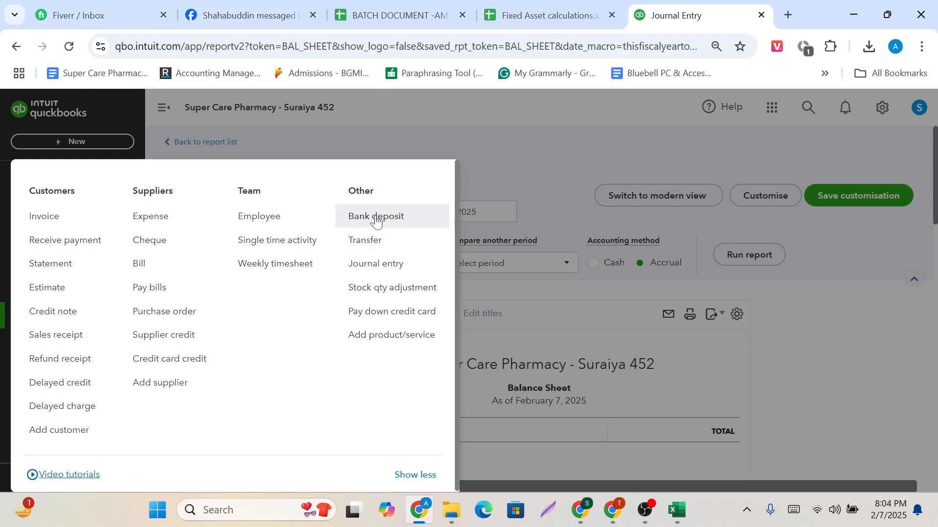
pyautogui.click(386, 264)
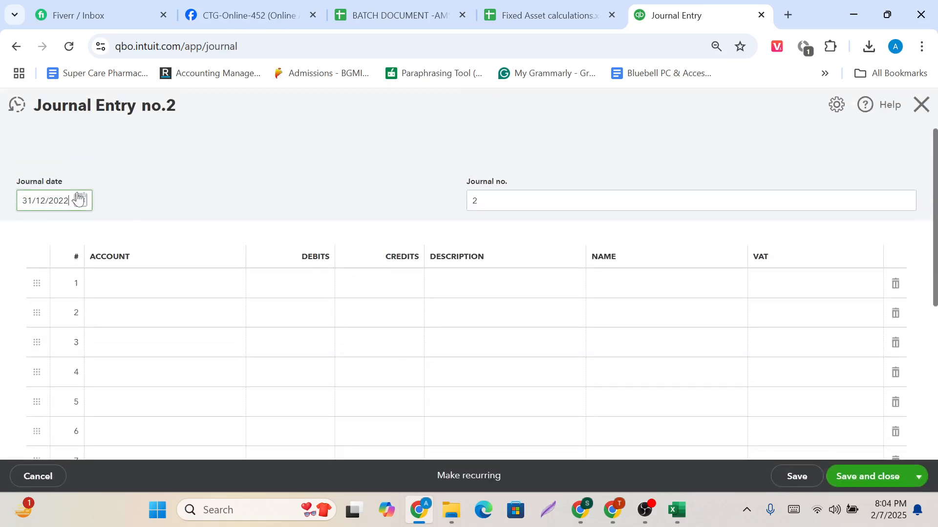
# Set the journal date to 31/03/2023.
pyautogui.click(78, 196)
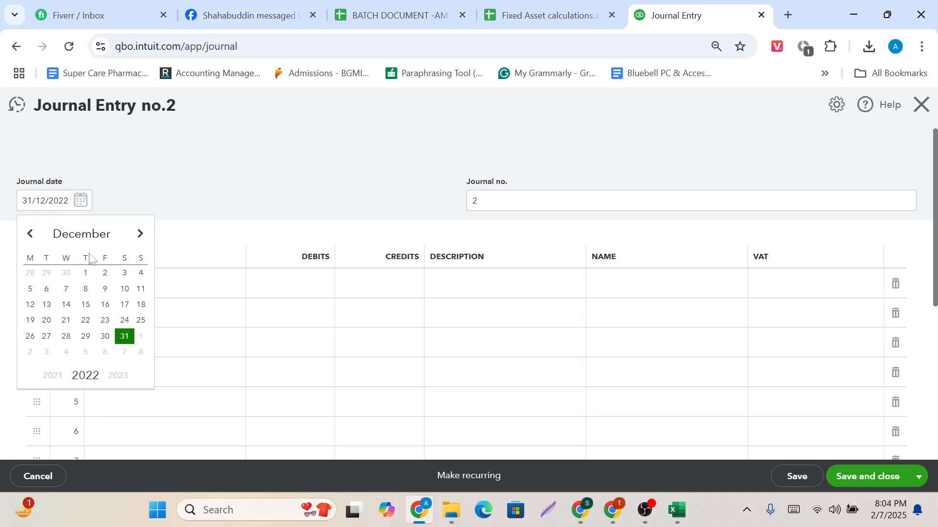
pyautogui.click(125, 375)
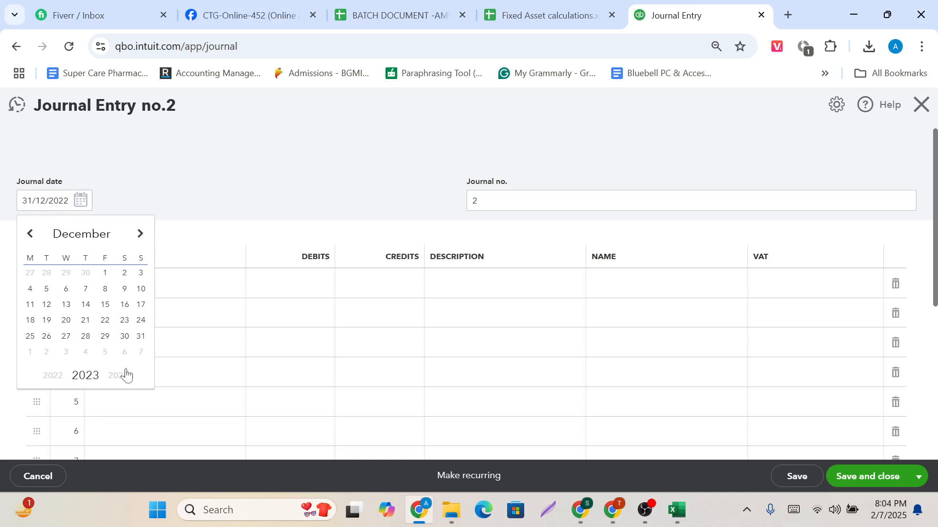
pyautogui.click(139, 242)
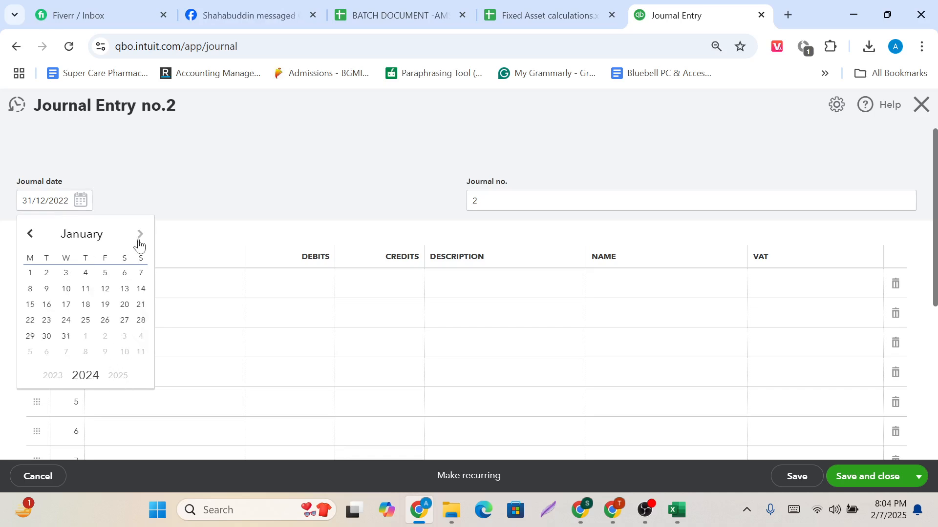
pyautogui.click(140, 242)
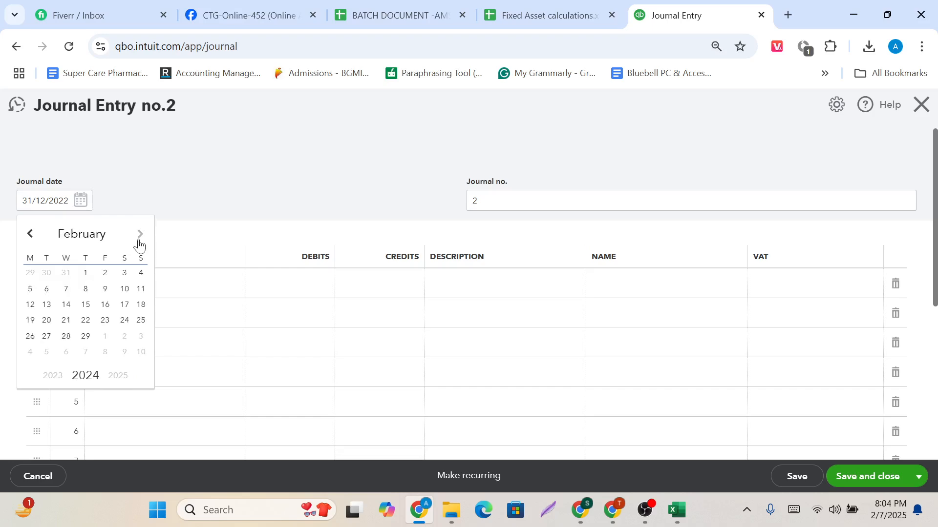
pyautogui.click(139, 242)
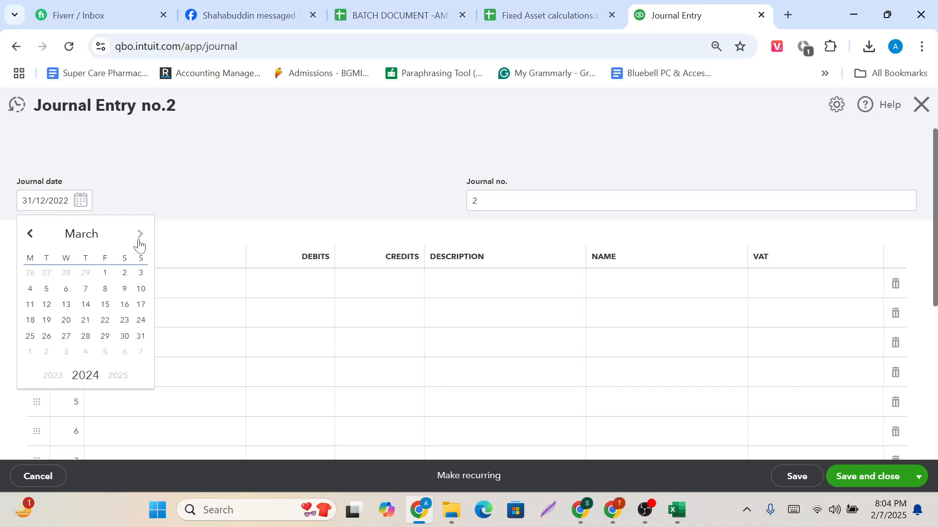
pyautogui.click(141, 337)
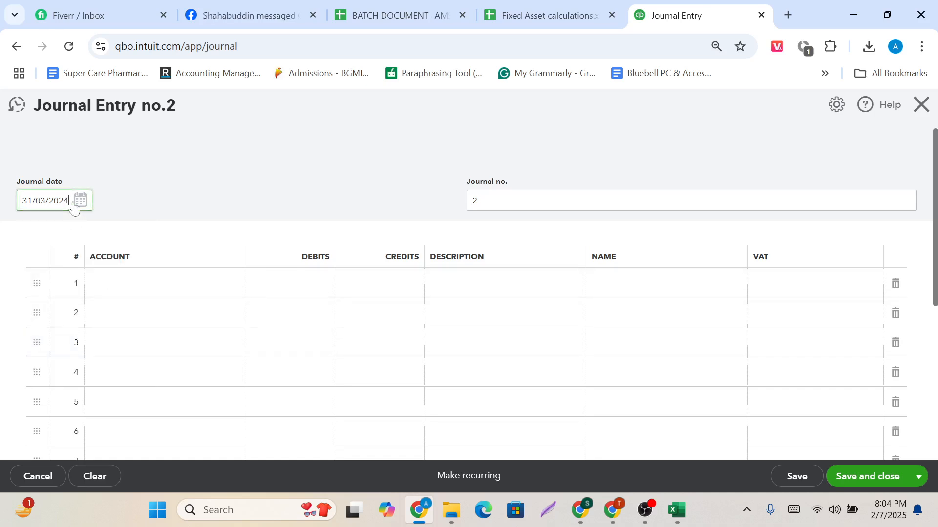
pyautogui.click(153, 241)
pyautogui.click(154, 305)
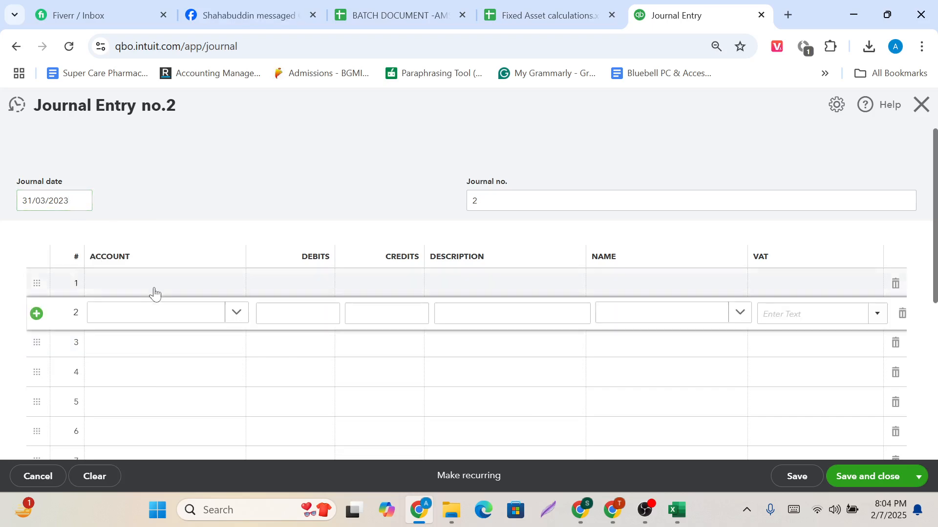
# Choose Depreciation as the account on line 1 of the journal.
pyautogui.click(154, 285)
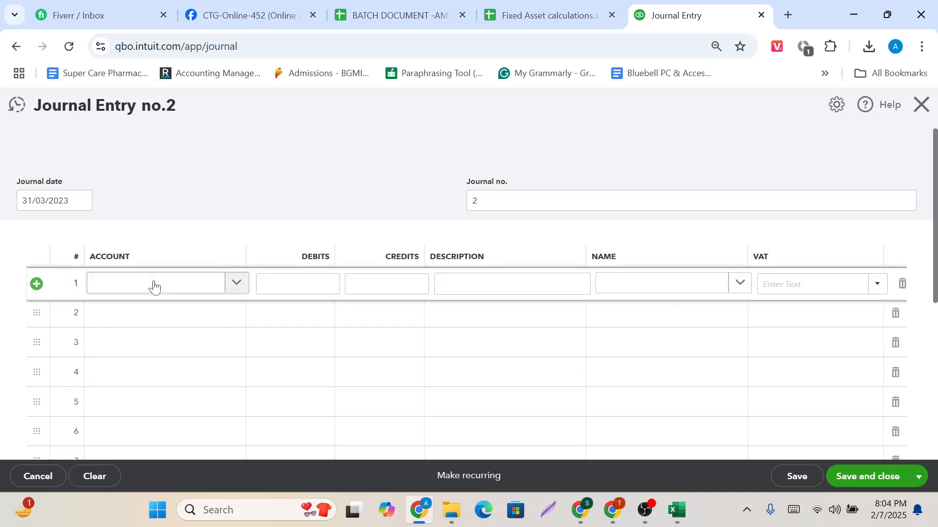
pyautogui.click(117, 288)
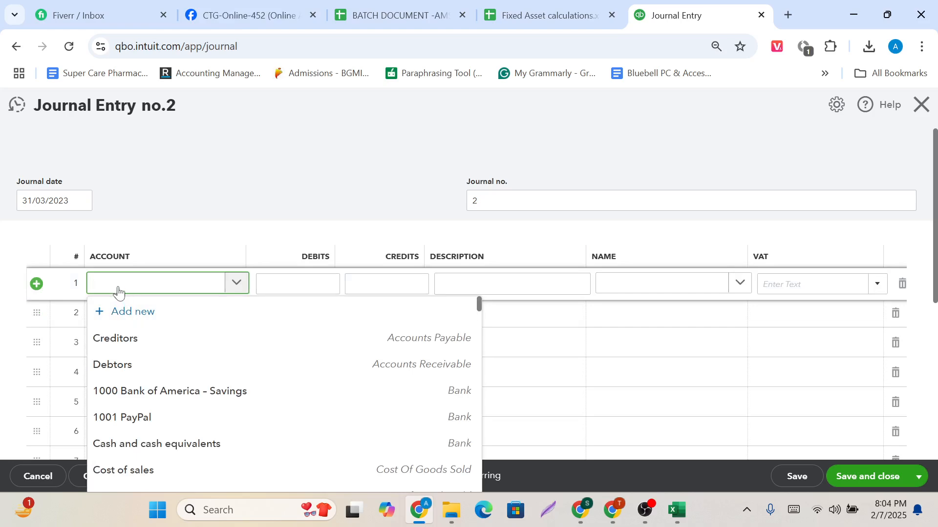
pyautogui.write('D')
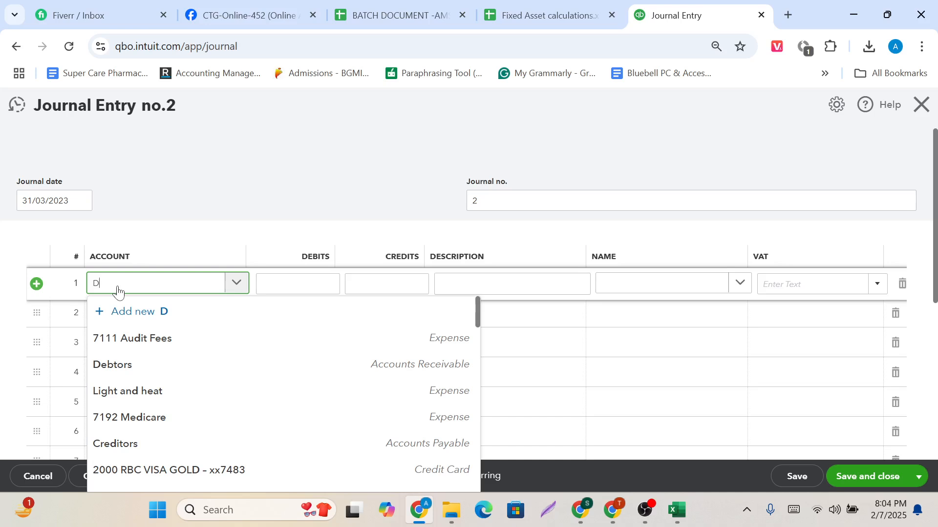
pyautogui.write('epre')
pyautogui.press('BackSpace')
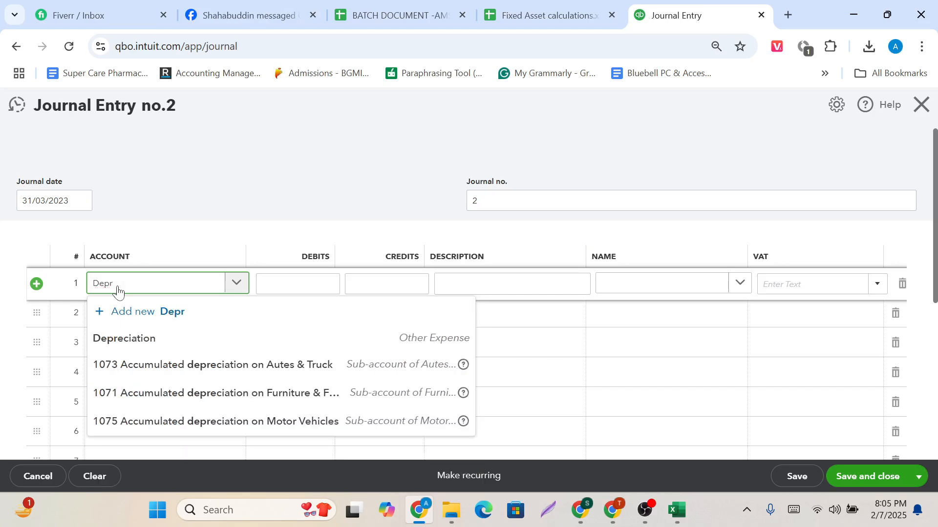
pyautogui.click(142, 342)
# Choose 1075 Accumulated depreciation on Motor Vehicles as the account on line 2.
pyautogui.click(170, 322)
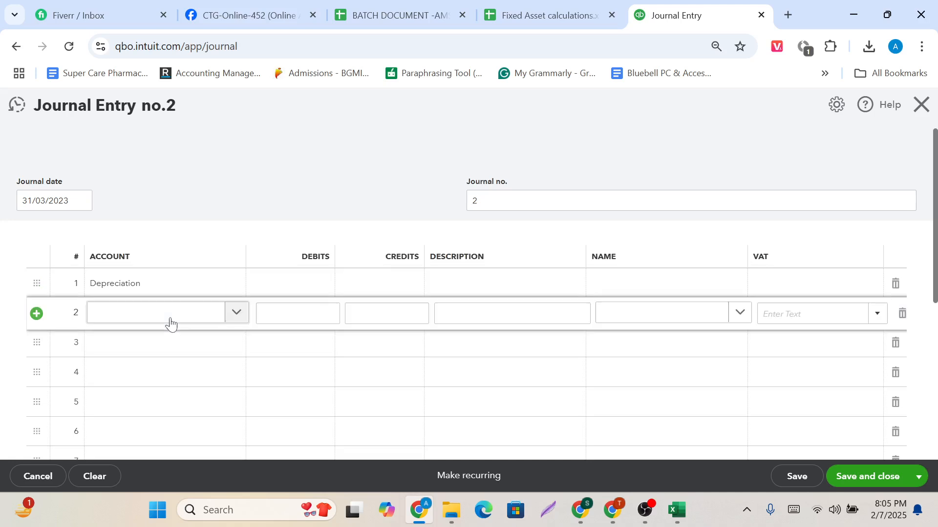
pyautogui.write('A')
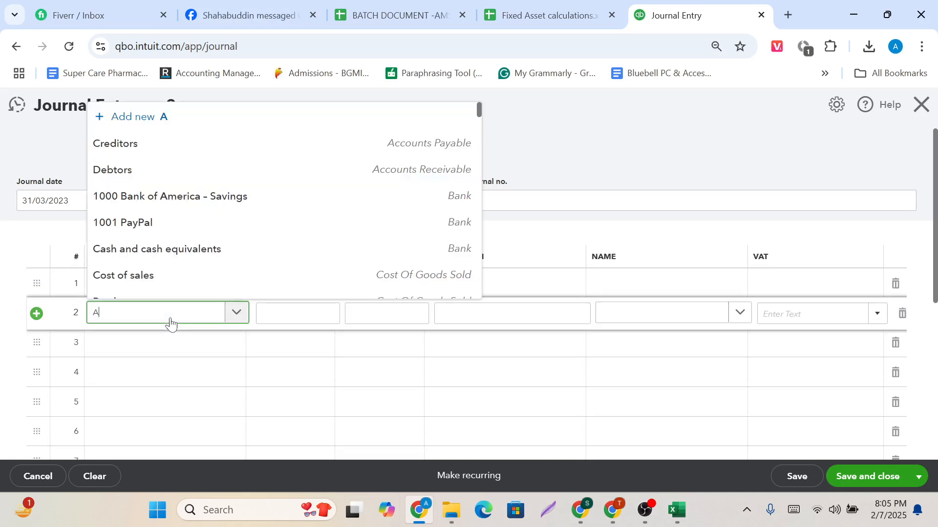
pyautogui.write('cc')
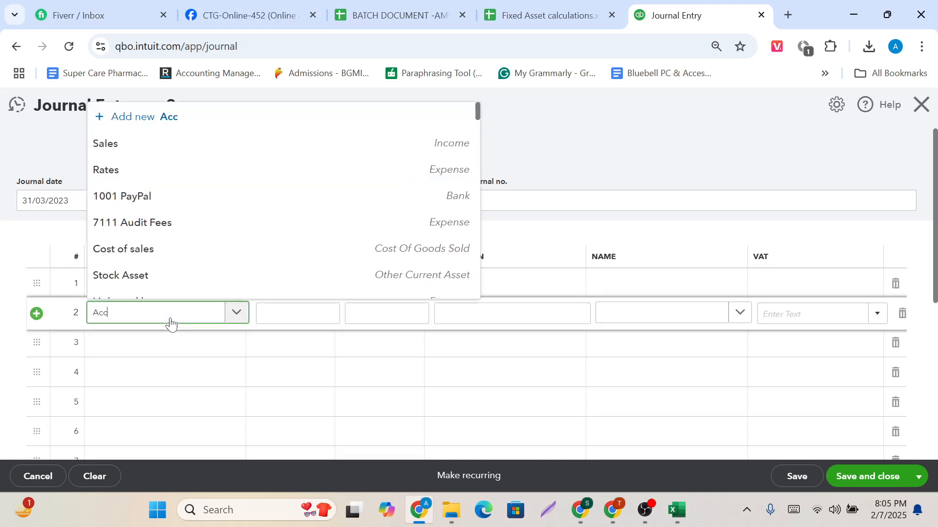
pyautogui.scroll(-2, 186, 277)
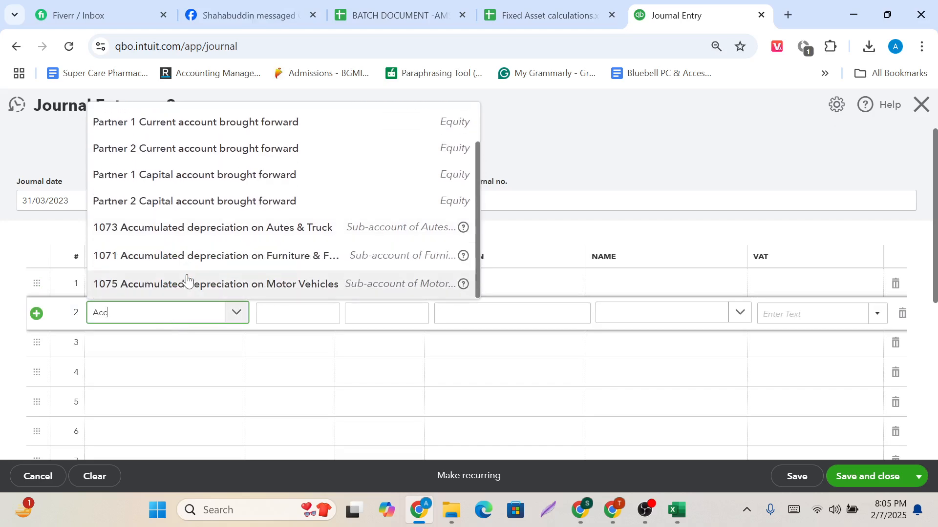
pyautogui.click(188, 281)
# Debit Depreciation 300 and credit the Motor Vehicles accumulated depreciation 300, and save and close the journal entry.
pyautogui.click(309, 287)
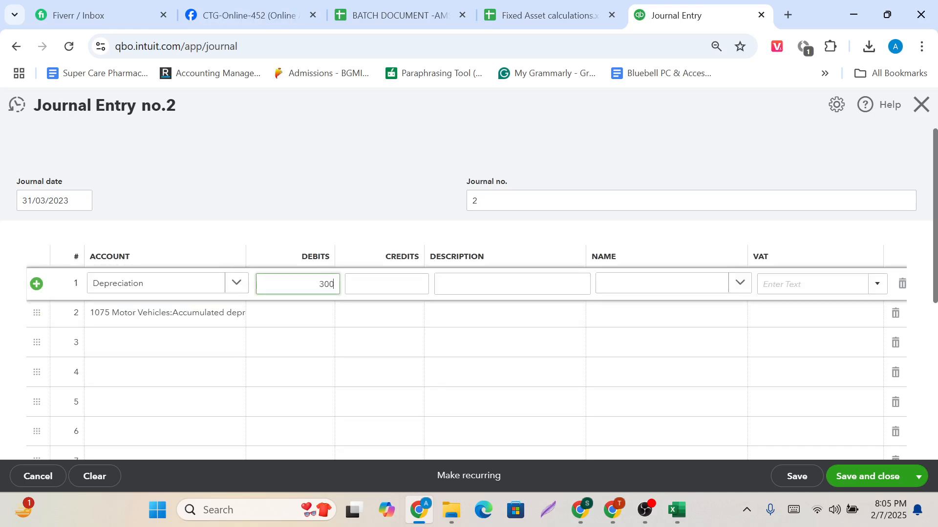
pyautogui.click(386, 318)
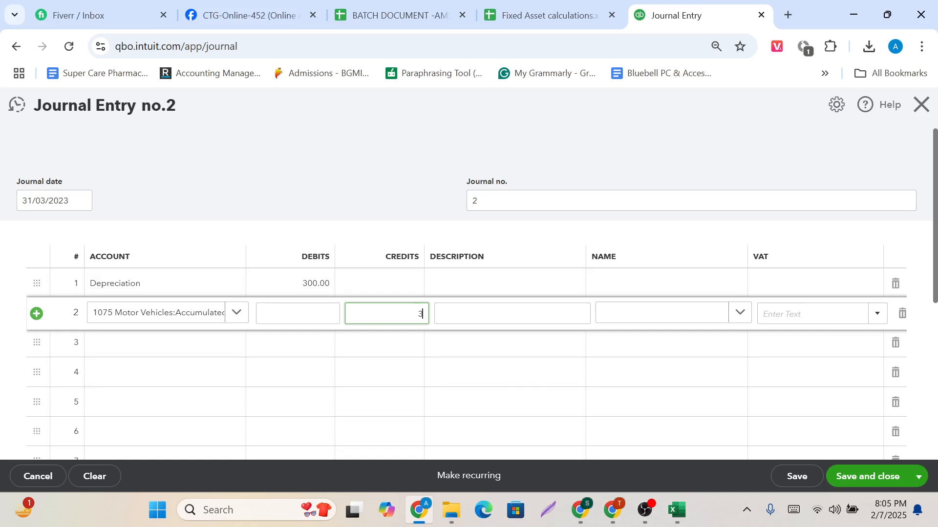
pyautogui.click(383, 251)
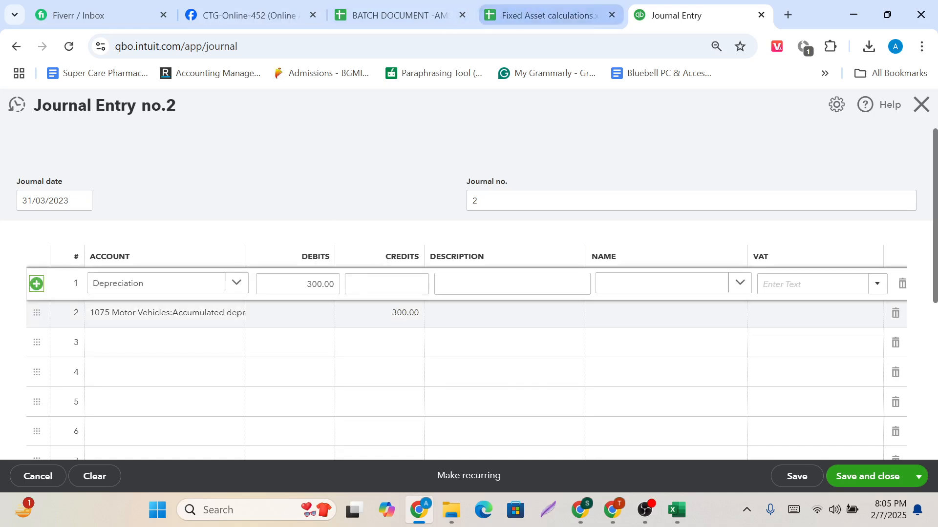
pyautogui.click(851, 481)
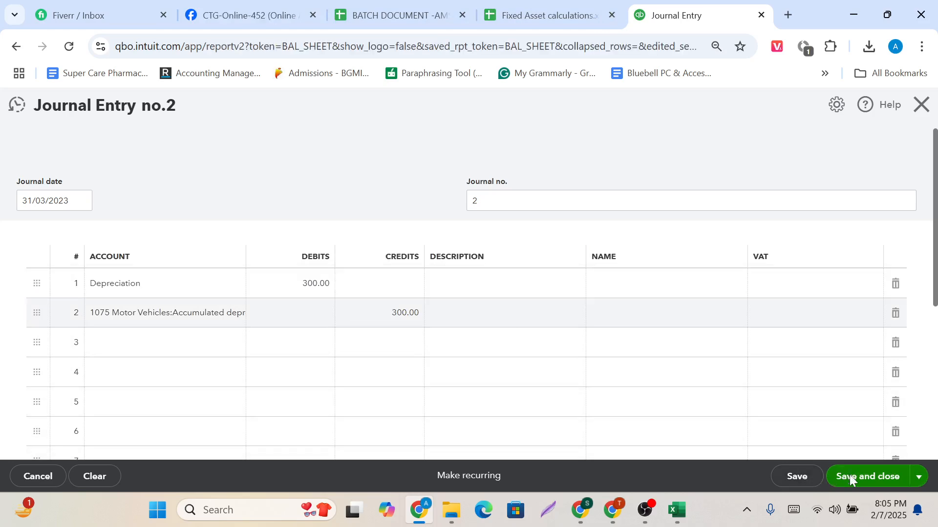
# Review the Motor Vehicles cost and accumulated depreciation under Fixed Asset in the Balance Sheet report.
pyautogui.scroll(-3, 575, 376)
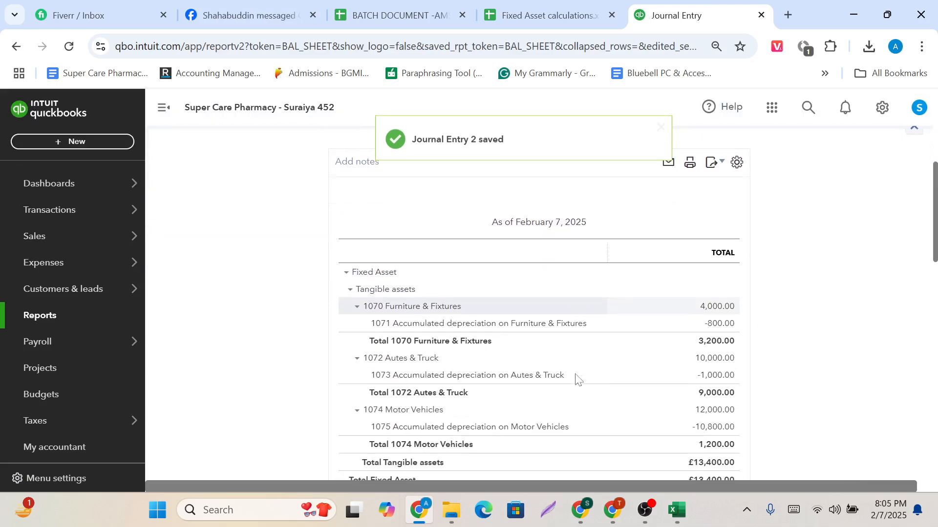
pyautogui.scroll(-2, 576, 378)
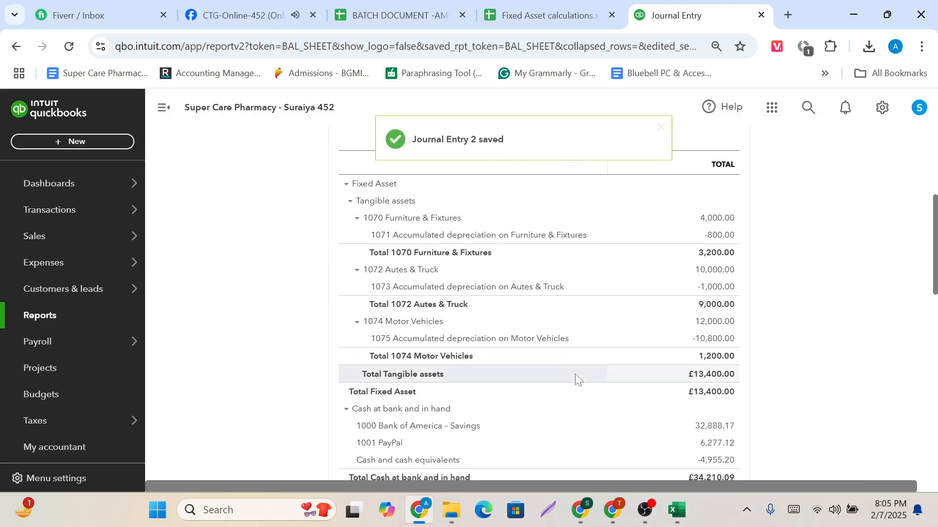
pyautogui.scroll(3, 575, 379)
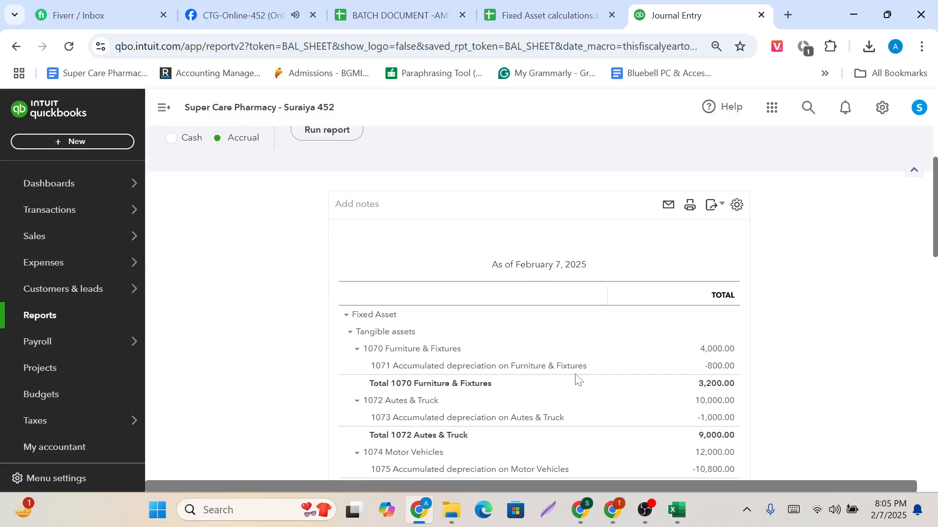
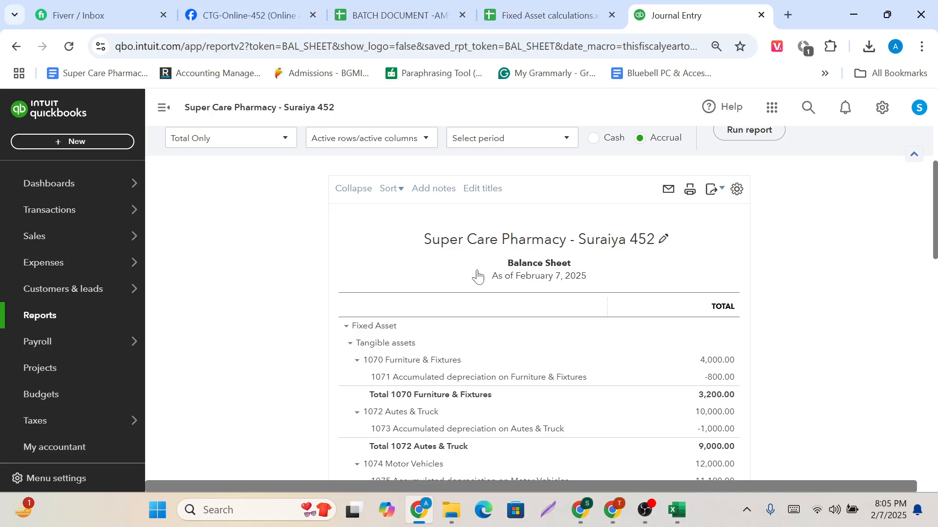
# Compare the 1074 Motor Vehicles lines in the Balance Sheet with the motor vehicle row in the Fixed Asset calculations spreadsheet.
pyautogui.moveTo(646, 509)
pyautogui.click(542, 5)
pyautogui.hotkey('ctrl', 'Tab')
pyautogui.scroll(1, 446, 309)
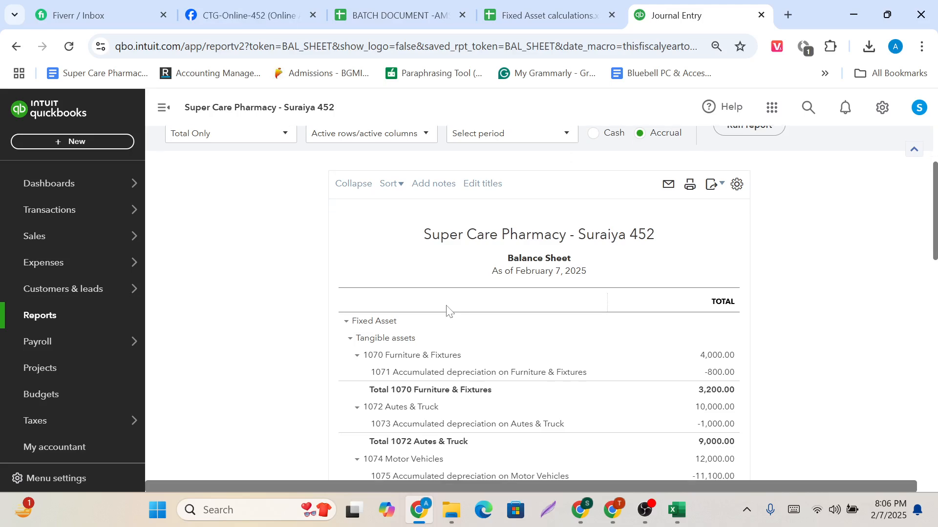
pyautogui.click(542, 12)
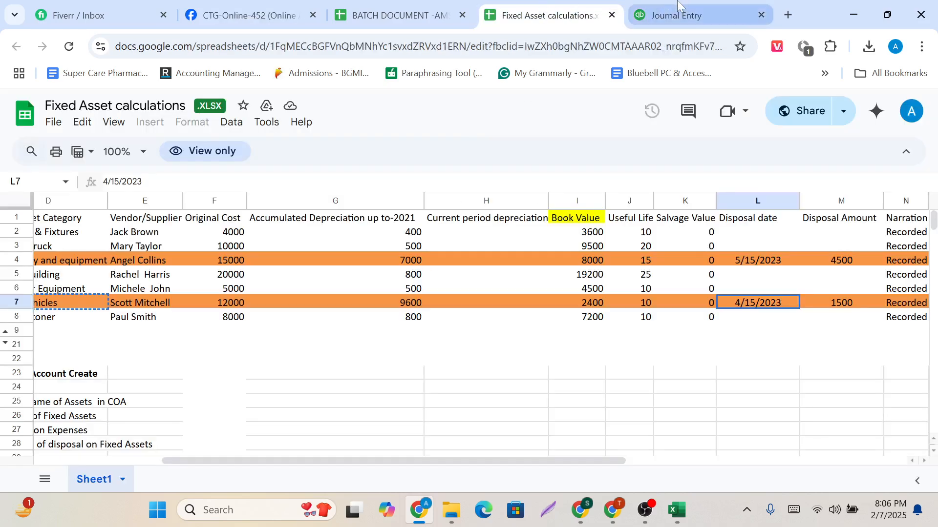
pyautogui.click(683, 15)
pyautogui.scroll(-3, 320, 287)
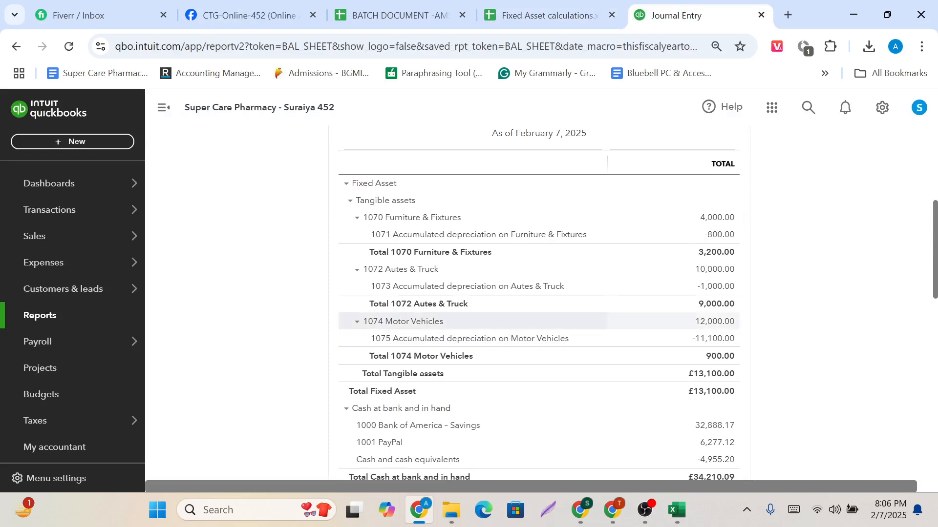
pyautogui.moveTo(367, 321); pyautogui.dragTo(572, 316)
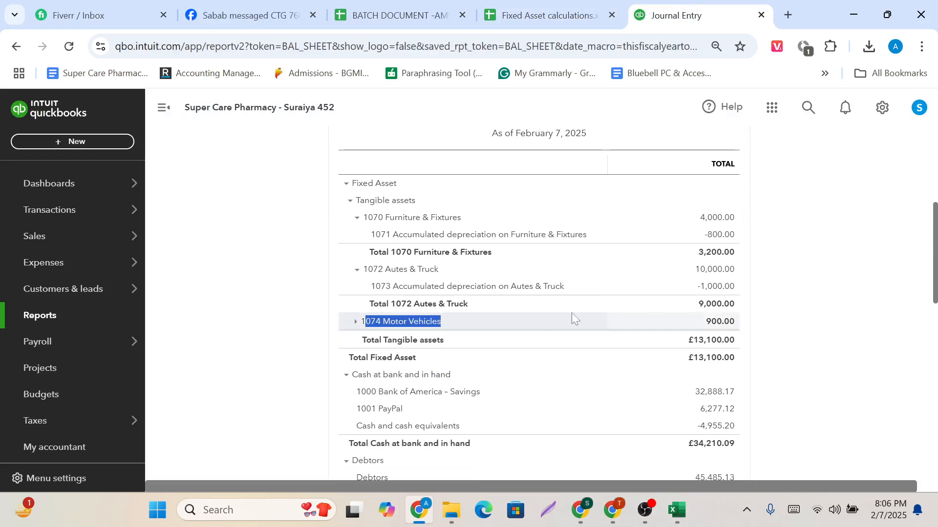
pyautogui.click(445, 323)
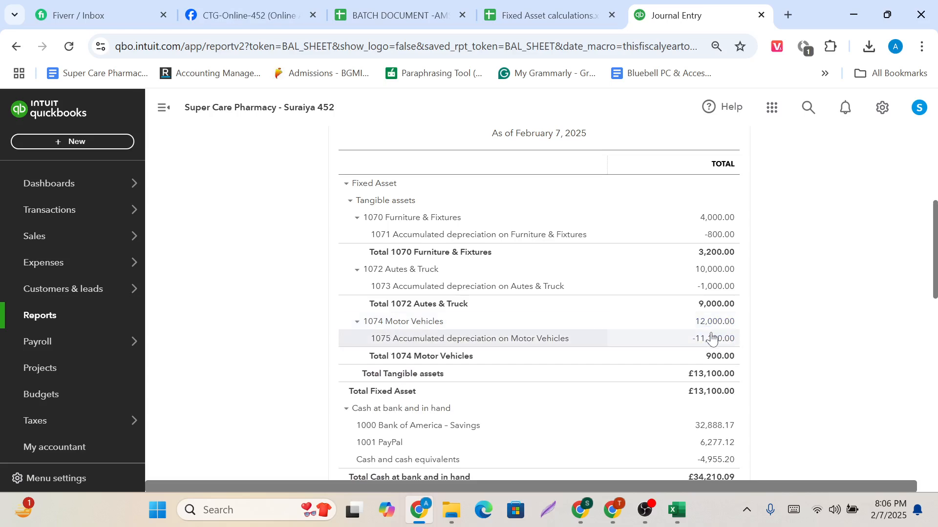
# Duplicate the Balance Sheet report in a second browser tab and switch to the Fixed Asset calculations spreadsheet.
pyautogui.rightClick(662, 8)
pyautogui.click(718, 143)
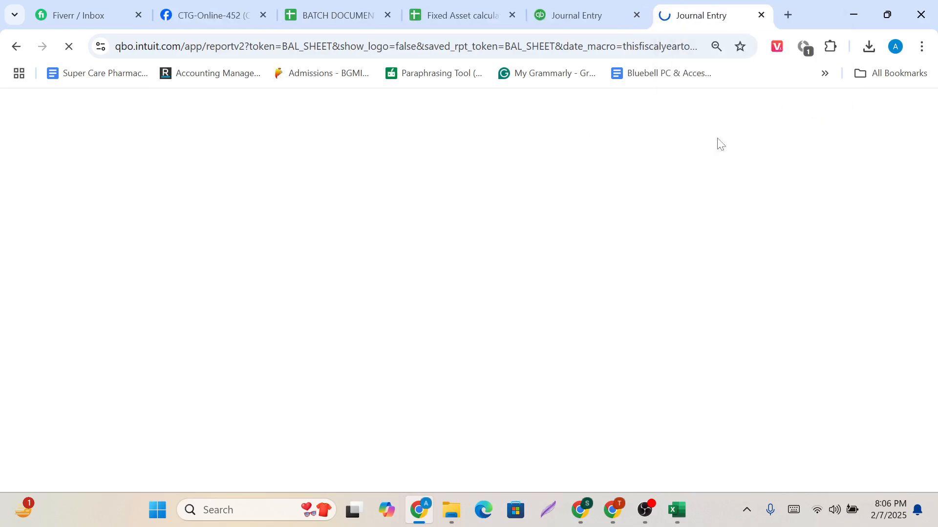
pyautogui.click(463, 6)
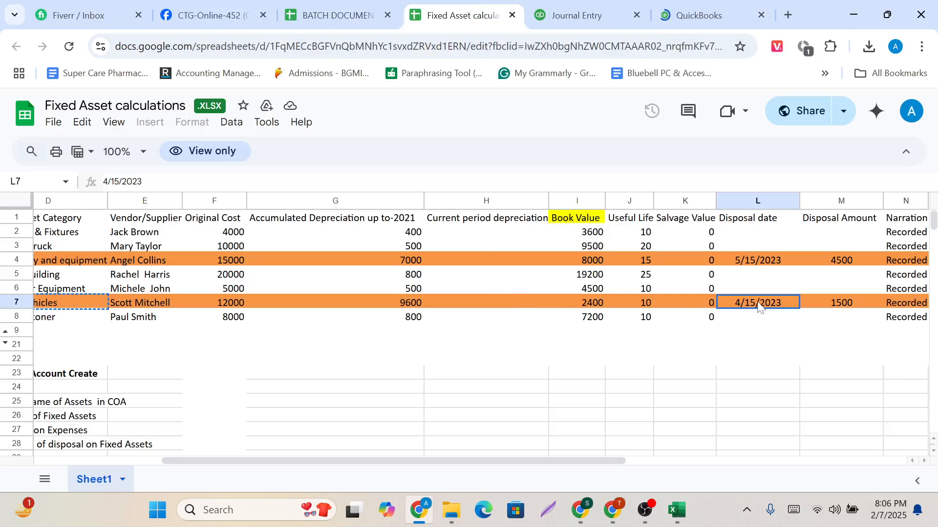
# Examine which assets are marked for disposal, Machinery and equipment and Motor Vehicles, and their disposal dates.
pyautogui.moveTo(150, 223); pyautogui.dragTo(155, 311)
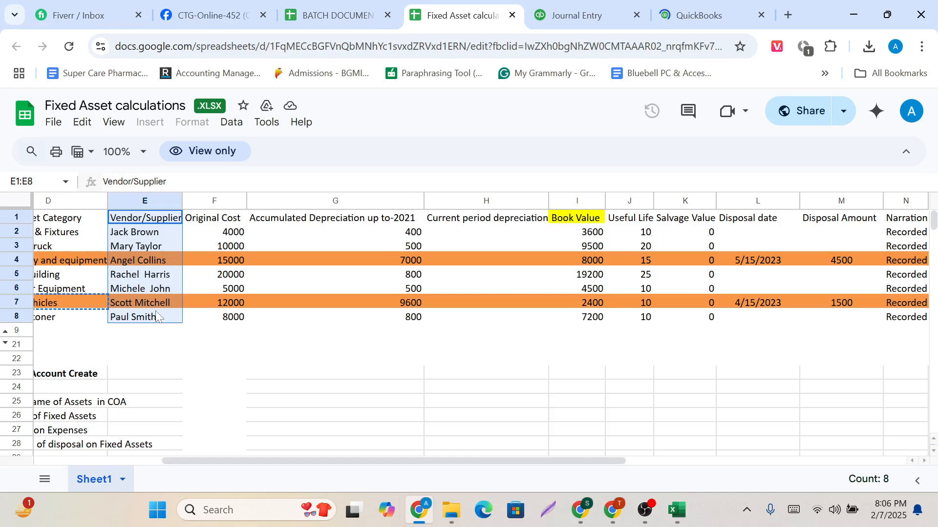
pyautogui.hscroll(-3, 113, 279)
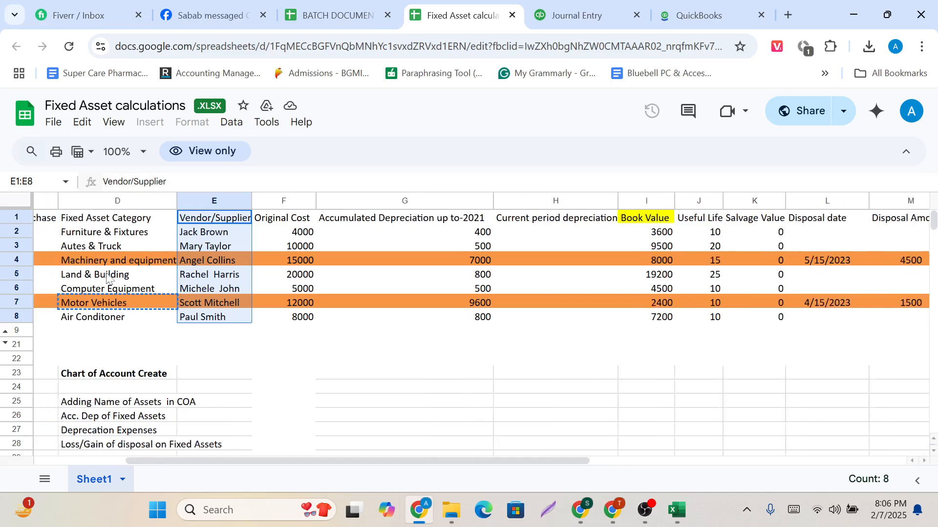
pyautogui.click(105, 263)
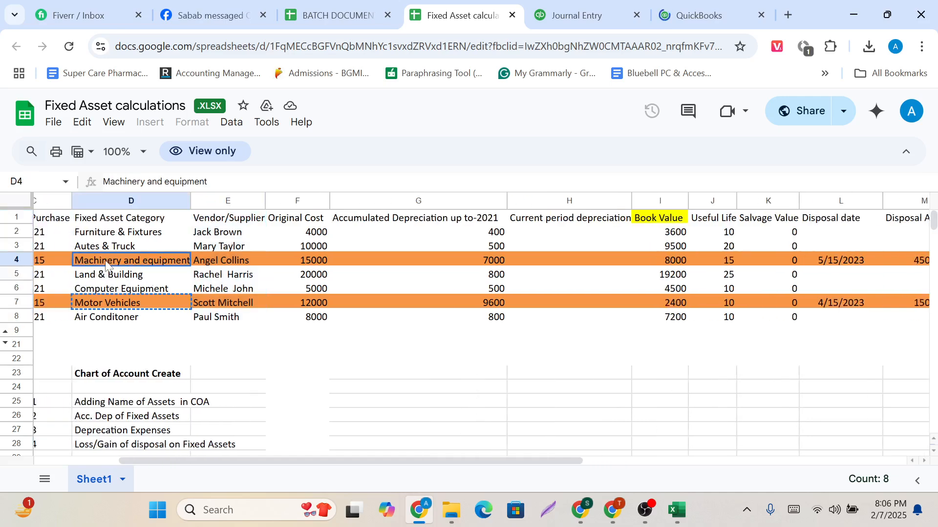
pyautogui.click(126, 303)
pyautogui.hscroll(1, 291, 325)
pyautogui.hscroll(2, 290, 325)
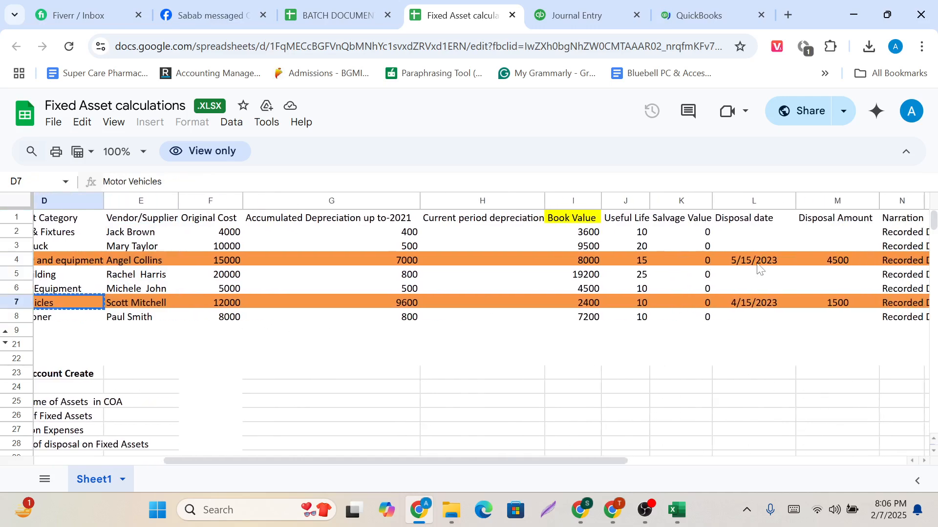
pyautogui.moveTo(758, 265); pyautogui.dragTo(761, 307)
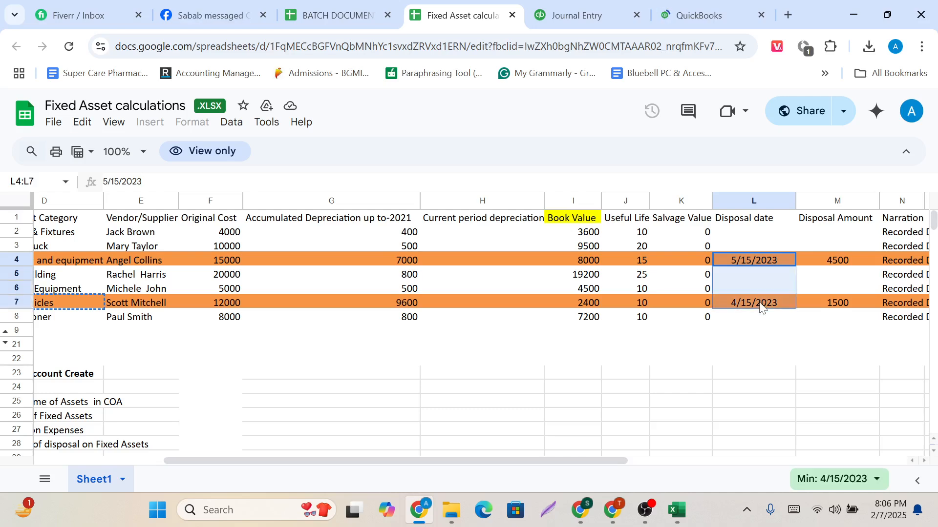
pyautogui.hscroll(-3, 761, 306)
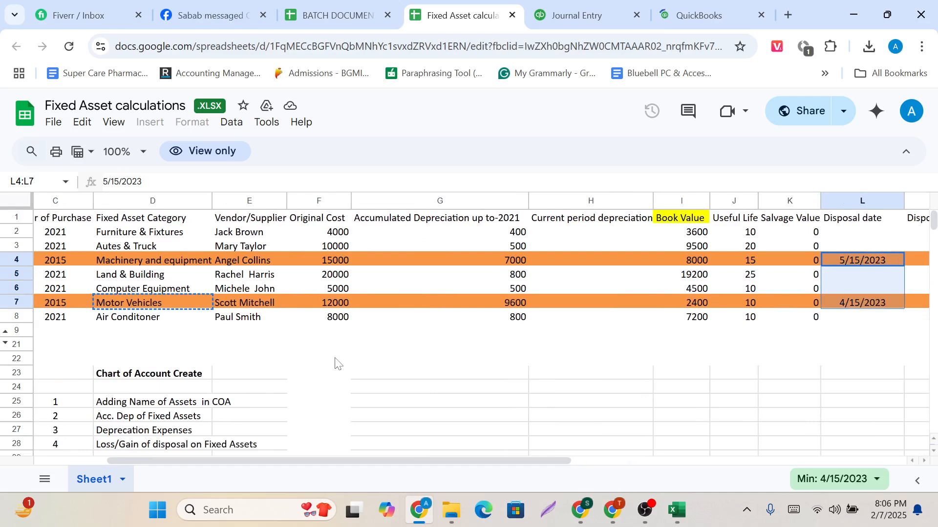
# Check the disposal date and disposal amount in the Motor Vehicles row of the spreadsheet.
pyautogui.scroll(-5, 336, 366)
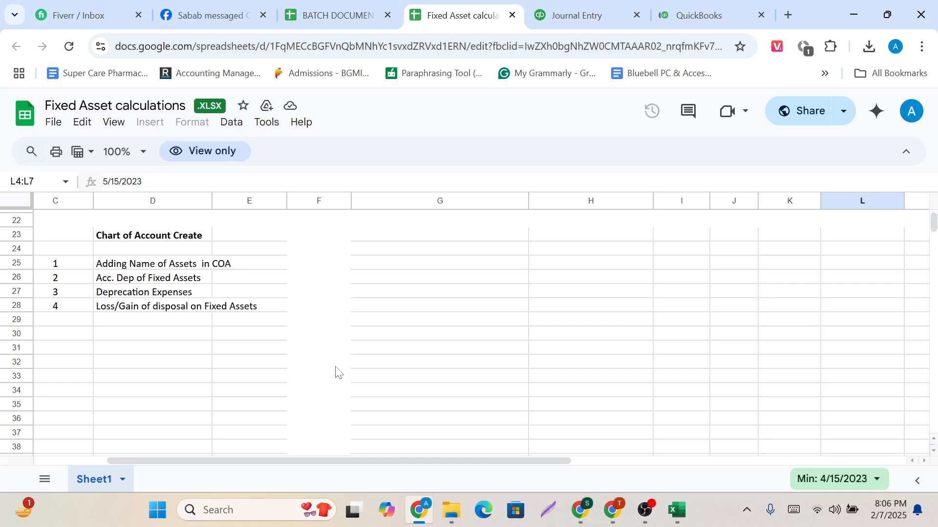
pyautogui.scroll(3, 336, 372)
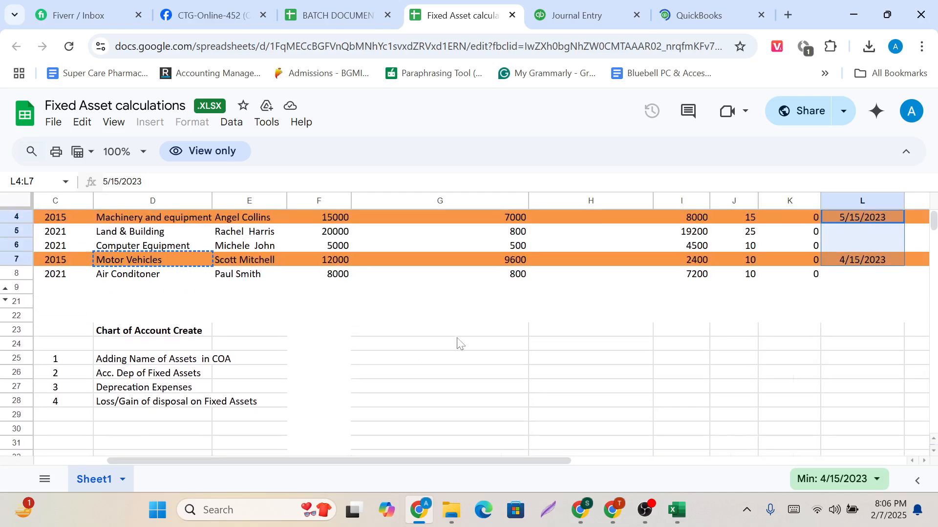
pyautogui.hscroll(2, 339, 370)
pyautogui.hscroll(3, 306, 370)
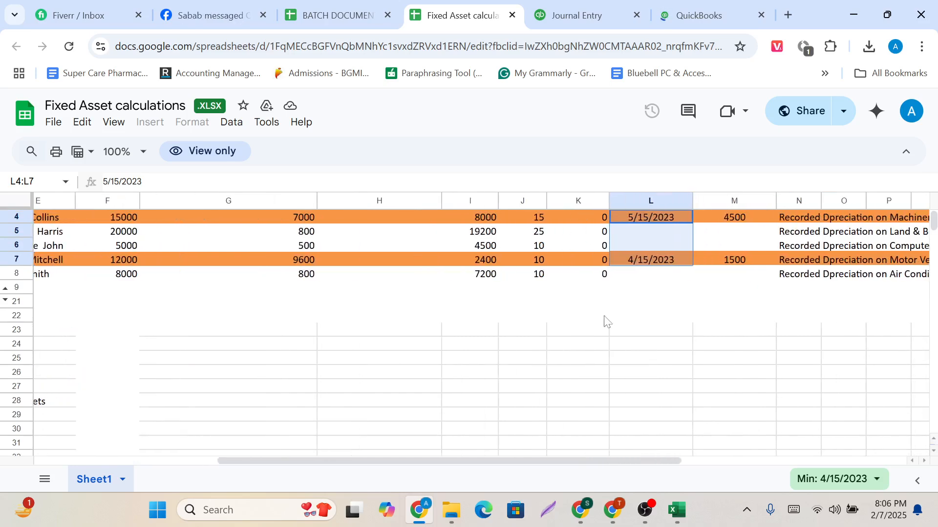
pyautogui.scroll(1, 717, 294)
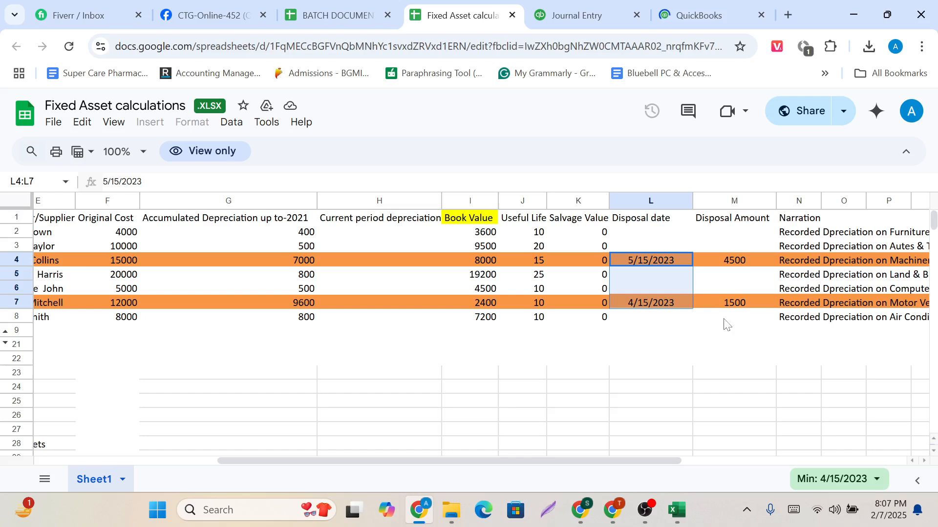
pyautogui.click(738, 308)
pyautogui.click(645, 309)
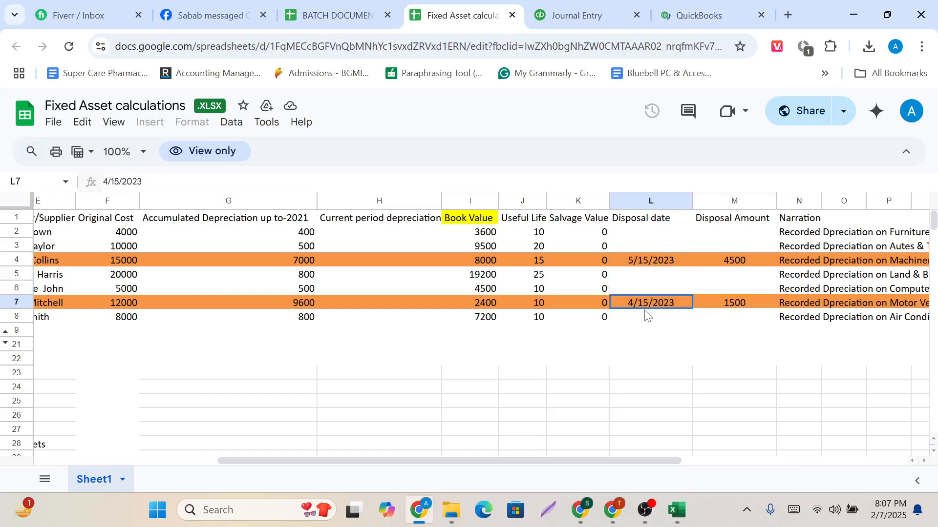
pyautogui.click(733, 303)
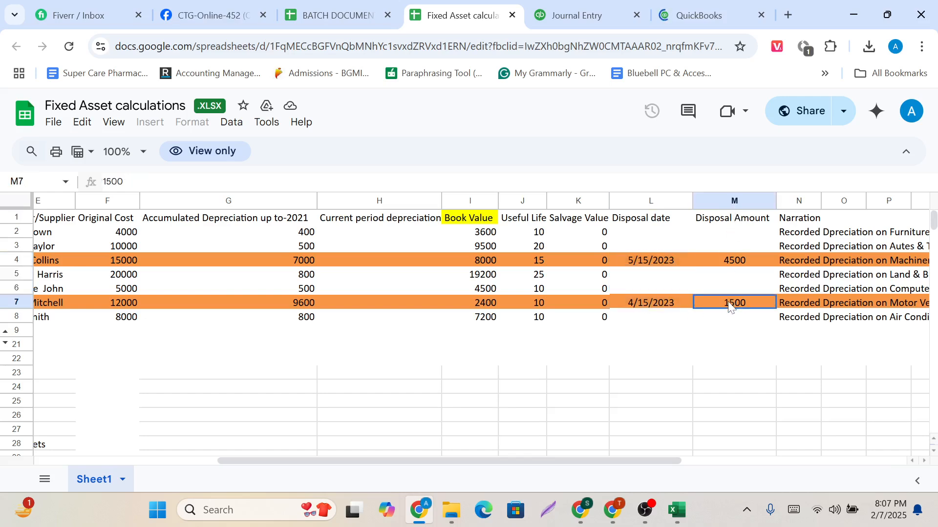
pyautogui.hscroll(-5, 559, 348)
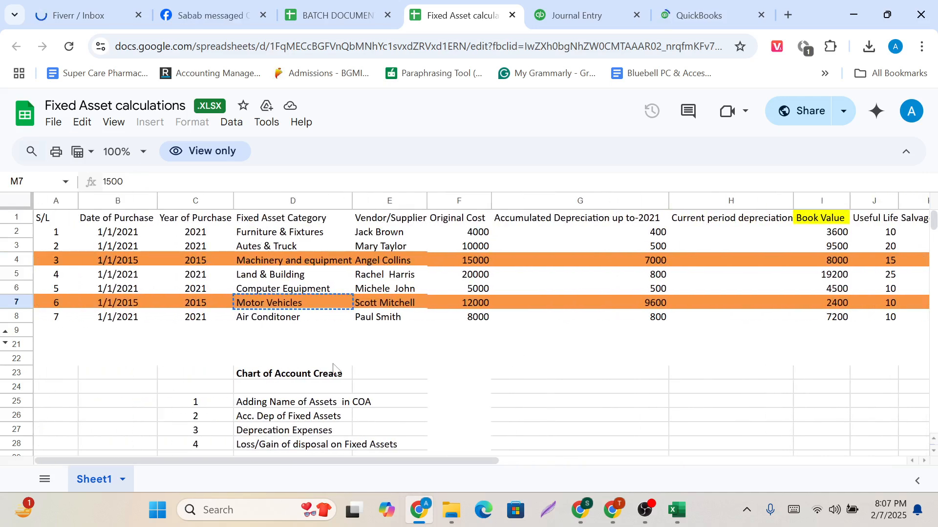
# Copy the account name "Loss/Gain of disposal on Fixed Assets" from the Chart of Account Create list.
pyautogui.scroll(-2, 334, 366)
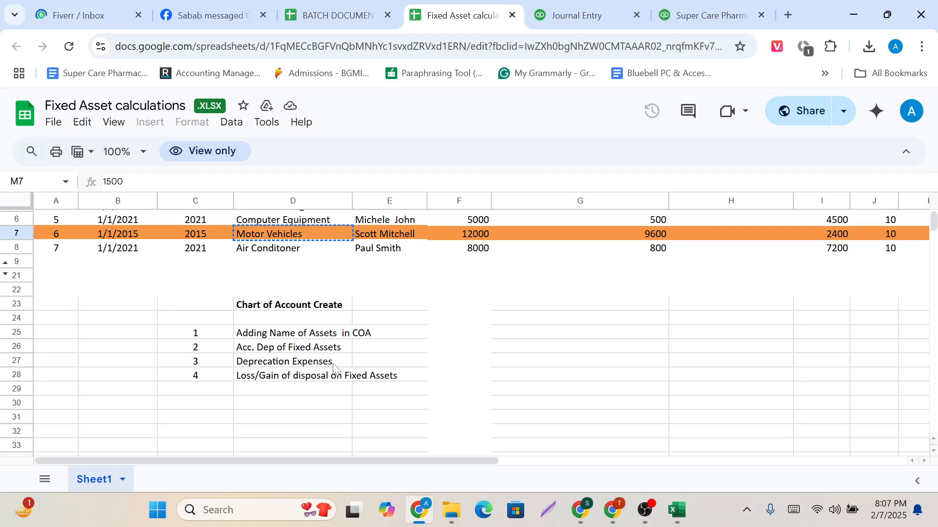
pyautogui.click(305, 381)
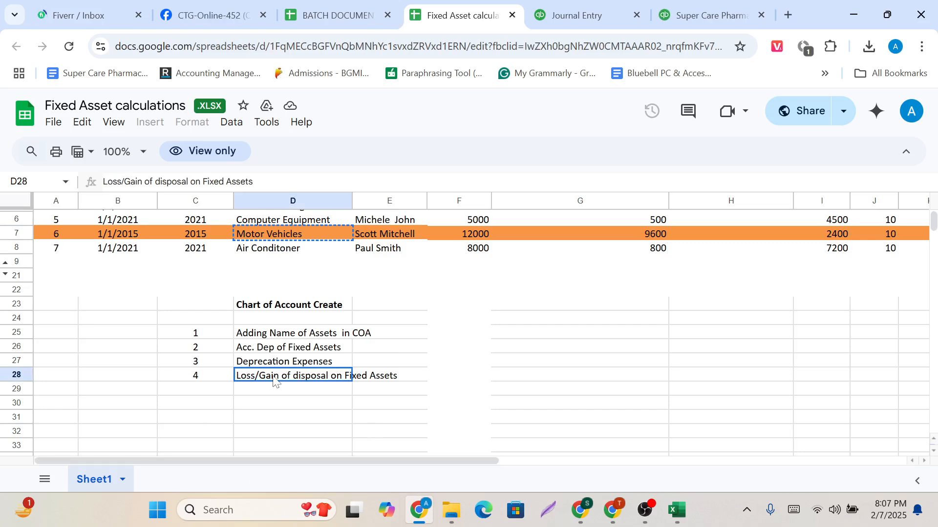
pyautogui.hotkey('ctrl', 'c')
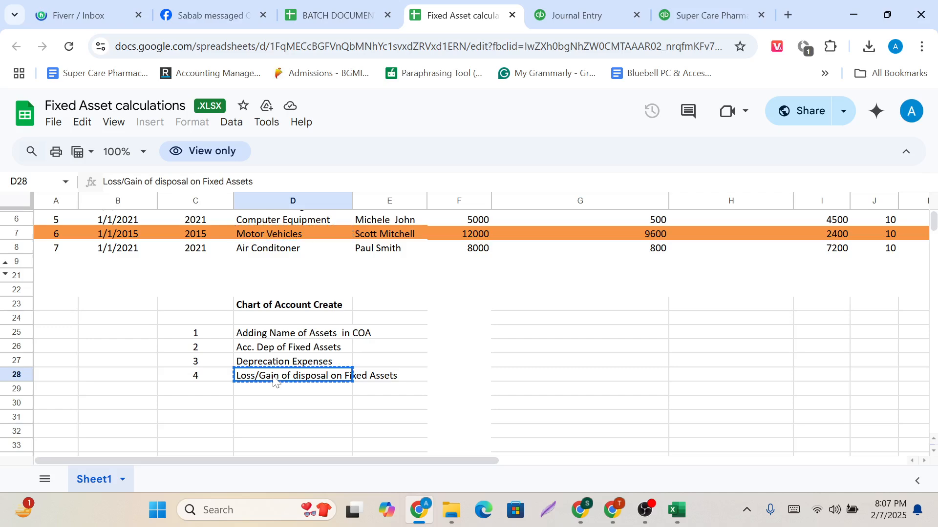
pyautogui.scroll(3, 496, 275)
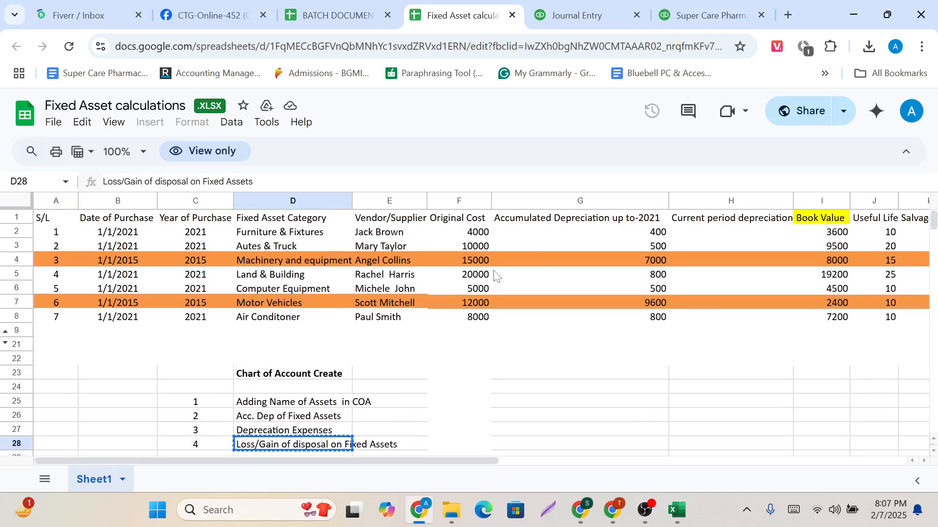
# Return to QuickBooks and open another duplicate of the Balance Sheet report in its own browser tab.
pyautogui.click(576, 14)
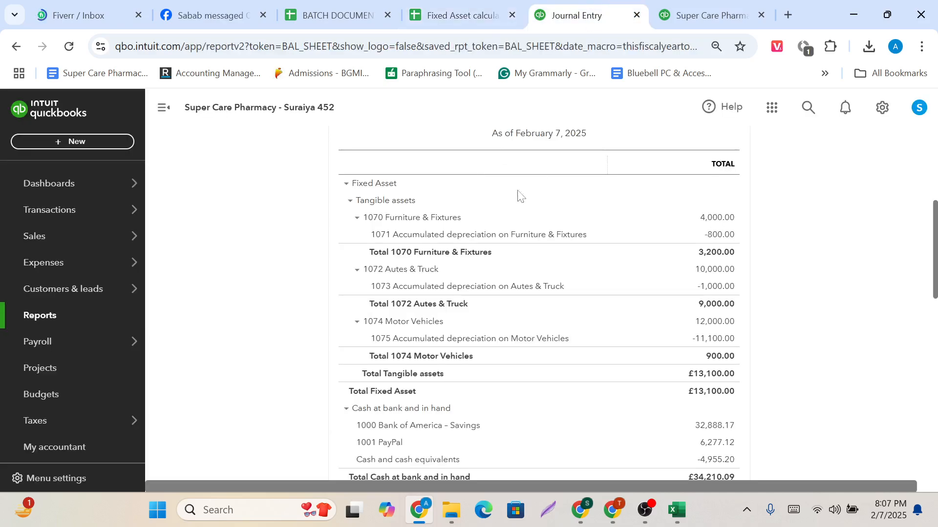
pyautogui.scroll(5, 489, 205)
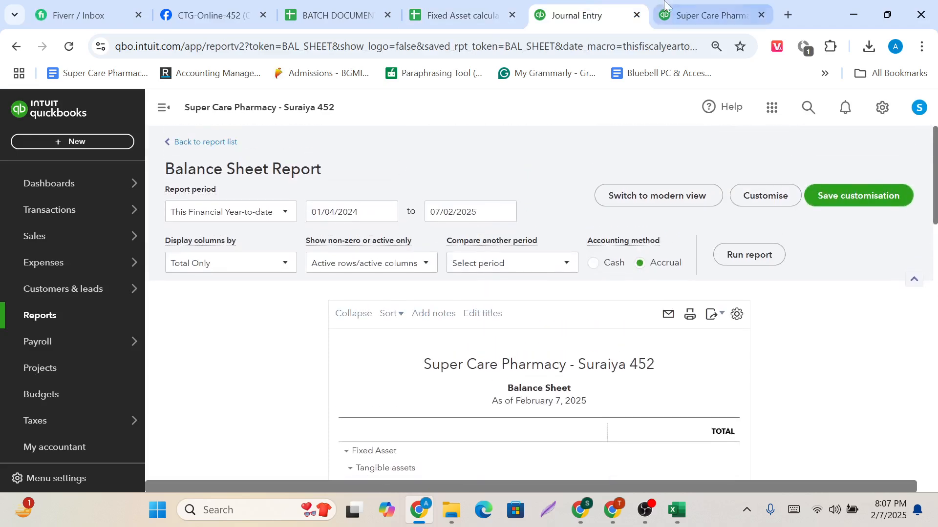
pyautogui.click(740, 9)
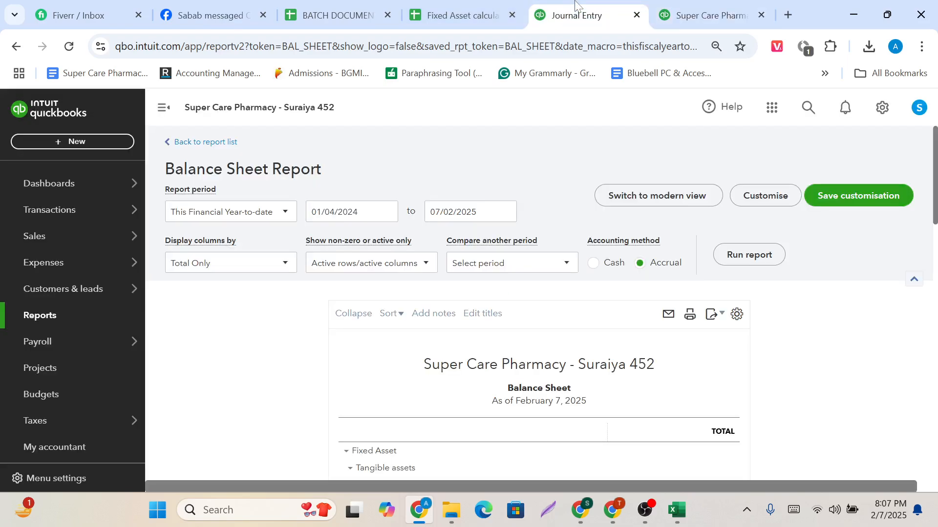
pyautogui.rightClick(575, 3)
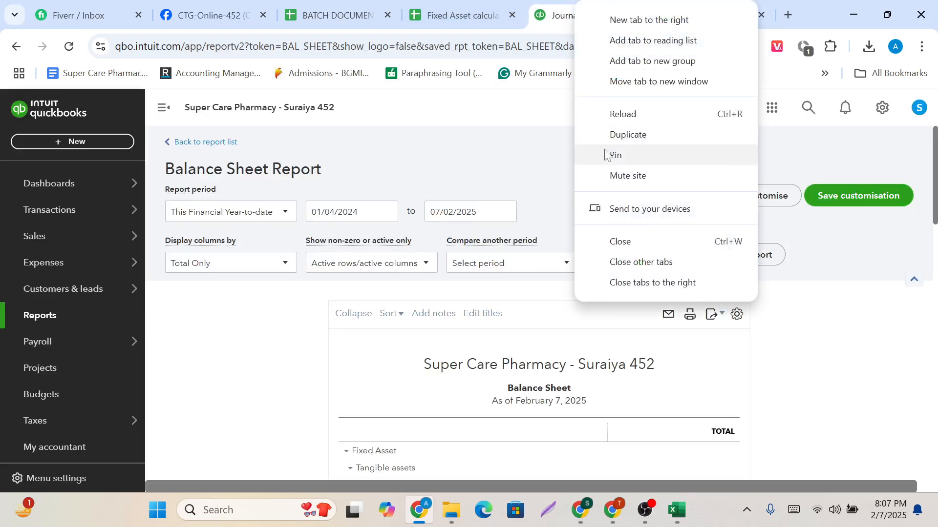
pyautogui.click(608, 134)
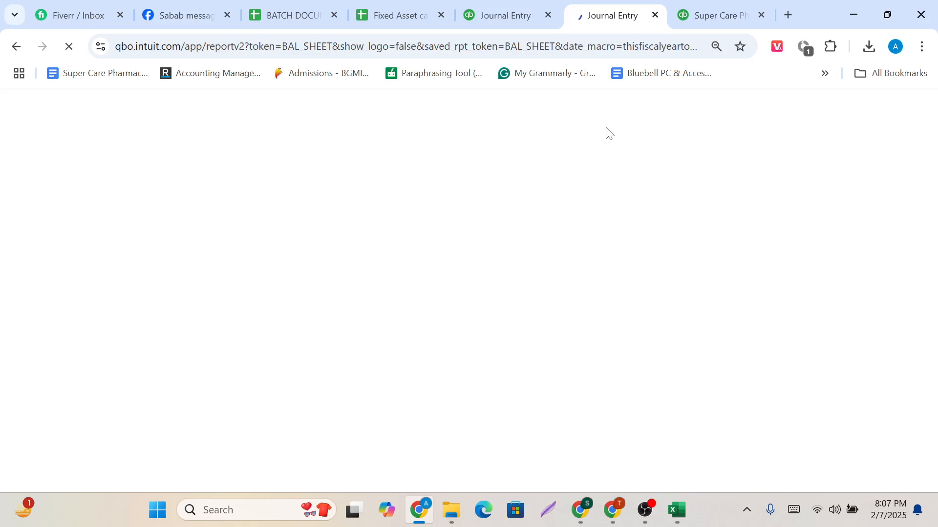
pyautogui.click(726, 5)
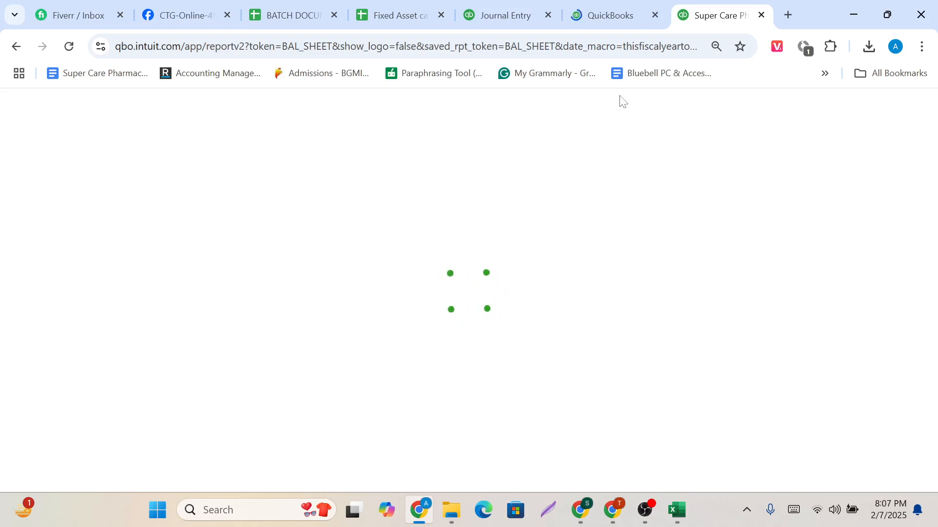
pyautogui.click(593, 5)
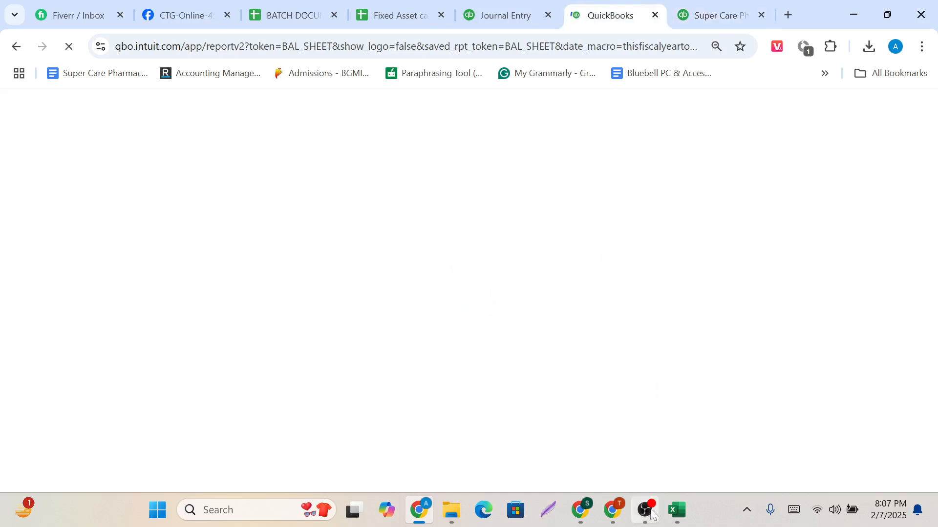
pyautogui.click(646, 450)
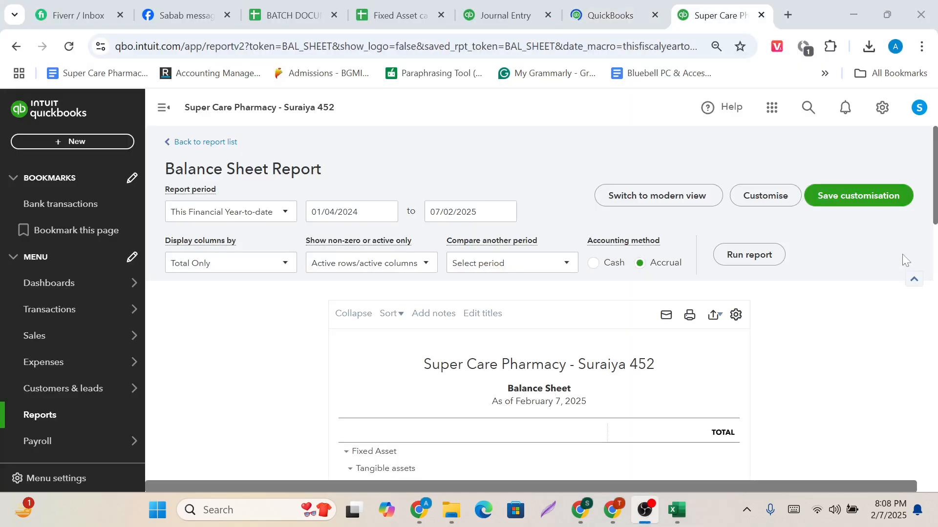
pyautogui.click(902, 254)
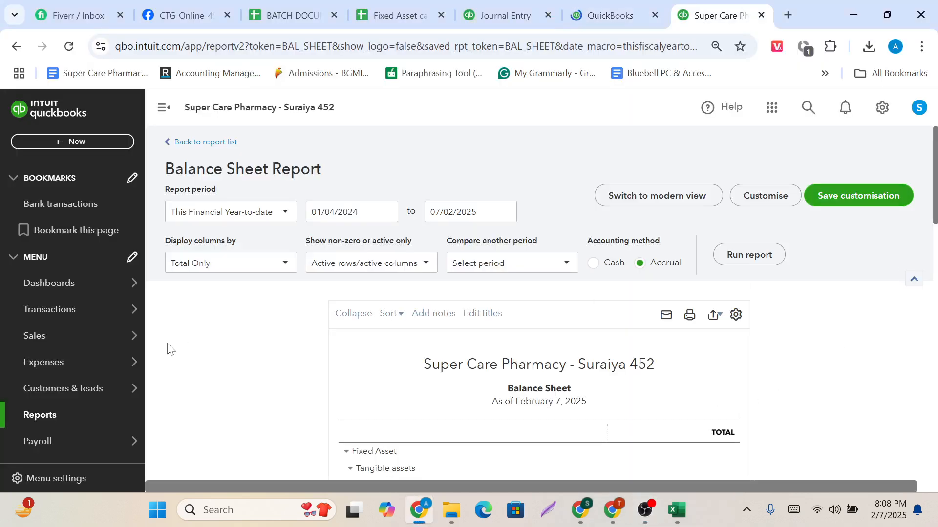
# Open the chart of accounts and start creating a new account.
pyautogui.moveTo(122, 310)
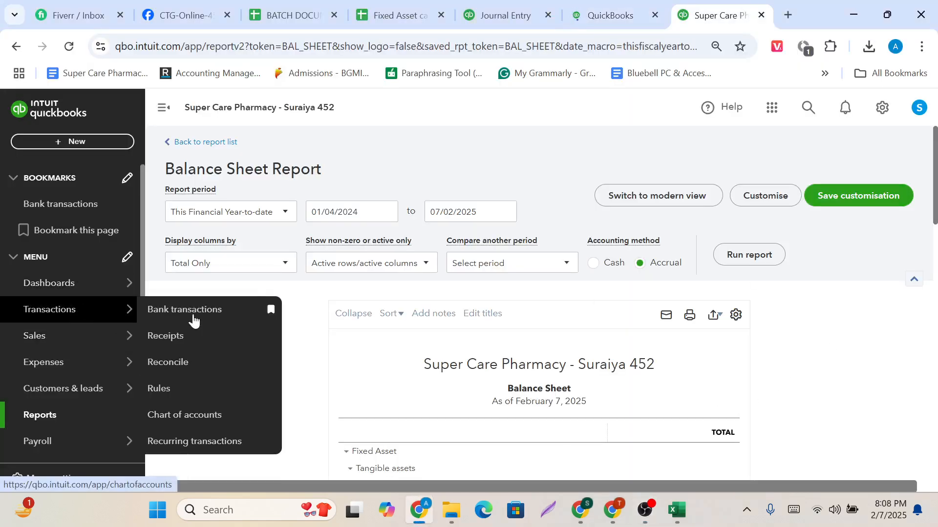
pyautogui.click(214, 416)
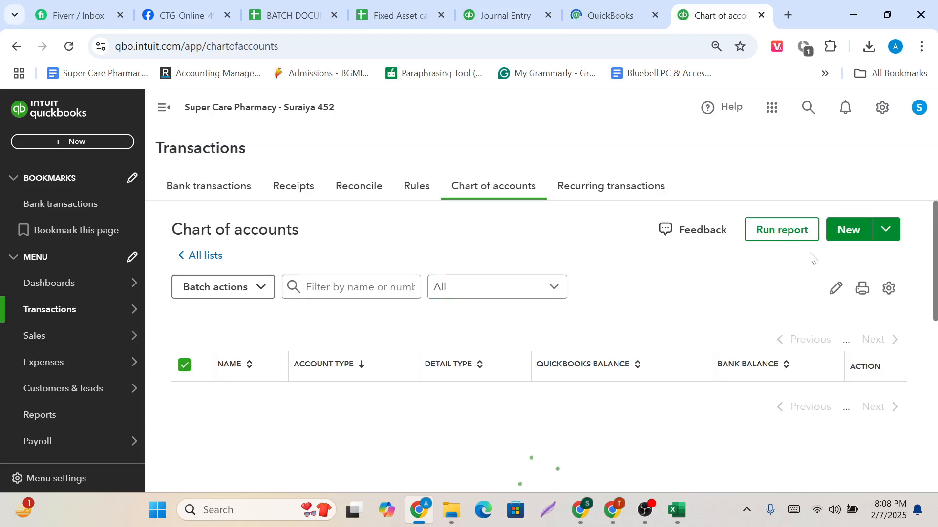
pyautogui.click(845, 238)
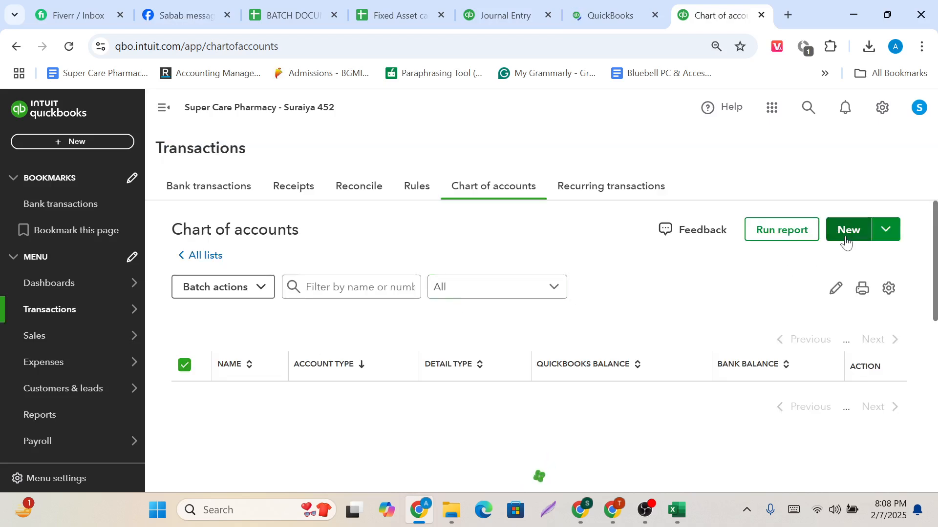
pyautogui.click(846, 239)
pyautogui.click(856, 233)
pyautogui.click(858, 233)
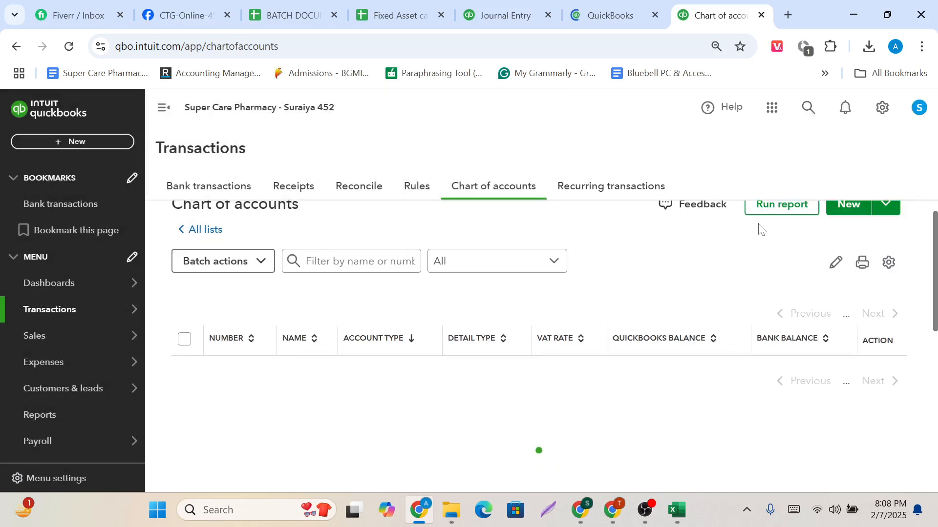
pyautogui.scroll(1, 761, 229)
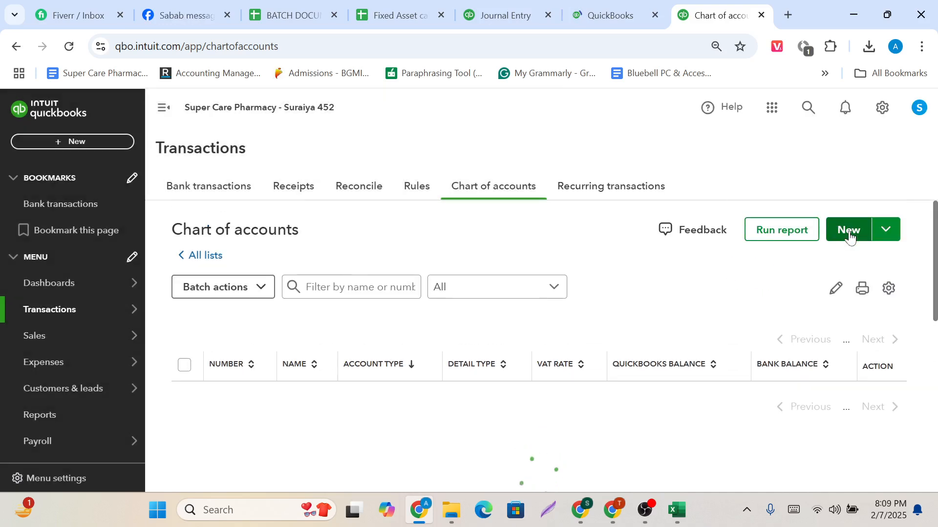
pyautogui.moveTo(645, 511)
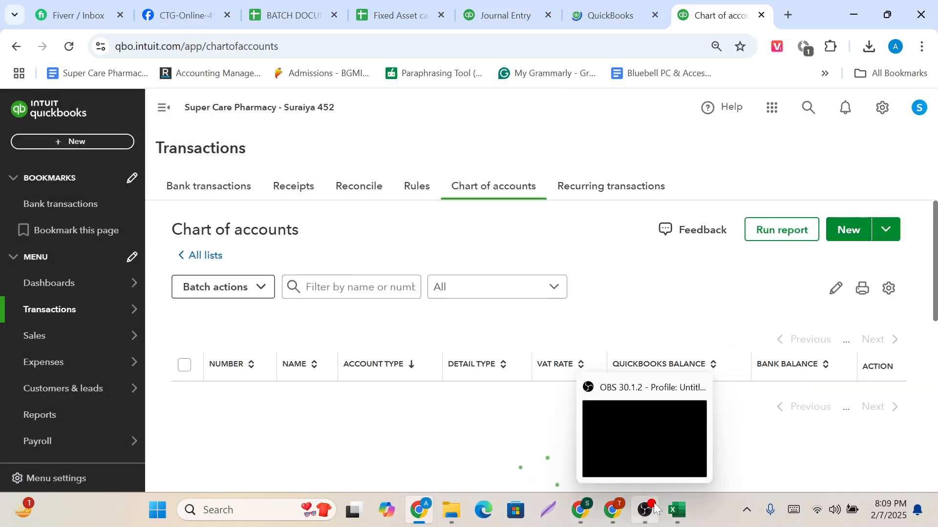
pyautogui.click(655, 439)
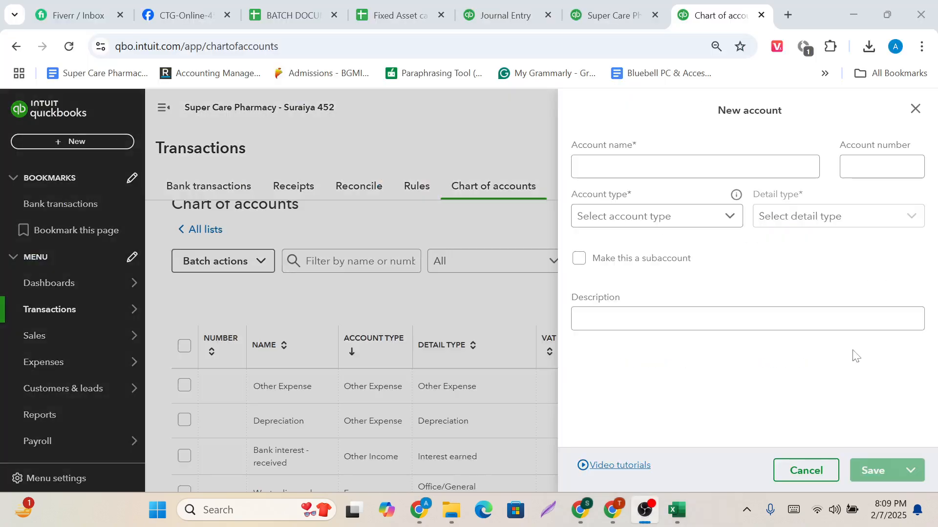
pyautogui.click(905, 365)
# Name the new account "Loss/Gain of disposal on Fixed Assets", copying the name from the Fixed Asset calculations spreadsheet.
pyautogui.click(639, 167)
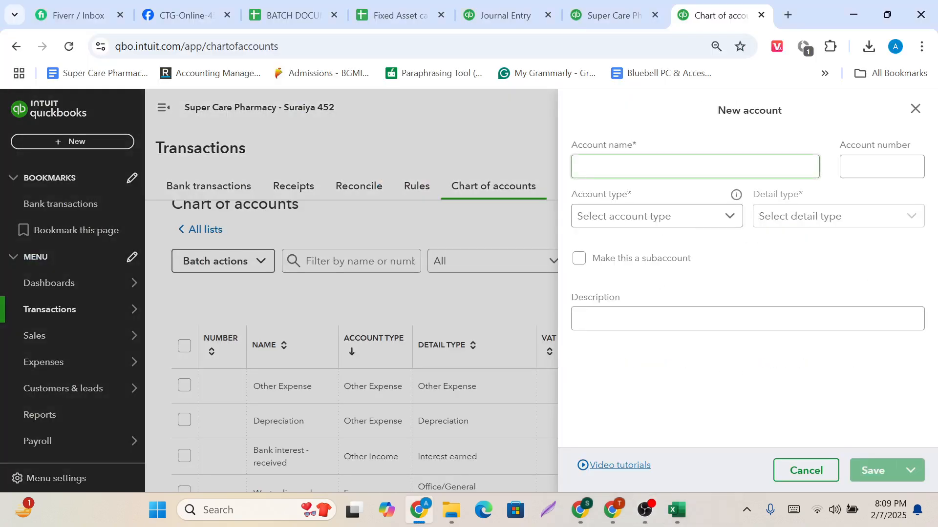
pyautogui.click(397, 14)
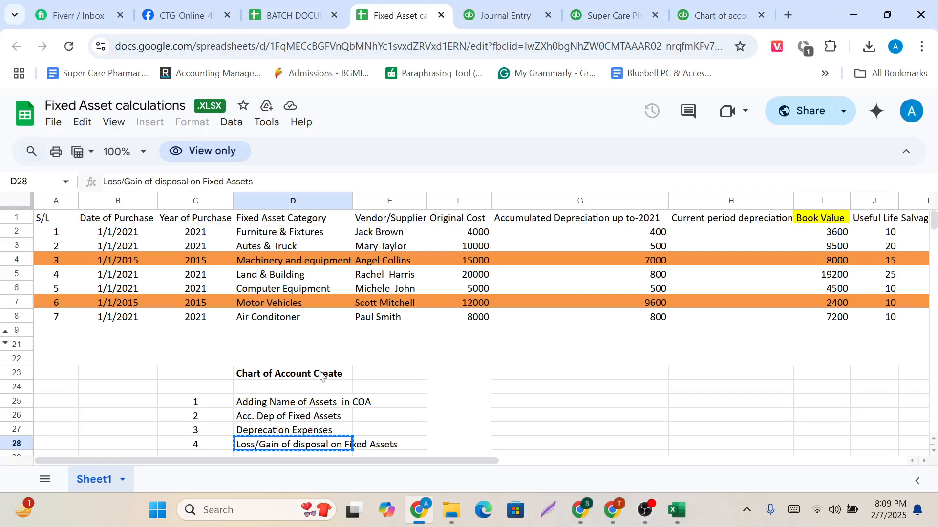
pyautogui.scroll(-2, 309, 392)
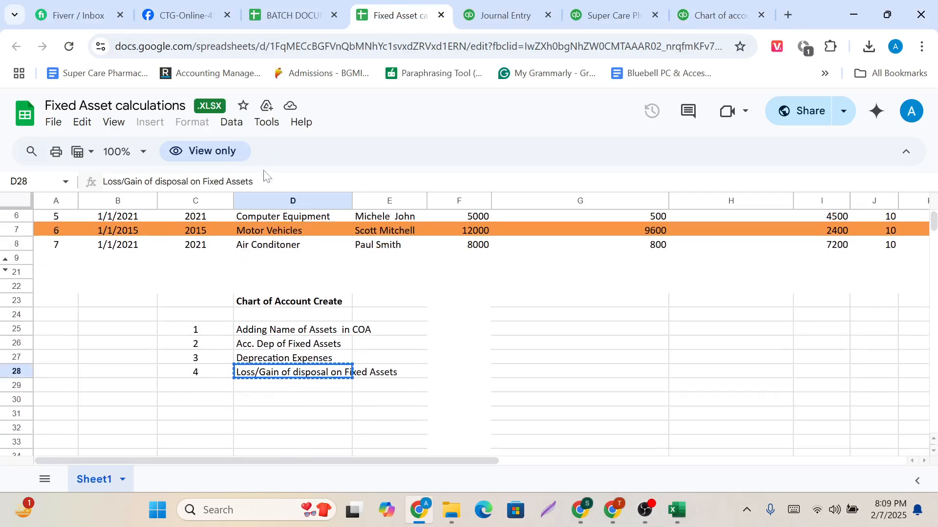
pyautogui.moveTo(264, 178); pyautogui.dragTo(101, 185)
pyautogui.click(717, 14)
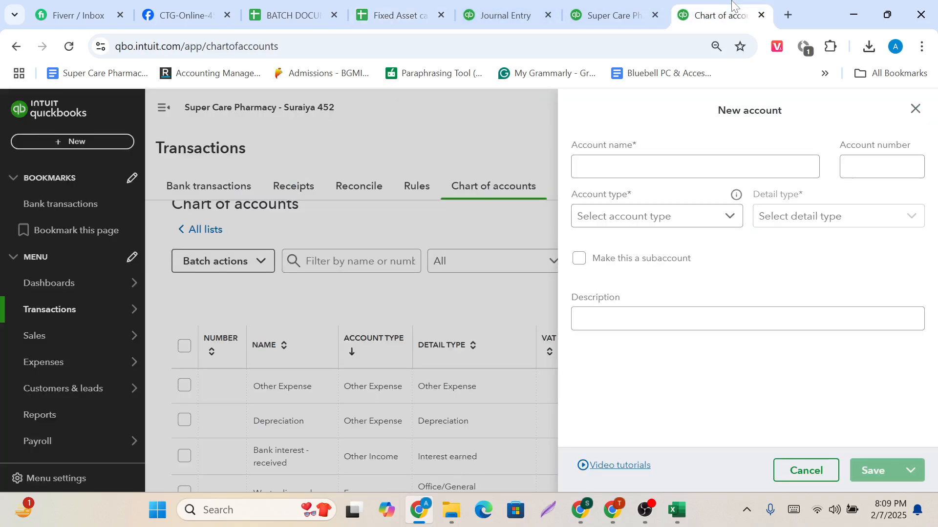
pyautogui.click(601, 174)
pyautogui.hotkey('ctrl', 'v')
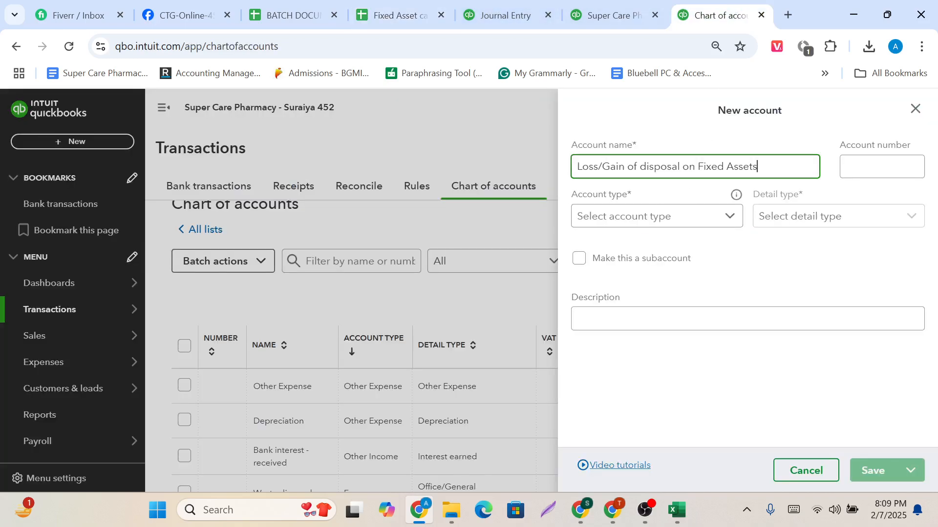
# Try Expenses as the new account's type and look through its detail types for a suitable one.
pyautogui.click(628, 226)
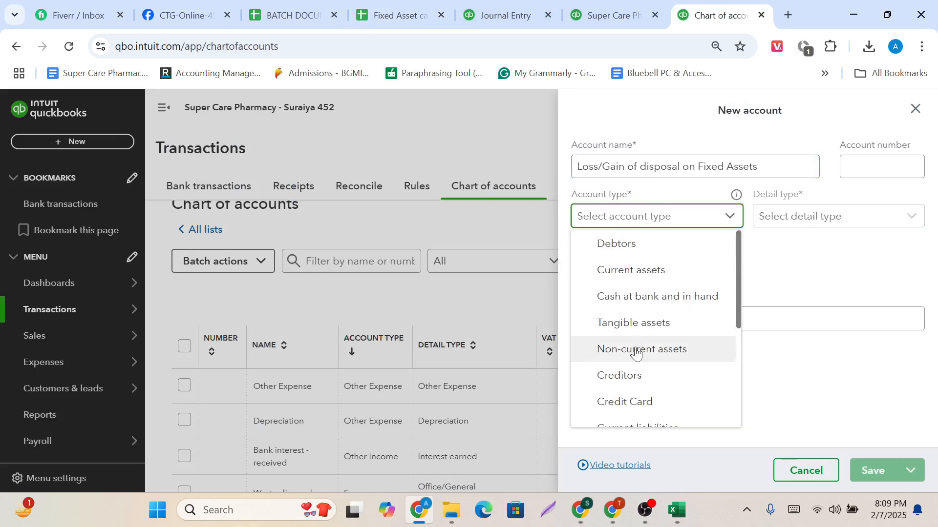
pyautogui.scroll(-1, 636, 358)
pyautogui.scroll(1, 636, 358)
pyautogui.scroll(-4, 648, 319)
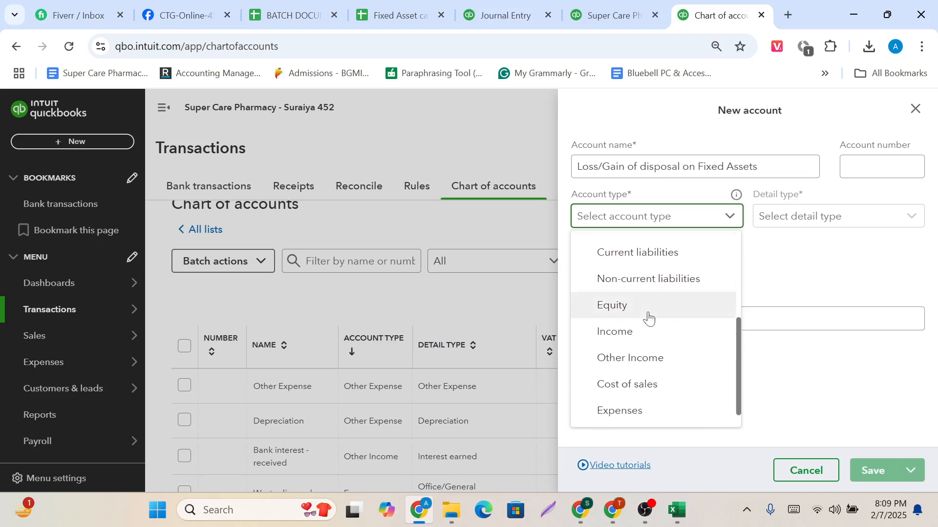
pyautogui.scroll(5, 648, 319)
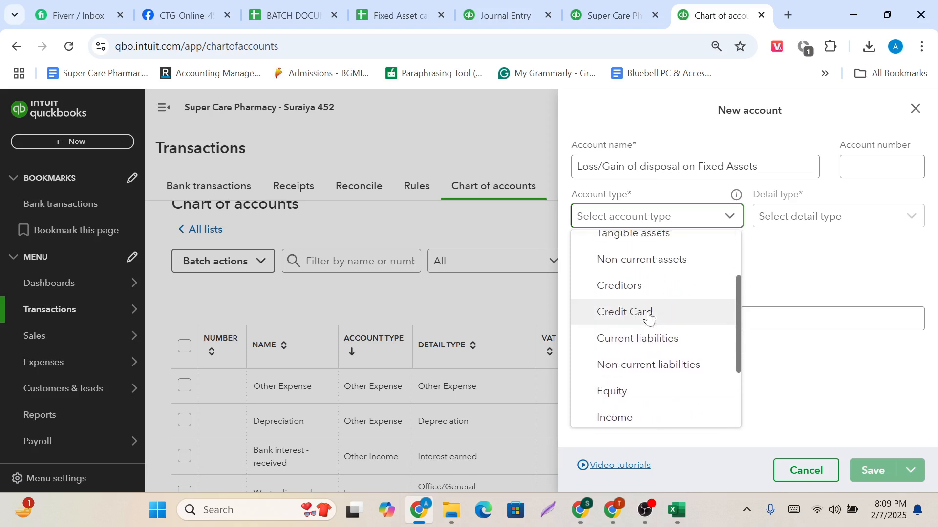
pyautogui.scroll(2, 648, 319)
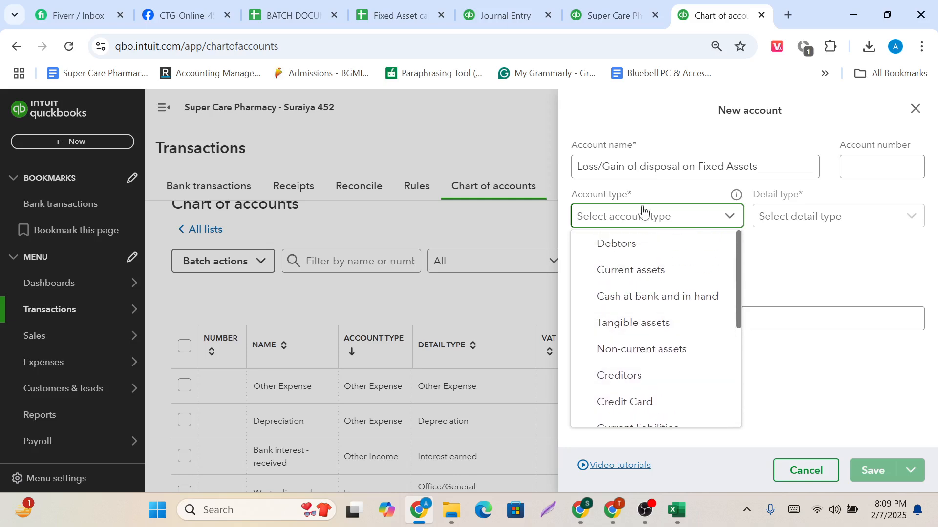
pyautogui.scroll(-4, 639, 344)
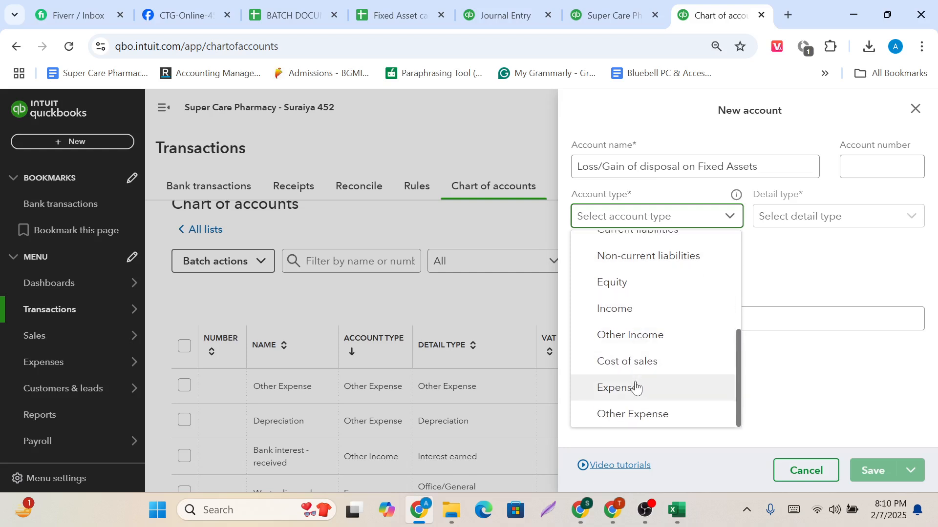
pyautogui.click(636, 387)
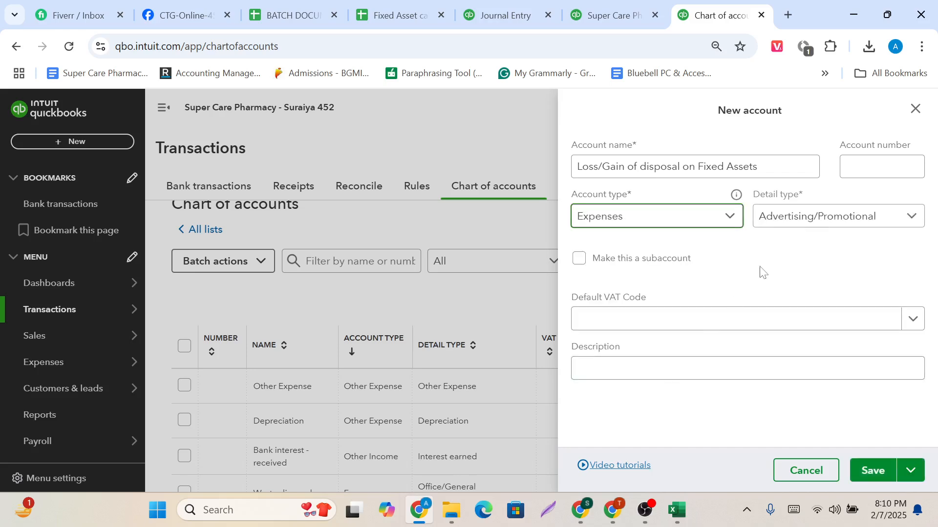
pyautogui.click(815, 220)
pyautogui.scroll(-5, 758, 389)
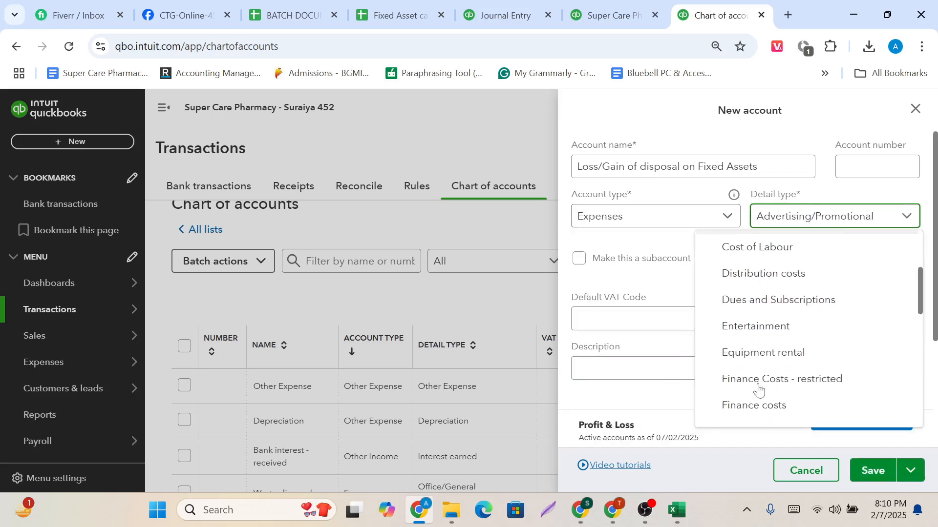
pyautogui.scroll(-2, 758, 389)
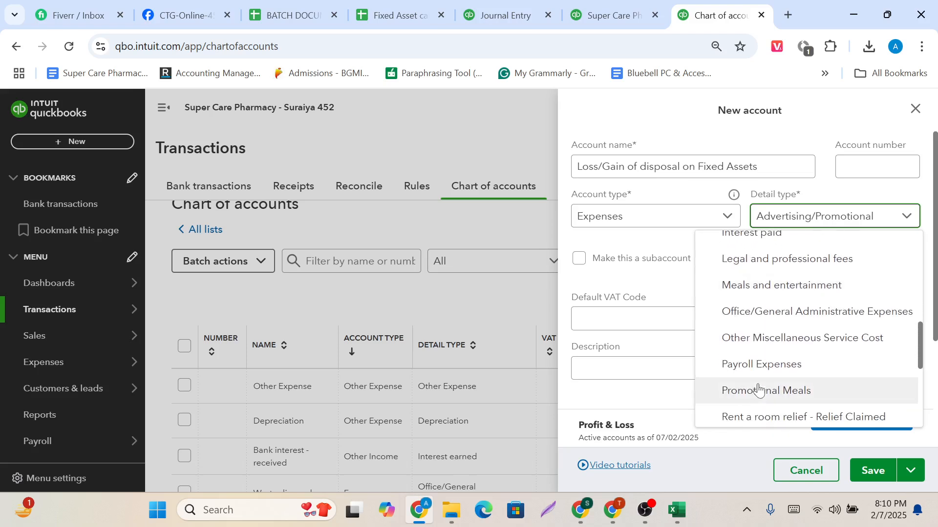
pyautogui.scroll(-5, 758, 389)
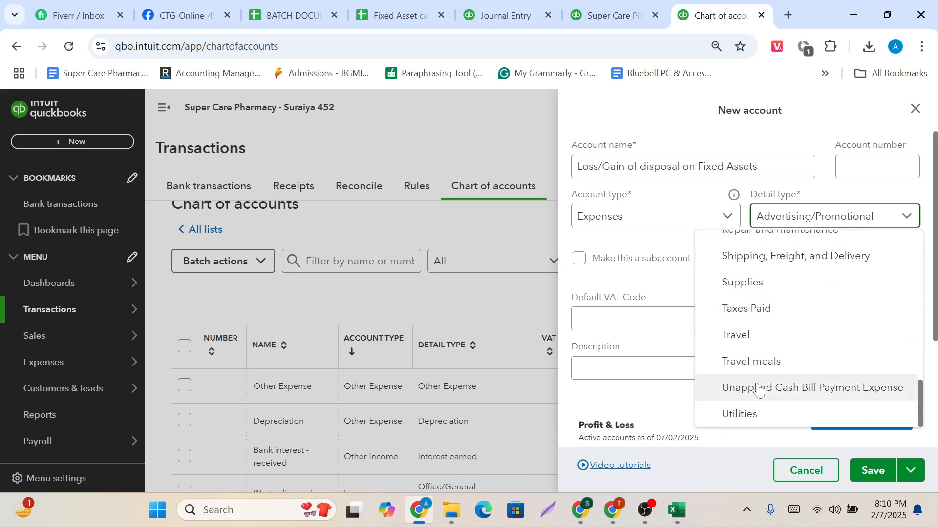
pyautogui.scroll(12, 759, 389)
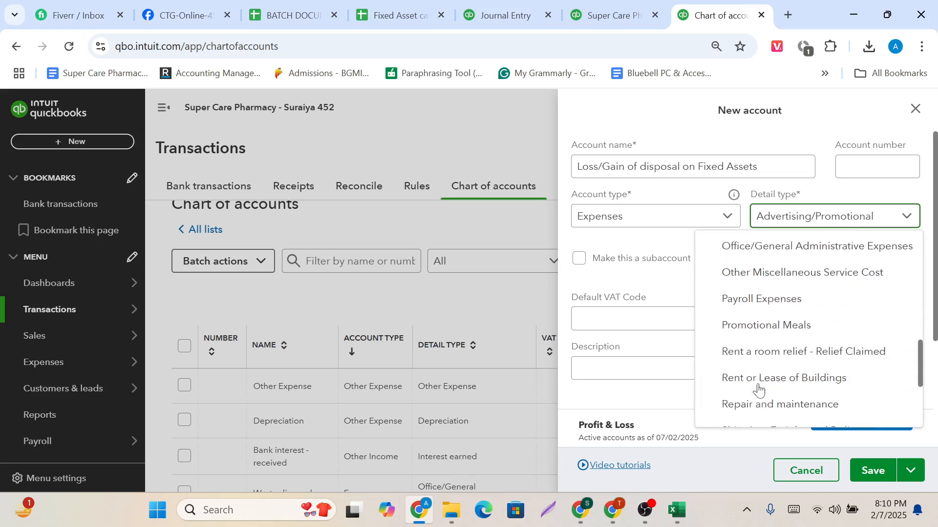
# Set both the account type and detail type to Other Expense and save the account, continuing with a new blank account form.
pyautogui.click(677, 219)
pyautogui.click(655, 413)
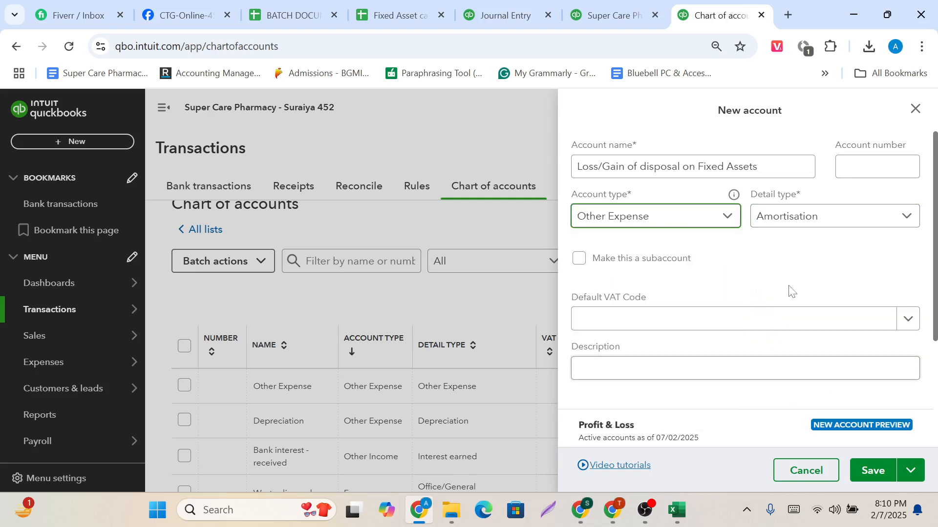
pyautogui.click(831, 220)
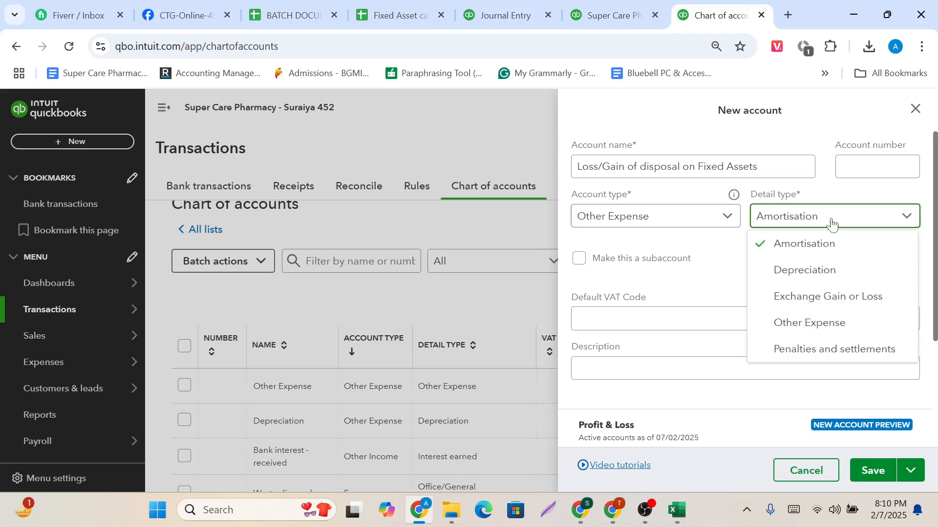
pyautogui.click(816, 332)
pyautogui.click(862, 169)
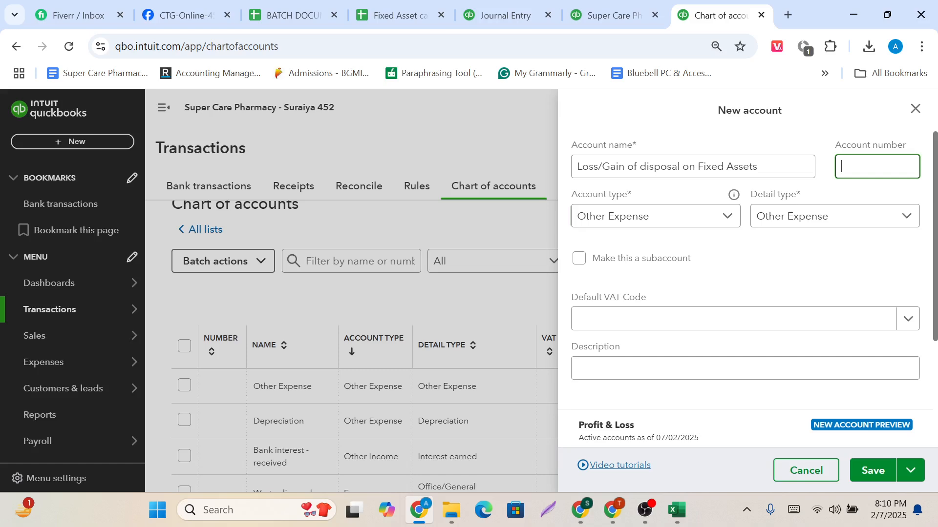
pyautogui.scroll(-3, 792, 276)
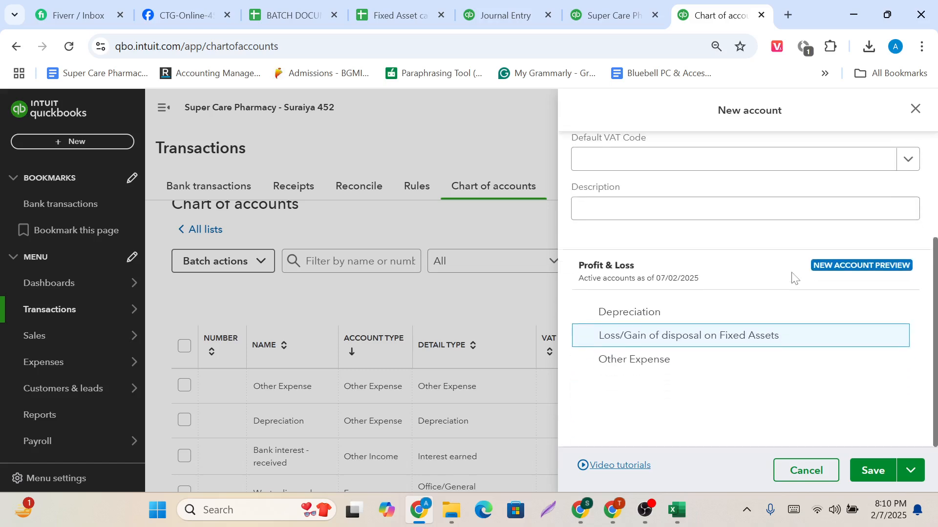
pyautogui.click(906, 480)
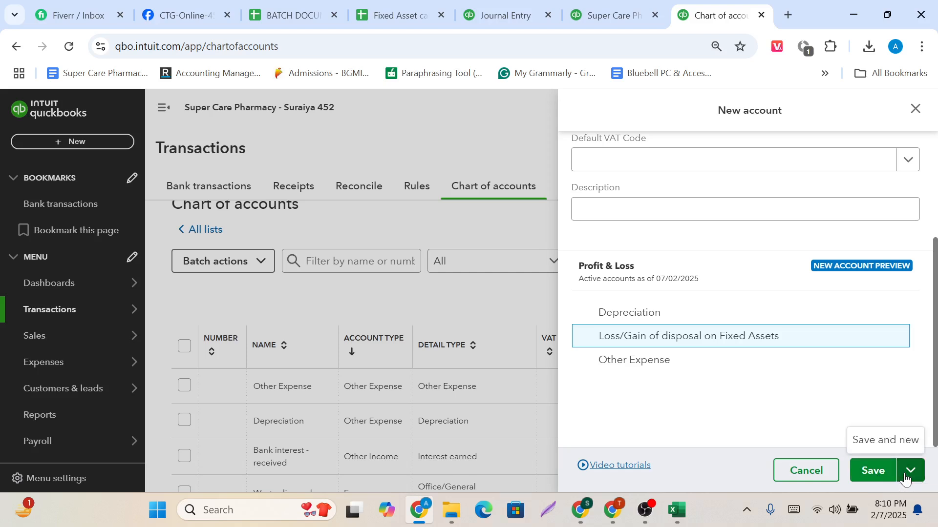
pyautogui.click(874, 442)
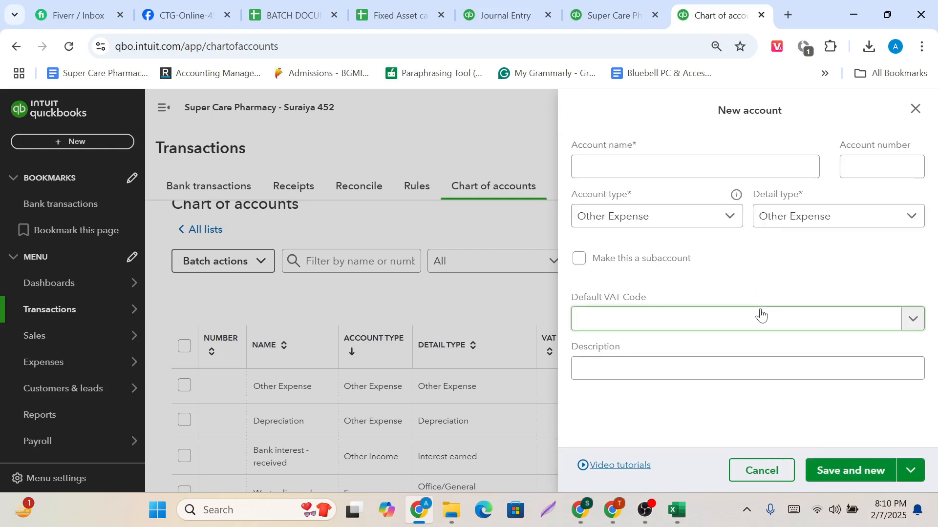
# Leave the blank account form and open a new journal entry.
pyautogui.click(80, 143)
pyautogui.click(80, 146)
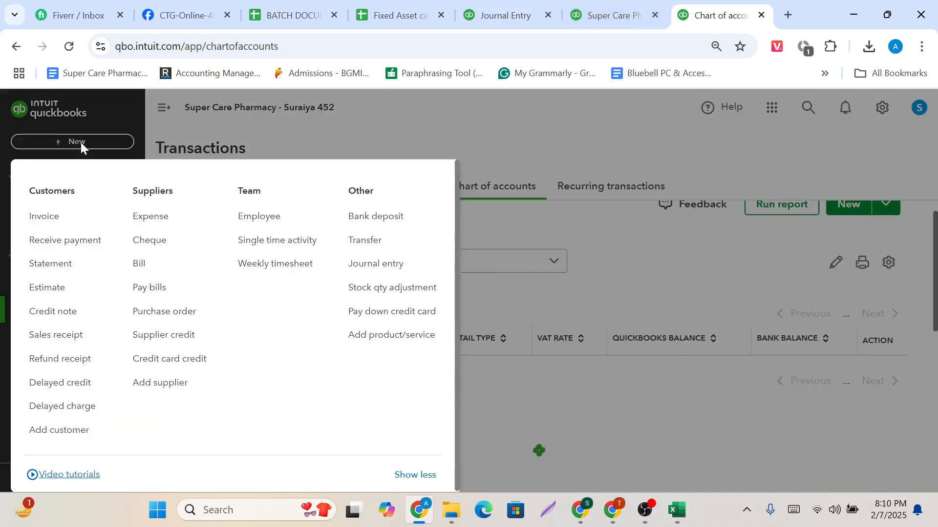
pyautogui.click(80, 146)
pyautogui.click(80, 142)
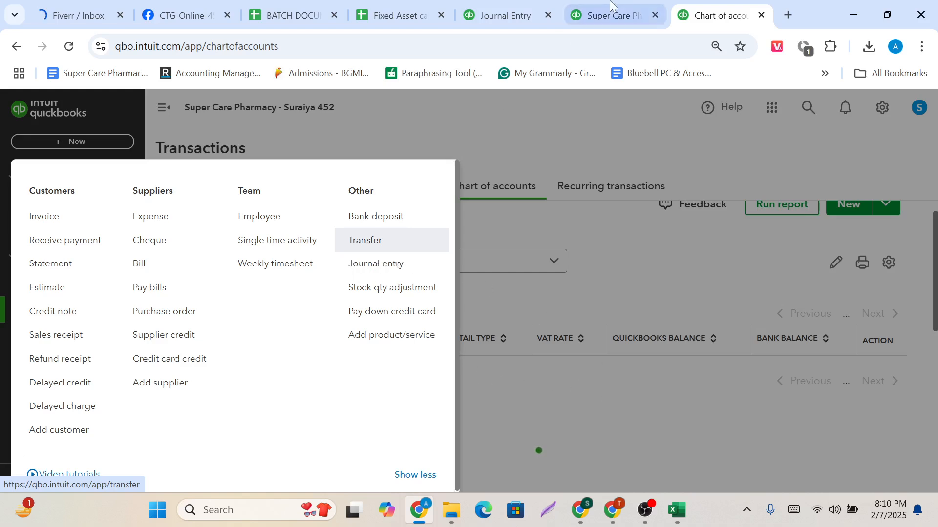
pyautogui.click(608, 17)
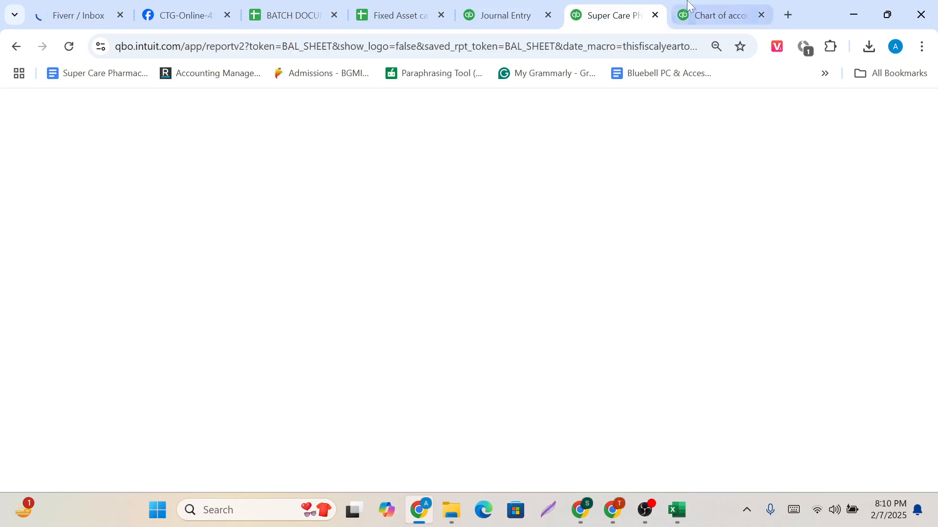
pyautogui.click(713, 15)
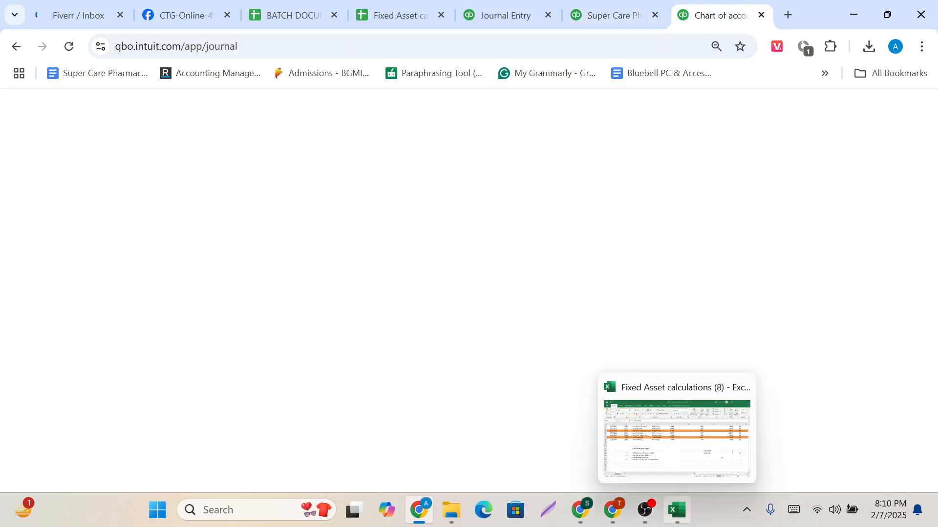
pyautogui.moveTo(645, 510)
pyautogui.click(647, 464)
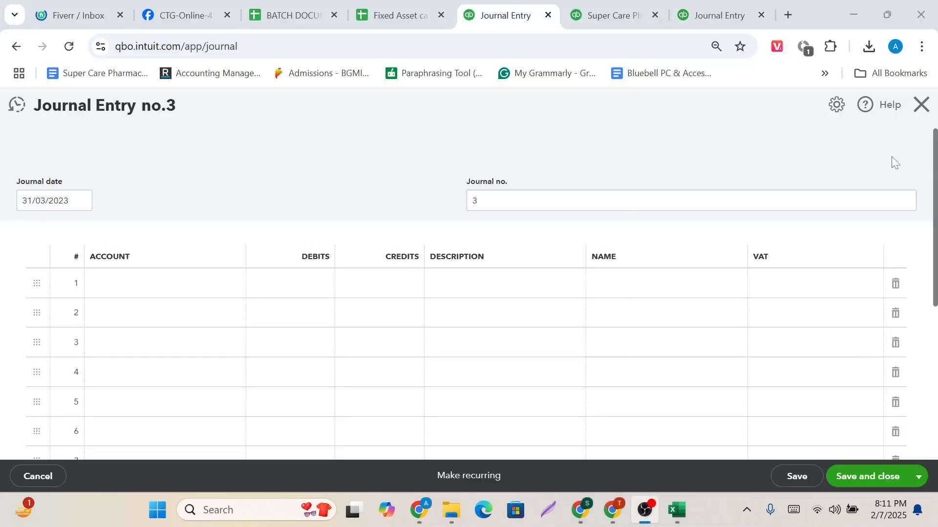
pyautogui.click(893, 162)
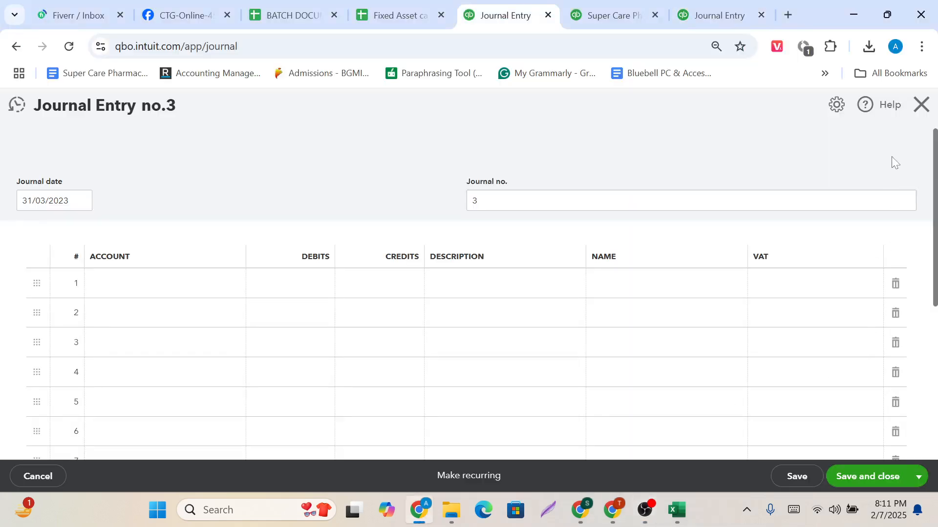
# Look up the disposal date and disposal amount for Motor Vehicles in the Fixed Asset calculations spreadsheet.
pyautogui.click(398, 14)
pyautogui.scroll(3, 419, 314)
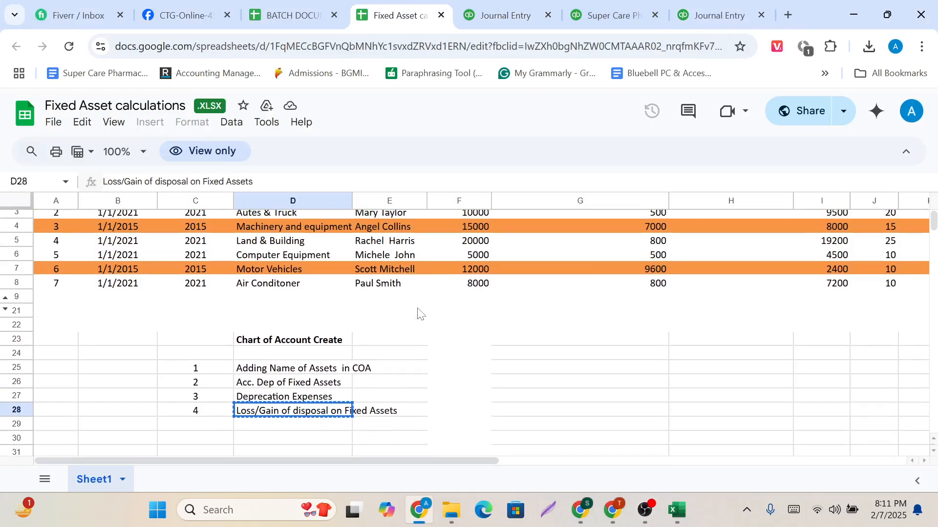
pyautogui.click(308, 299)
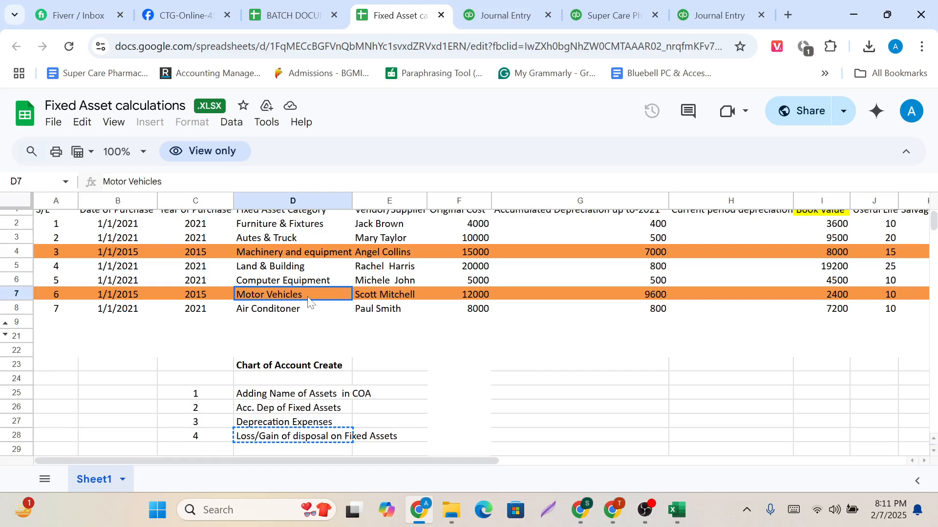
pyautogui.hscroll(5, 309, 299)
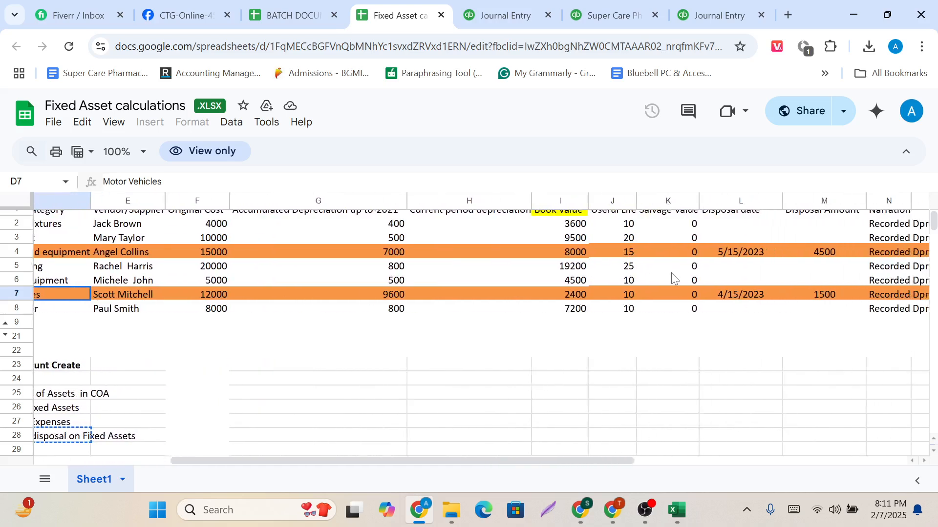
pyautogui.hscroll(2, 672, 273)
pyautogui.click(680, 294)
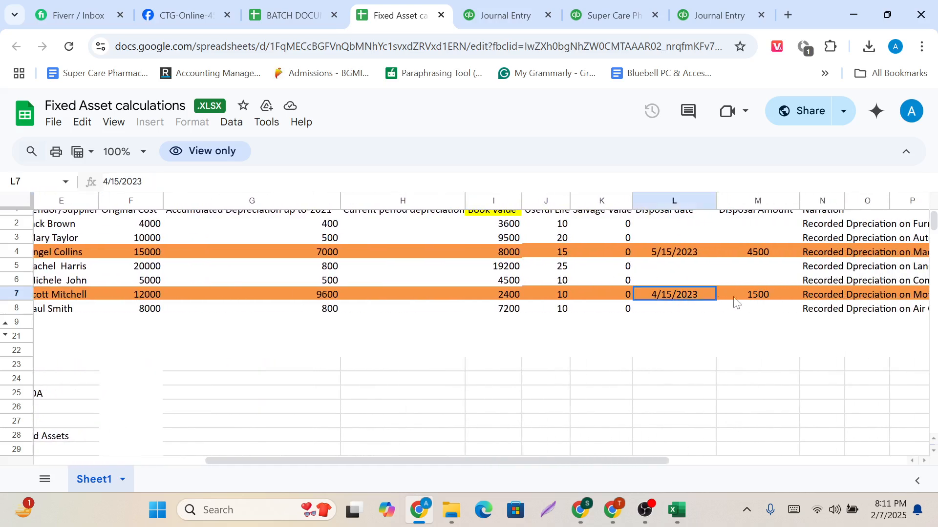
pyautogui.scroll(1, 753, 297)
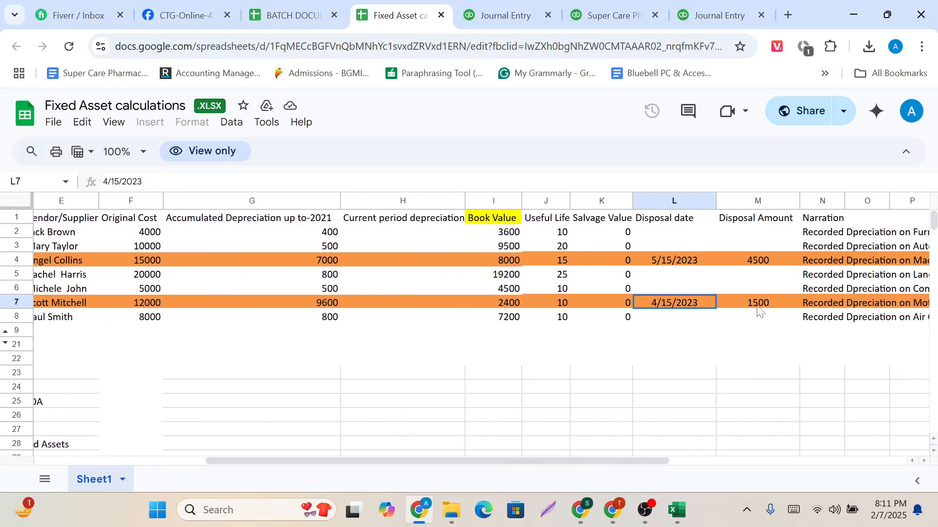
pyautogui.click(758, 308)
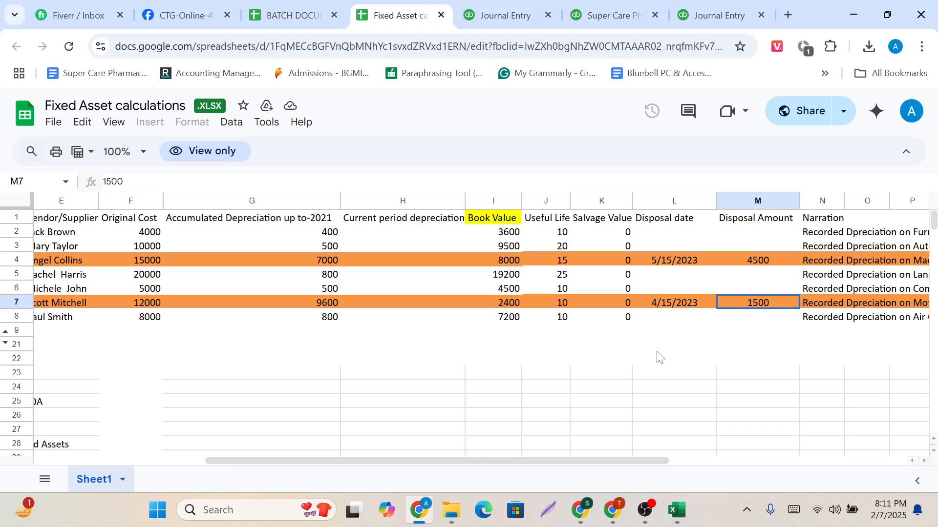
pyautogui.click(673, 308)
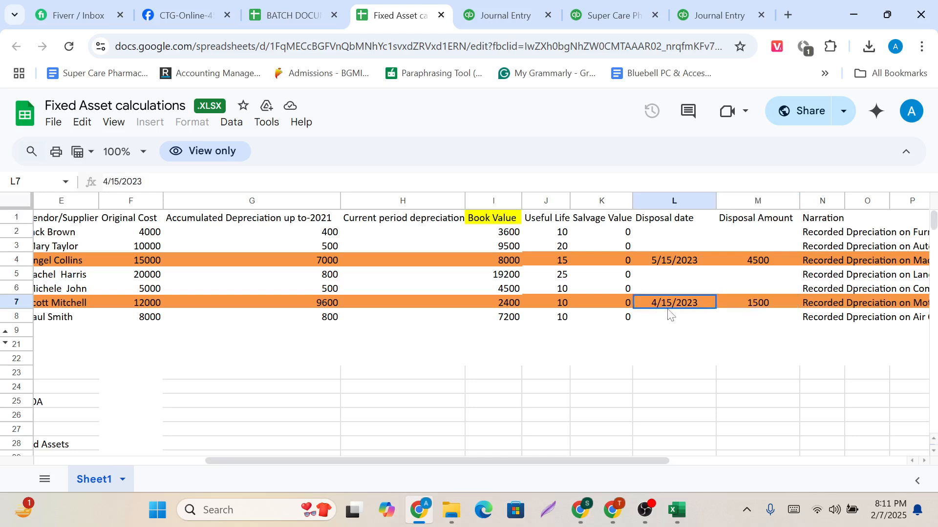
# Return to the blank journal entry in QuickBooks and set its journal date to 15/04/2023.
pyautogui.click(711, 8)
pyautogui.click(511, 7)
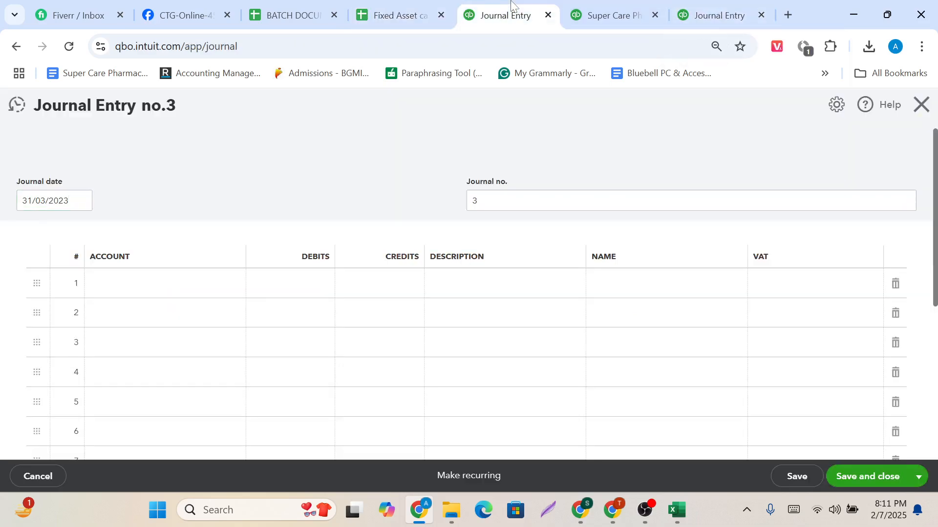
pyautogui.click(703, 7)
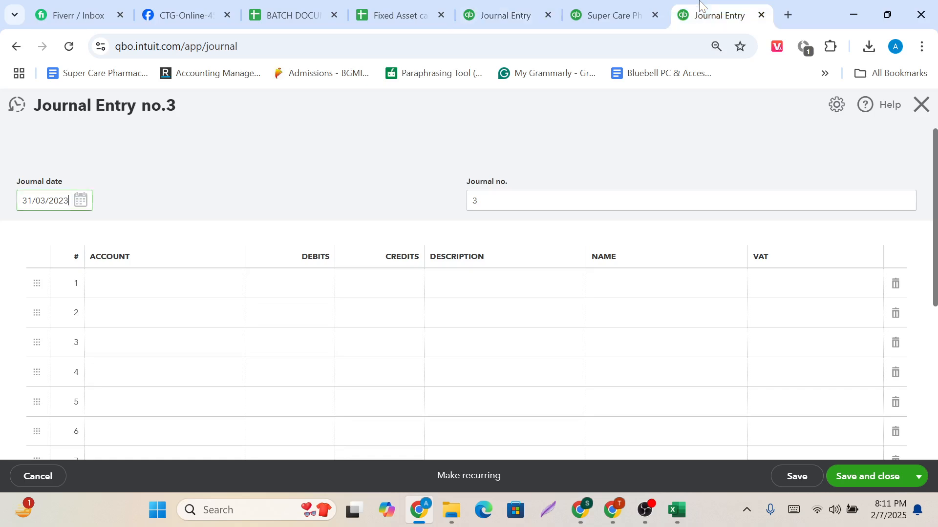
pyautogui.click(85, 205)
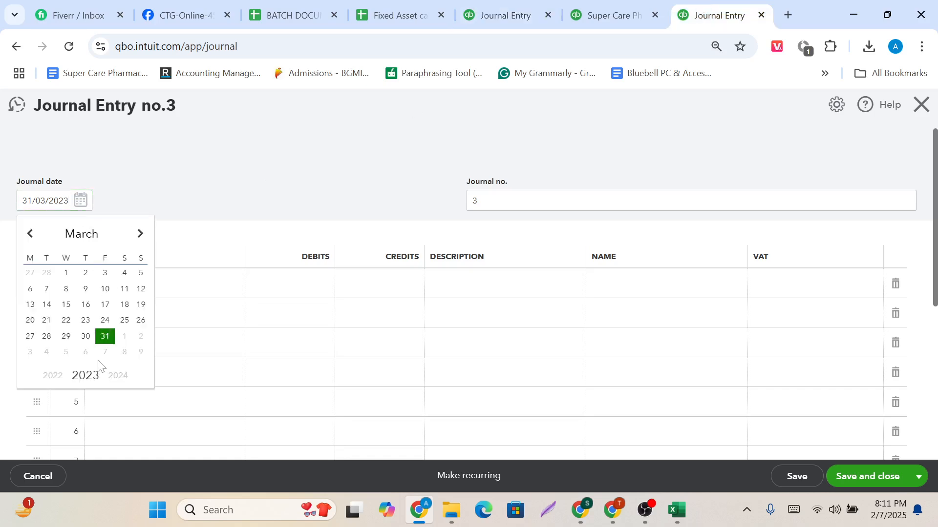
pyautogui.click(140, 234)
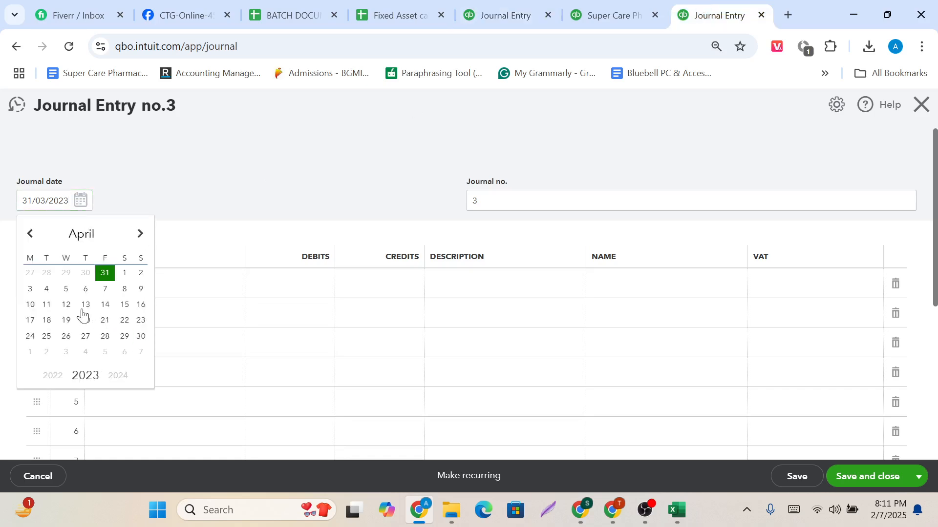
pyautogui.click(123, 306)
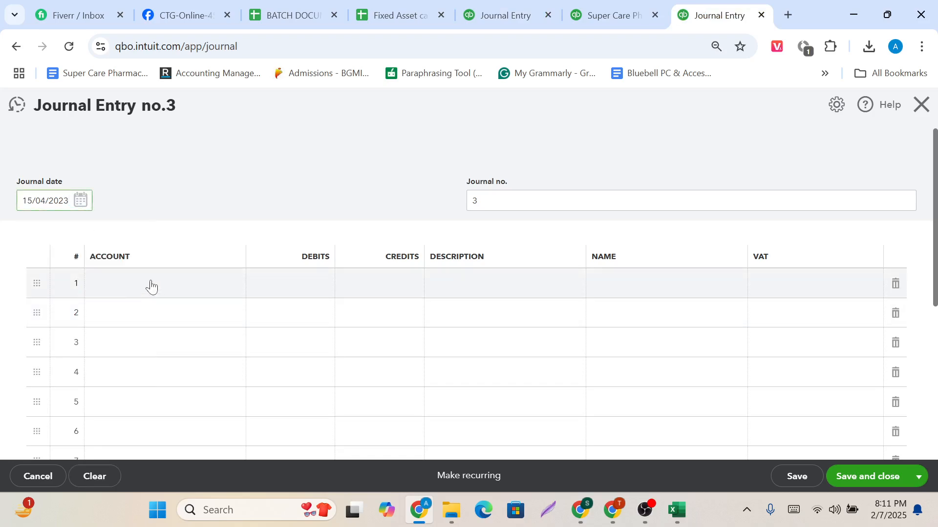
# Debit 1000 Bank of America – Savings with 1,500.00 on line 1, taking the amount from the spreadsheet's Motor Vehicles disposal amount.
pyautogui.click(151, 287)
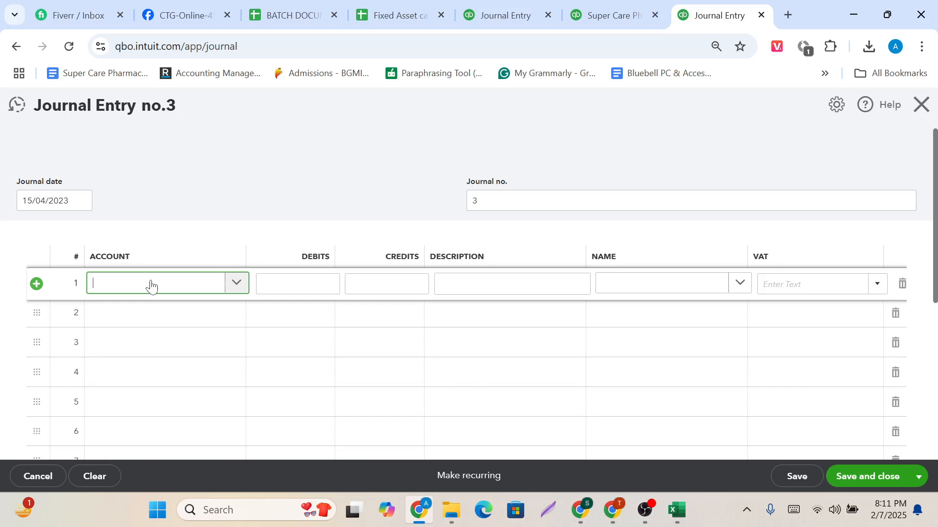
pyautogui.write('W')
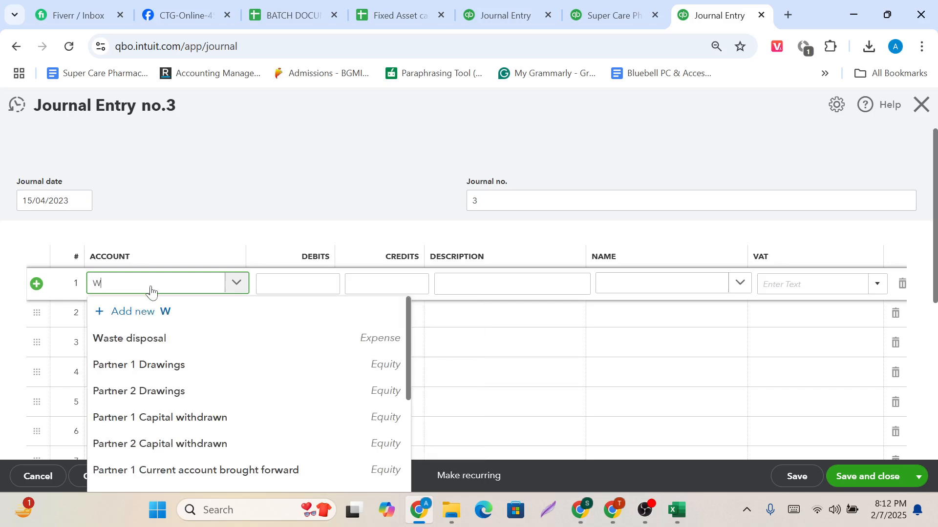
pyautogui.press('BackSpace')
pyautogui.write('B')
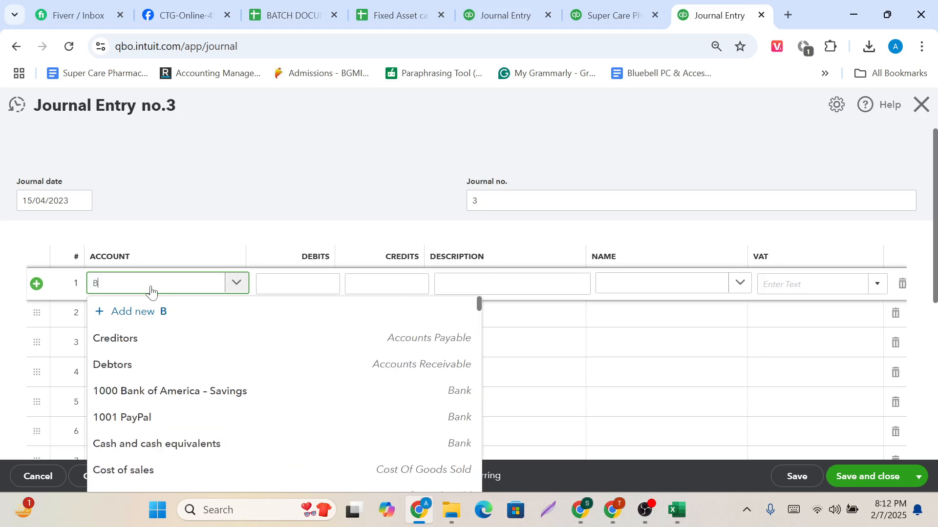
pyautogui.write('a')
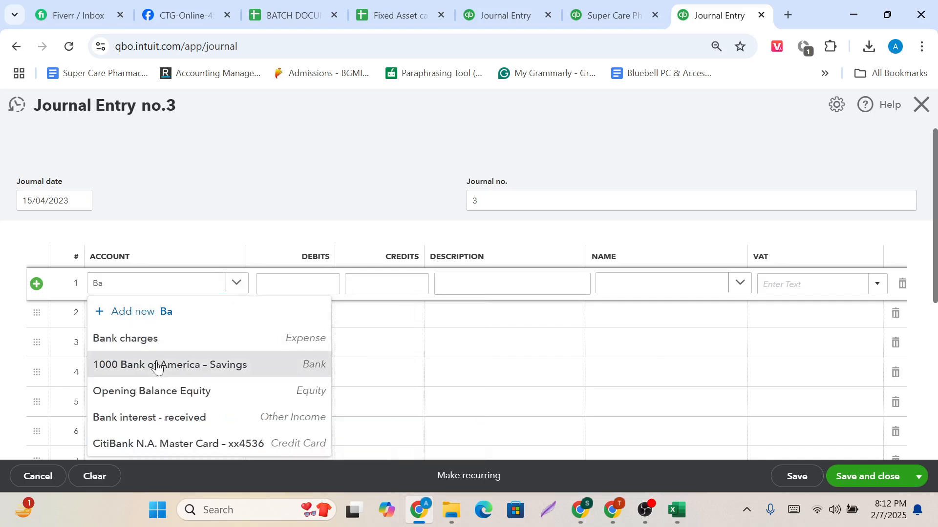
pyautogui.click(157, 368)
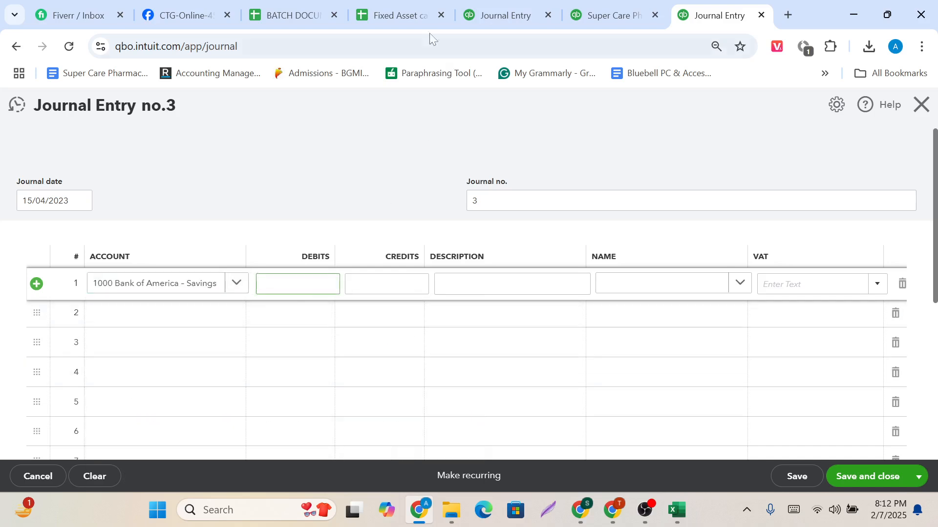
pyautogui.click(391, 6)
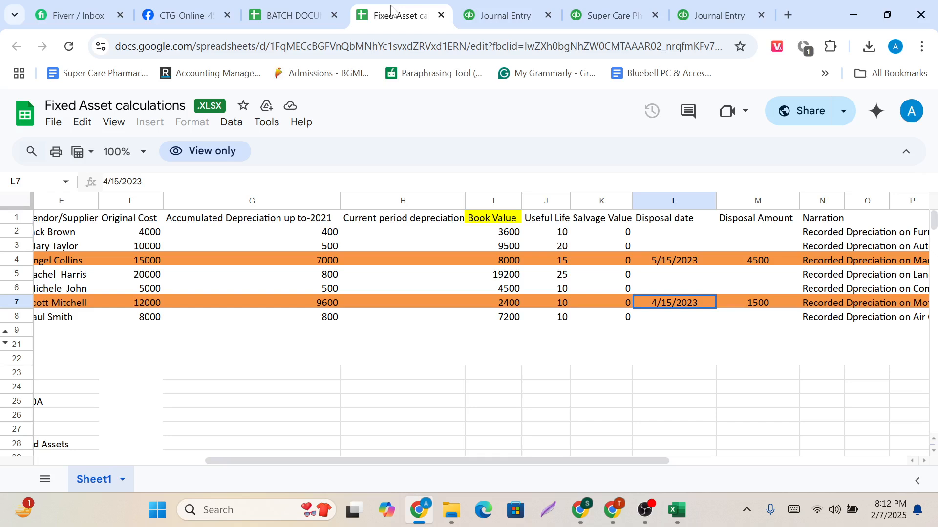
pyautogui.click(758, 307)
pyautogui.click(703, 6)
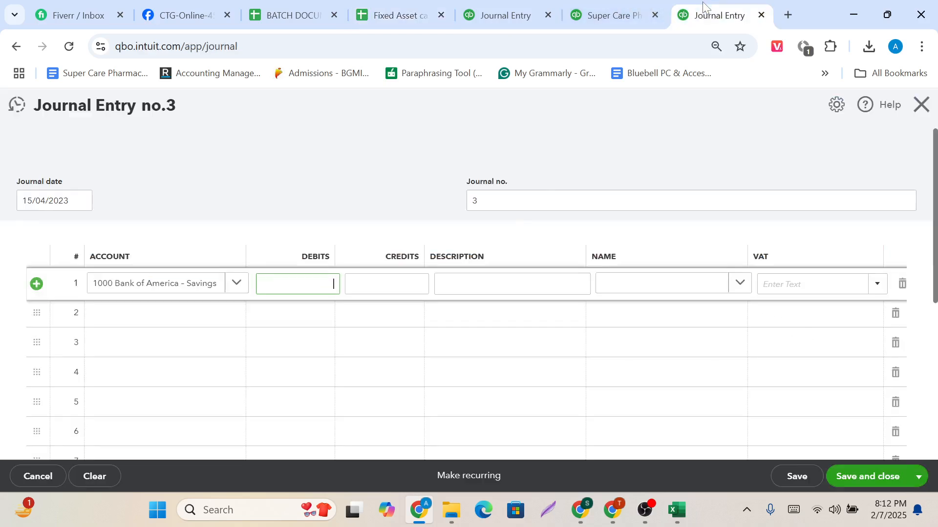
pyautogui.click(218, 318)
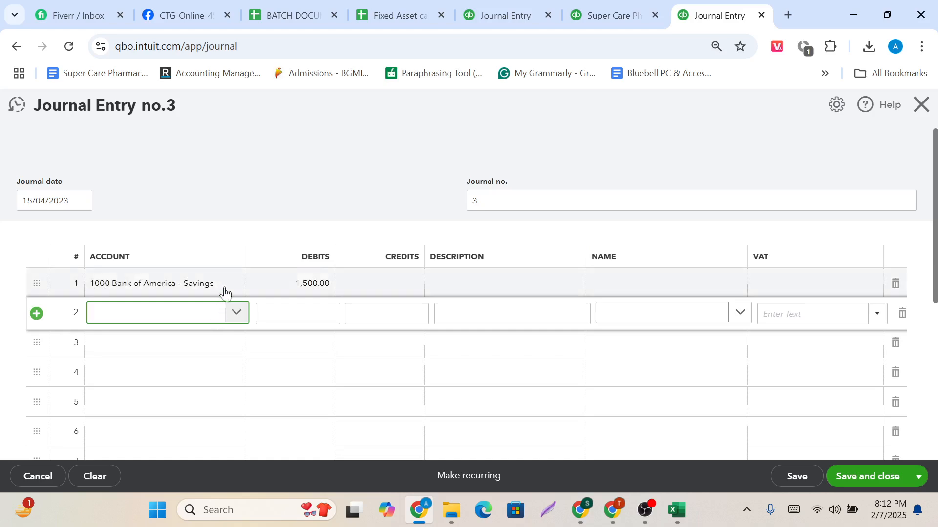
# Check the Motor Vehicles balances on the Balance Sheet and choose 1075 Accumulated depreciation on Motor Vehicles as the account for journal line 2.
pyautogui.click(387, 6)
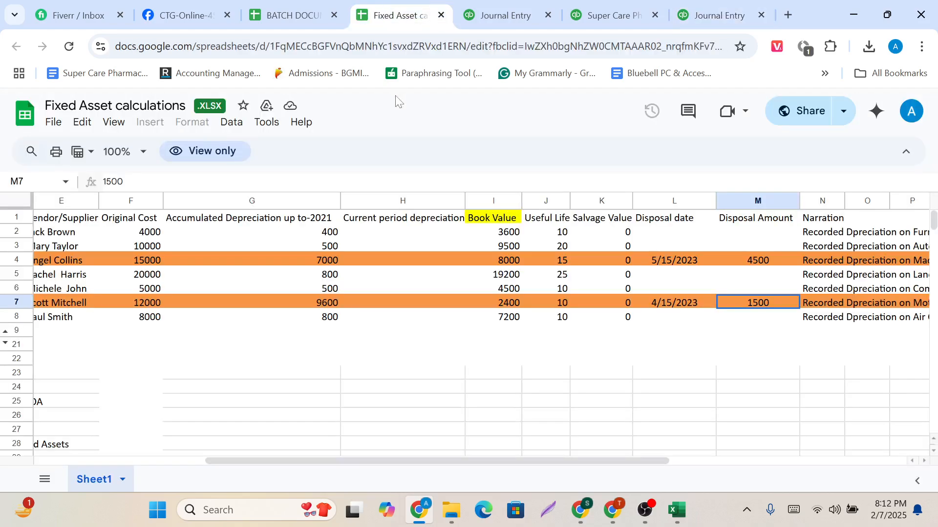
pyautogui.click(610, 4)
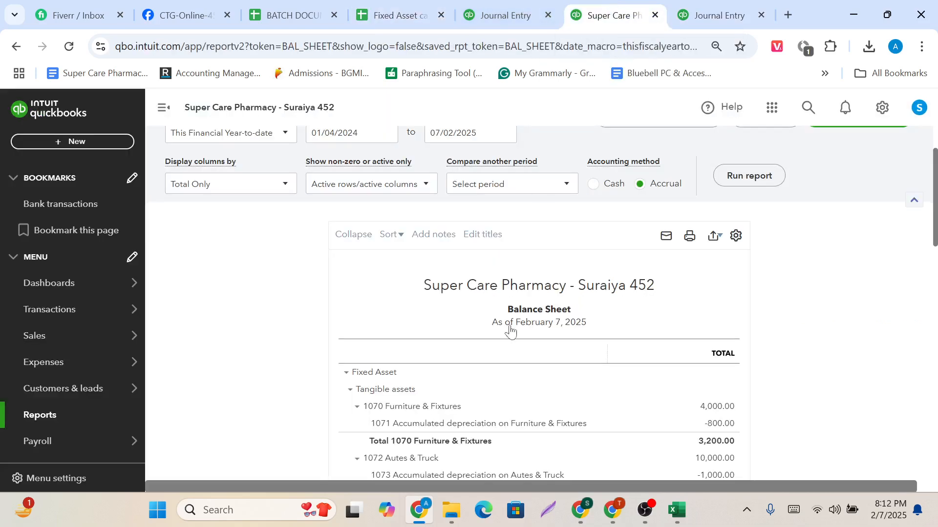
pyautogui.scroll(-4, 517, 381)
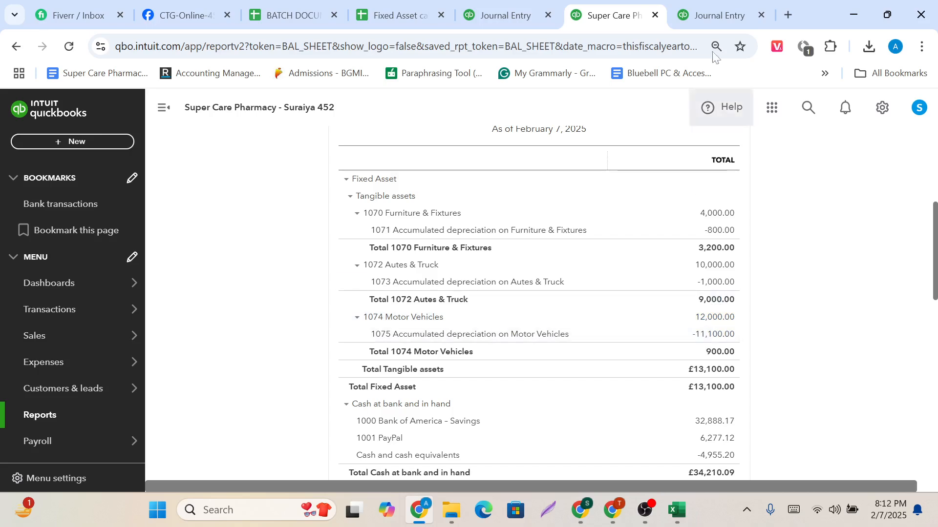
pyautogui.click(715, 15)
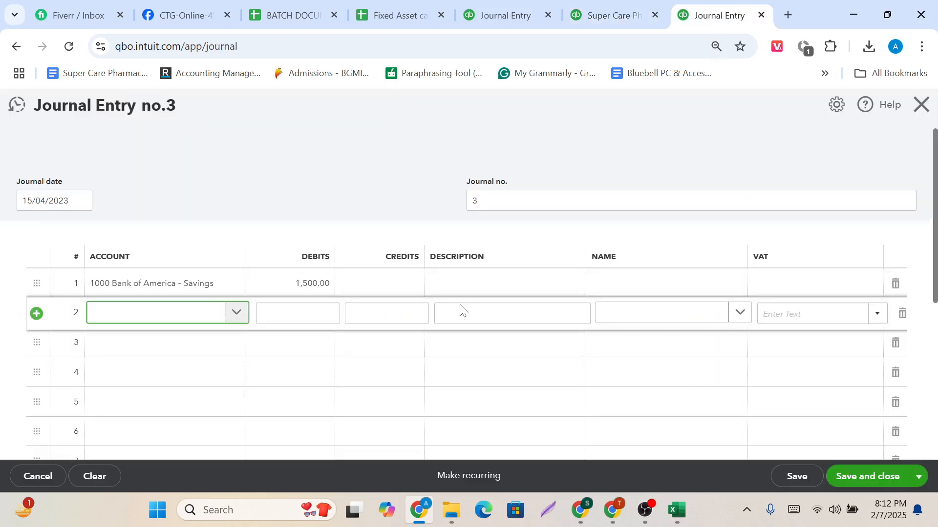
pyautogui.click(236, 312)
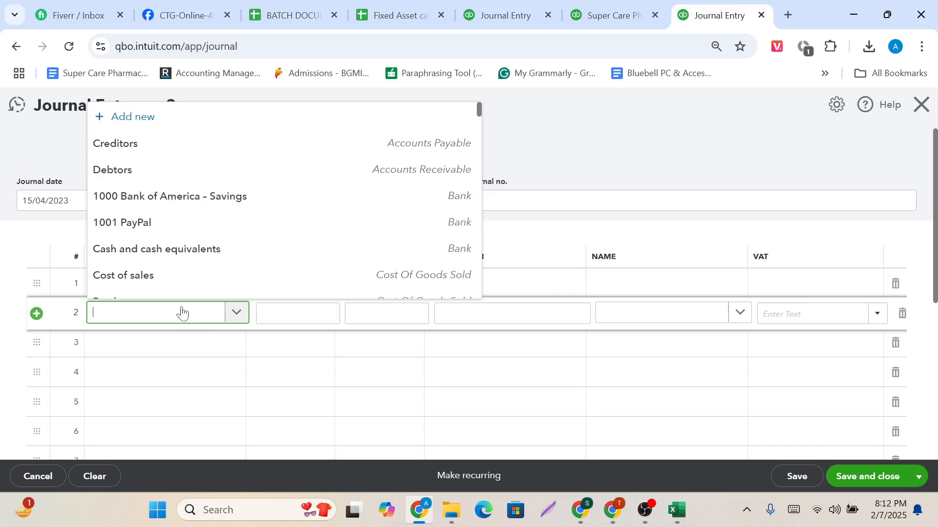
pyautogui.write('Acc')
pyautogui.scroll(-1, 166, 289)
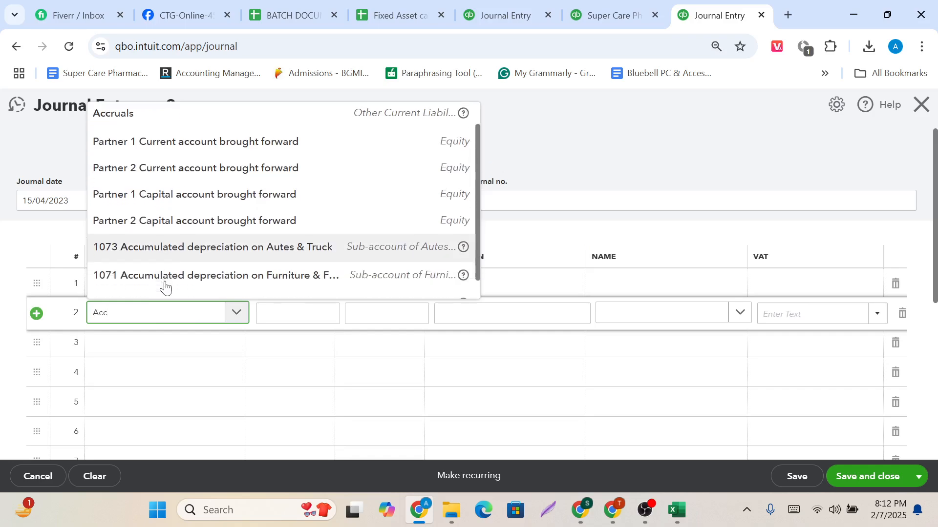
pyautogui.scroll(-1, 165, 288)
pyautogui.click(163, 285)
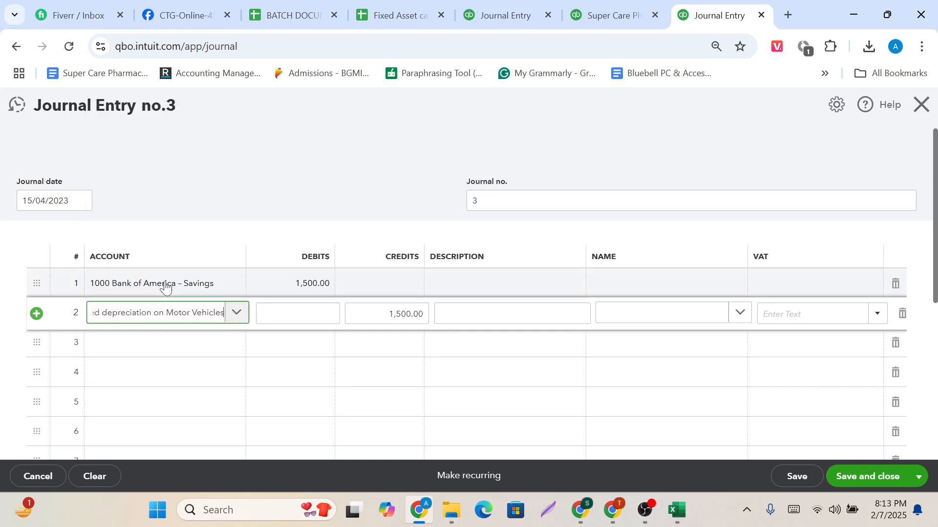
# Clear the prefilled credit on line 2 and enter a debit of 11,100.00 instead.
pyautogui.click(415, 323)
pyautogui.press('BackSpace')
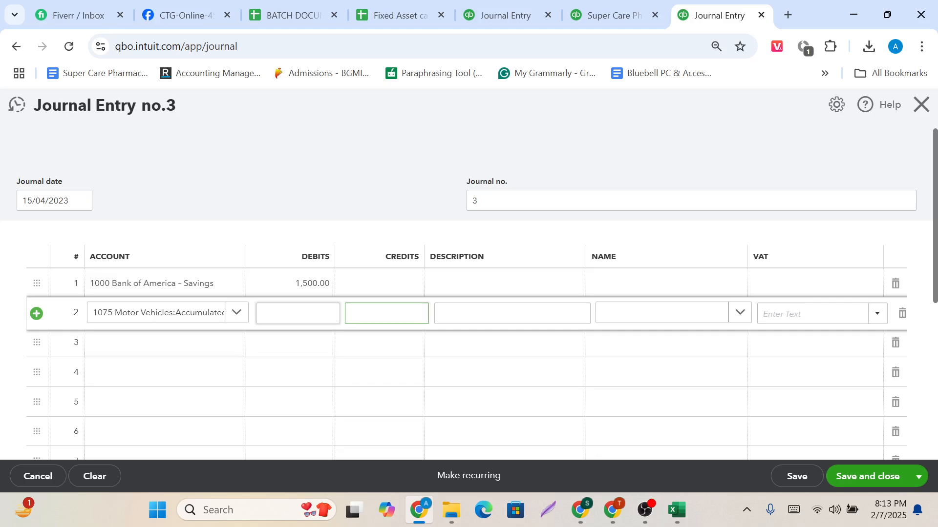
pyautogui.click(333, 314)
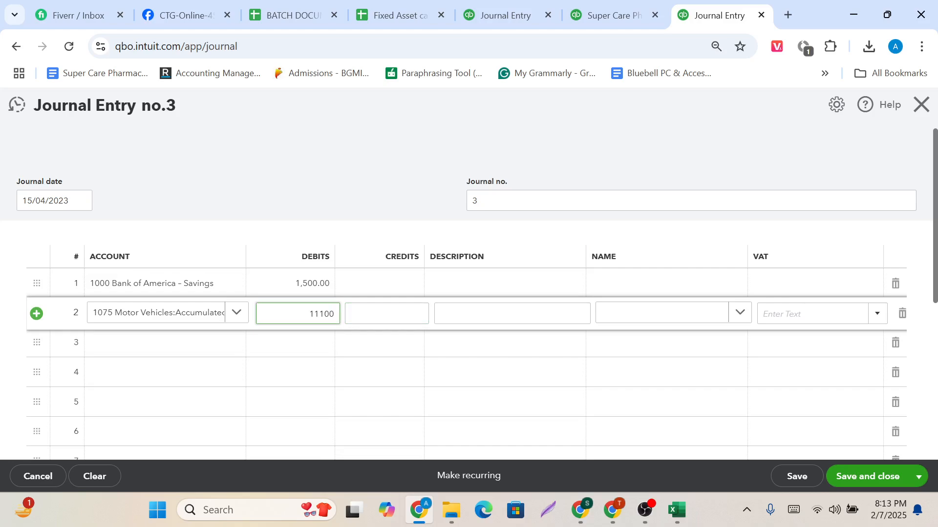
pyautogui.click(372, 242)
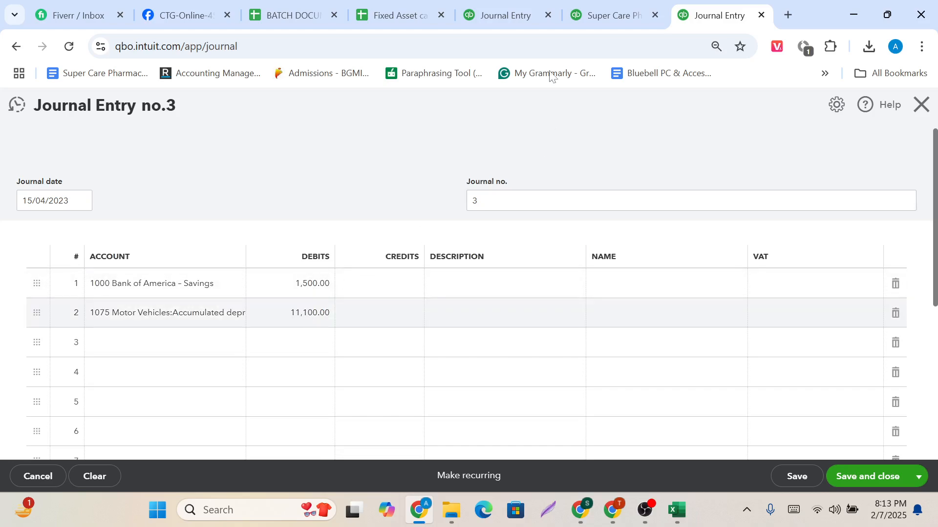
# Check the Motor Vehicles cost on the Balance Sheet and choose 1074 Motor Vehicles as the account for journal line 3.
pyautogui.click(599, 10)
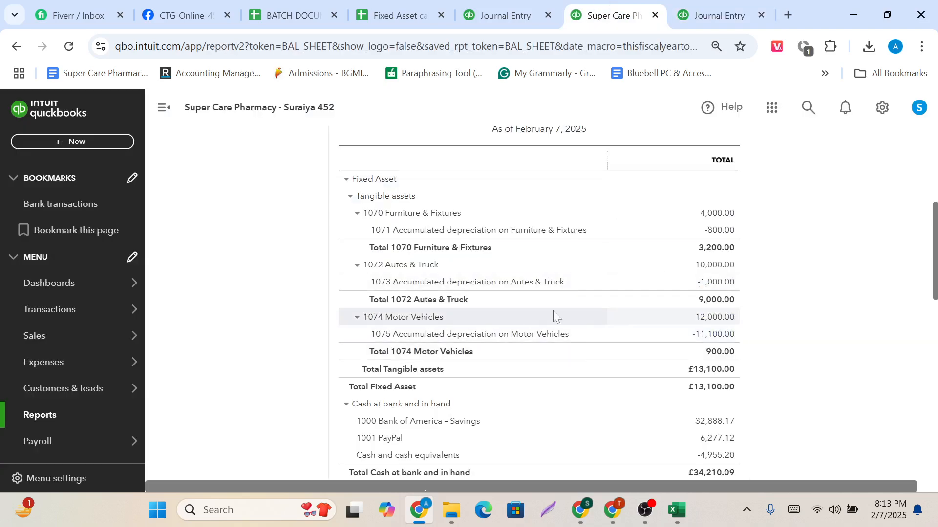
pyautogui.click(704, 3)
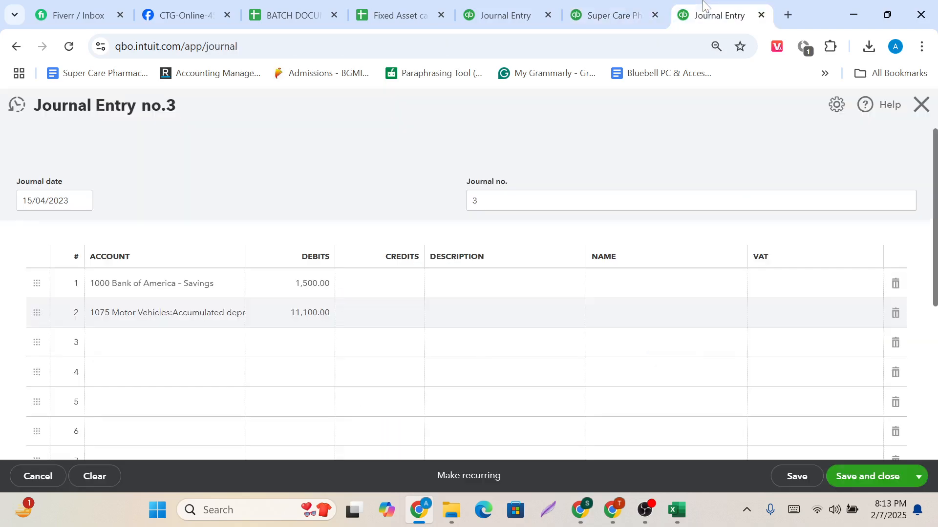
pyautogui.click(131, 352)
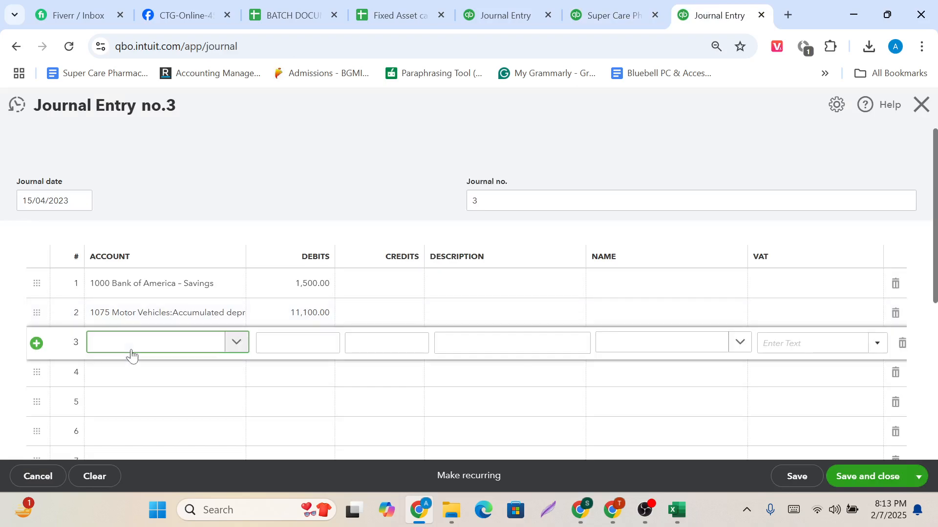
pyautogui.write('Mot')
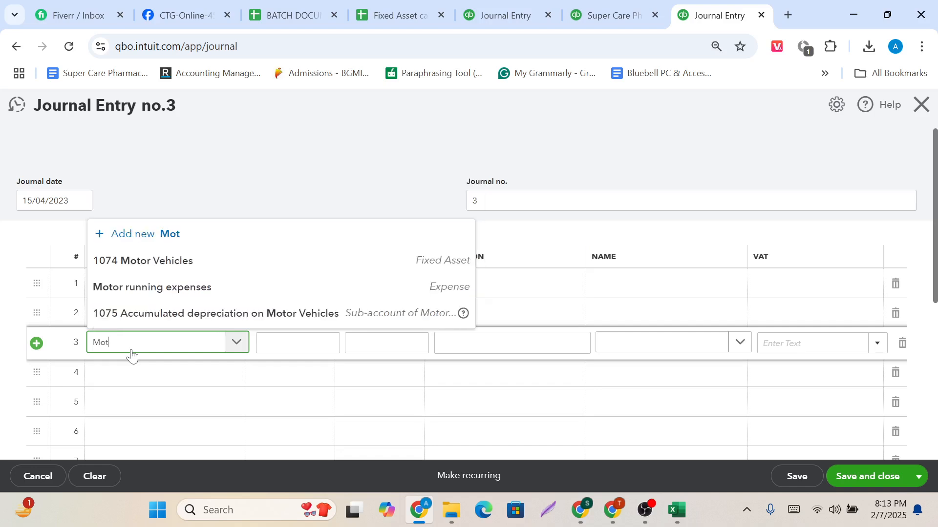
pyautogui.click(190, 264)
# Change the prefilled credit on line 3 of the journal entry to 12,000.00.
pyautogui.click(427, 344)
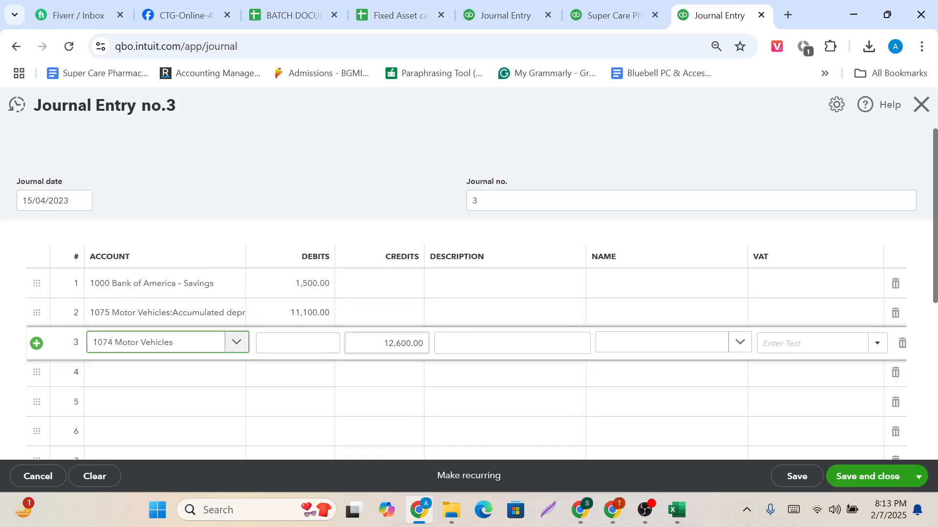
pyautogui.press('End')
pyautogui.press('BackSpace')
pyautogui.press('BackSpace')
pyautogui.press('BackSpace')
pyautogui.press('BackSpace')
pyautogui.press('BackSpace')
pyautogui.press('BackSpace')
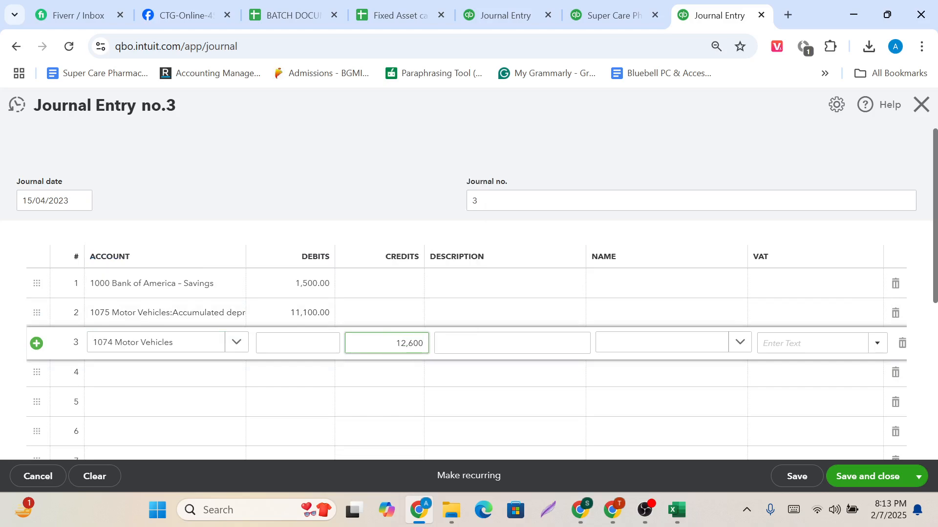
pyautogui.write('000')
pyautogui.click(409, 255)
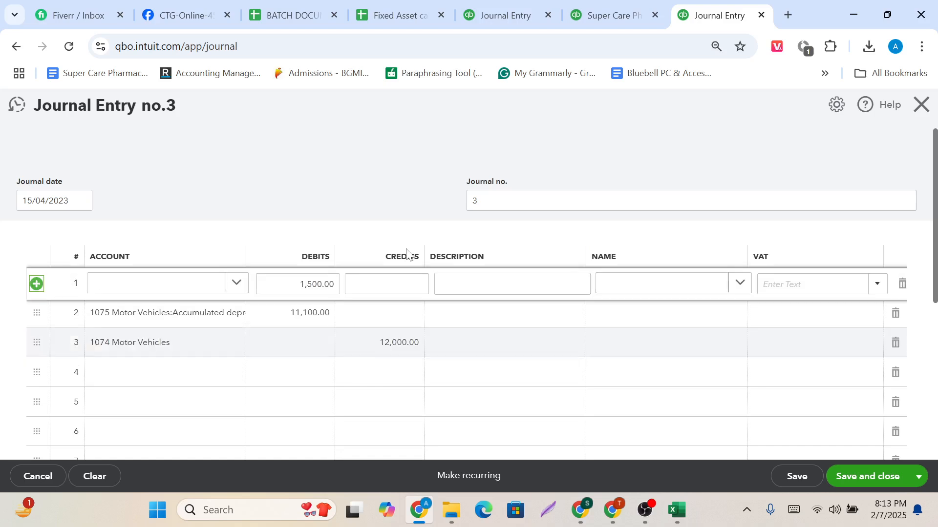
# Compare the journal's debit and credit totals, and credit 600.00 to Loss/Gain of disposal on Fixed Assets on line 4.
pyautogui.scroll(-4, 408, 254)
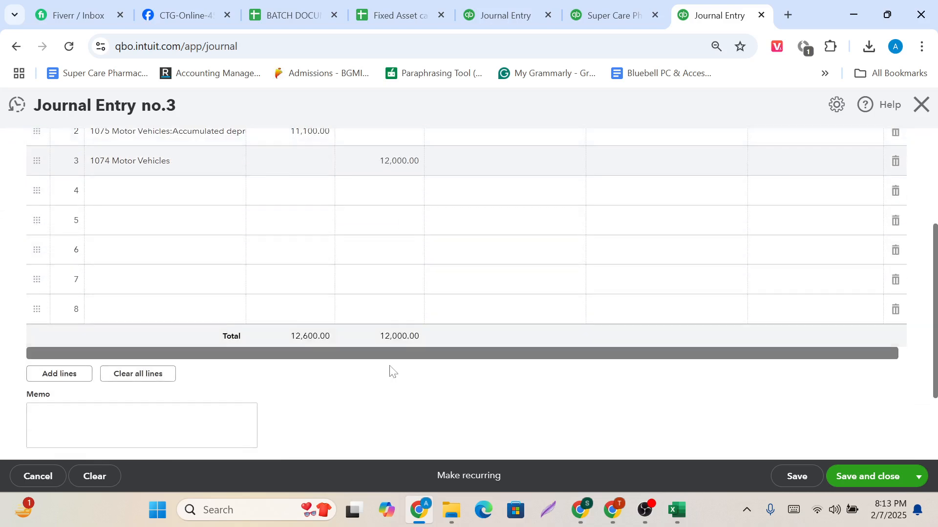
pyautogui.scroll(2, 363, 373)
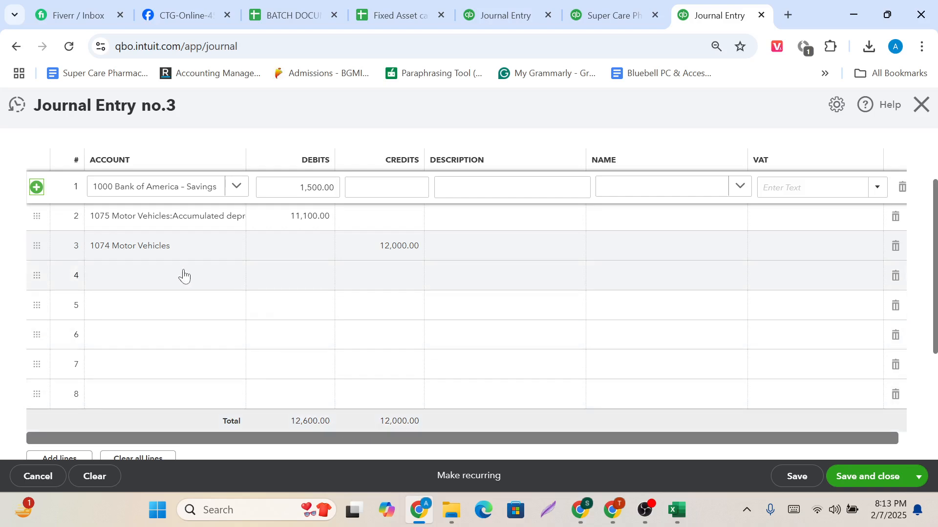
pyautogui.click(184, 276)
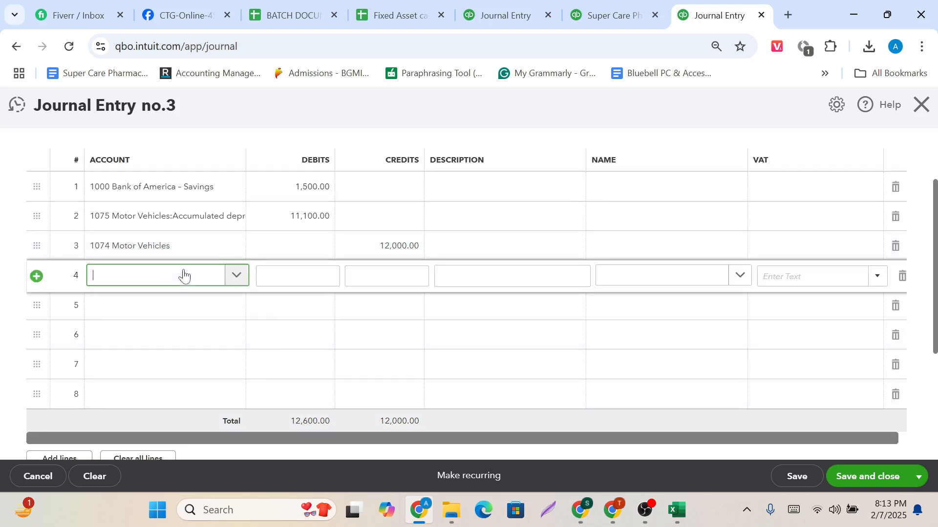
pyautogui.click(183, 279)
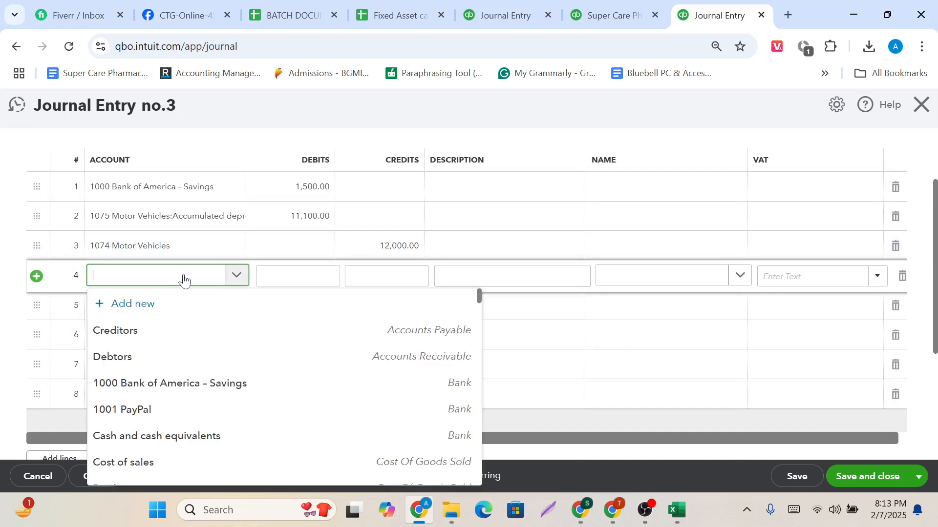
pyautogui.write('lo')
pyautogui.press('BackSpace')
pyautogui.press('BackSpace')
pyautogui.write('Lo')
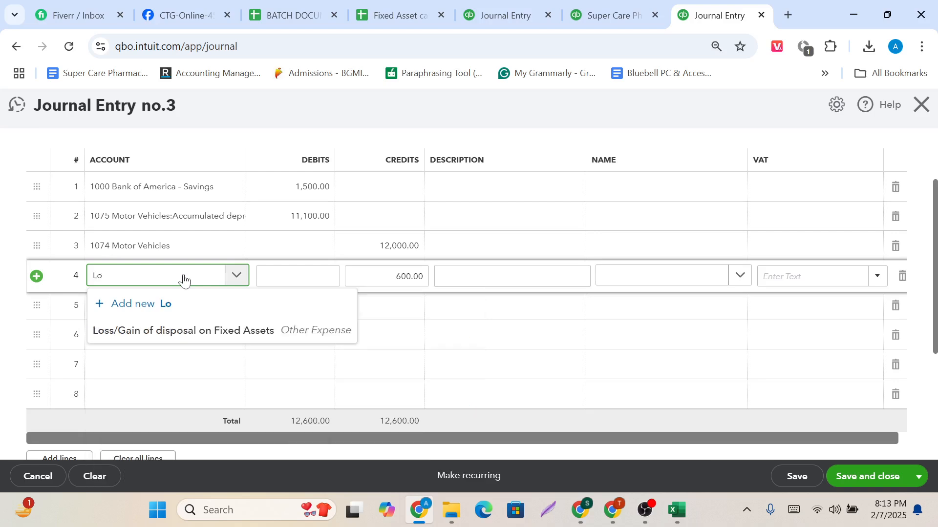
pyautogui.click(201, 331)
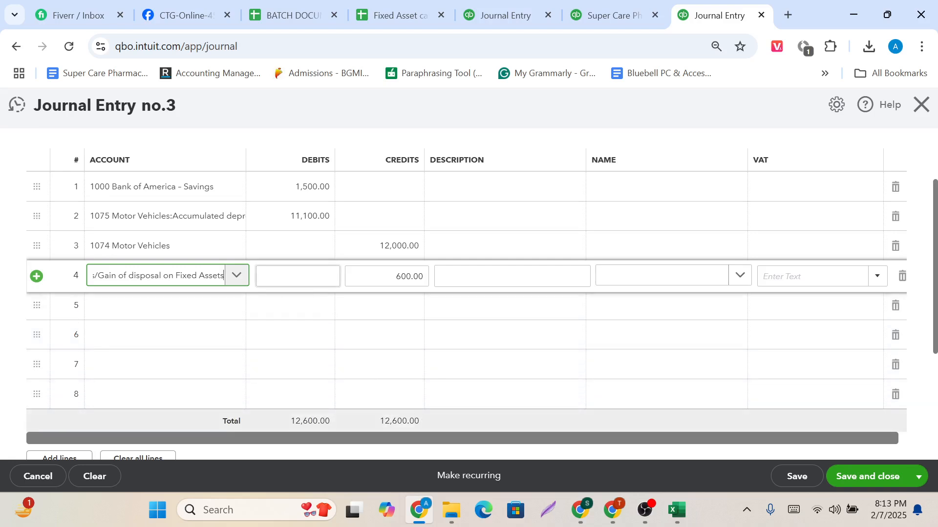
# Review the four journal lines, and save and close the Motor Vehicles disposal entry.
pyautogui.scroll(3, 303, 278)
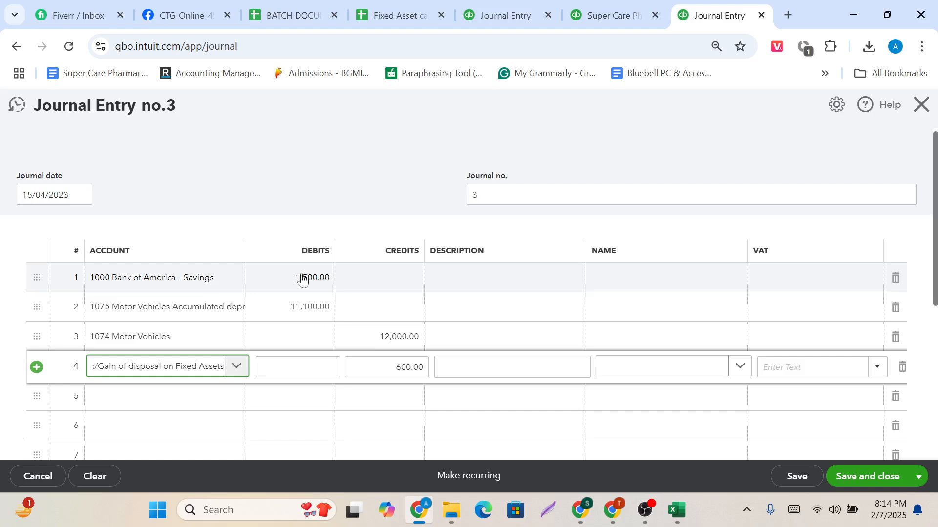
pyautogui.scroll(1, 302, 280)
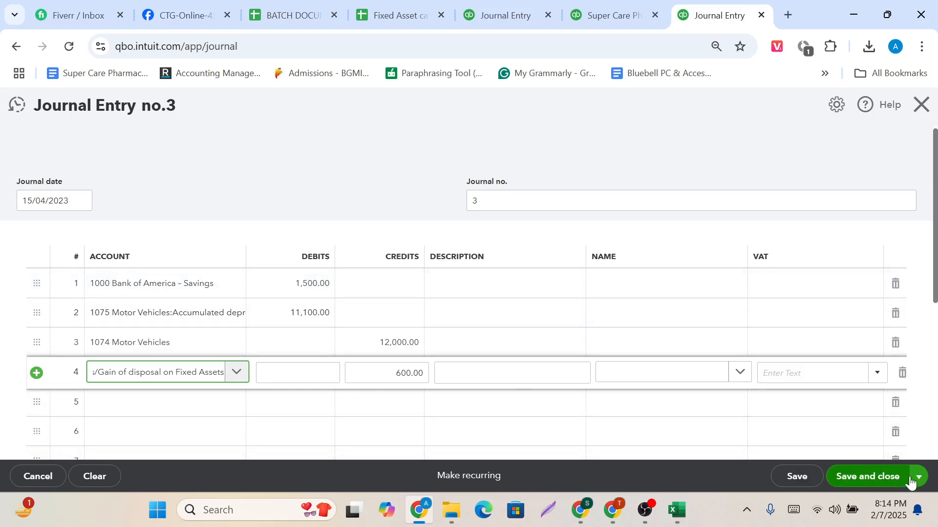
pyautogui.click(879, 481)
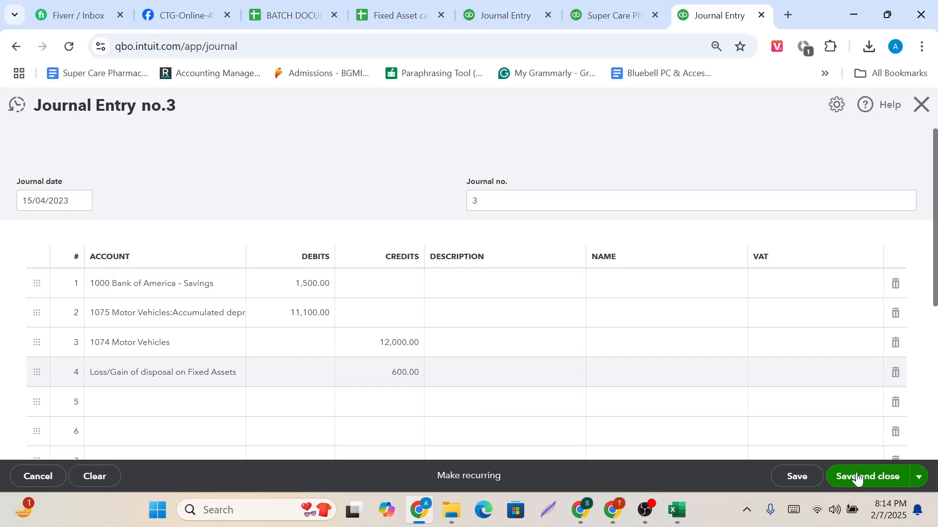
pyautogui.click(919, 481)
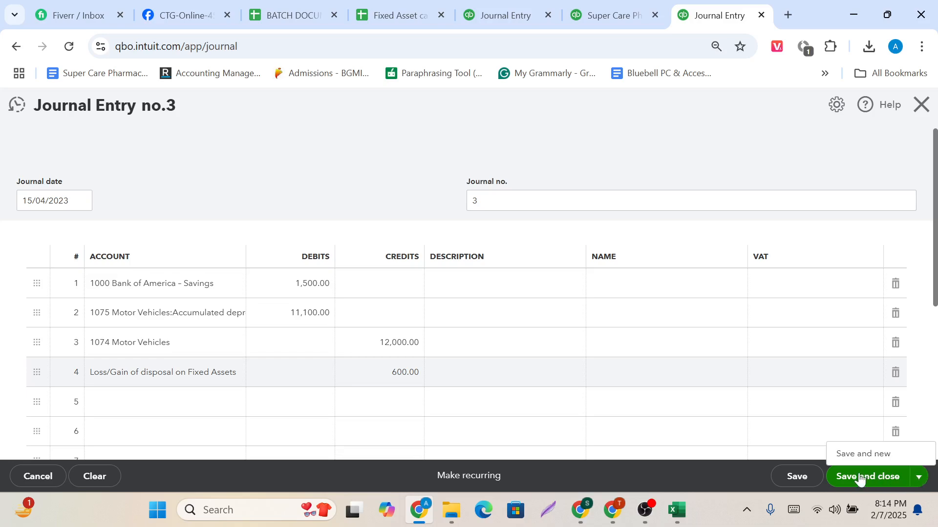
pyautogui.click(856, 453)
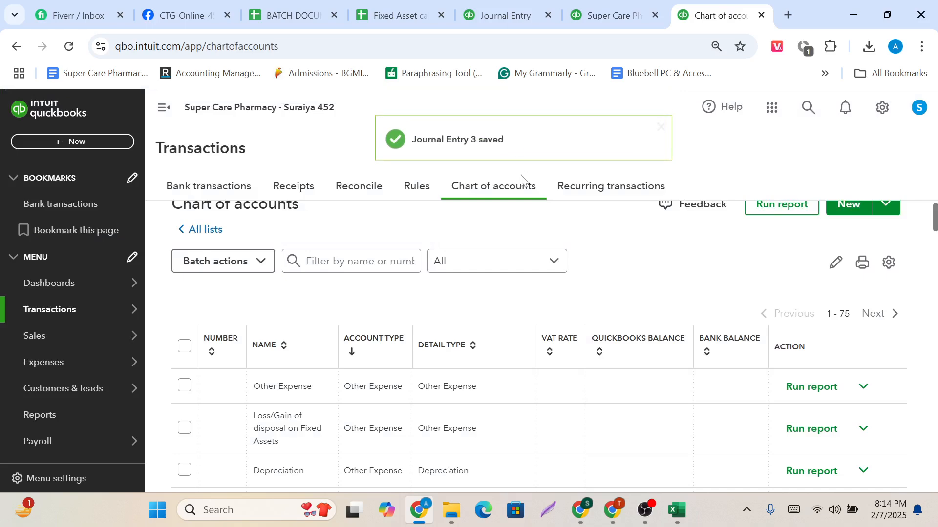
# Reload the Balance Sheet and run it for All Dates to check the tangible fixed-asset balances.
pyautogui.click(605, 15)
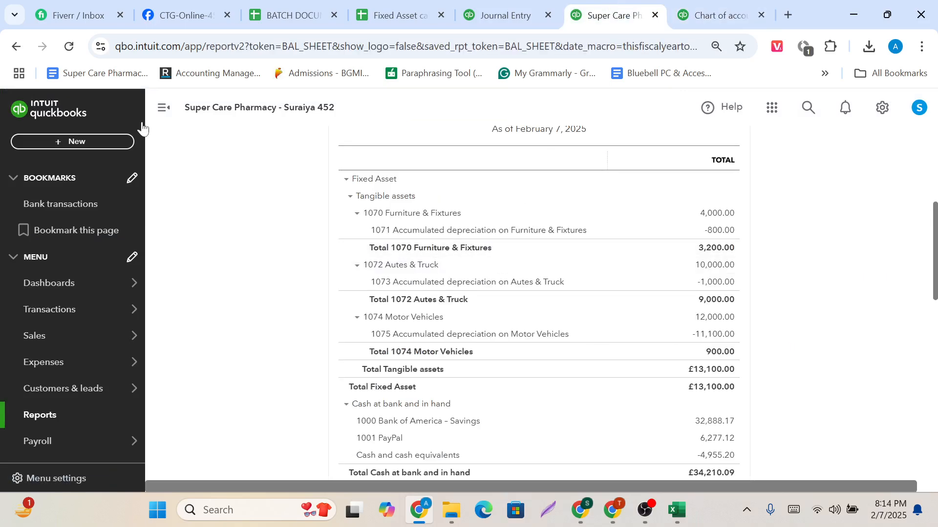
pyautogui.click(72, 47)
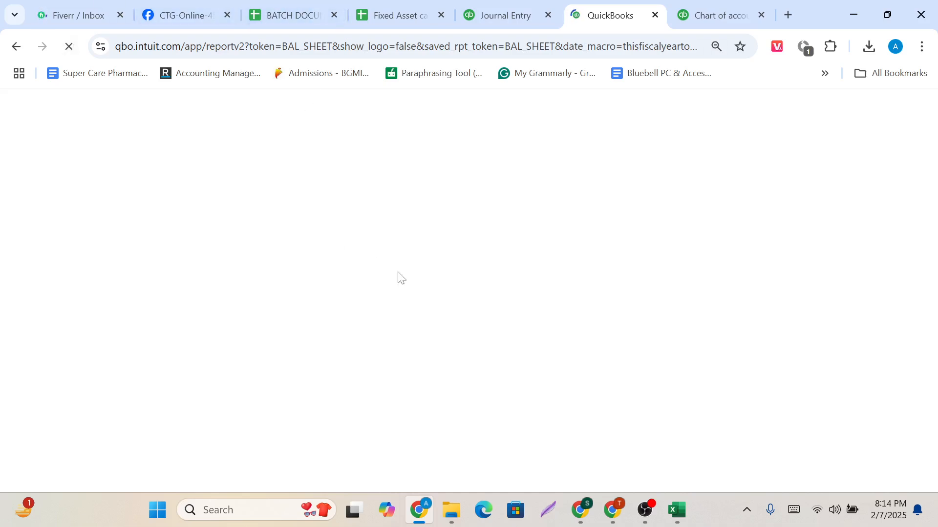
pyautogui.moveTo(645, 511)
pyautogui.moveTo(642, 438)
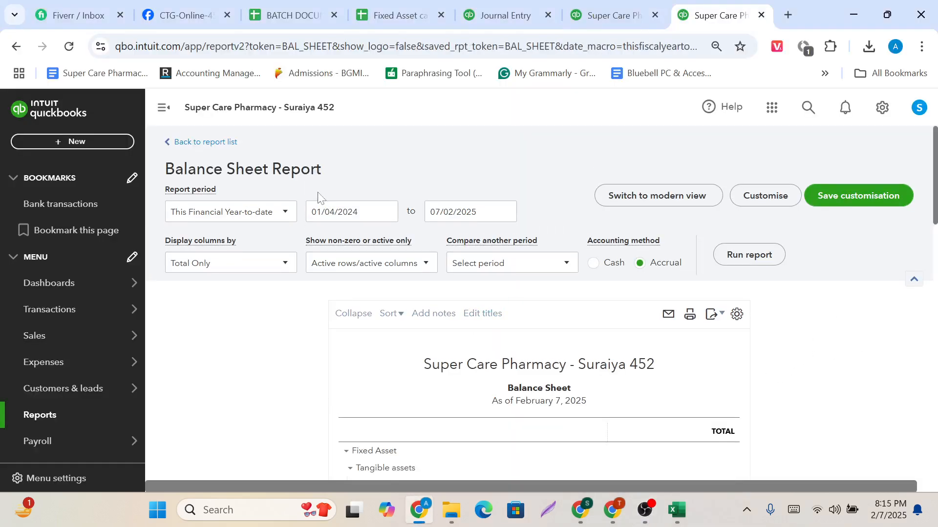
pyautogui.click(285, 213)
pyautogui.scroll(4, 245, 240)
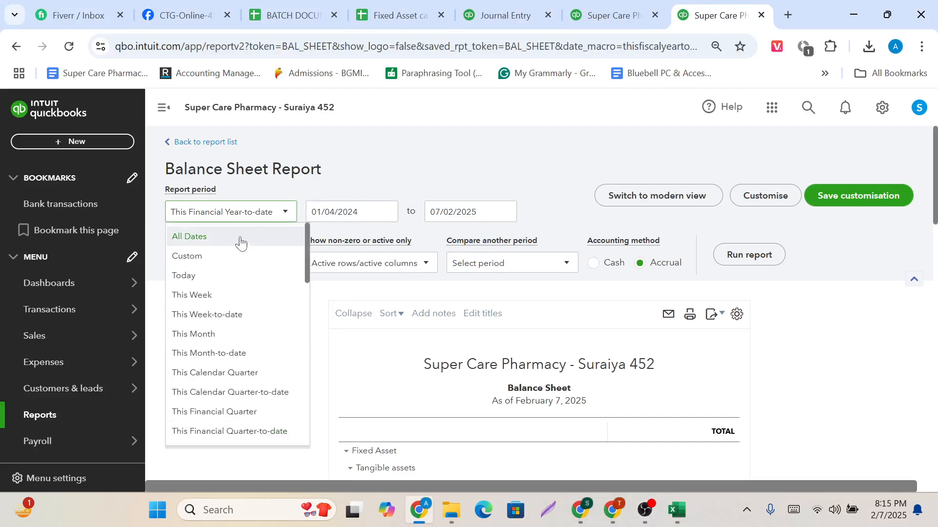
pyautogui.click(240, 243)
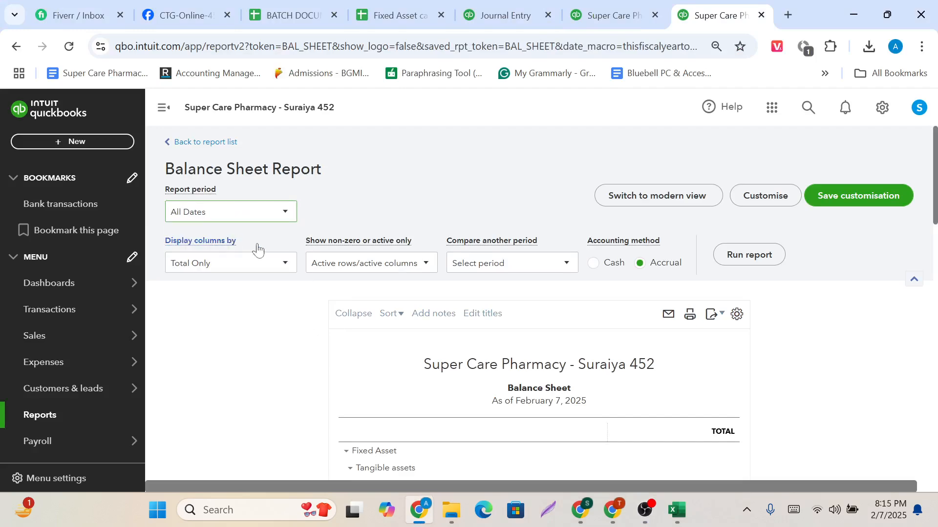
pyautogui.click(749, 259)
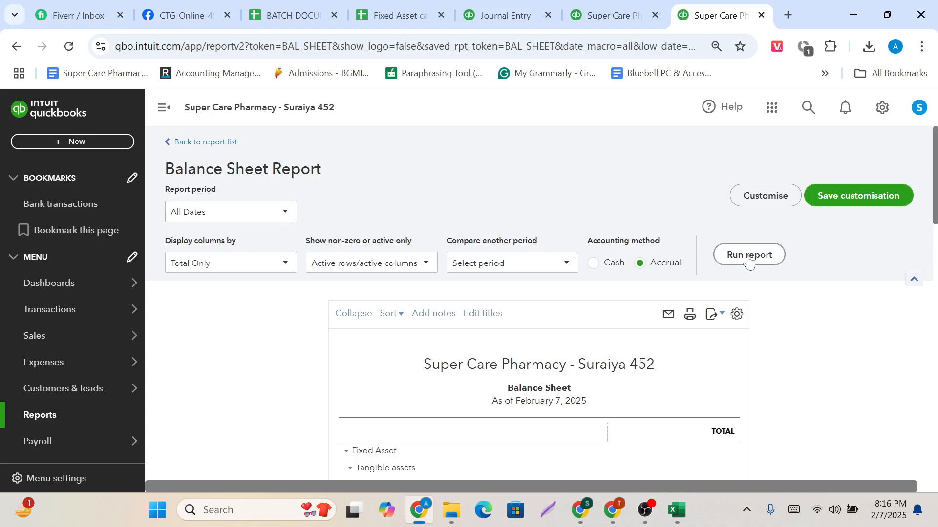
pyautogui.scroll(-3, 749, 259)
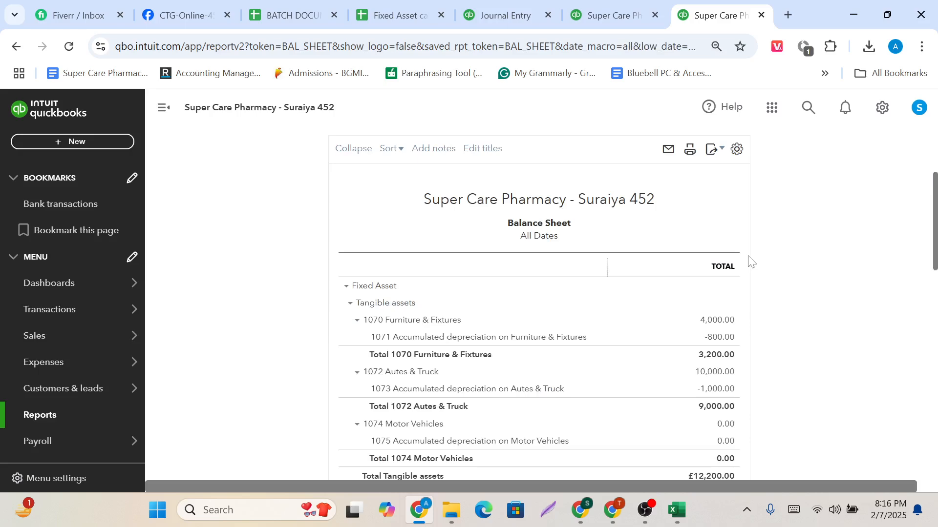
pyautogui.scroll(-3, 749, 259)
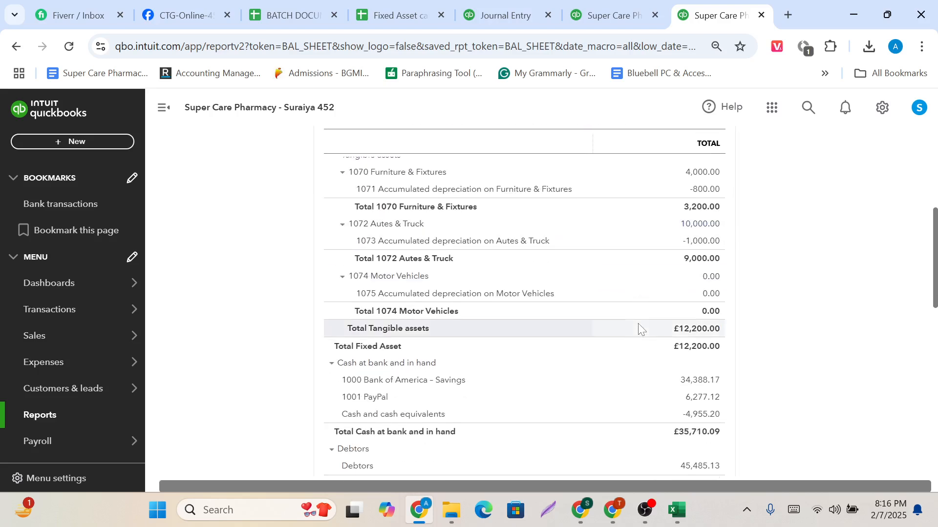
# Capture the Balance Sheet's fixed-asset area, outline the Motor Vehicles and accumulated depreciation rows and amounts in red, and discard the capture.
pyautogui.click(746, 510)
pyautogui.click(777, 437)
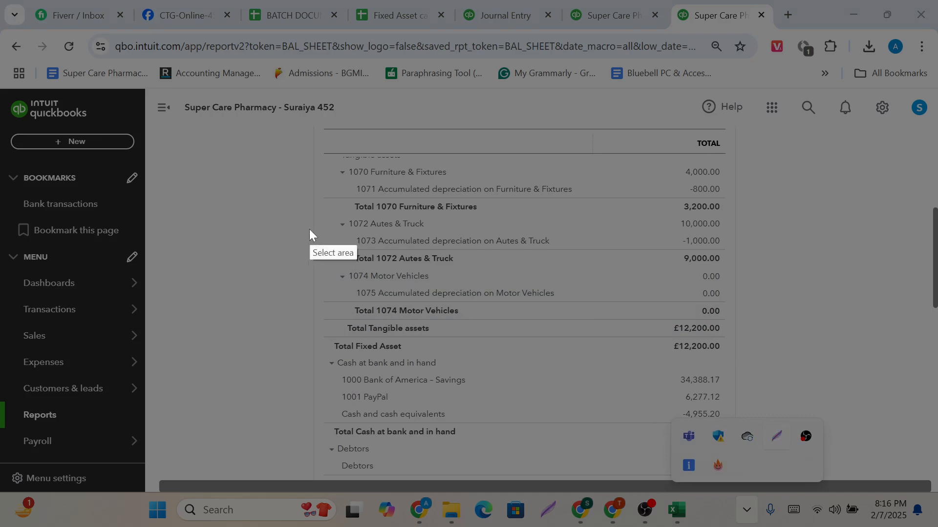
pyautogui.moveTo(255, 169); pyautogui.dragTo(937, 375)
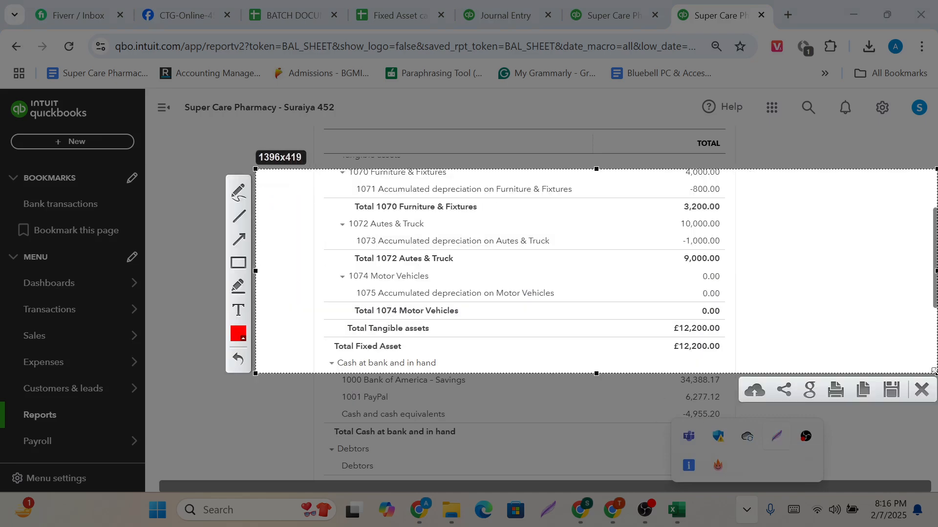
pyautogui.click(238, 267)
pyautogui.moveTo(326, 261)
pyautogui.mouseDown()
pyautogui.moveTo(388, 264)
pyautogui.moveTo(450, 284)
pyautogui.mouseUp()
pyautogui.moveTo(682, 268); pyautogui.dragTo(720, 284)
pyautogui.moveTo(345, 286); pyautogui.dragTo(593, 305)
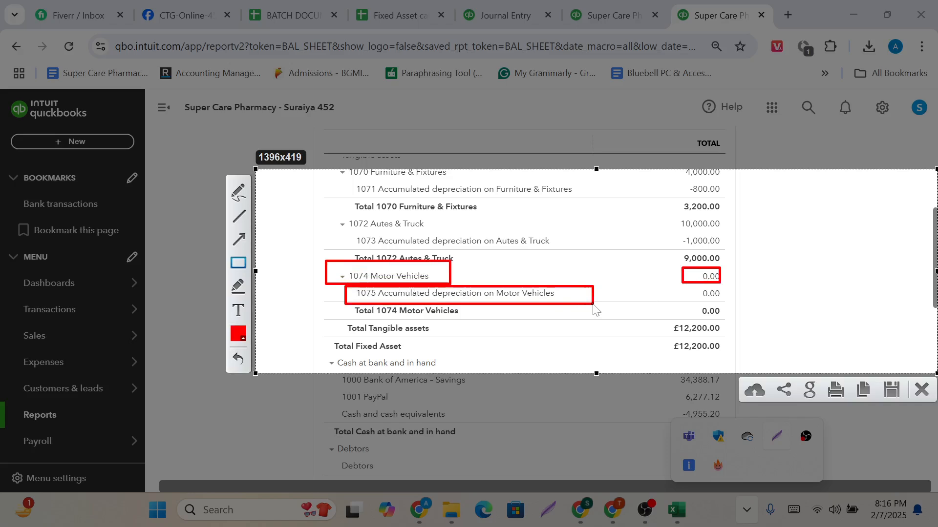
pyautogui.moveTo(689, 287)
pyautogui.mouseDown()
pyautogui.moveTo(699, 303)
pyautogui.moveTo(734, 304)
pyautogui.mouseUp()
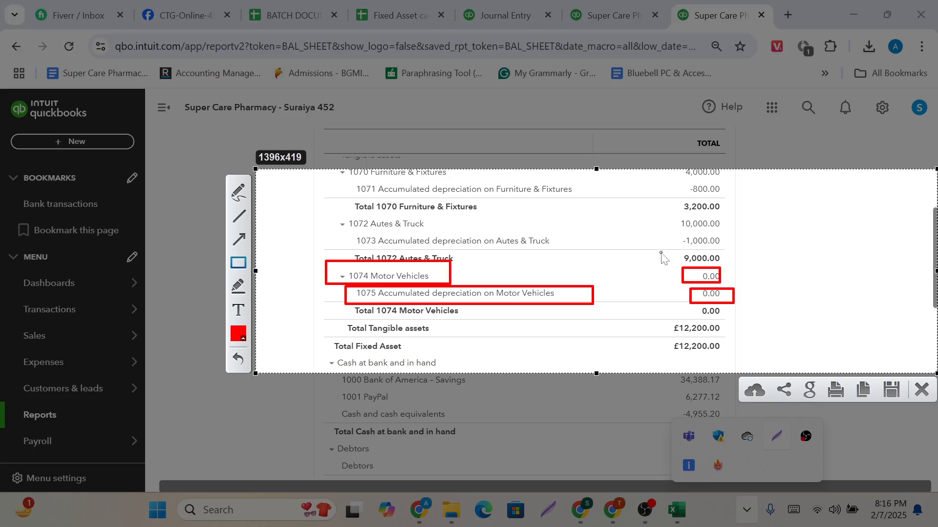
pyautogui.moveTo(661, 253); pyautogui.dragTo(780, 324)
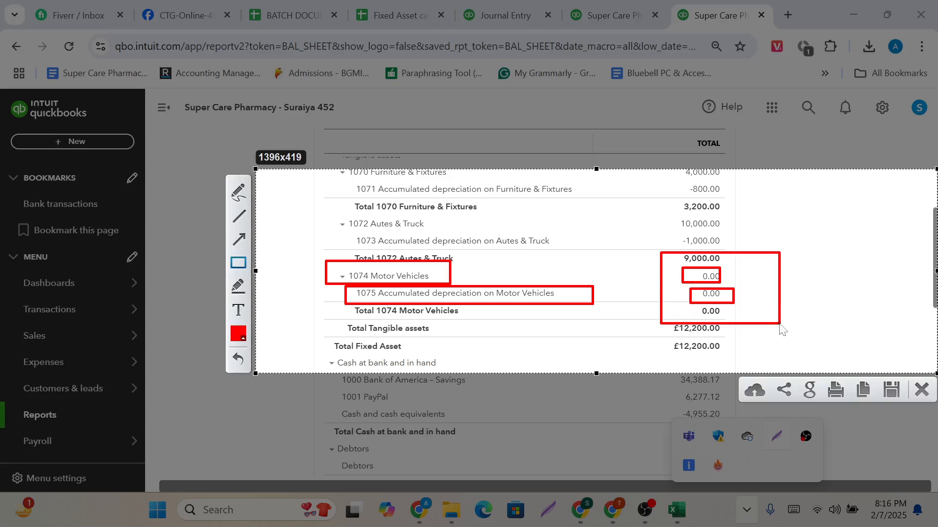
pyautogui.click(922, 390)
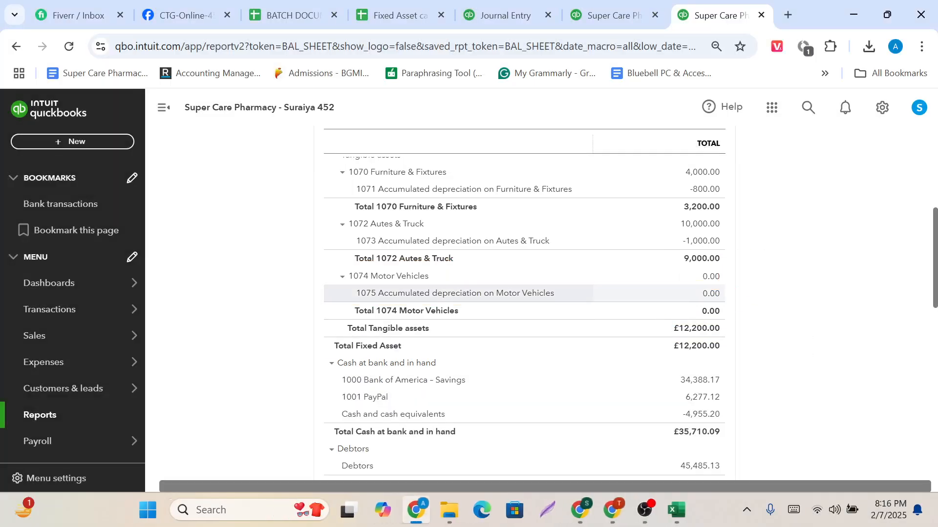
pyautogui.scroll(8, 497, 293)
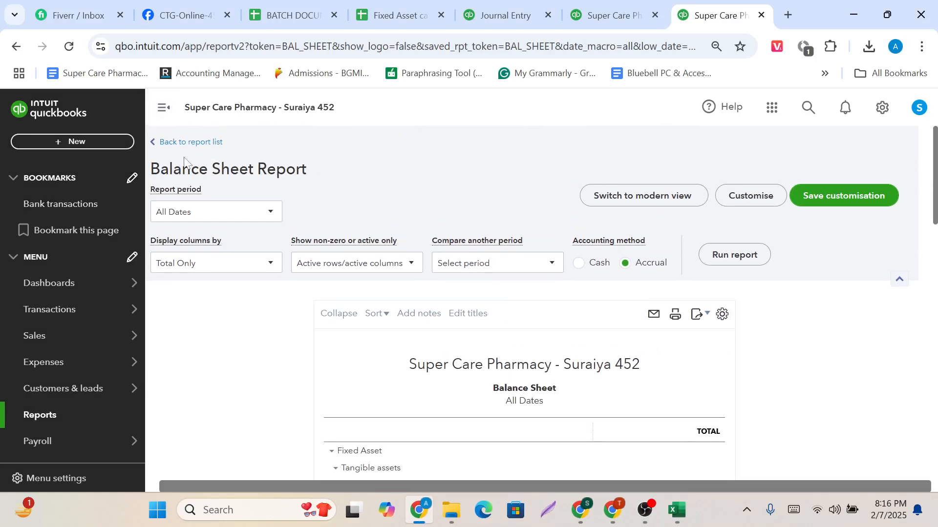
pyautogui.scroll(-1, 563, 340)
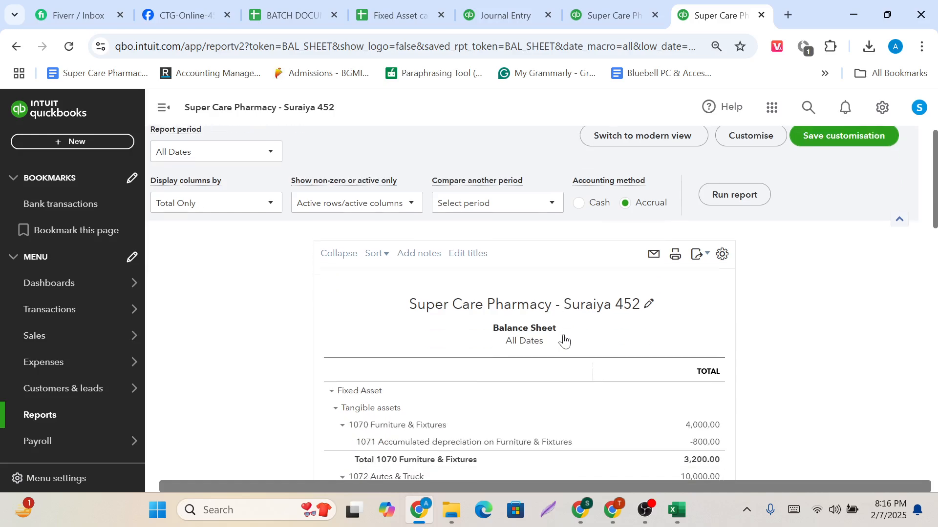
pyautogui.scroll(-4, 567, 372)
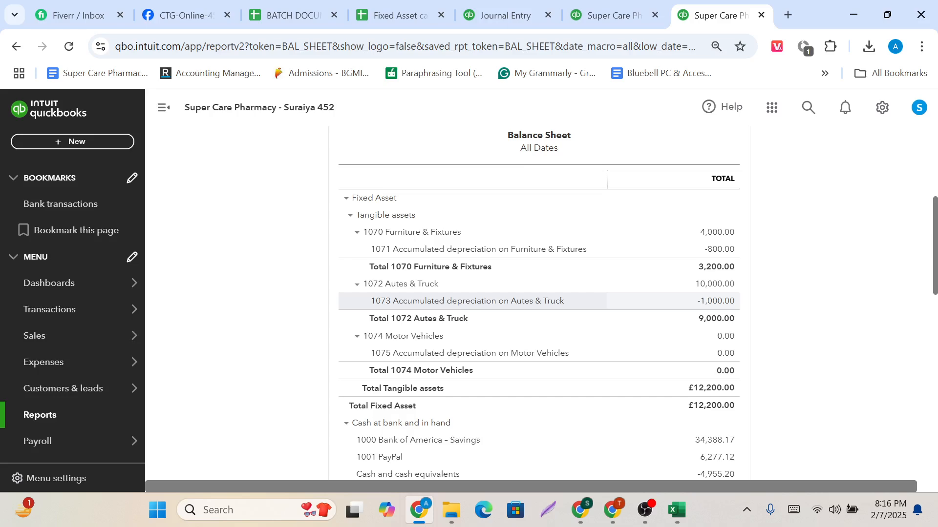
# Recheck the Balance Sheet's Motor Vehicles rows, and open the Profit and Loss report from the report list.
pyautogui.scroll(3, 586, 301)
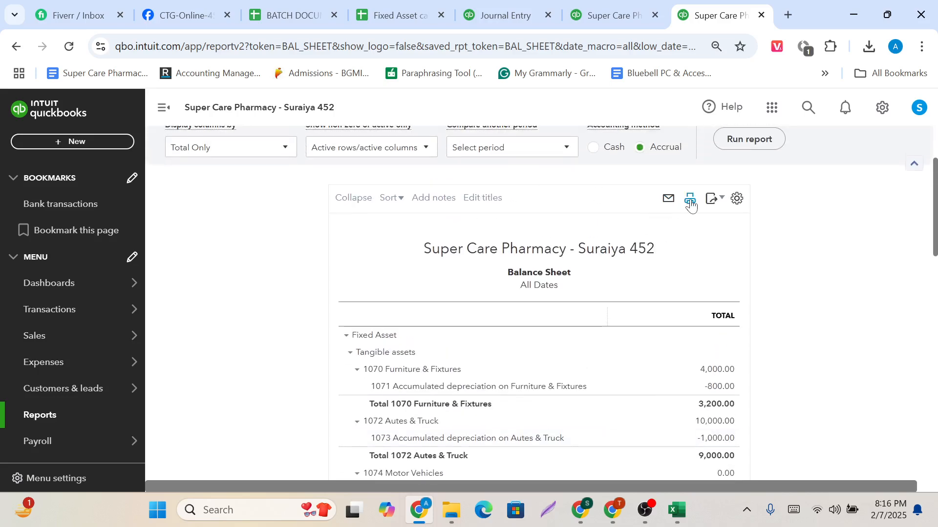
pyautogui.scroll(-5, 584, 365)
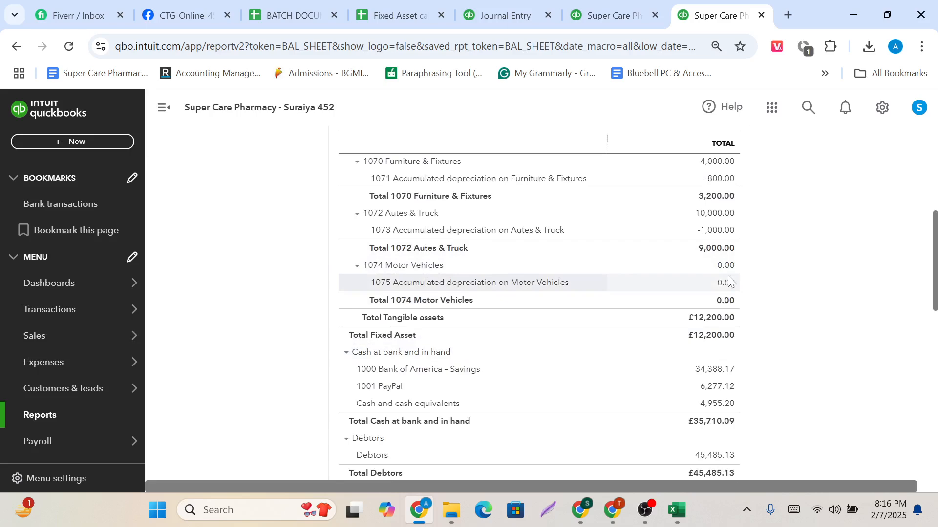
pyautogui.scroll(7, 728, 280)
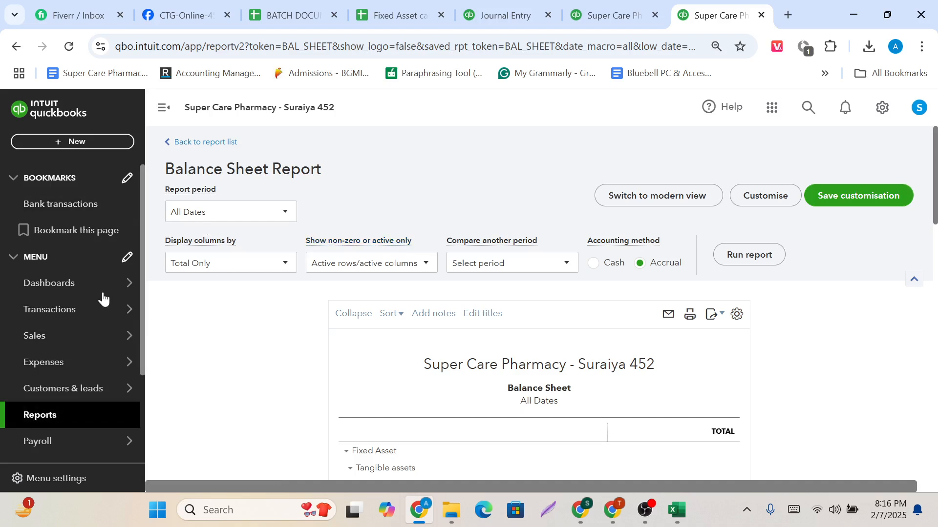
pyautogui.click(176, 142)
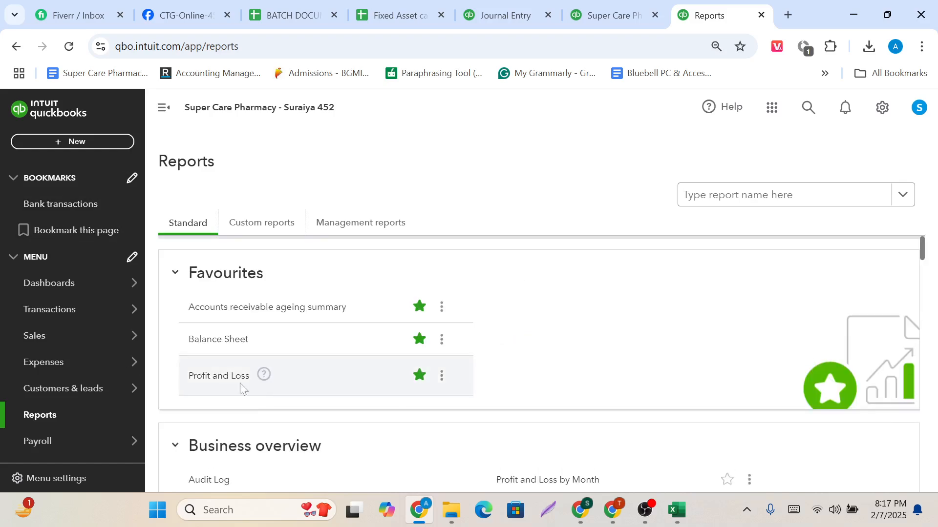
pyautogui.click(225, 383)
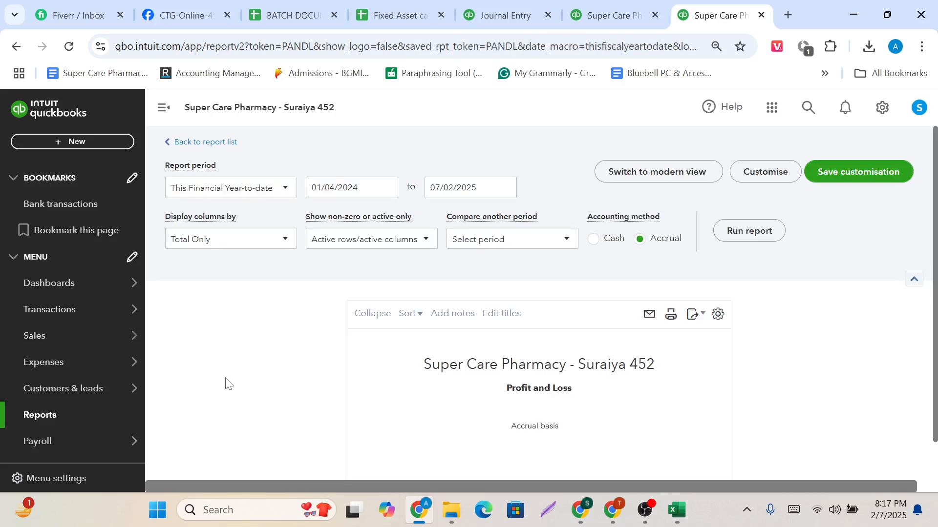
# Run the Profit and Loss report for All Dates and reload the page.
pyautogui.click(274, 193)
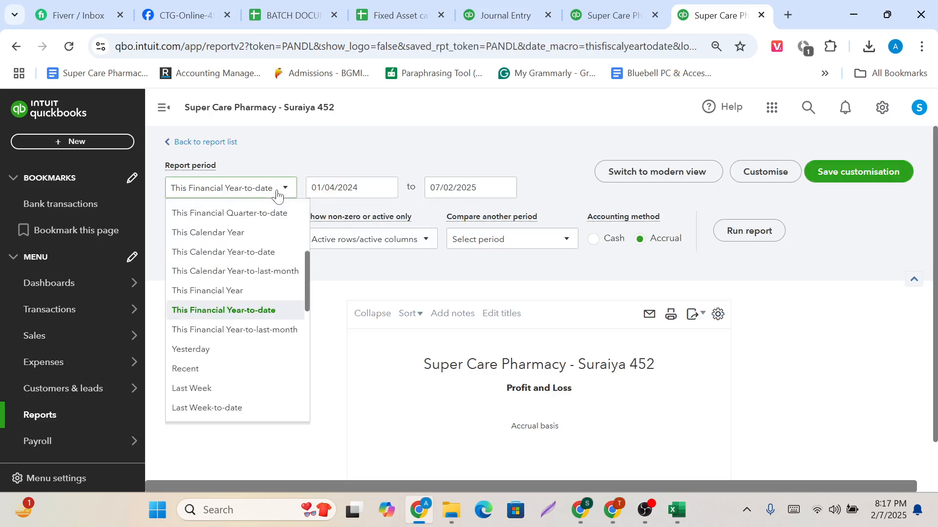
pyautogui.scroll(5, 262, 215)
pyautogui.click(227, 214)
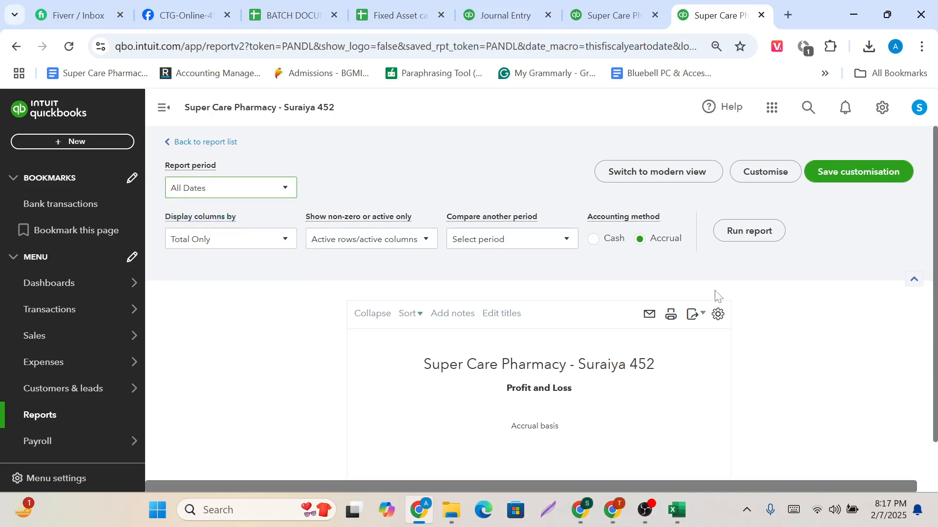
pyautogui.click(761, 242)
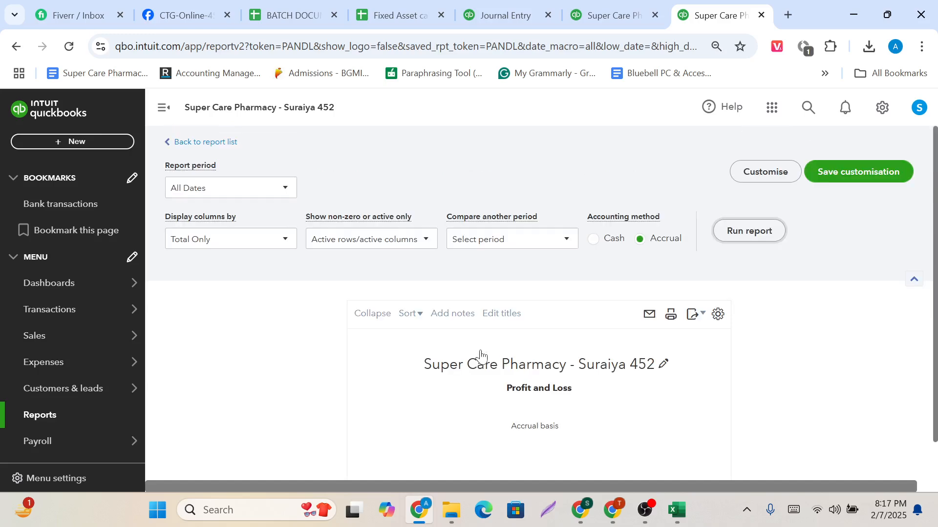
pyautogui.click(67, 47)
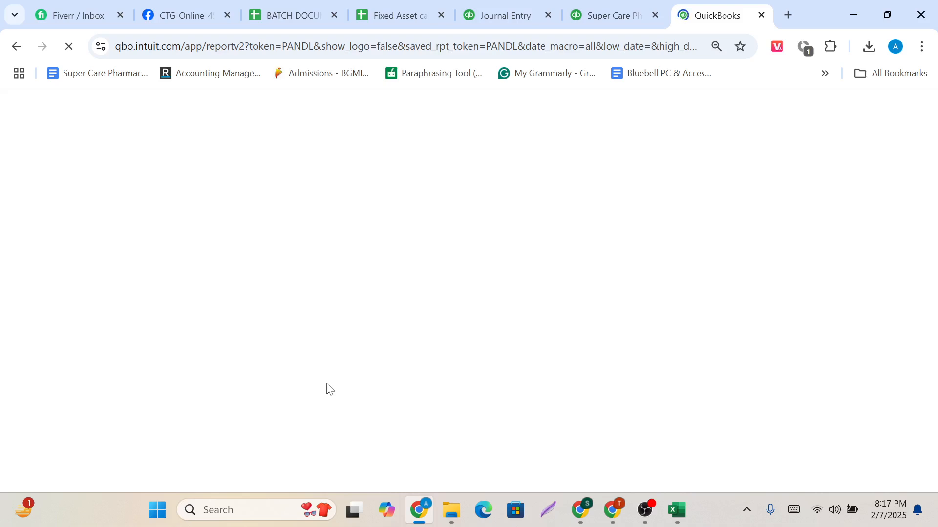
pyautogui.moveTo(645, 511)
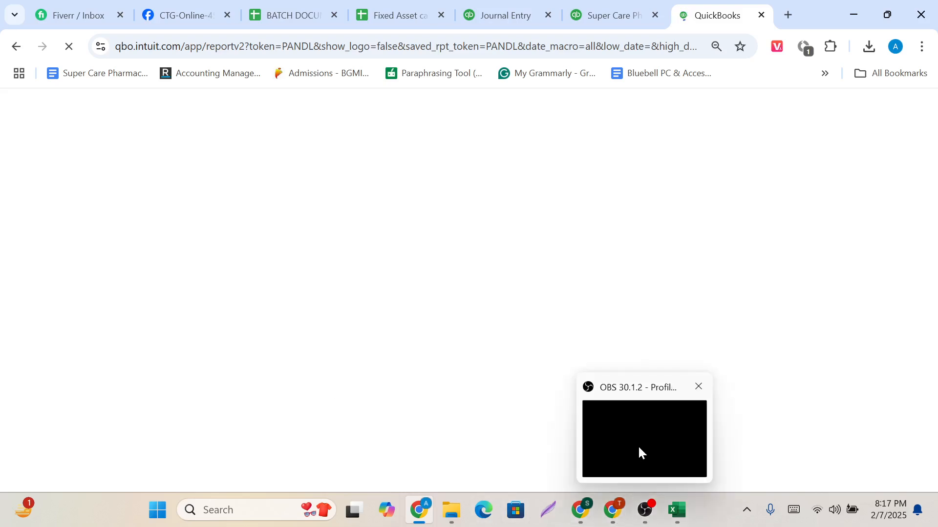
pyautogui.click(639, 448)
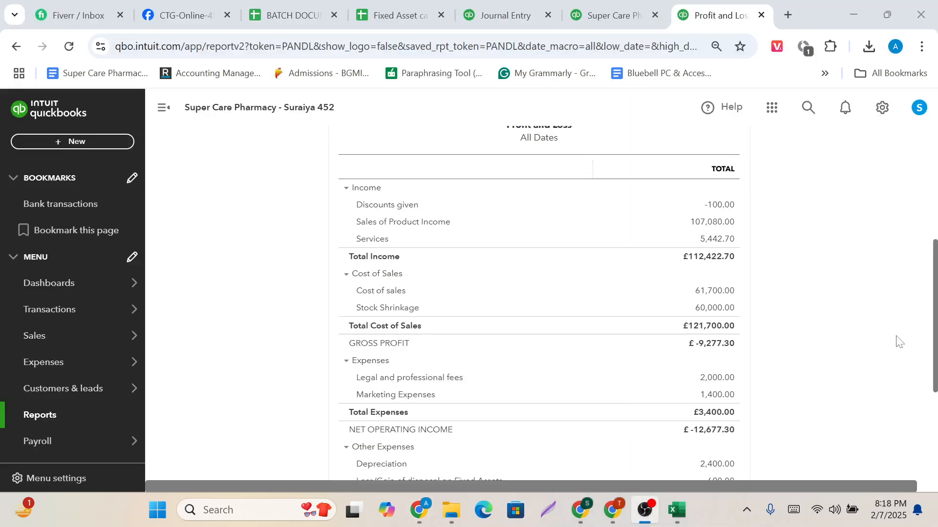
# Capture the Profit and Loss's lower section, outline the depreciation, disposal loss/gain and Other Expense figures in red, and discard the capture.
pyautogui.click(898, 340)
pyautogui.scroll(-2, 747, 454)
pyautogui.scroll(-1, 716, 426)
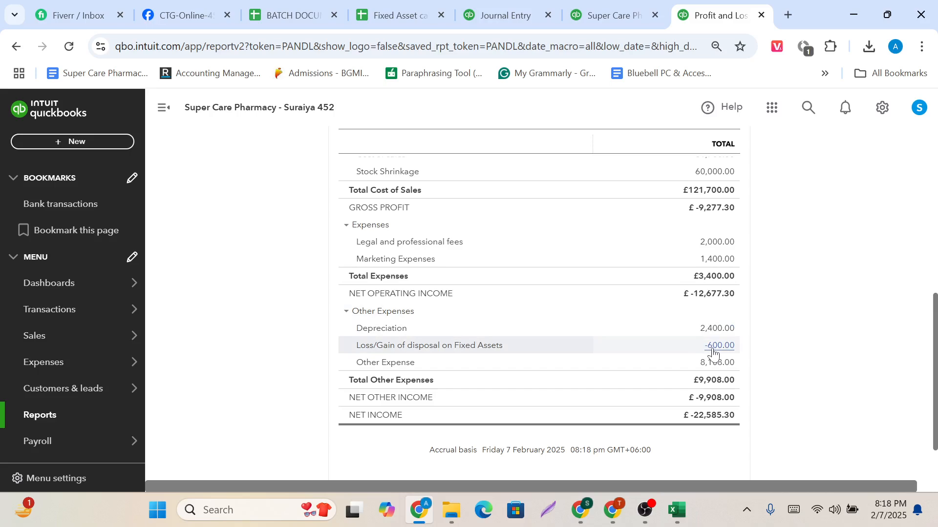
pyautogui.click(746, 509)
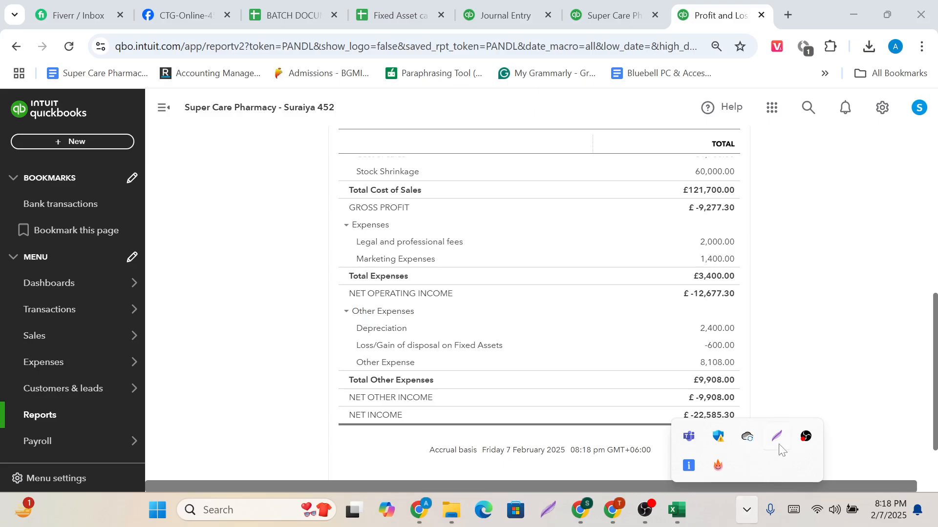
pyautogui.click(779, 446)
pyautogui.moveTo(289, 220)
pyautogui.mouseDown()
pyautogui.moveTo(419, 262)
pyautogui.moveTo(892, 458)
pyautogui.moveTo(903, 487)
pyautogui.mouseUp()
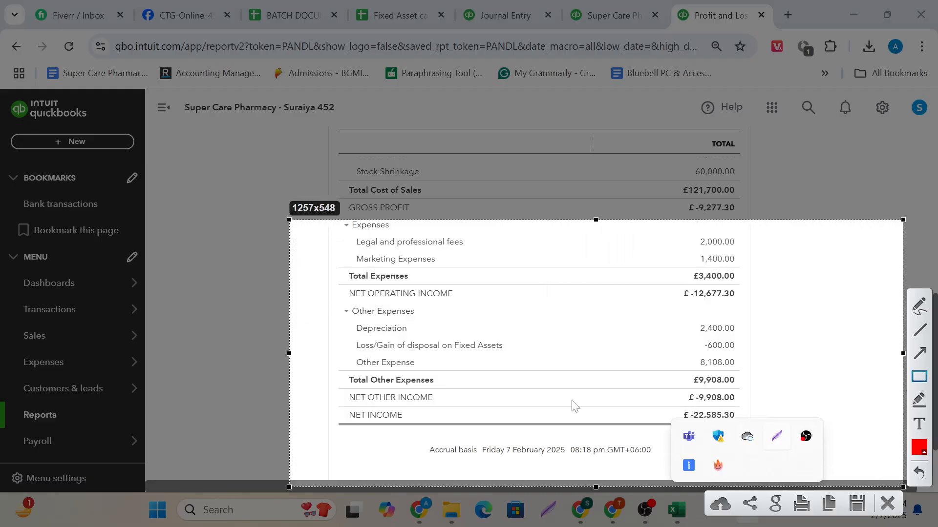
pyautogui.moveTo(345, 336)
pyautogui.mouseDown()
pyautogui.moveTo(508, 366)
pyautogui.moveTo(758, 377)
pyautogui.mouseUp()
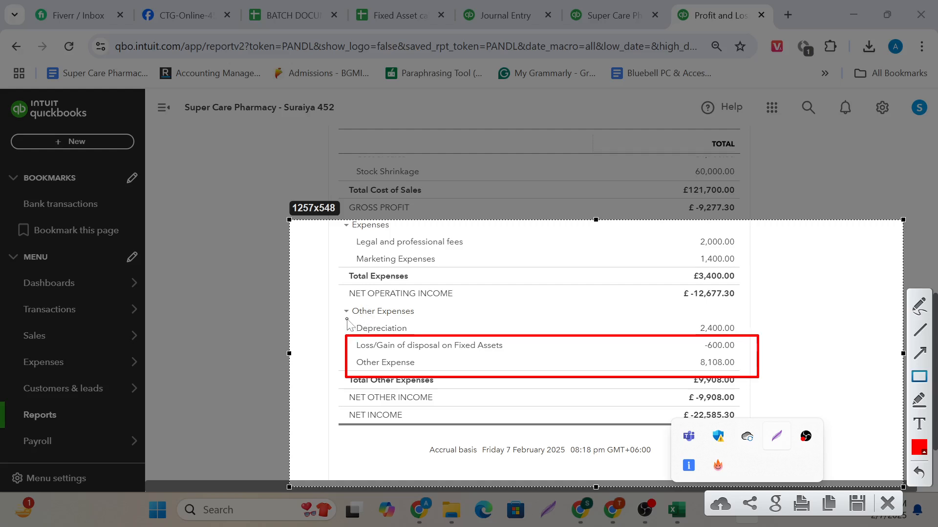
pyautogui.moveTo(347, 320); pyautogui.dragTo(422, 343)
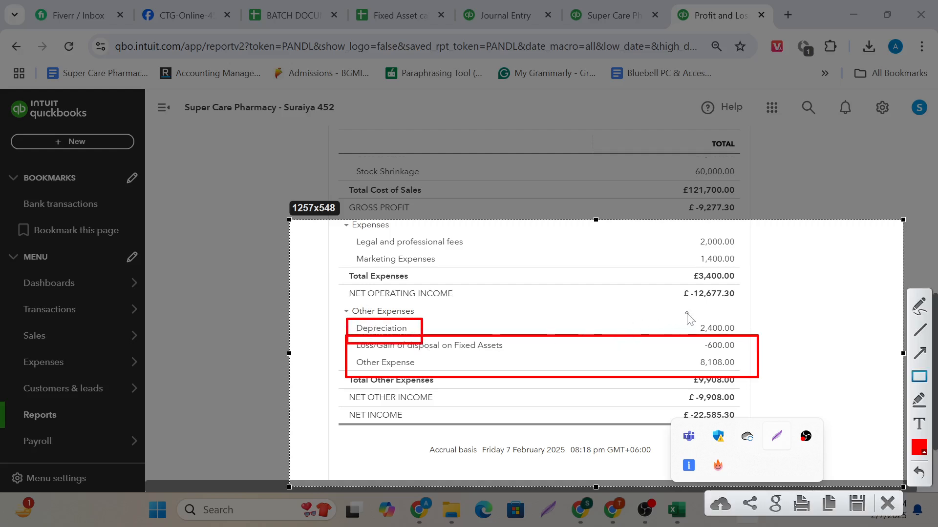
pyautogui.moveTo(687, 312); pyautogui.dragTo(744, 335)
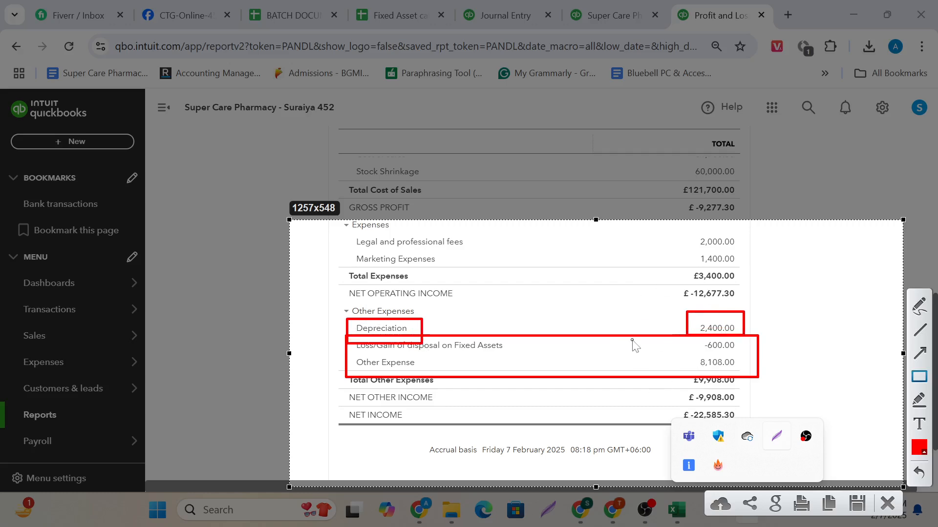
pyautogui.click(888, 504)
# Switch to the Fixed Asset calculations sheet and review the Machinery and equipment and Motor Vehicles rows with their disposal dates and amounts.
pyautogui.scroll(4, 576, 265)
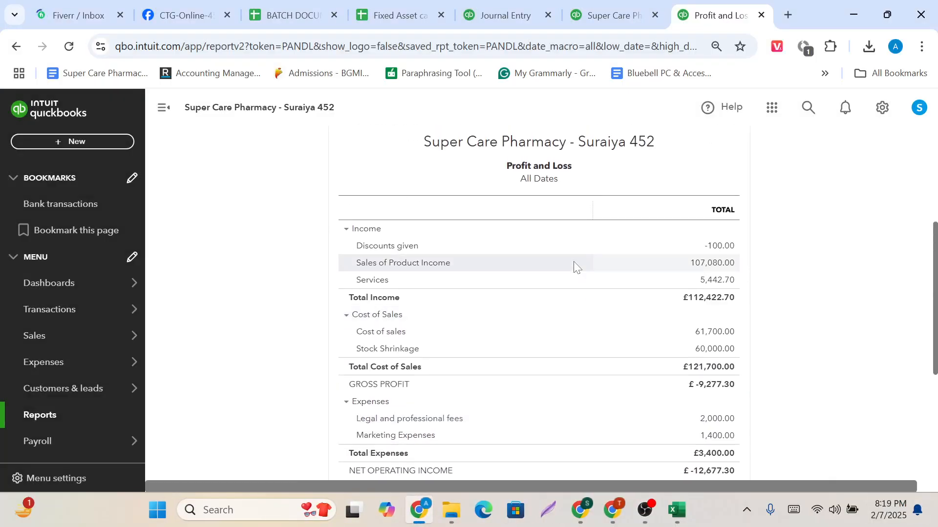
pyautogui.scroll(4, 574, 264)
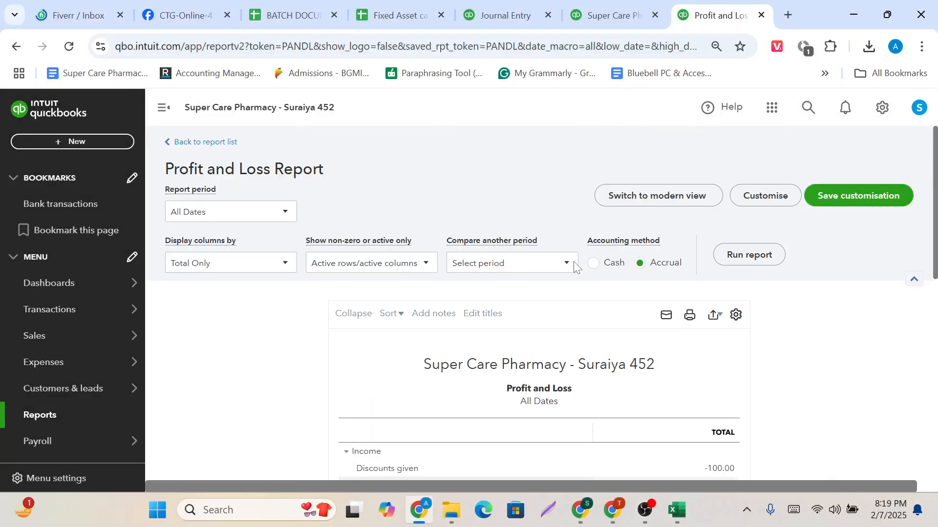
pyautogui.hotkey('ctrl', '4')
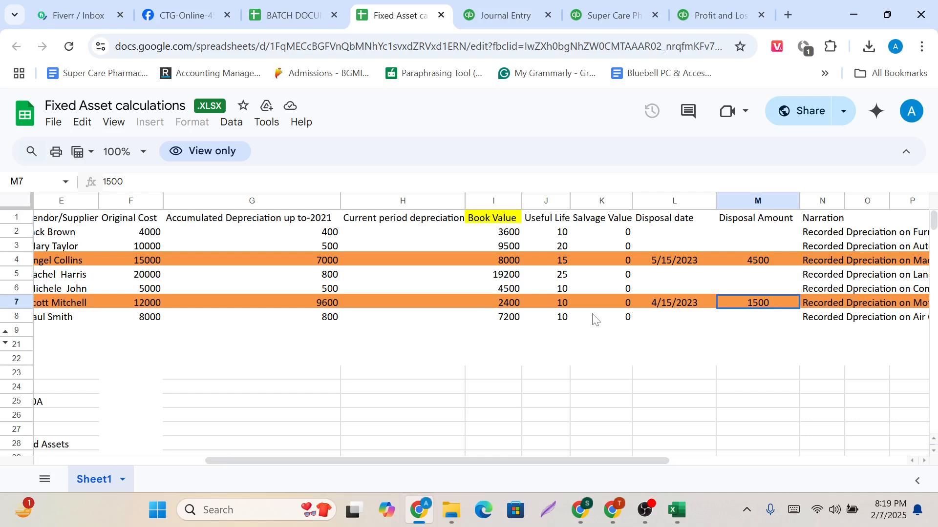
pyautogui.hscroll(-10, 595, 320)
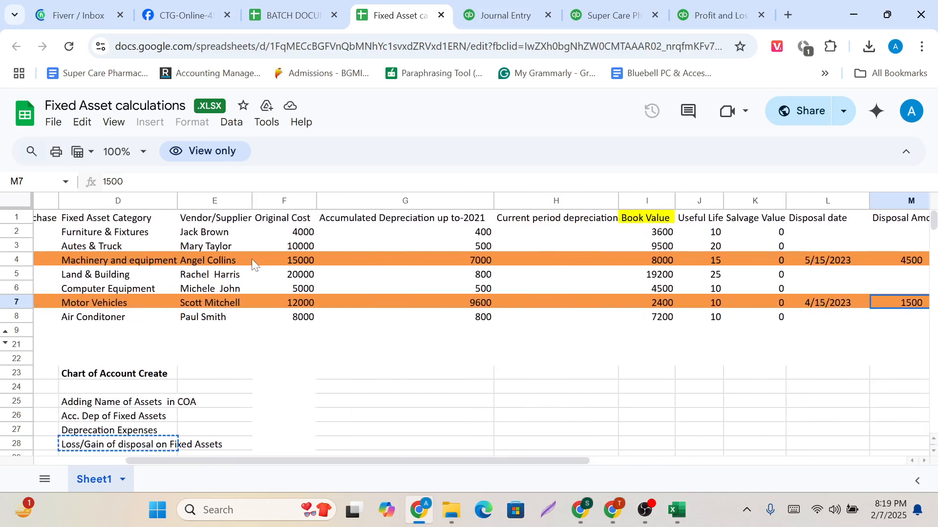
pyautogui.click(166, 266)
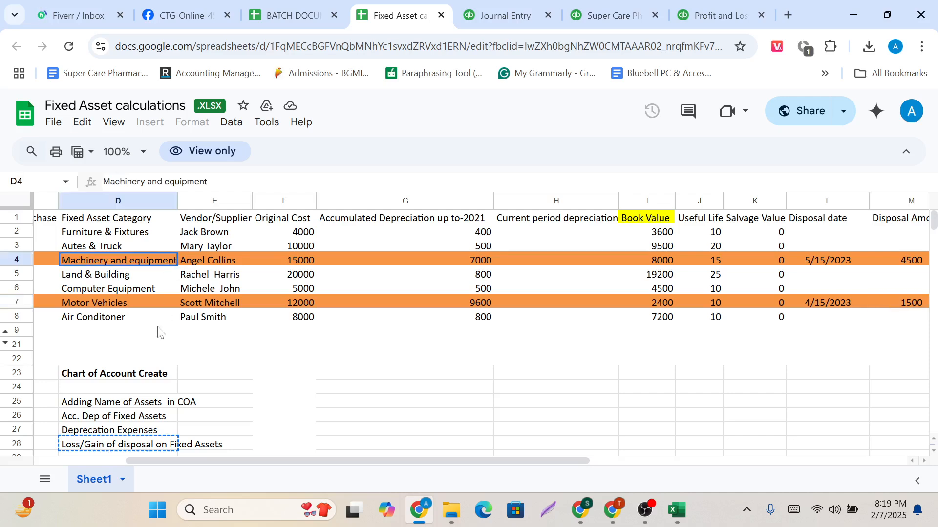
pyautogui.click(151, 302)
pyautogui.hscroll(5, 730, 381)
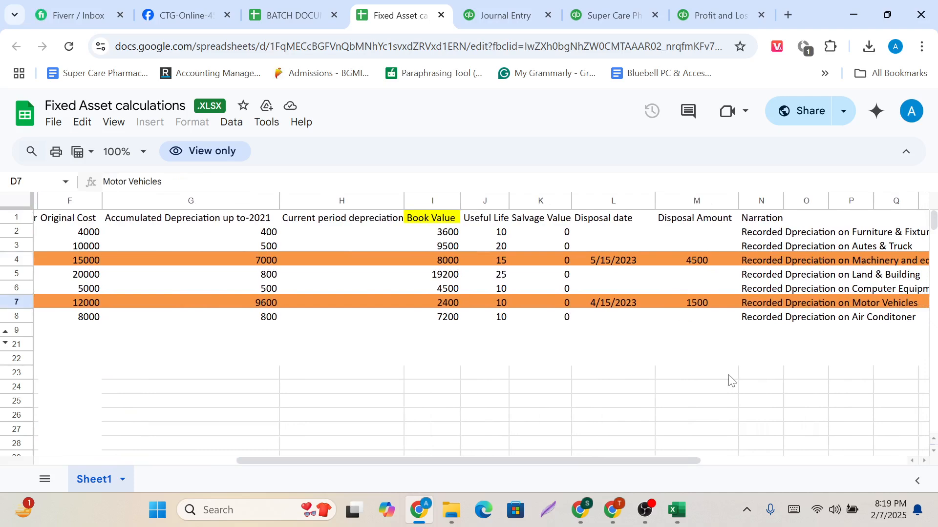
pyautogui.click(618, 250)
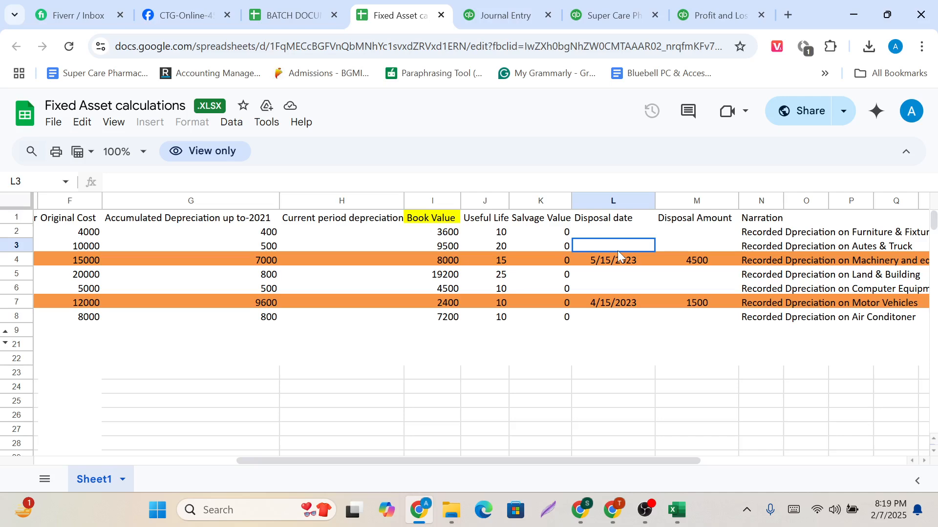
pyautogui.hscroll(-4, 617, 251)
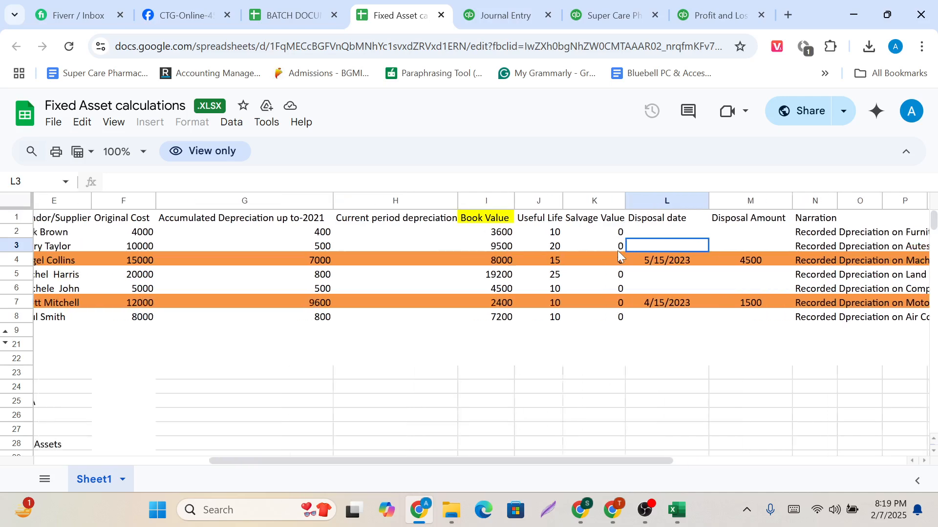
pyautogui.hscroll(-3, 397, 288)
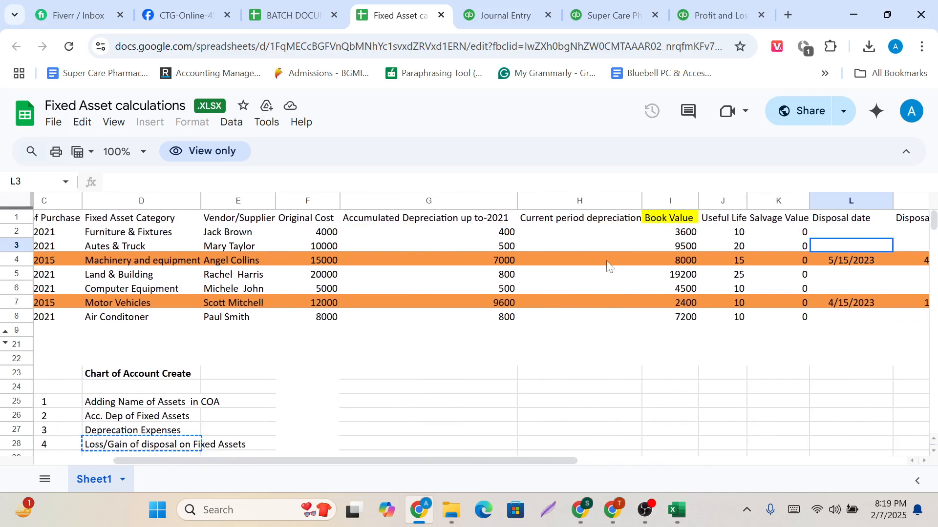
# Switch to the blank journal entry, capture its heading area, outline the recent-entries control in red, and discard the capture.
pyautogui.click(504, 14)
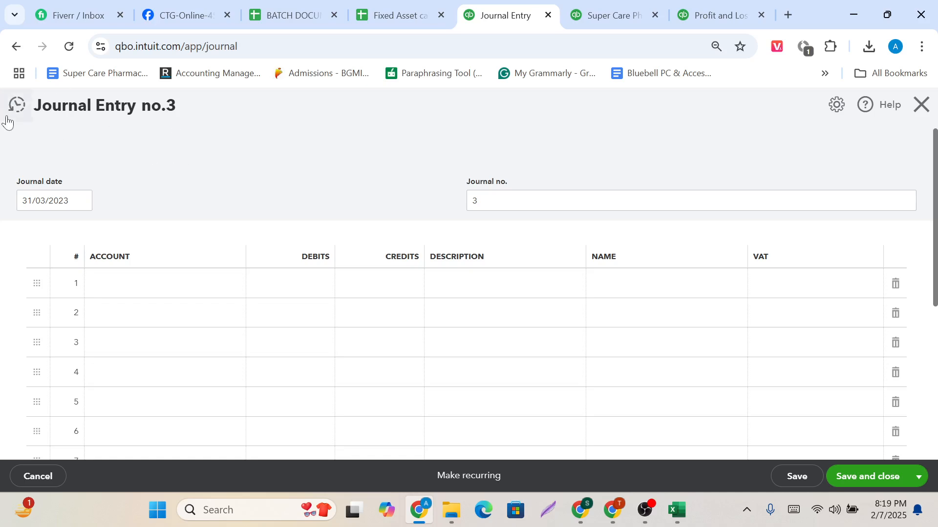
pyautogui.click(749, 512)
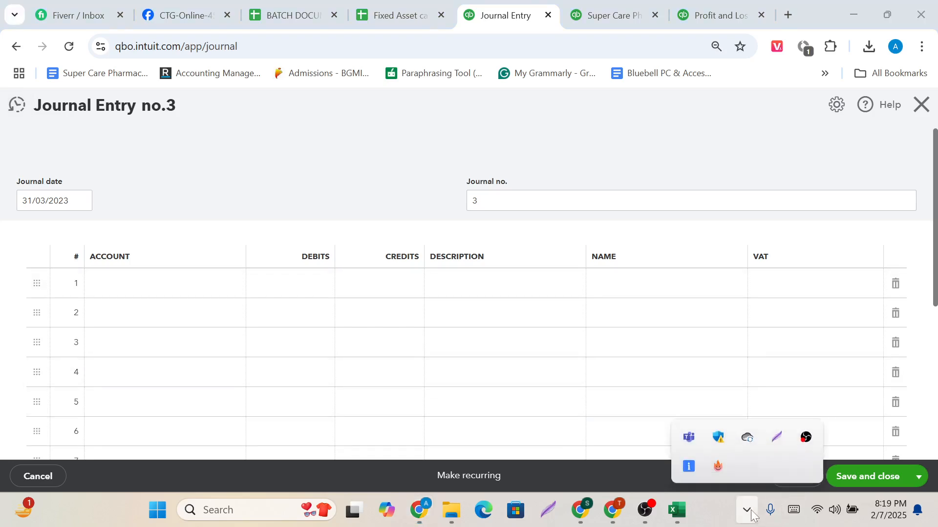
pyautogui.click(777, 437)
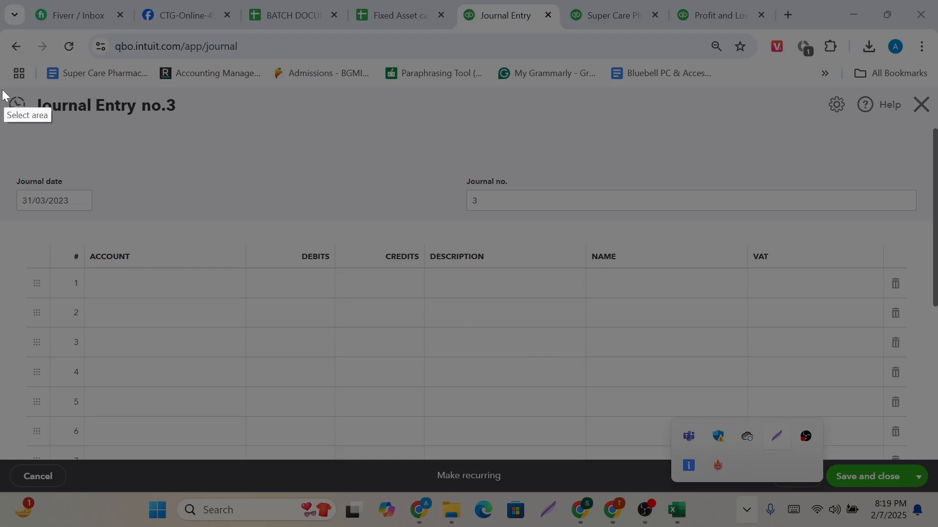
pyautogui.moveTo(1, 61); pyautogui.dragTo(142, 175)
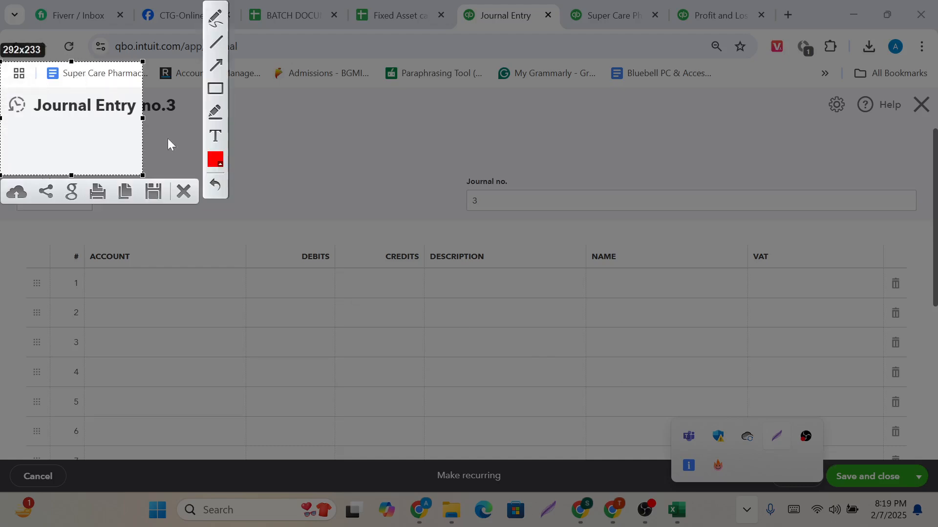
pyautogui.click(218, 90)
pyautogui.moveTo(1, 87); pyautogui.dragTo(56, 140)
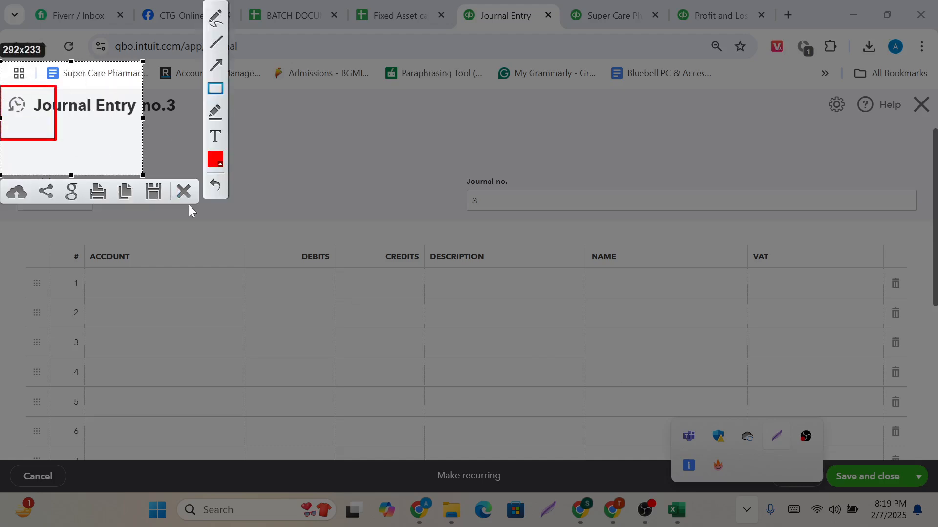
pyautogui.click(183, 191)
# Open the recent journal entries and go on to the full list of journal transactions.
pyautogui.click(13, 106)
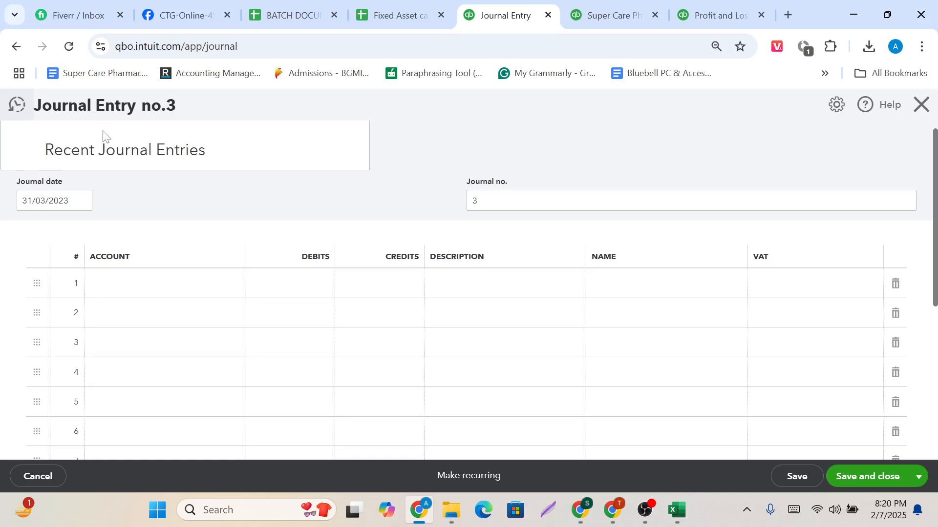
pyautogui.scroll(-3, 167, 216)
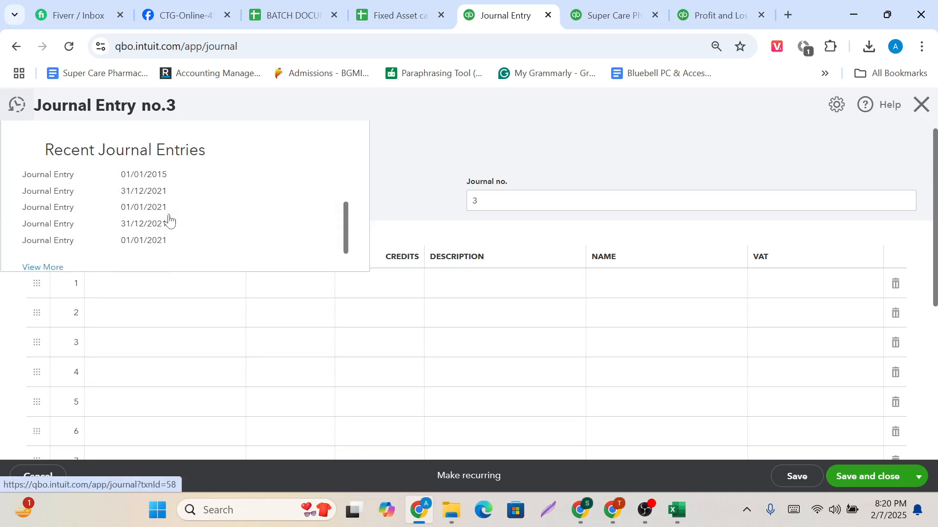
pyautogui.click(44, 251)
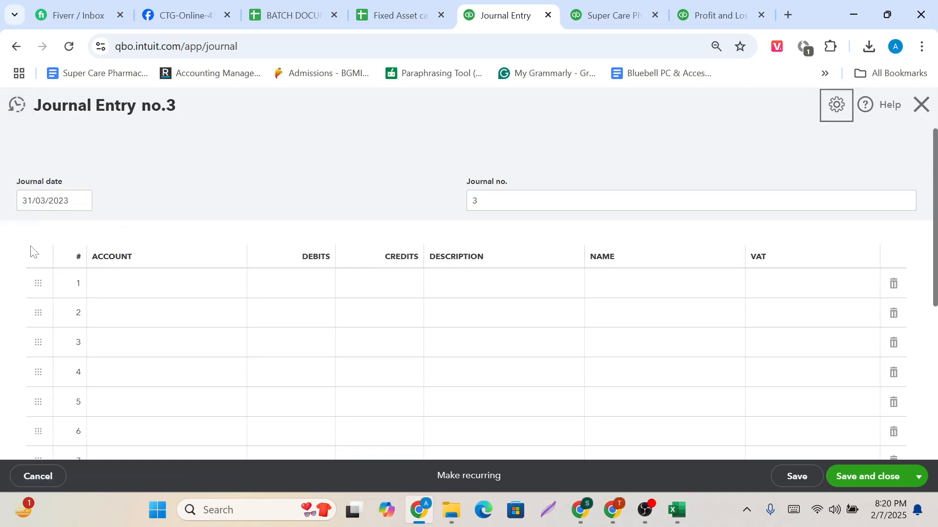
pyautogui.click(17, 105)
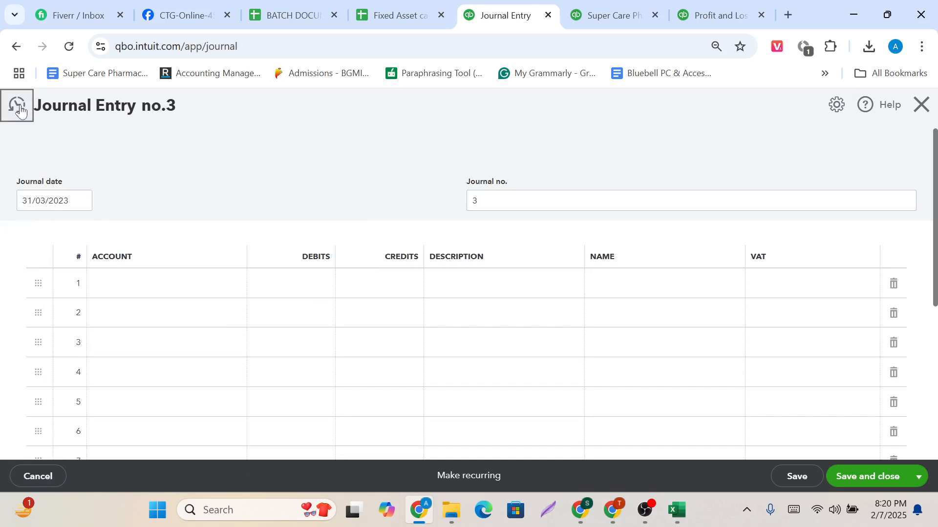
pyautogui.scroll(-3, 46, 210)
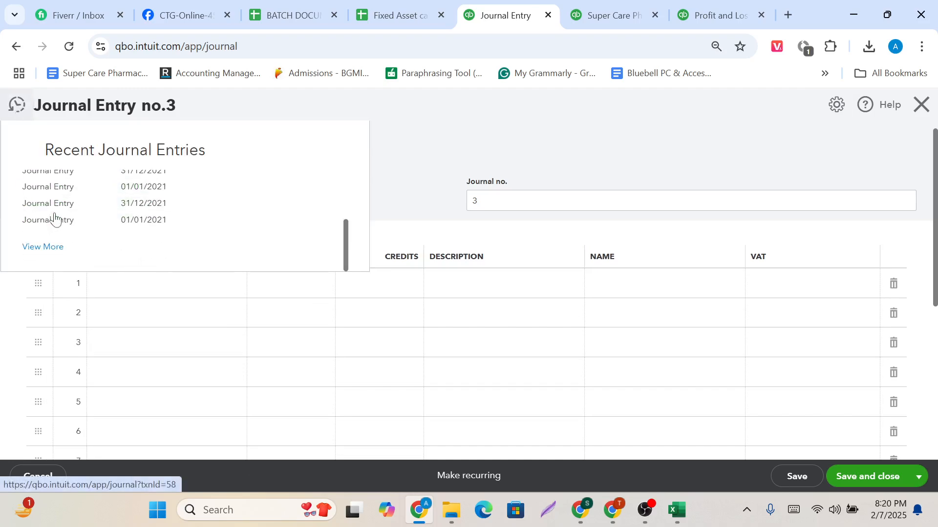
pyautogui.click(40, 249)
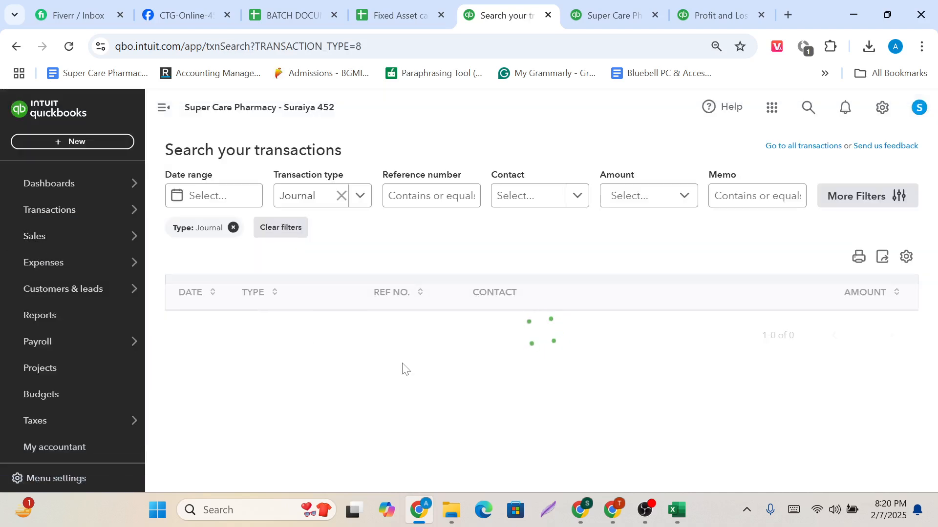
# Open journal no. 1 dated 31/12/2022 from the list and run its transaction journal report.
pyautogui.scroll(-4, 402, 370)
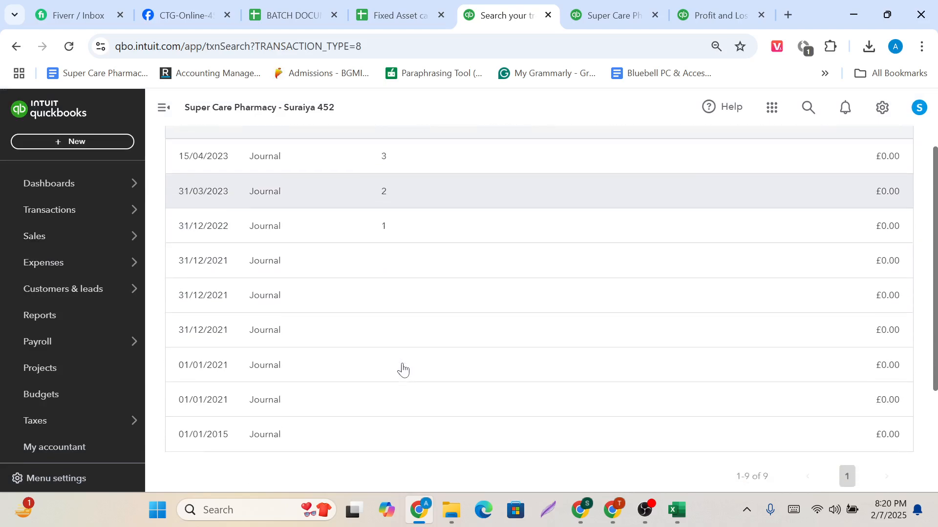
pyautogui.scroll(2, 402, 370)
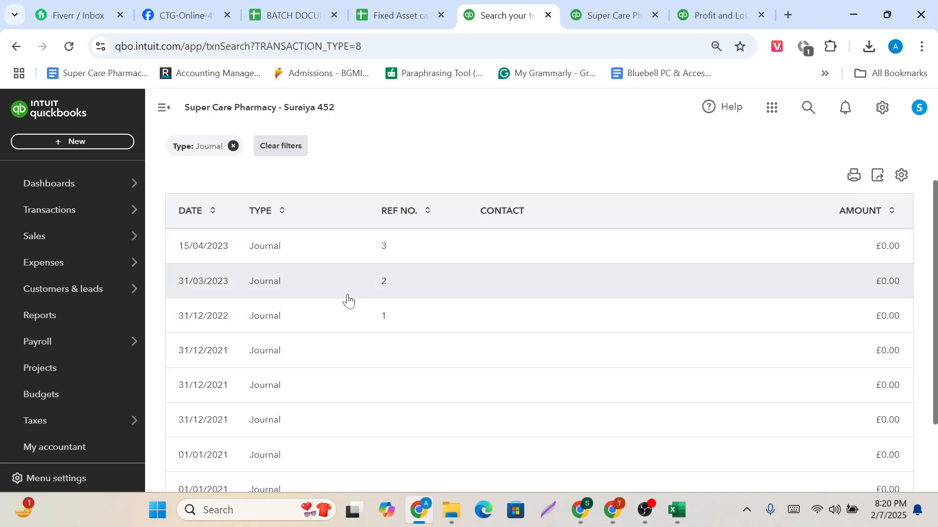
pyautogui.click(346, 328)
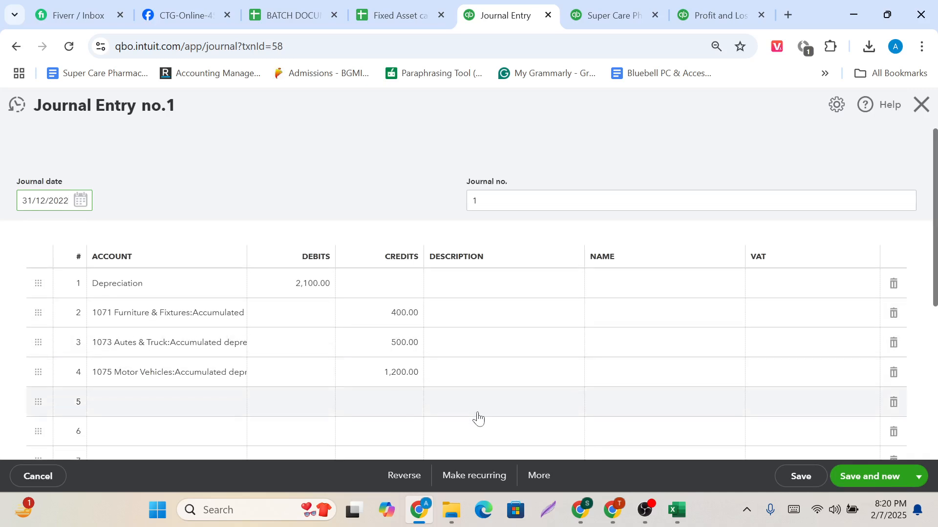
pyautogui.click(540, 478)
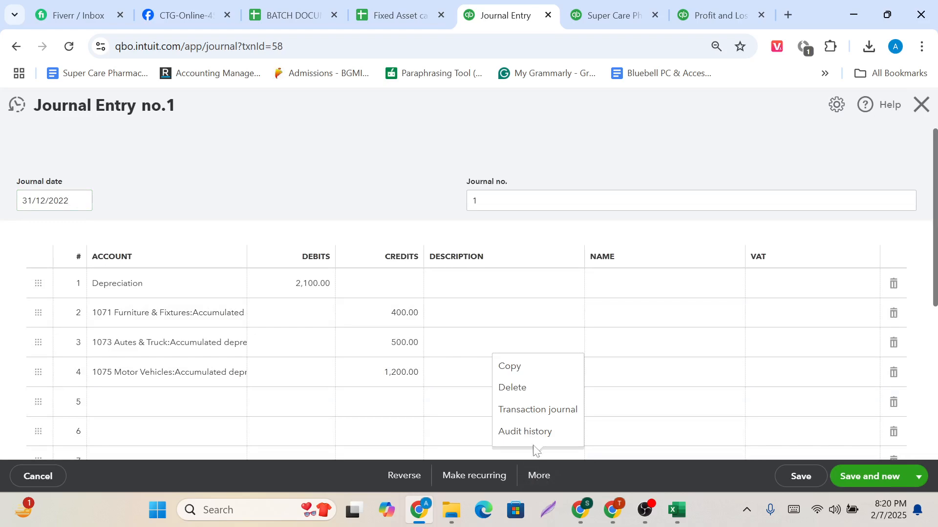
pyautogui.click(524, 418)
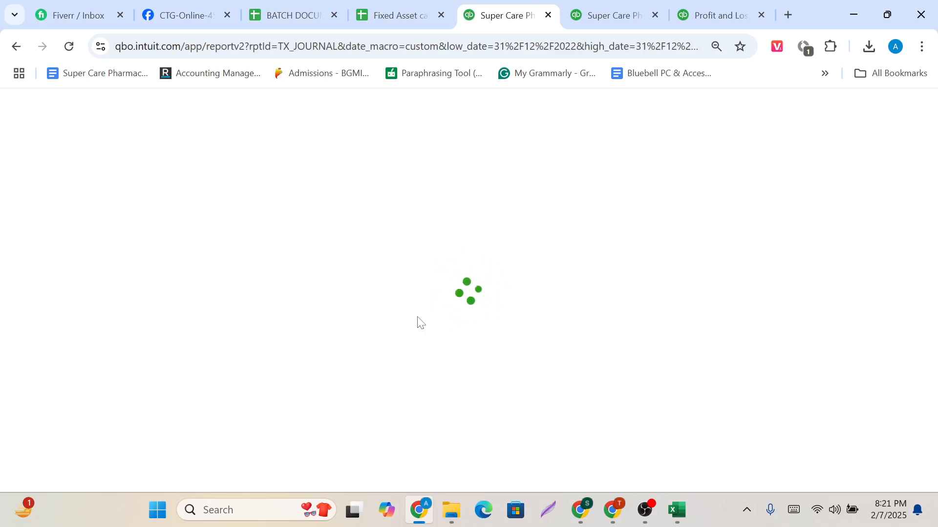
pyautogui.moveTo(645, 510)
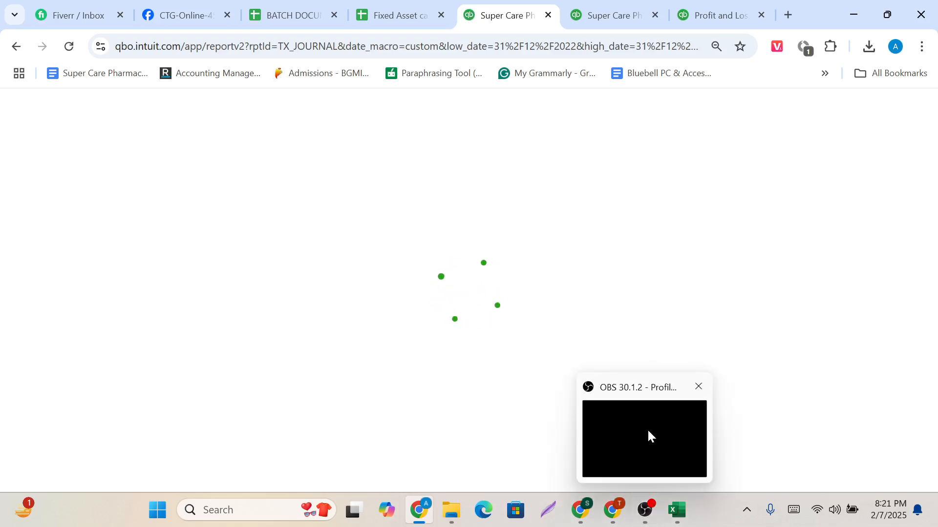
pyautogui.click(648, 430)
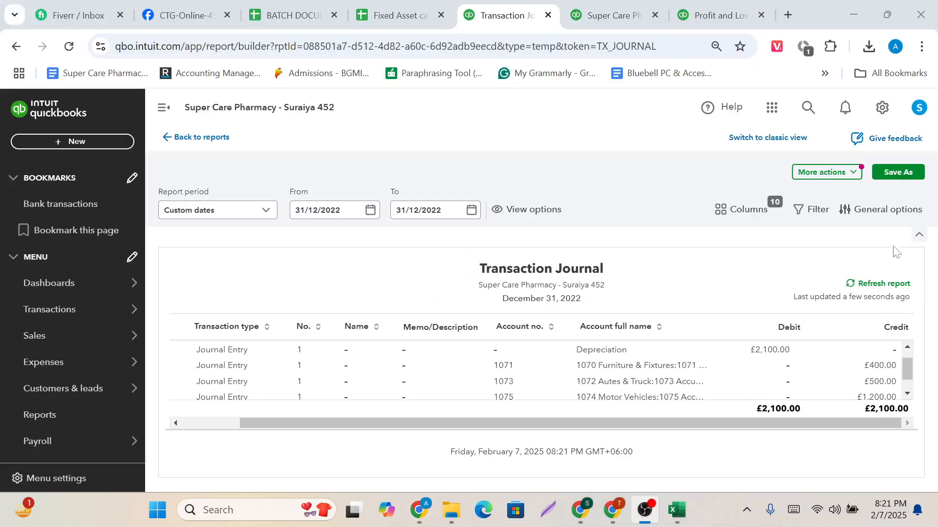
pyautogui.click(895, 243)
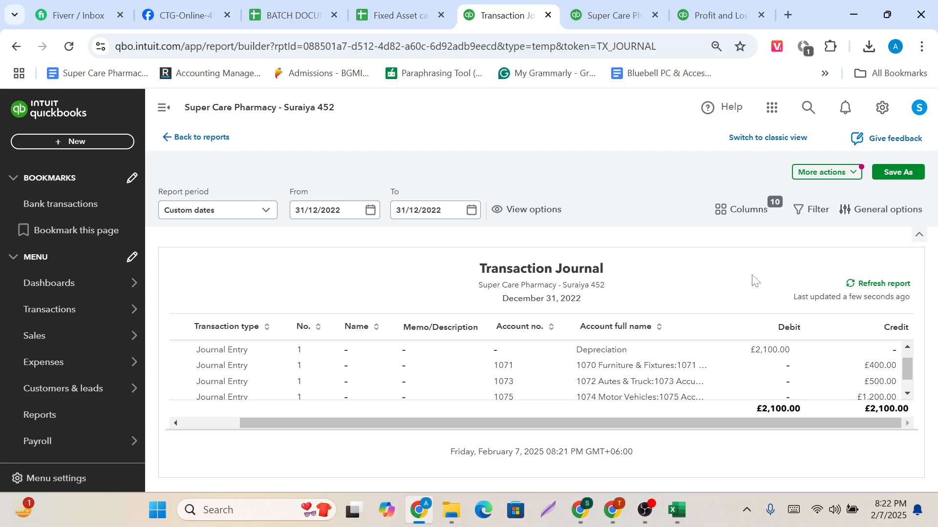
pyautogui.click(896, 175)
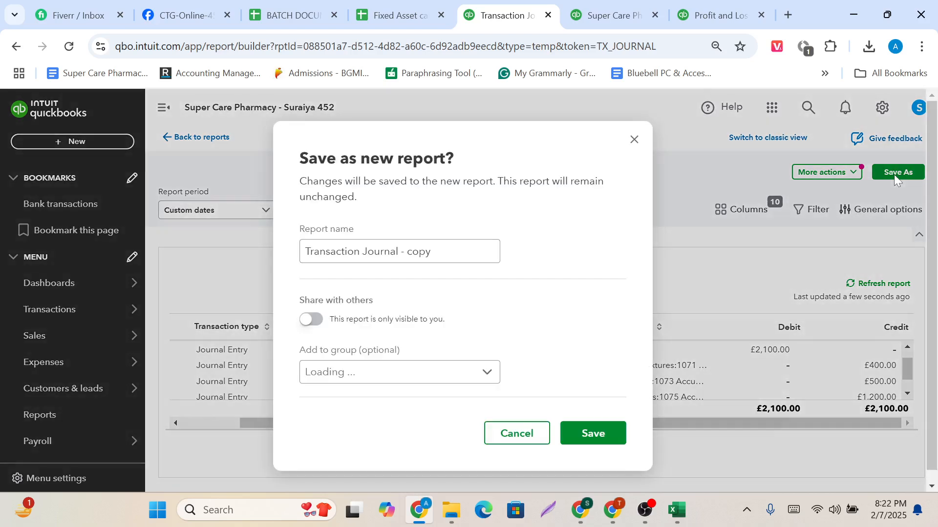
pyautogui.click(484, 369)
pyautogui.click(534, 319)
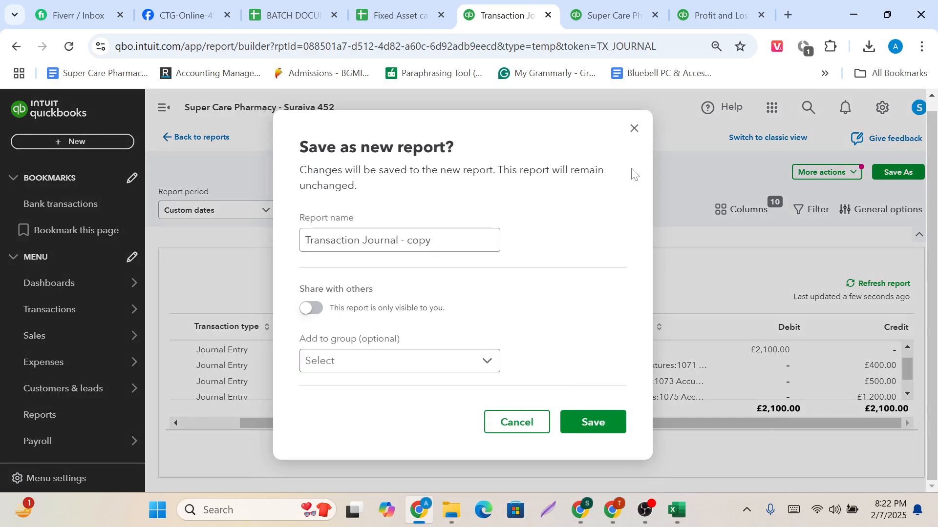
pyautogui.click(635, 129)
# Switch the Transaction Journal report to classic view and review its account, debit and credit columns.
pyautogui.scroll(-1, 610, 366)
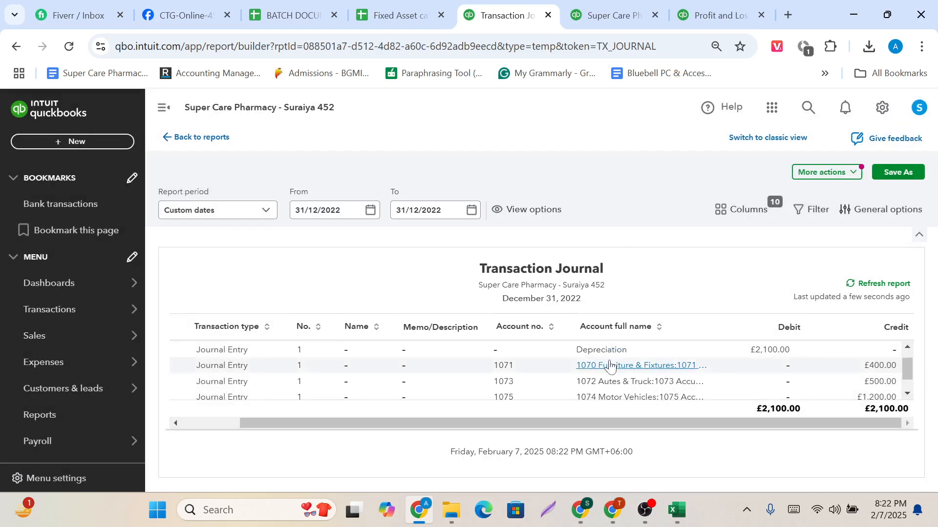
pyautogui.scroll(1, 610, 367)
pyautogui.hscroll(-5, 446, 161)
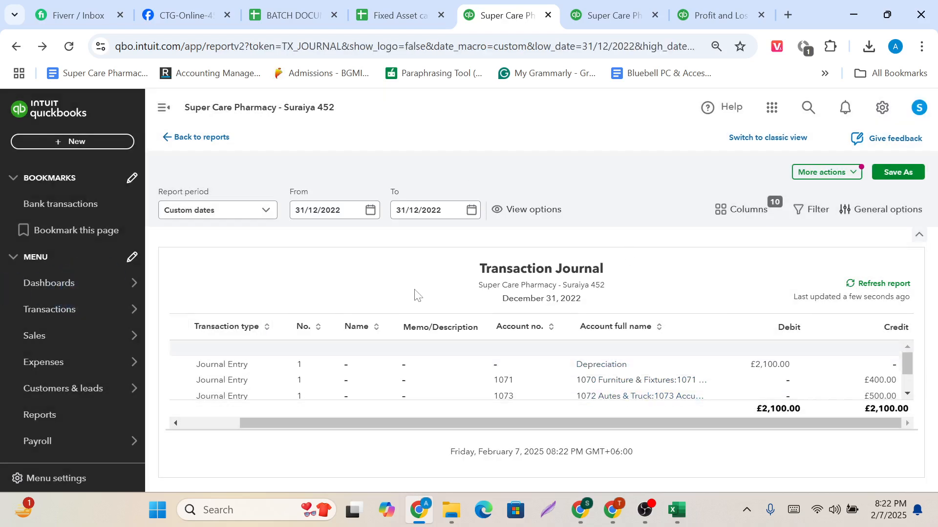
pyautogui.hscroll(1, 414, 290)
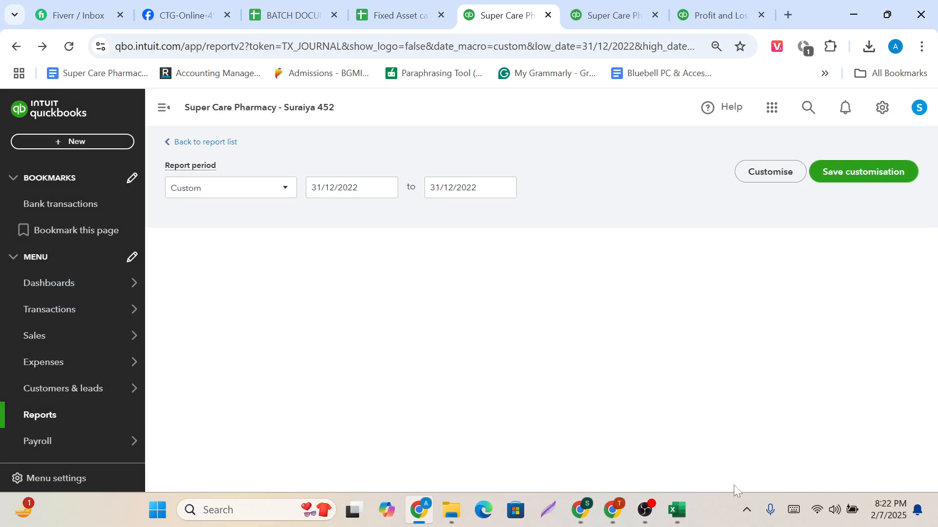
pyautogui.moveTo(645, 511)
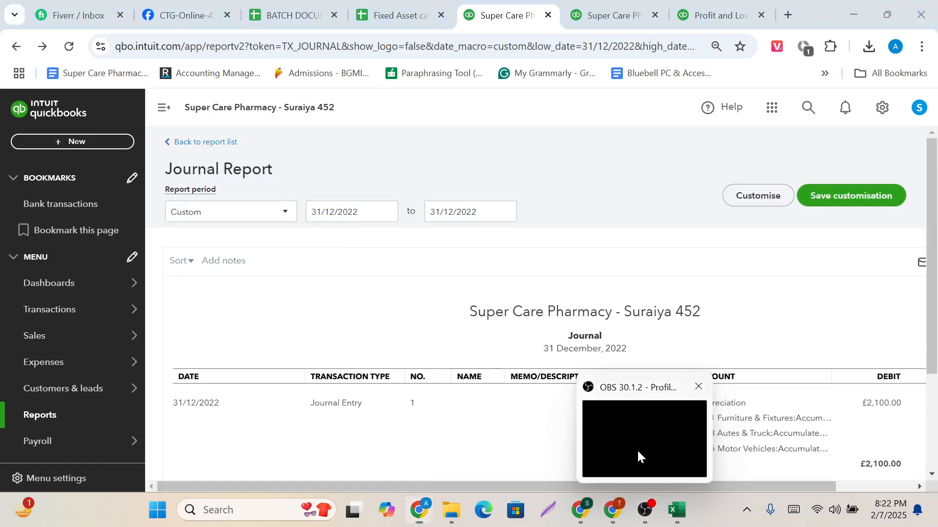
pyautogui.click(638, 452)
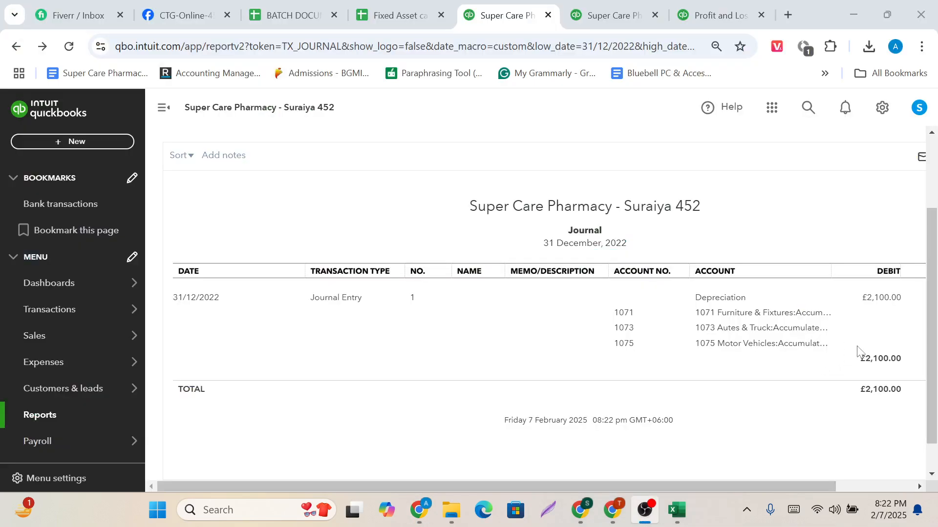
pyautogui.hscroll(1, 900, 247)
pyautogui.click(901, 242)
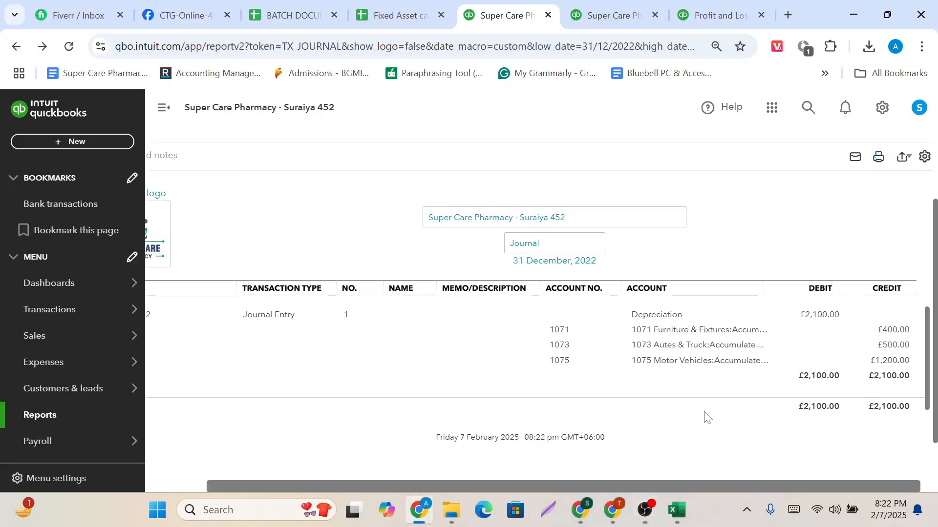
pyautogui.hscroll(1, 706, 414)
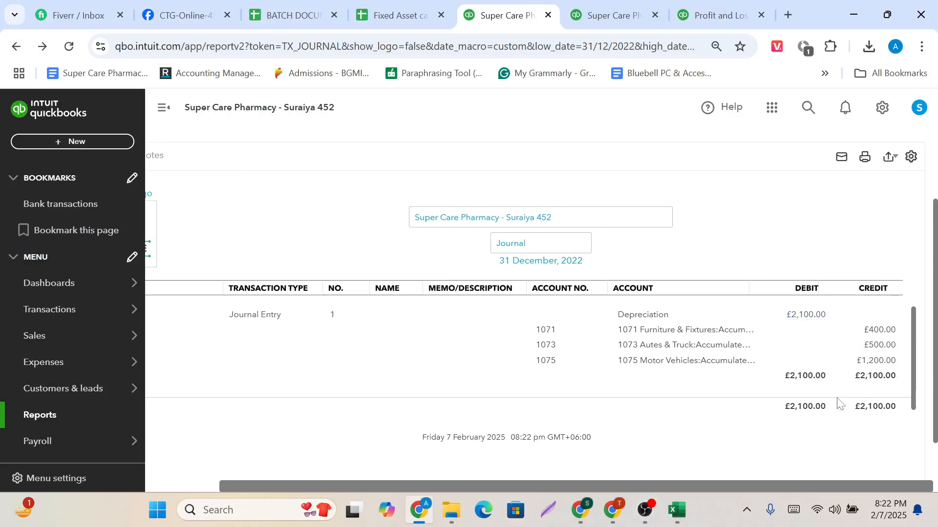
# Save the Journal report for 31 December 2022 as a PDF and open the downloaded Journal.pdf.
pyautogui.click(864, 158)
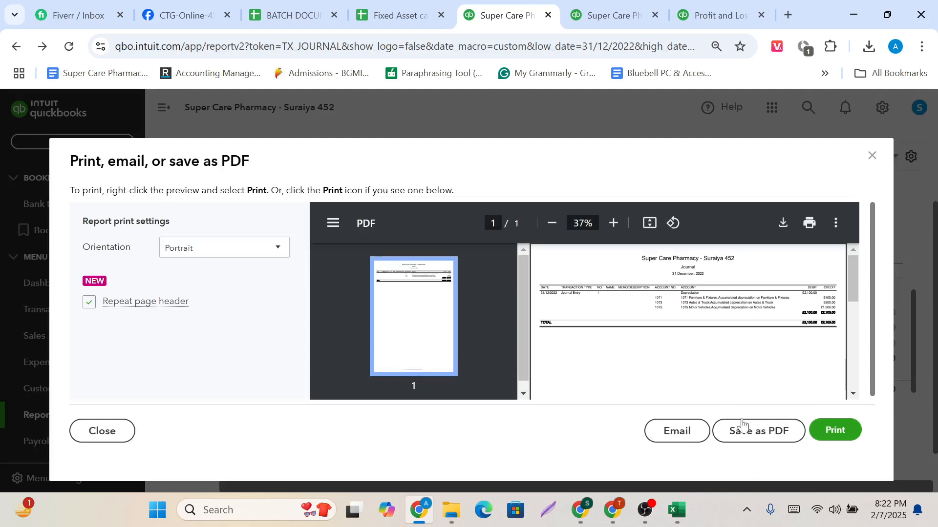
pyautogui.click(749, 440)
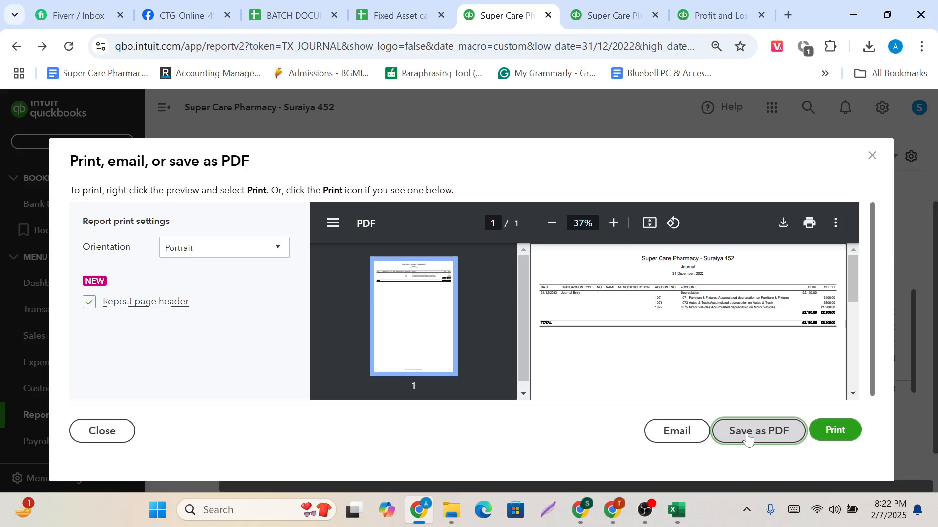
pyautogui.click(872, 48)
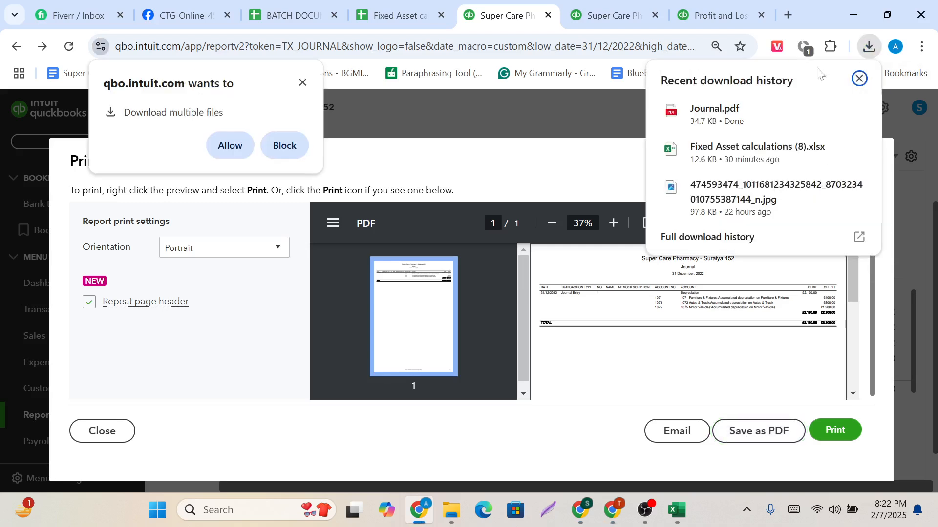
pyautogui.click(714, 127)
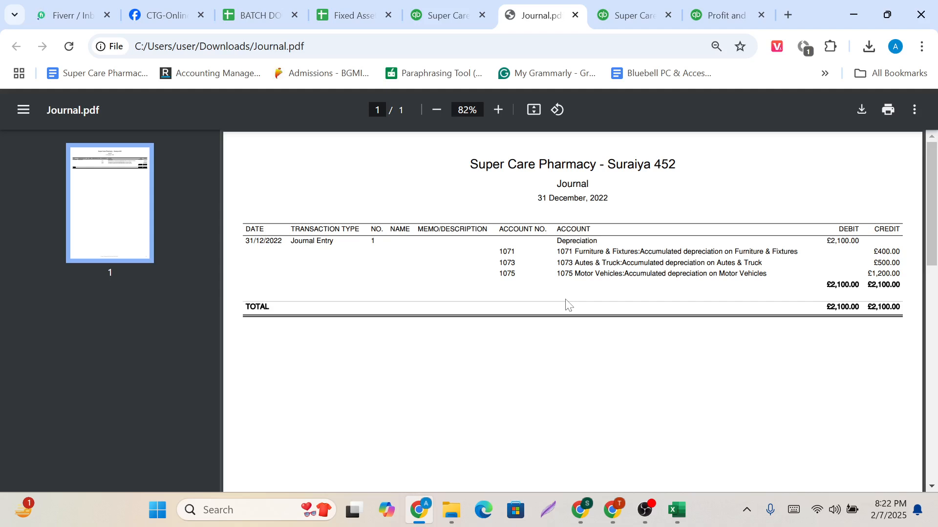
# Close Journal.pdf and the report's print preview, and dismiss the multiple-download permission request.
pyautogui.click(575, 17)
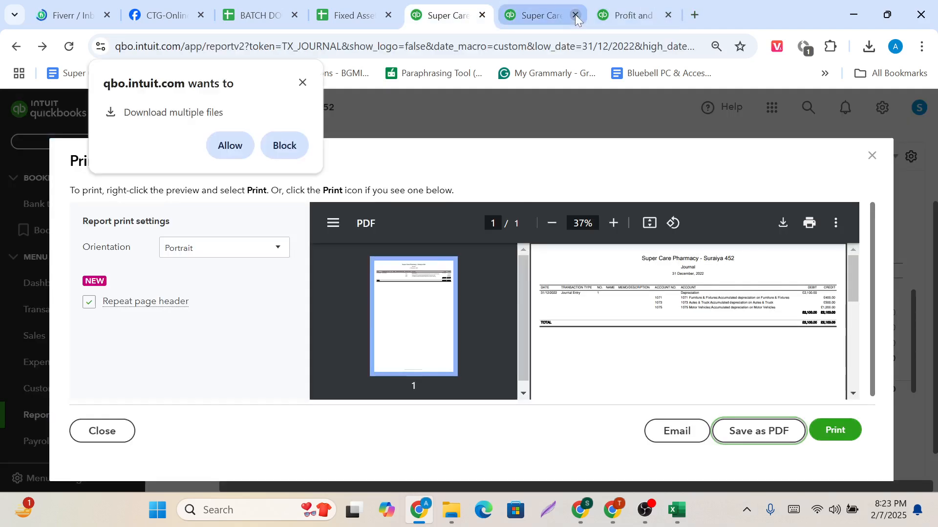
pyautogui.click(872, 156)
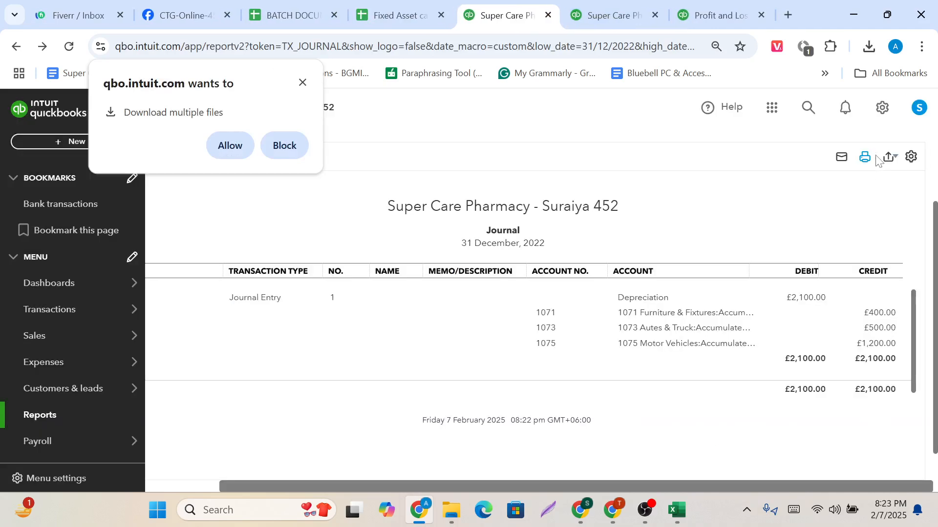
pyautogui.click(302, 83)
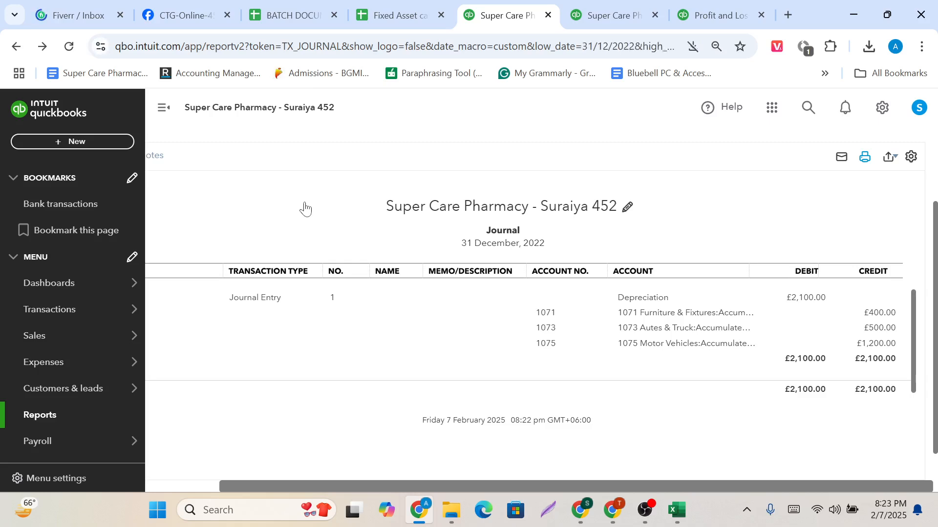
# Switch to the Google Meet call and mute the microphone.
pyautogui.moveTo(52, 287)
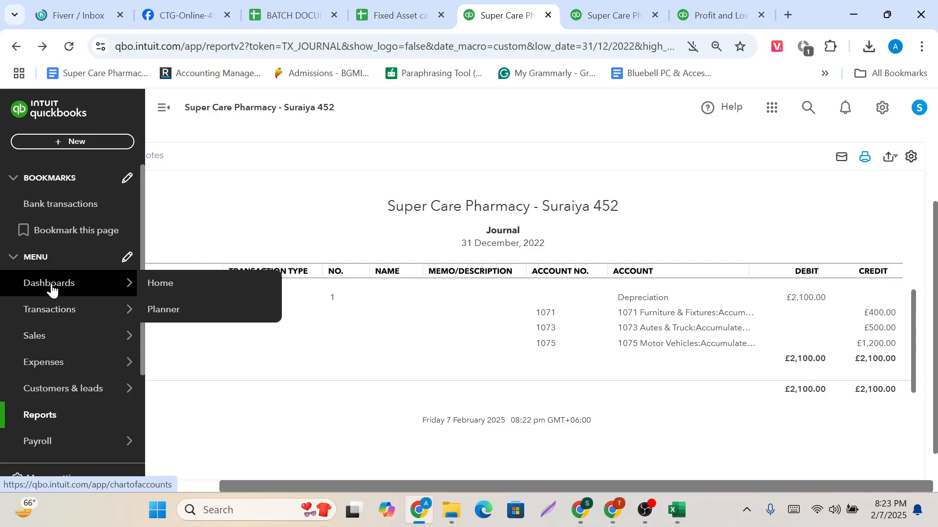
pyautogui.moveTo(614, 511)
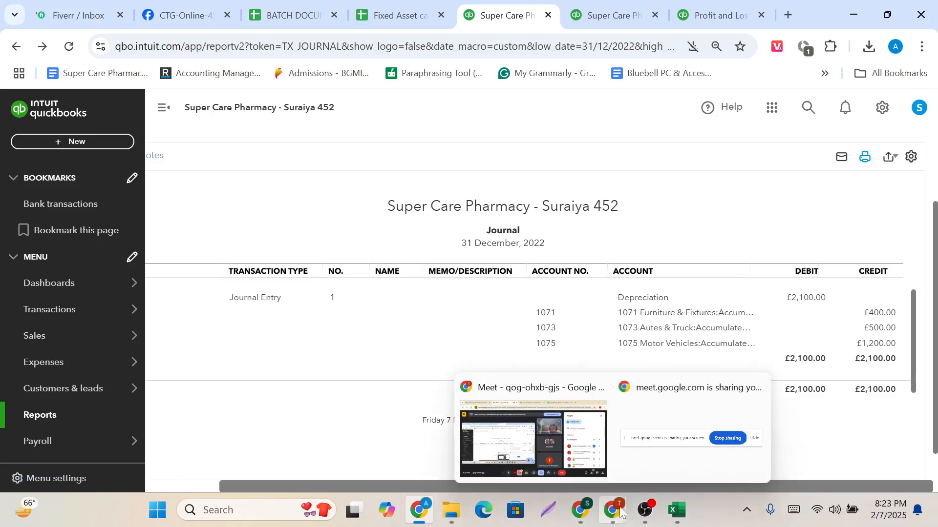
pyautogui.click(561, 433)
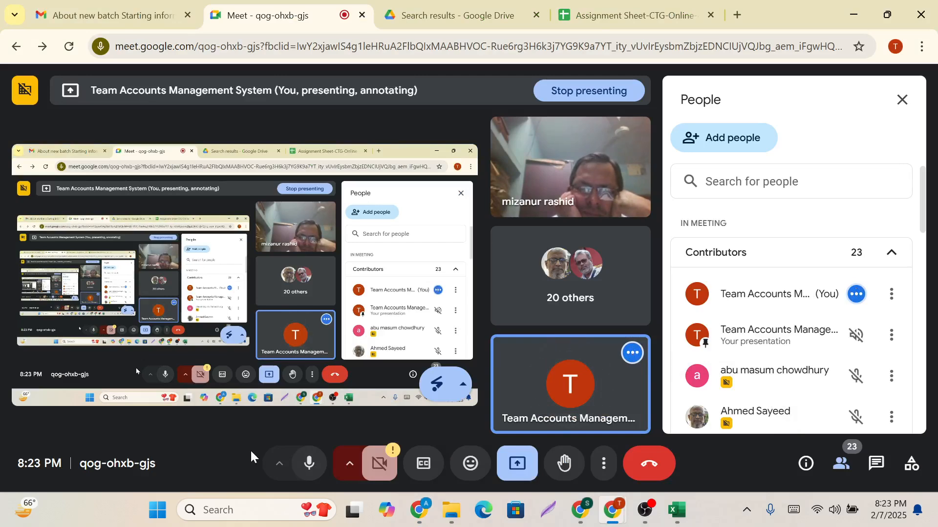
pyautogui.click(303, 464)
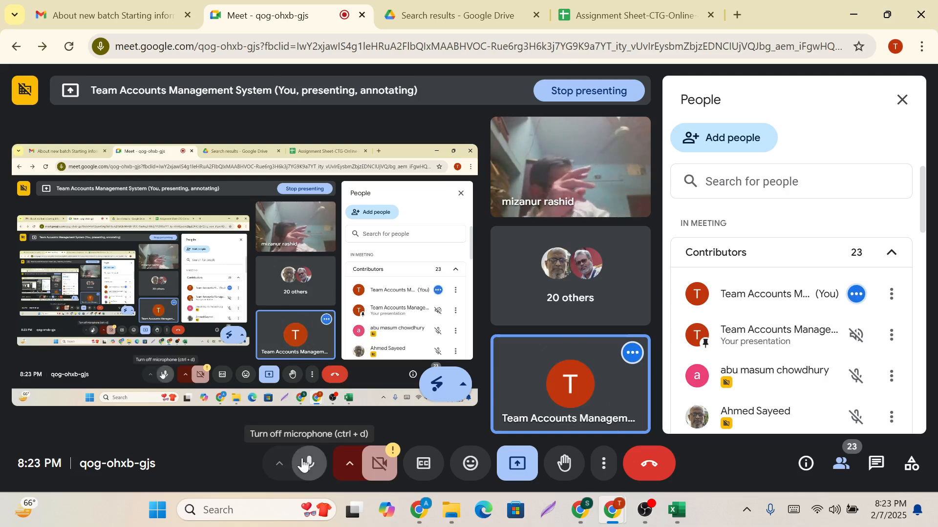
pyautogui.moveTo(639, 506)
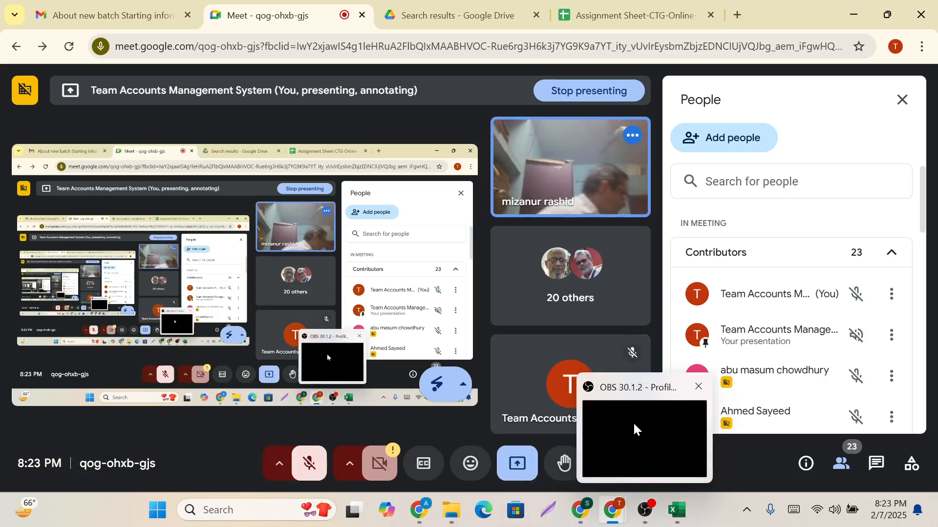